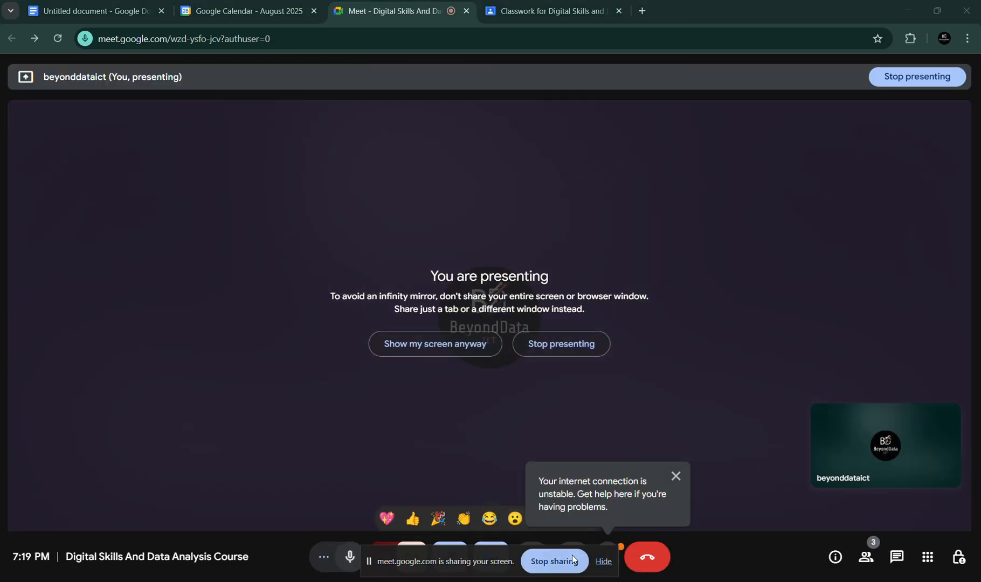
Step: Hide the screen-sharing notice and show the presented screen in the Google Meet call anyway
click(604, 561)
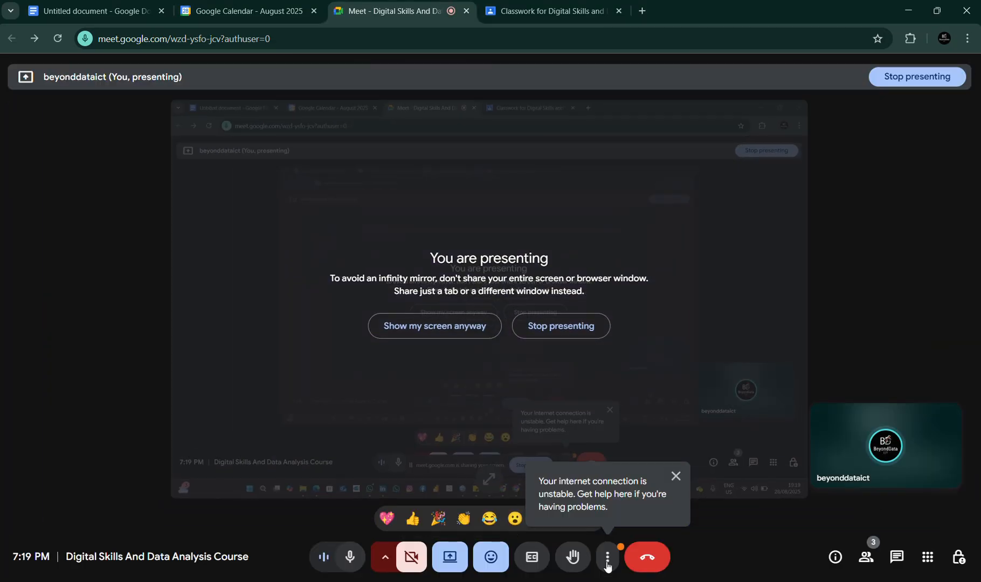
click(428, 327)
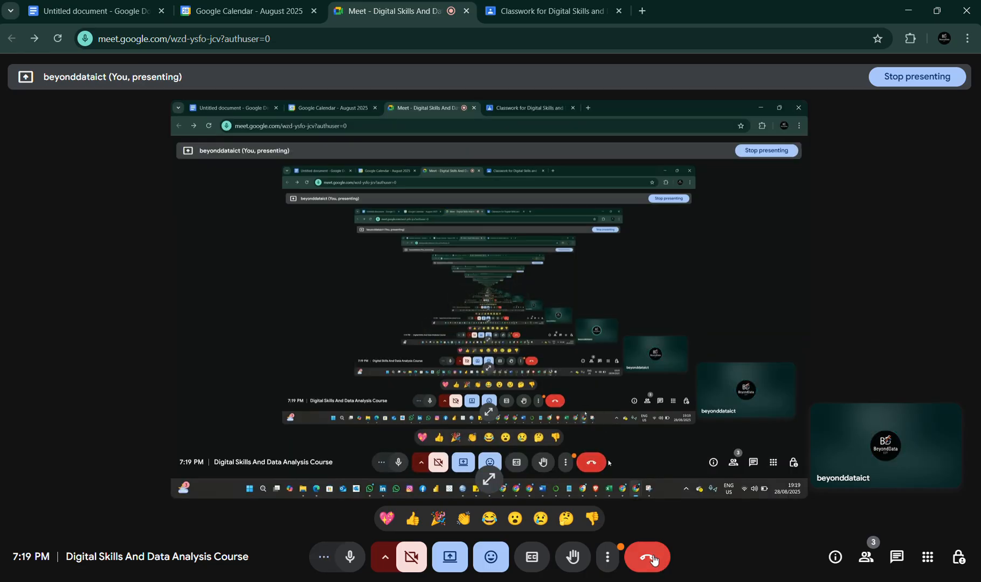
mouse_move(610, 487)
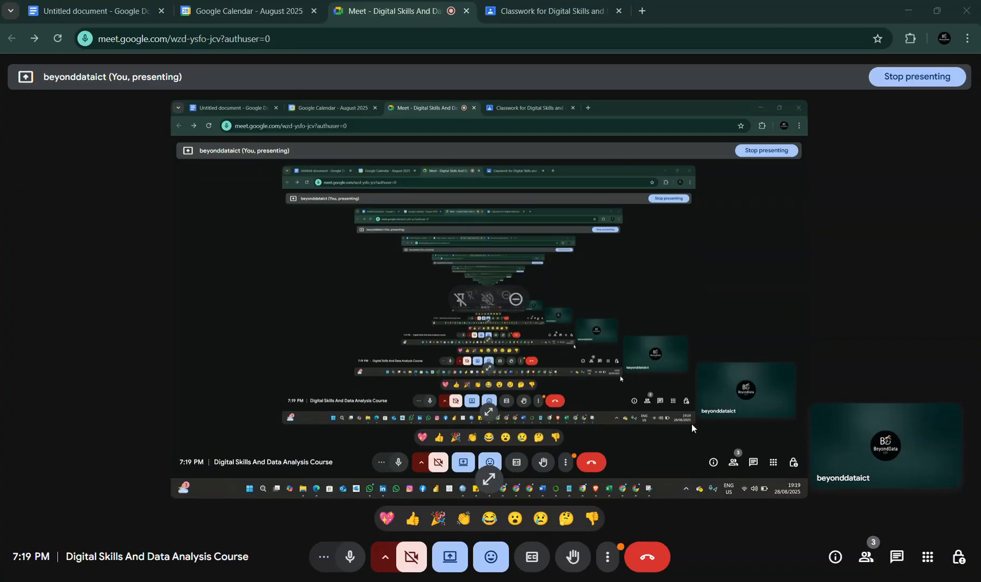
mouse_move(769, 548)
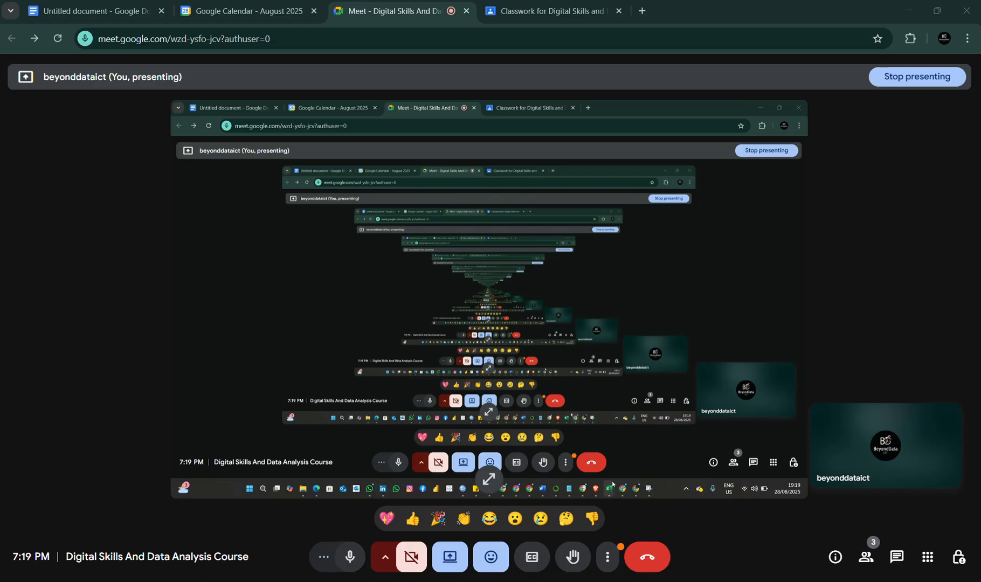
mouse_move(675, 581)
mouse_move(694, 543)
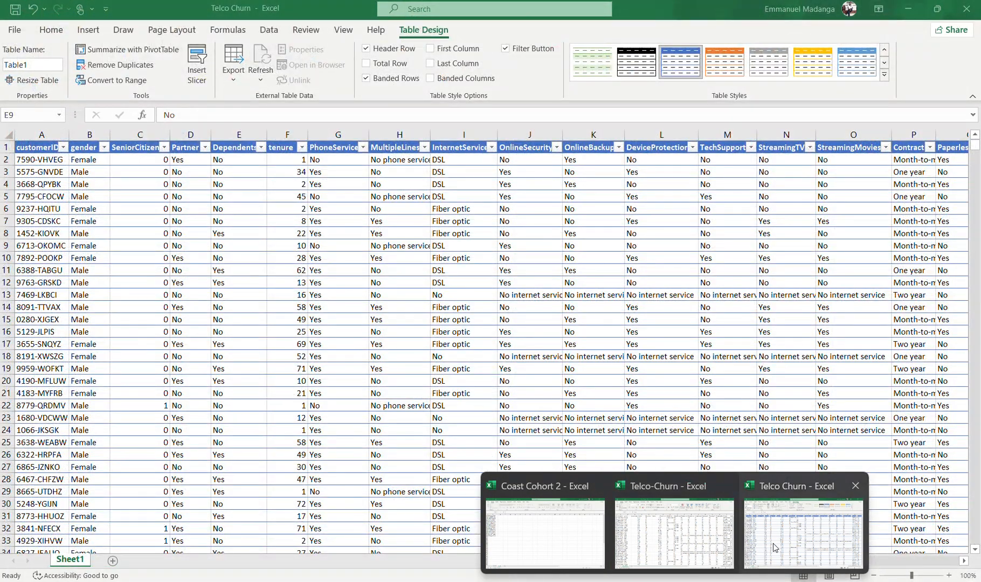
click(774, 544)
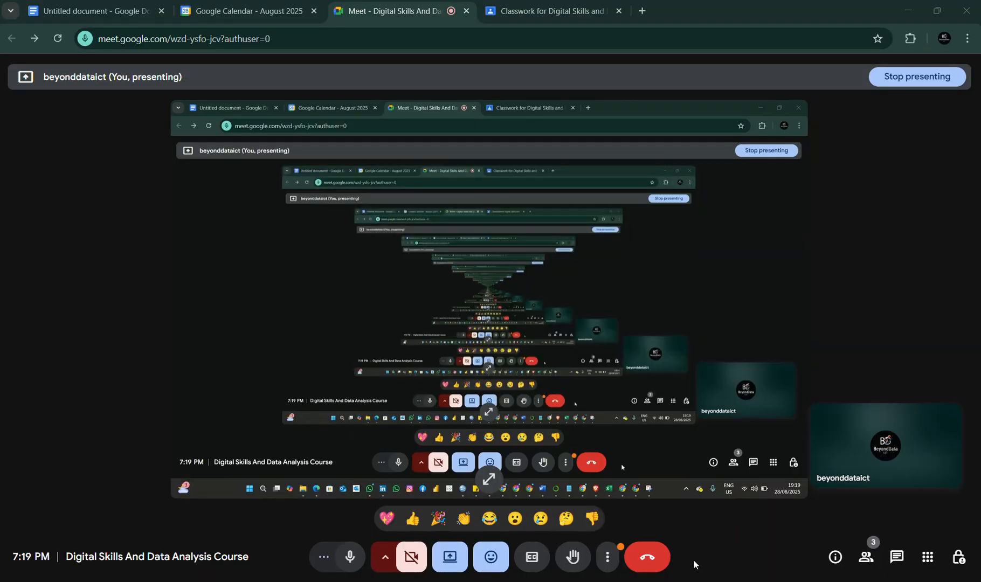
Step: Stop the current presentation and share the entire screen with the Google Meet call again
click(450, 561)
click(486, 511)
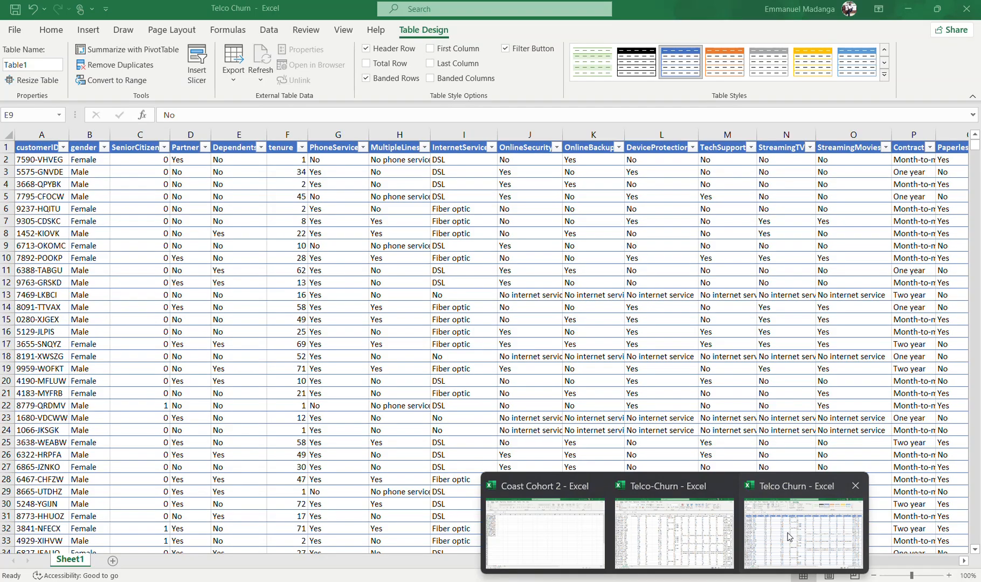
click(788, 537)
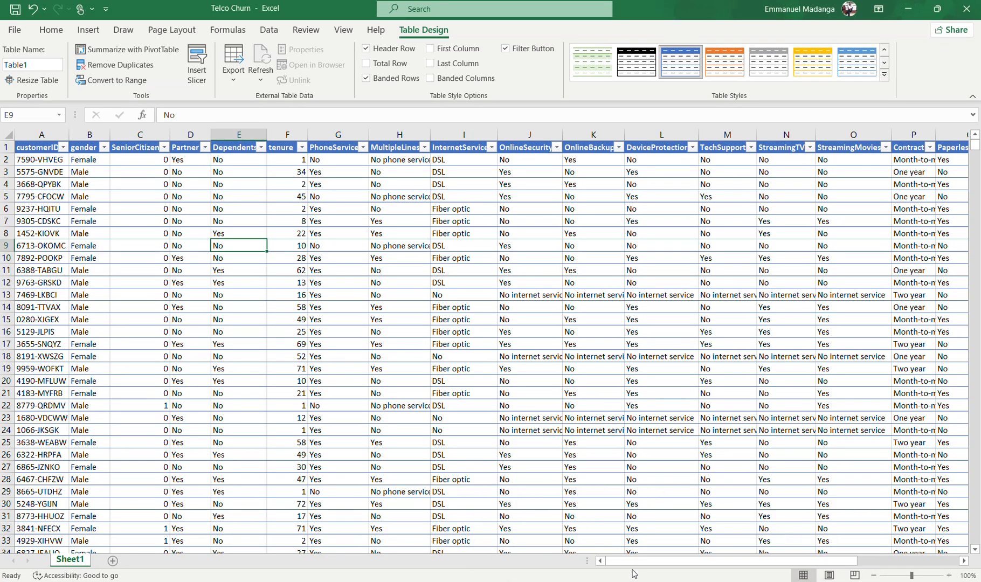
mouse_move(715, 581)
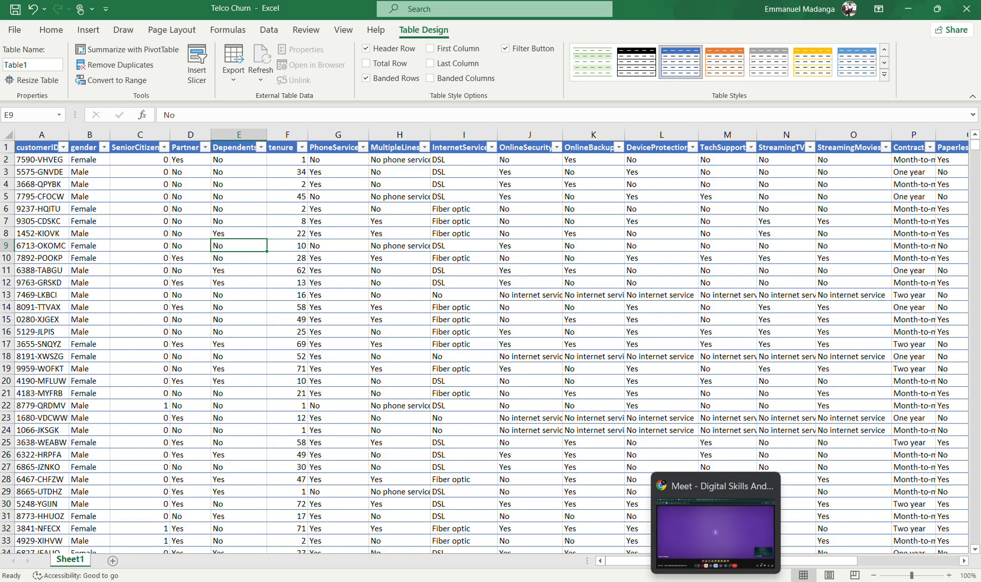
click(670, 531)
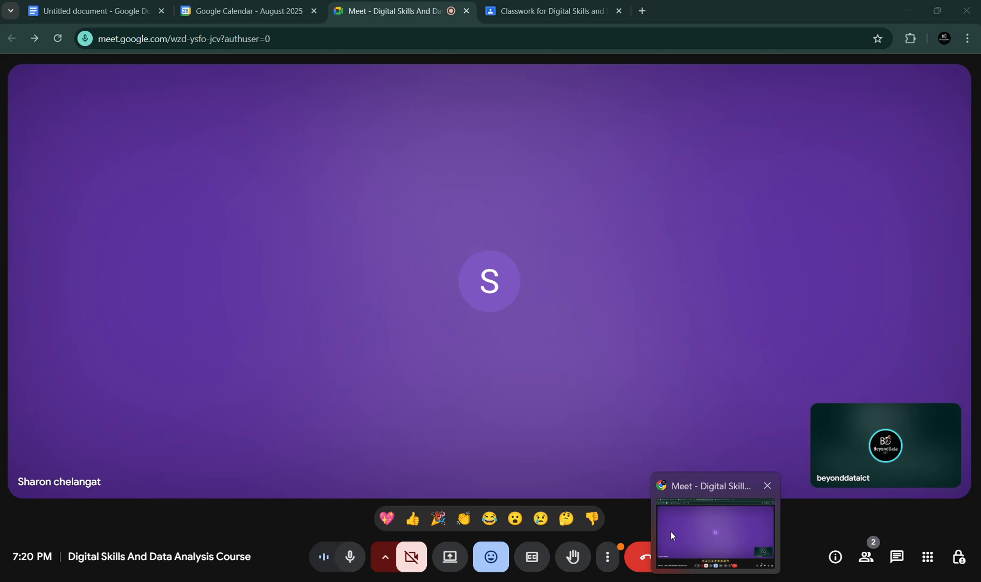
click(449, 556)
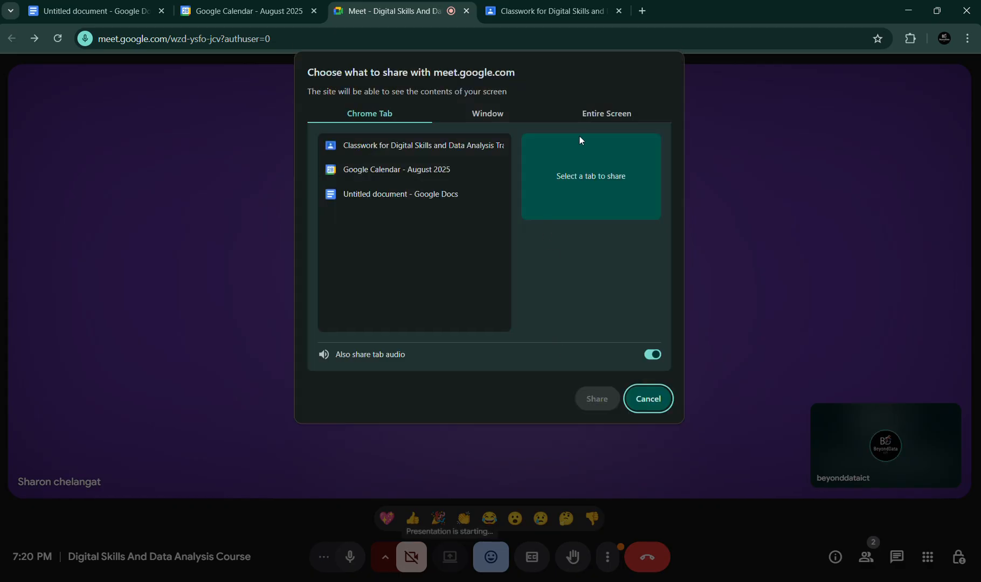
click(593, 115)
click(461, 235)
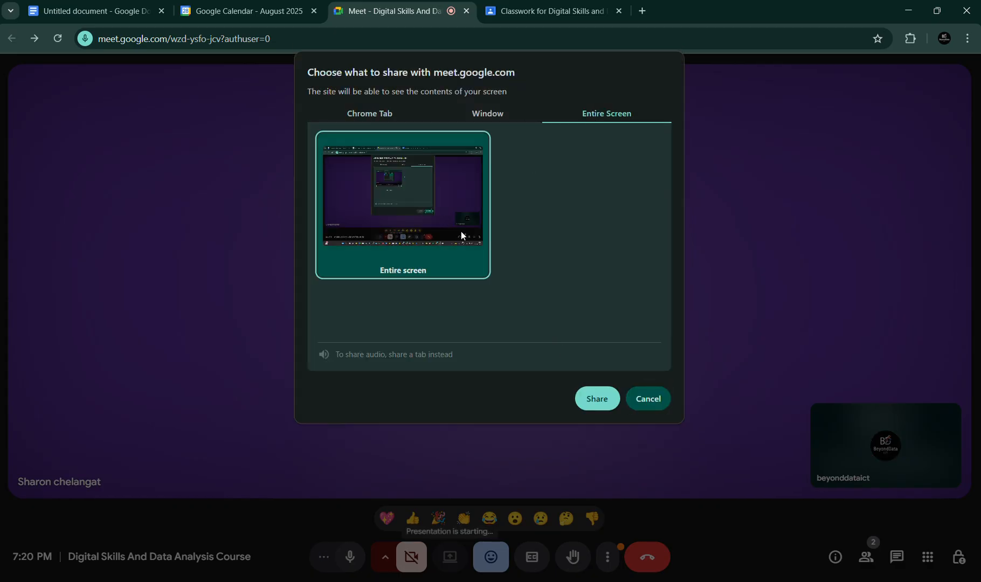
click(596, 398)
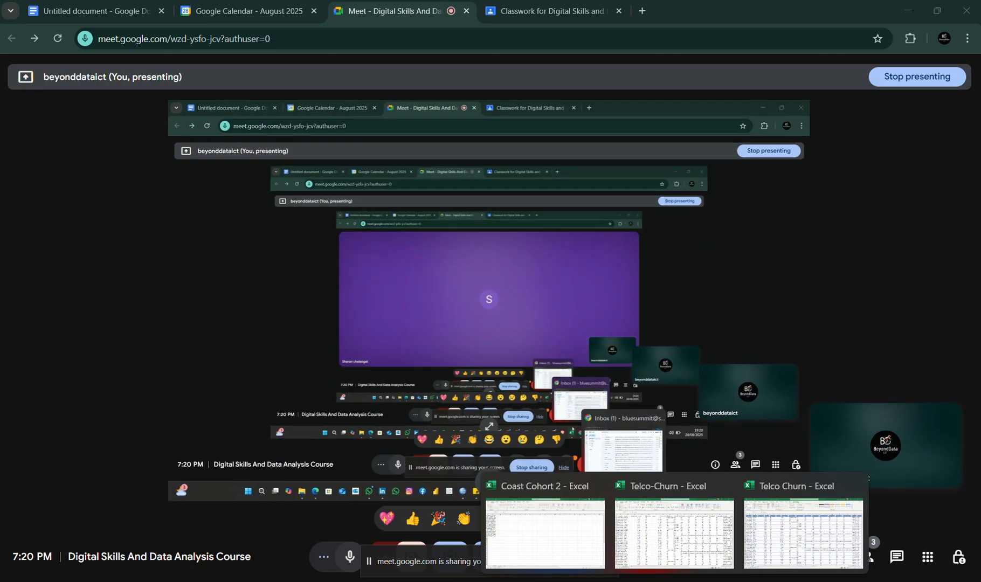
Step: Switch to the Telco Churn workbook in Excel and examine the table's columns from customerID through Churn
click(709, 571)
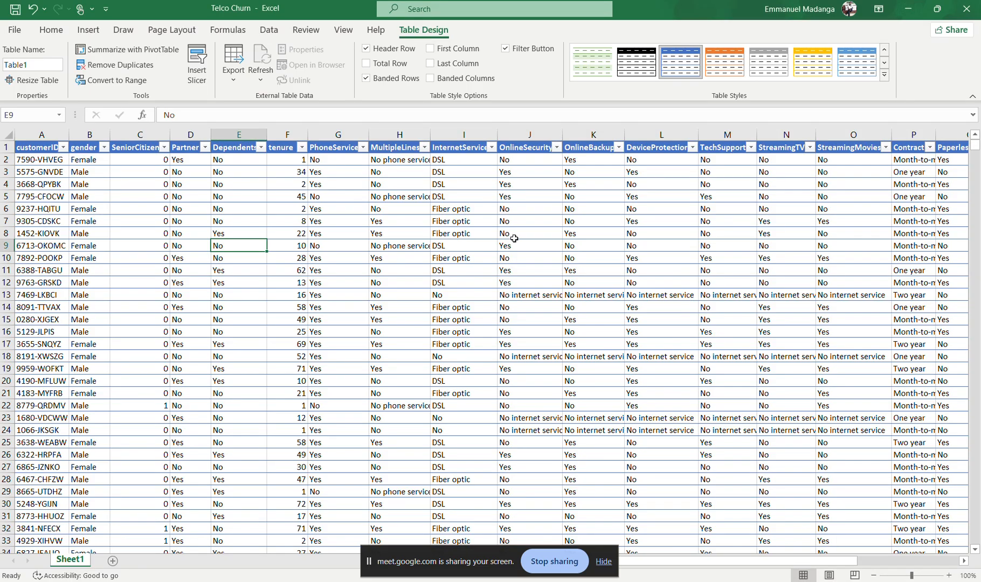
click(601, 562)
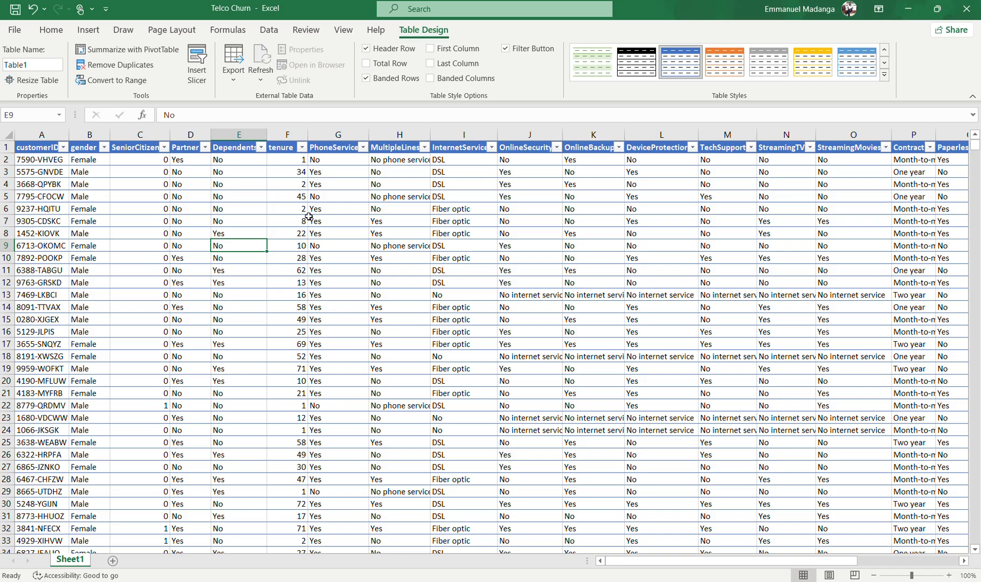
scroll(308, 216, right, 10)
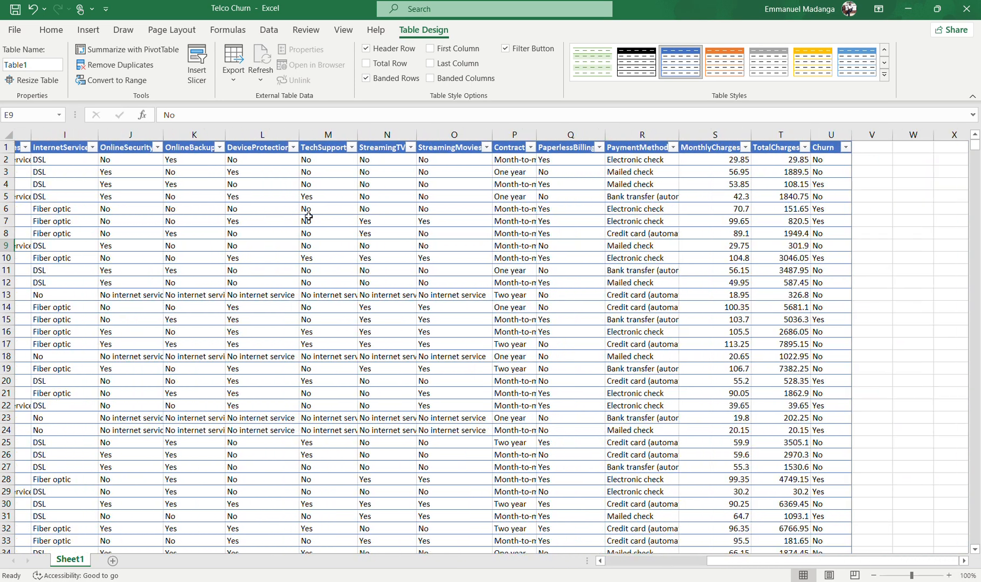
scroll(308, 216, left, 9)
scroll(308, 216, left, 1)
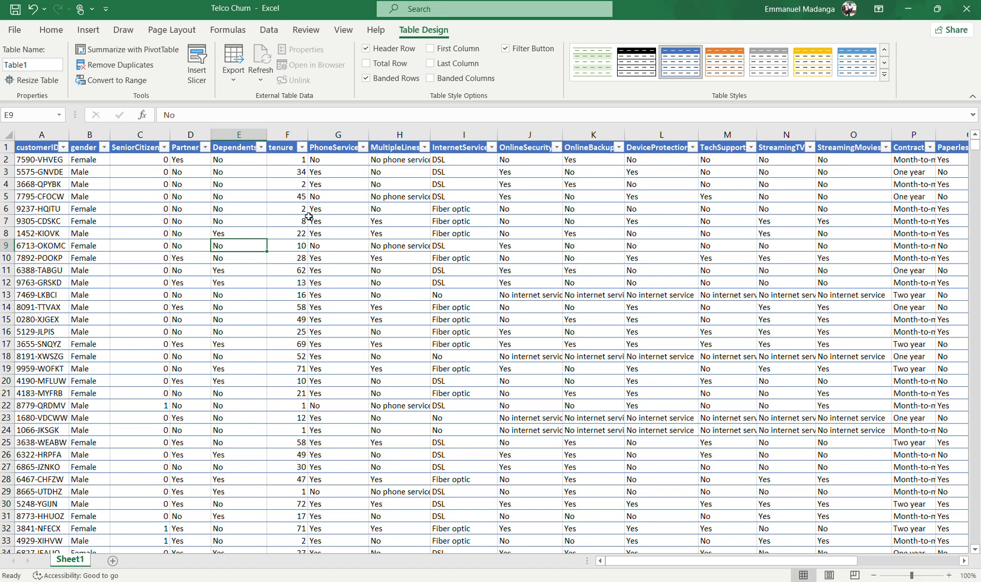
scroll(308, 217, right, 7)
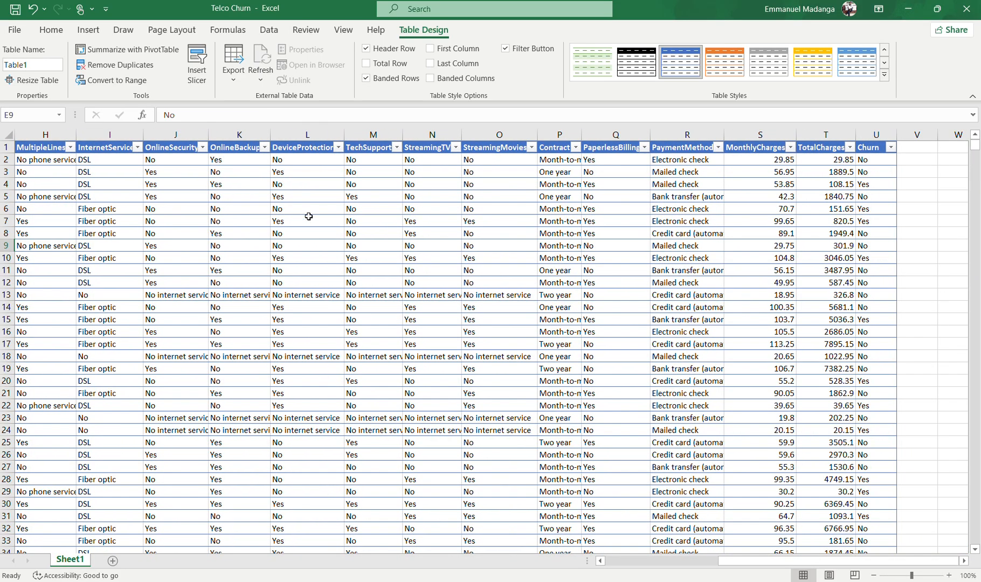
scroll(308, 216, left, 4)
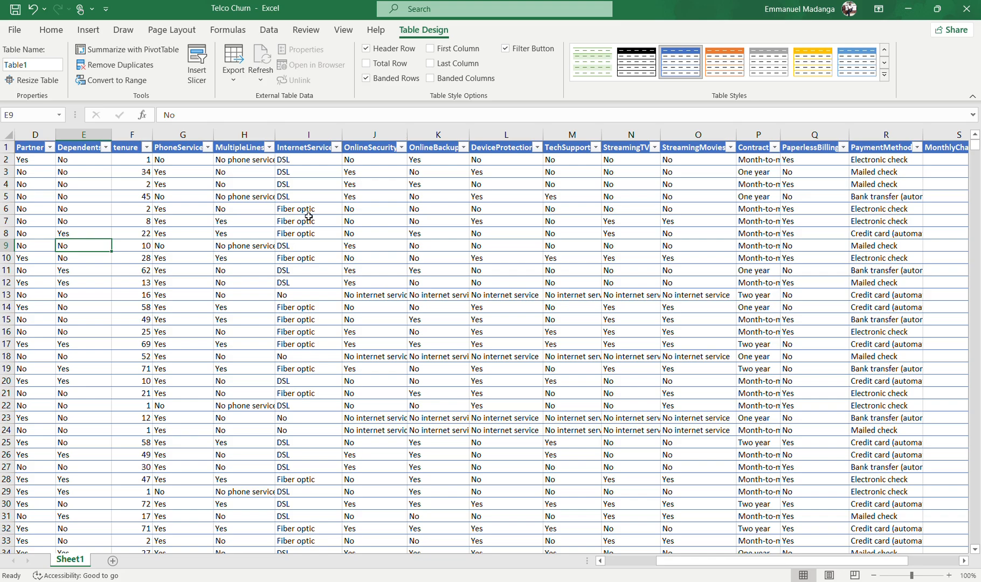
scroll(308, 216, right, 4)
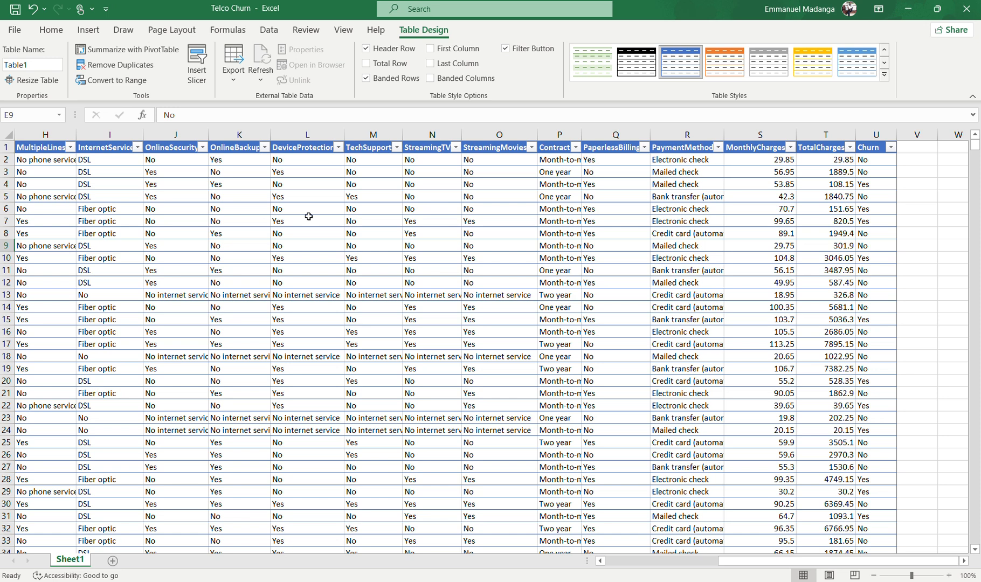
right_click(513, 355)
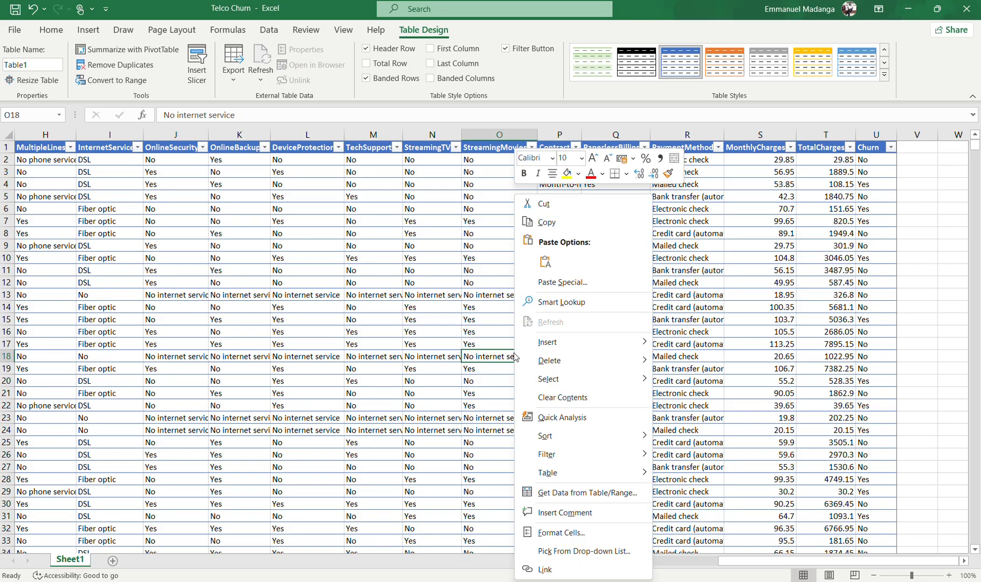
key(Escape)
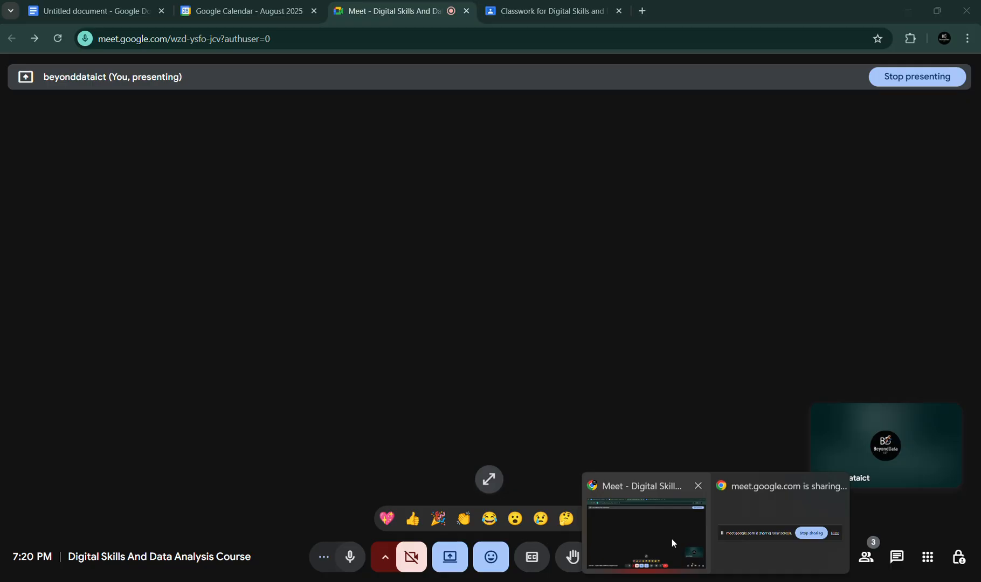
Step: Switch to the Google Meet call, mute the microphone and turn it back on
click(671, 538)
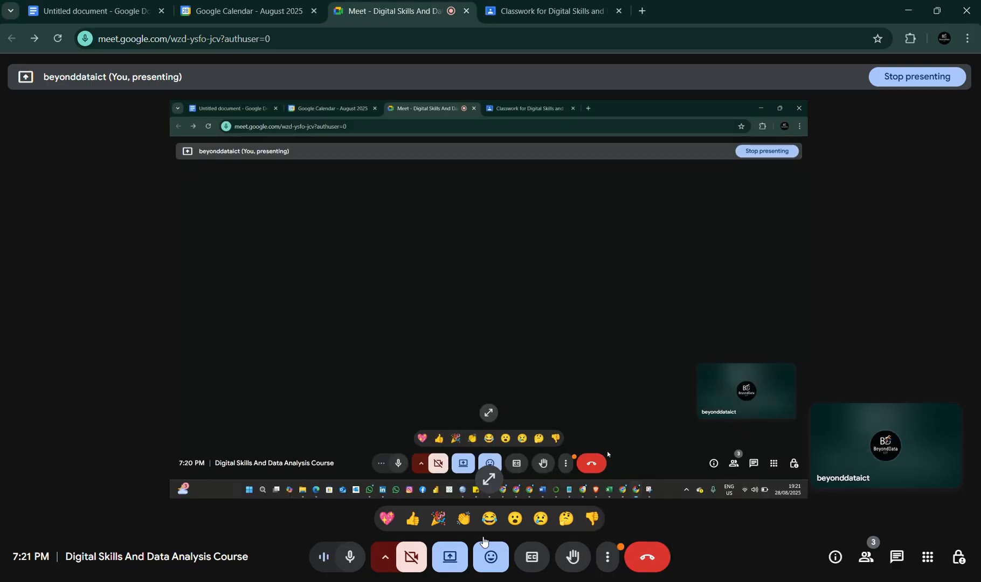
click(351, 558)
click(352, 558)
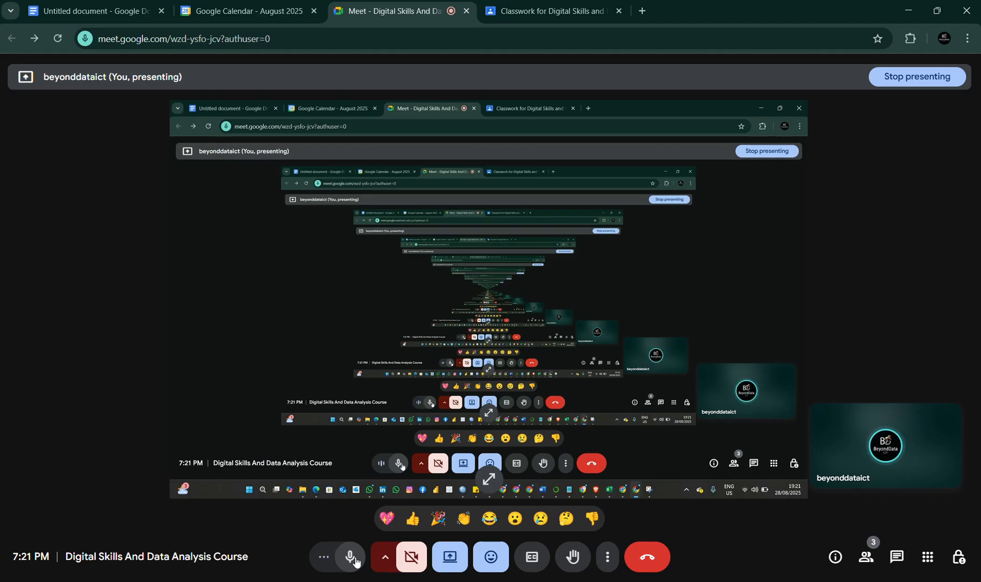
click(354, 559)
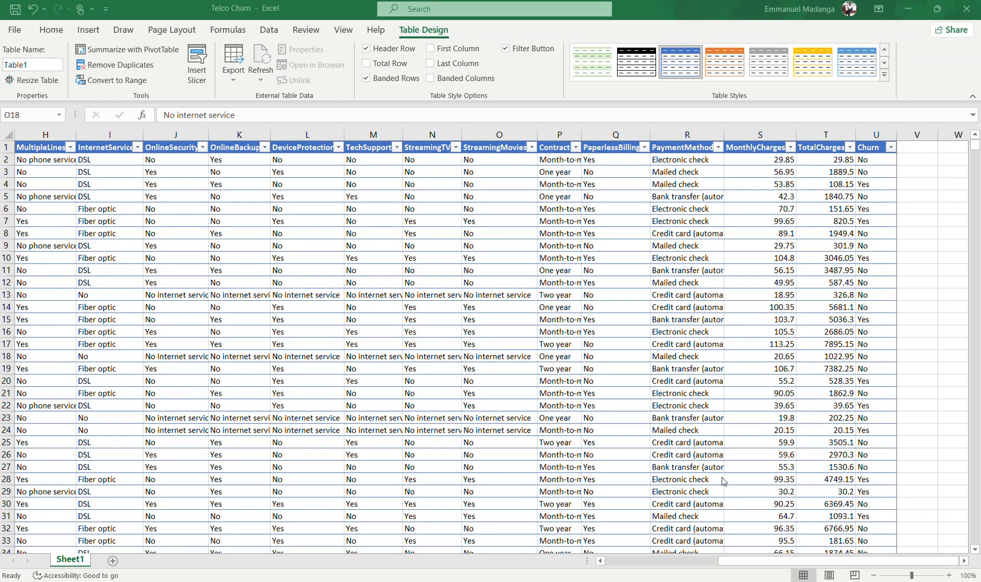
click(666, 534)
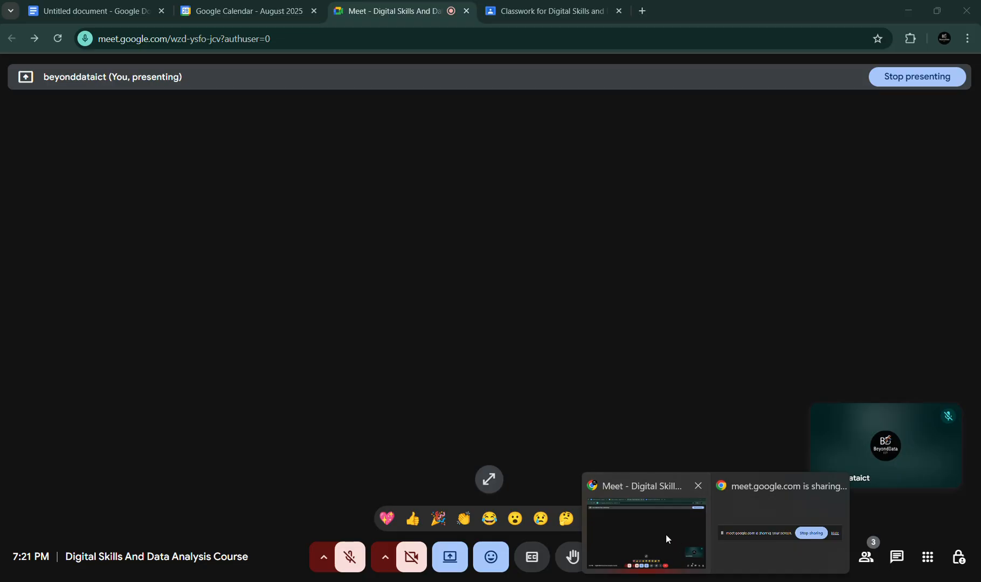
click(345, 561)
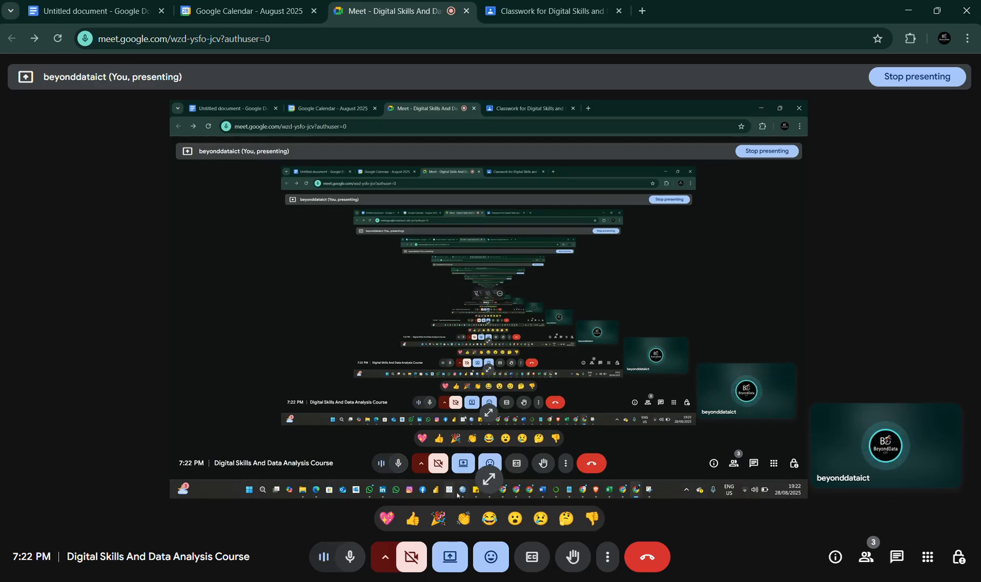
Step: Admit the waiting participant to the Google Meet call
mouse_move(448, 581)
click(404, 542)
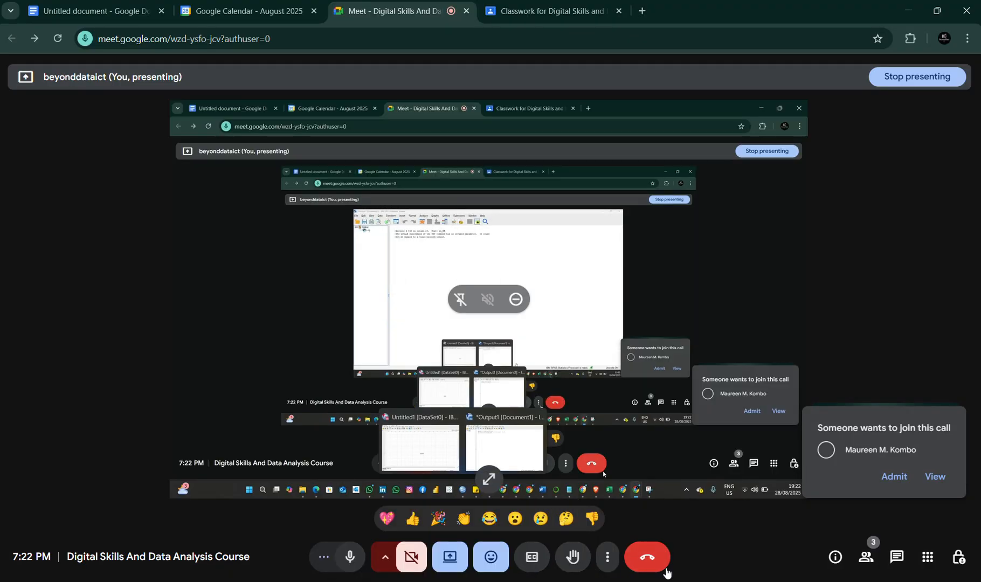
click(893, 479)
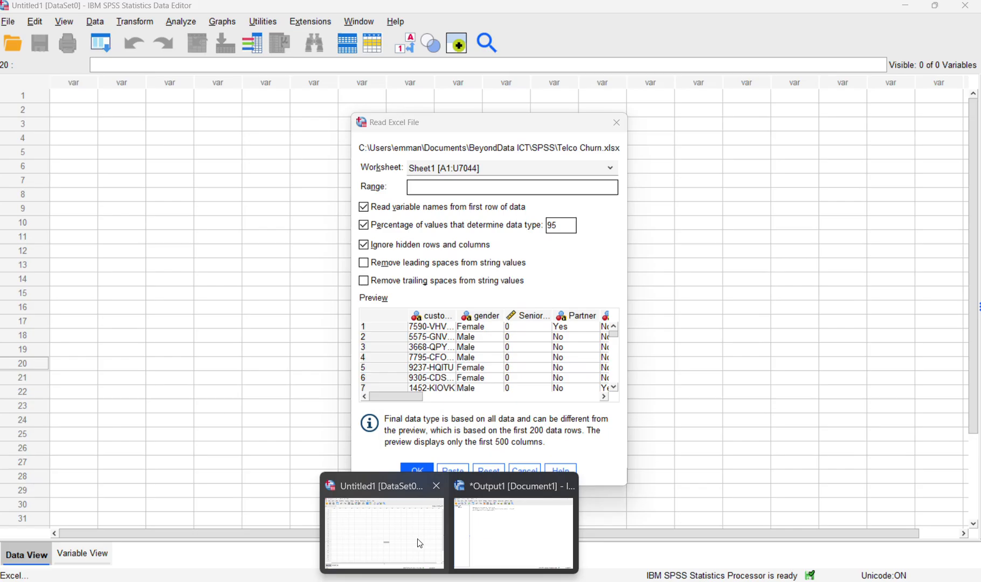
Step: Switch to the SPSS Statistics Data Editor and cancel the pending import of Telco Churn.xlsx
click(417, 539)
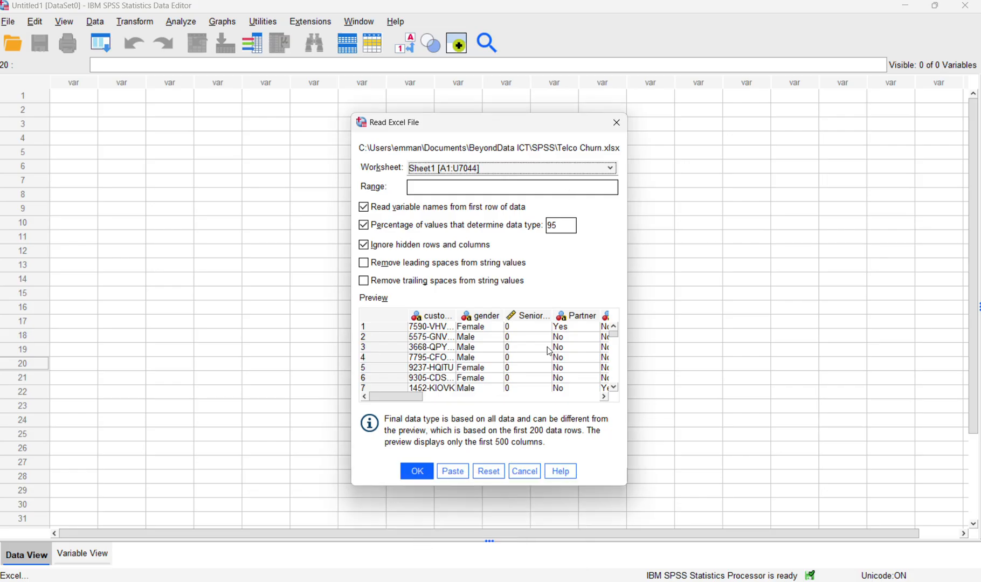
click(524, 472)
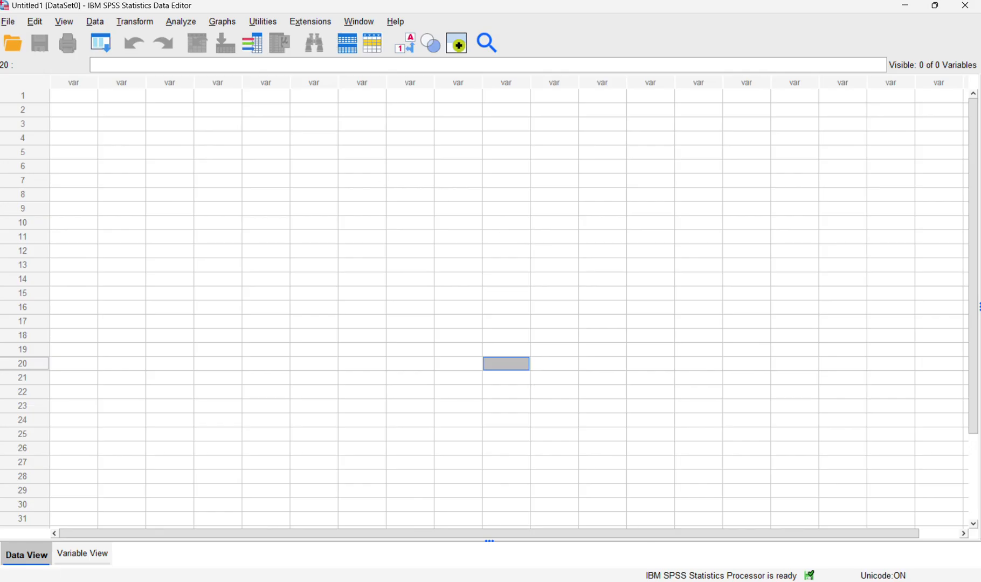
Step: Switch to the Telco Churn workbook in Excel and review the customer, service, contract and charges columns
mouse_move(674, 579)
click(783, 547)
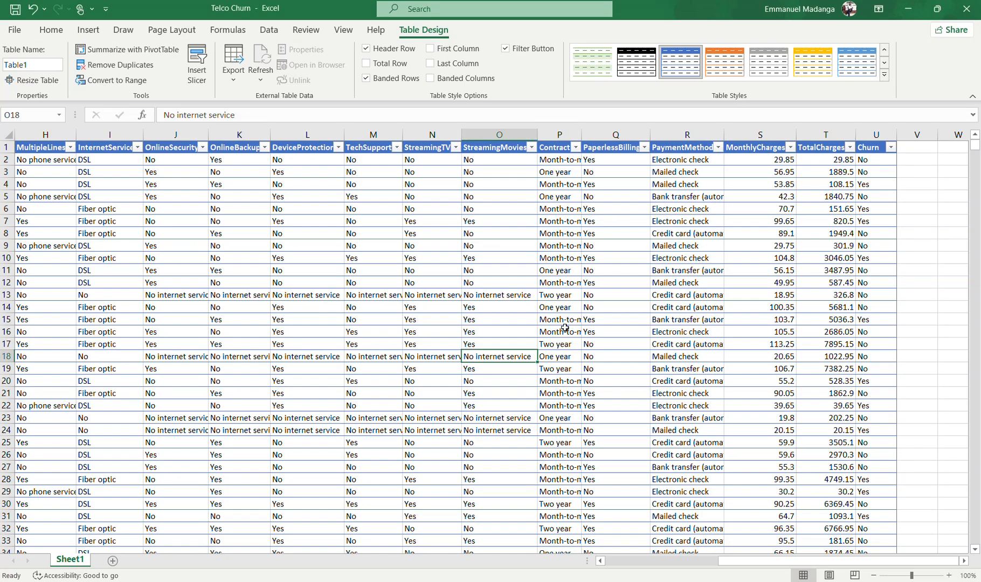
scroll(442, 310, left, 7)
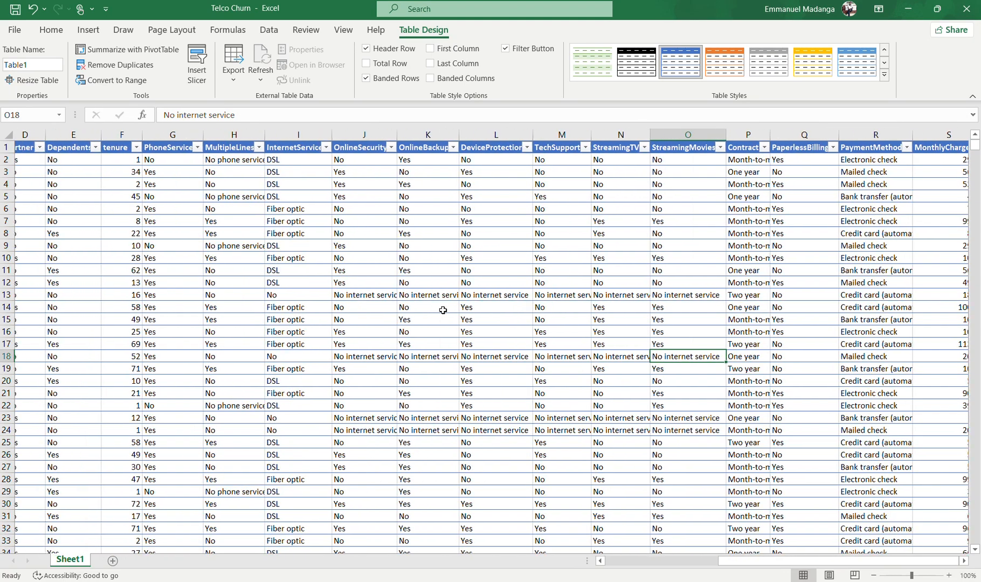
scroll(443, 310, right, 10)
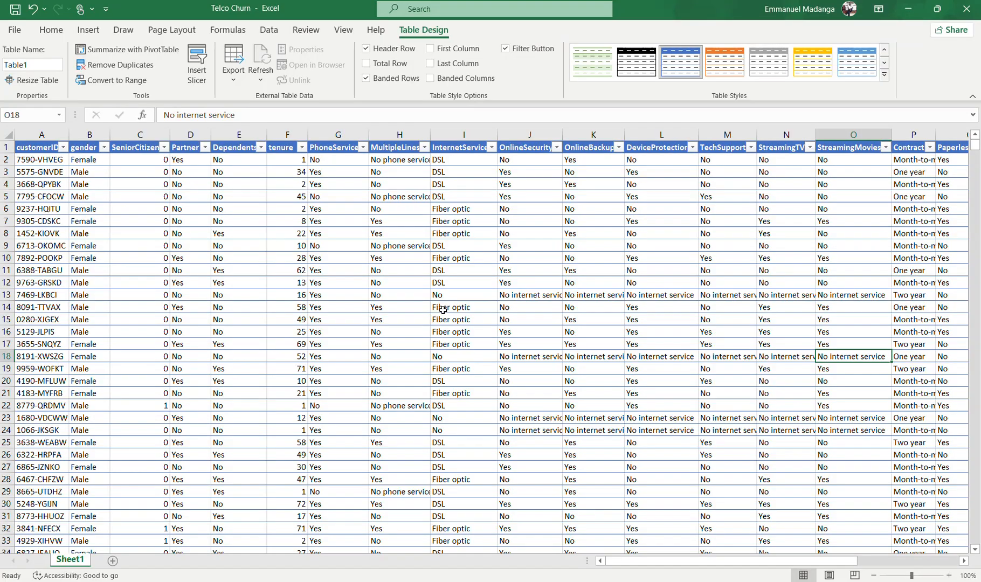
scroll(442, 309, left, 10)
scroll(442, 310, right, 3)
scroll(443, 310, right, 3)
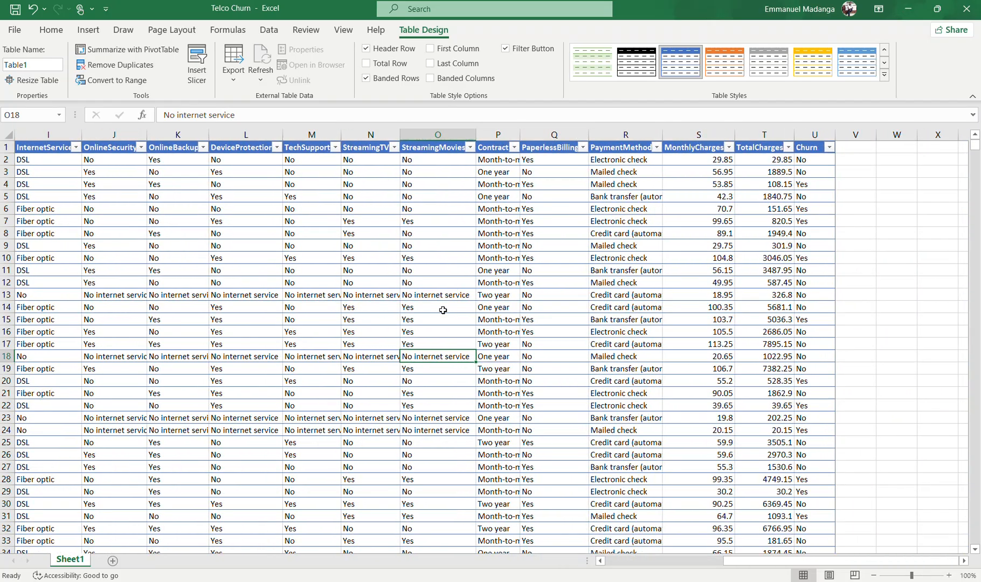
Step: Review the rows and columns of the Telco Churn table from customerID across to Churn
scroll(442, 310, left, 5)
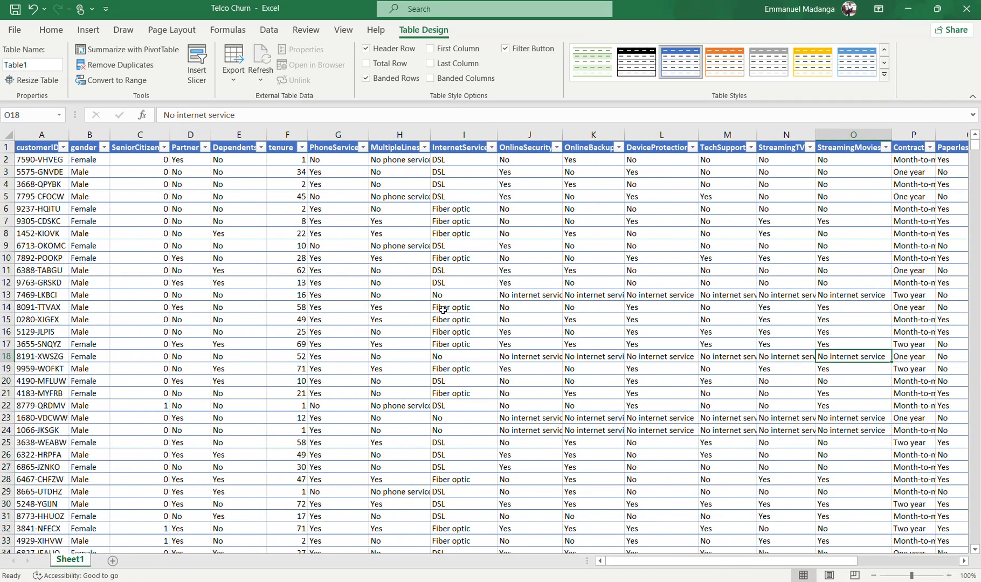
scroll(442, 310, down, 20)
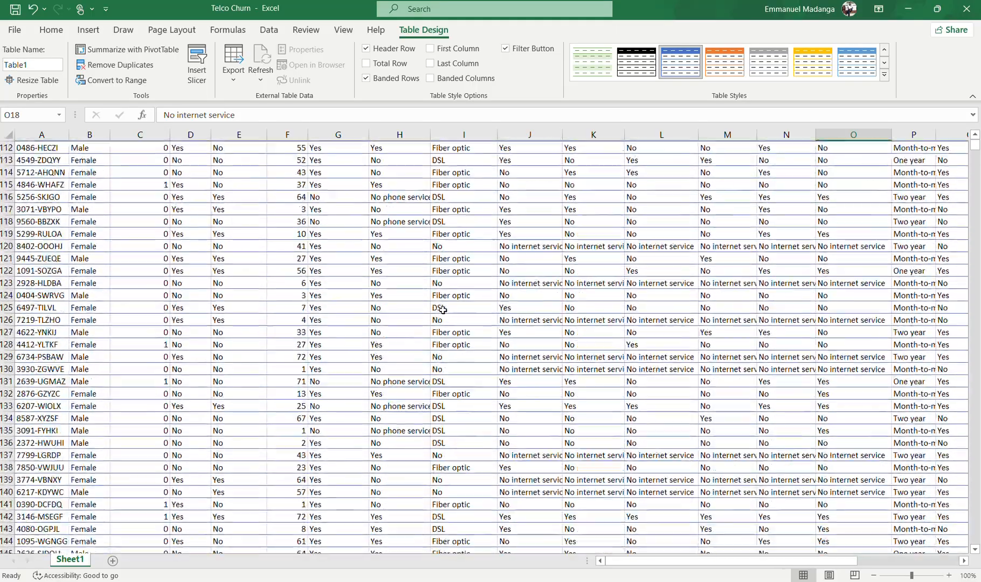
scroll(442, 310, down, 20)
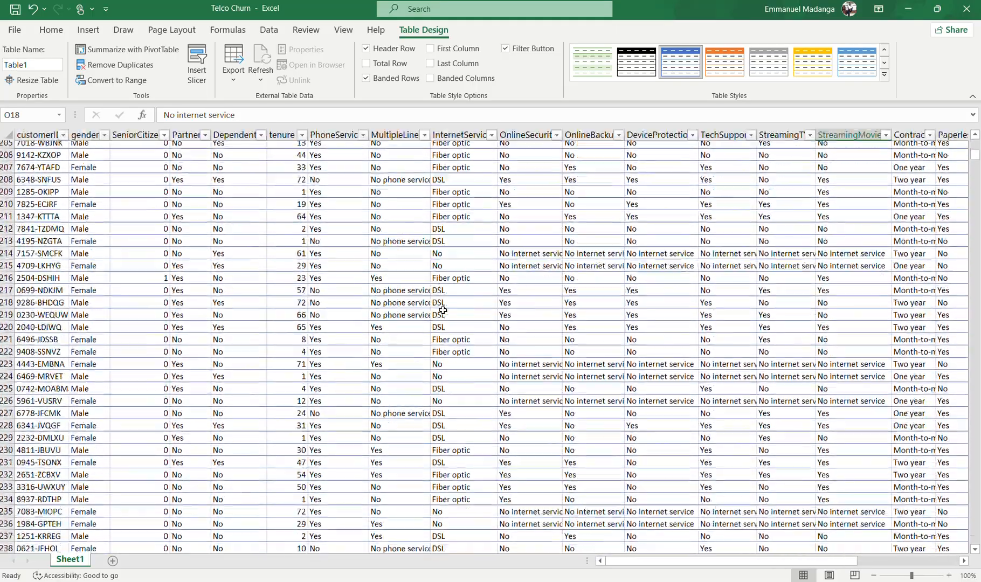
scroll(443, 310, down, 20)
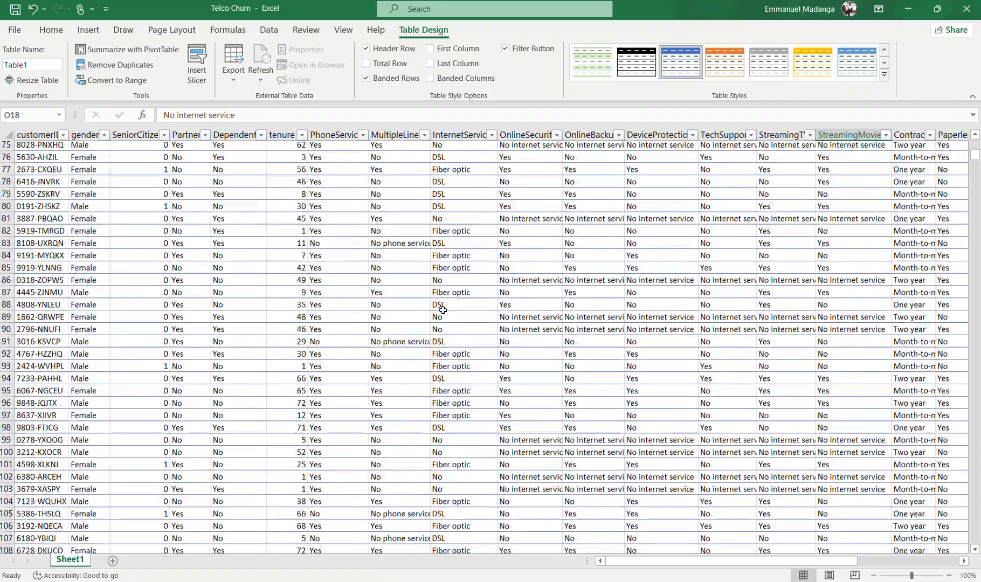
scroll(442, 310, up, 15)
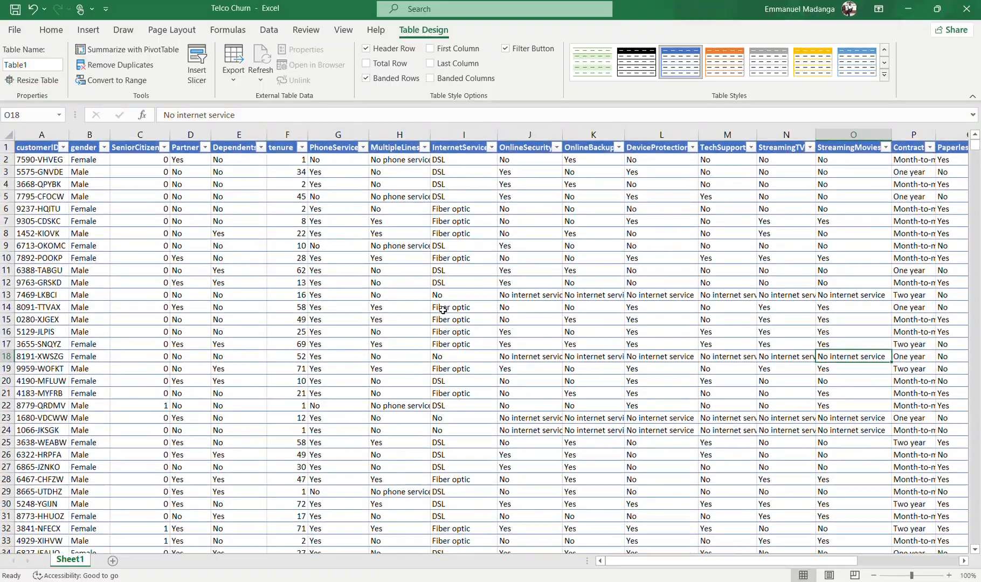
scroll(442, 310, right, 5)
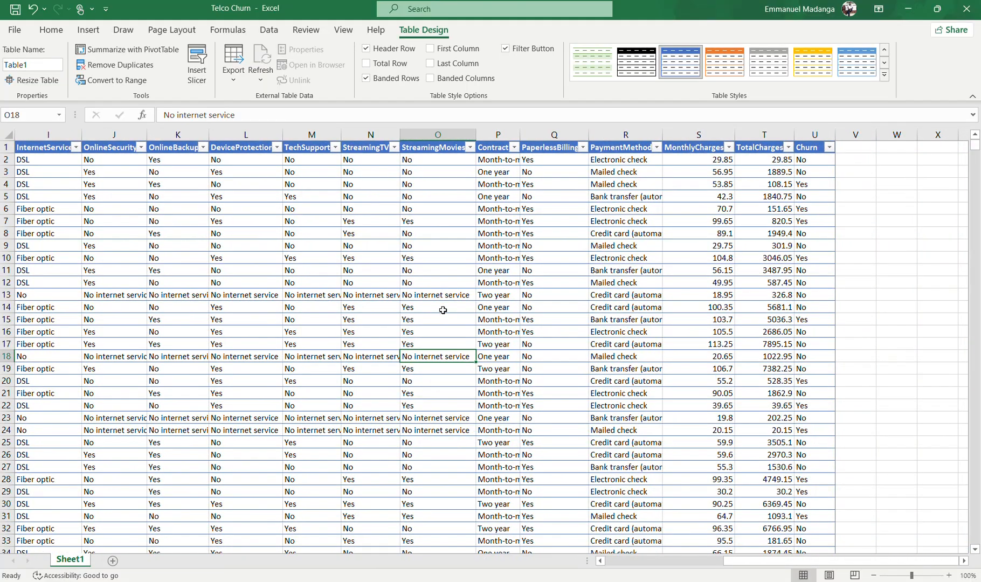
scroll(442, 309, left, 5)
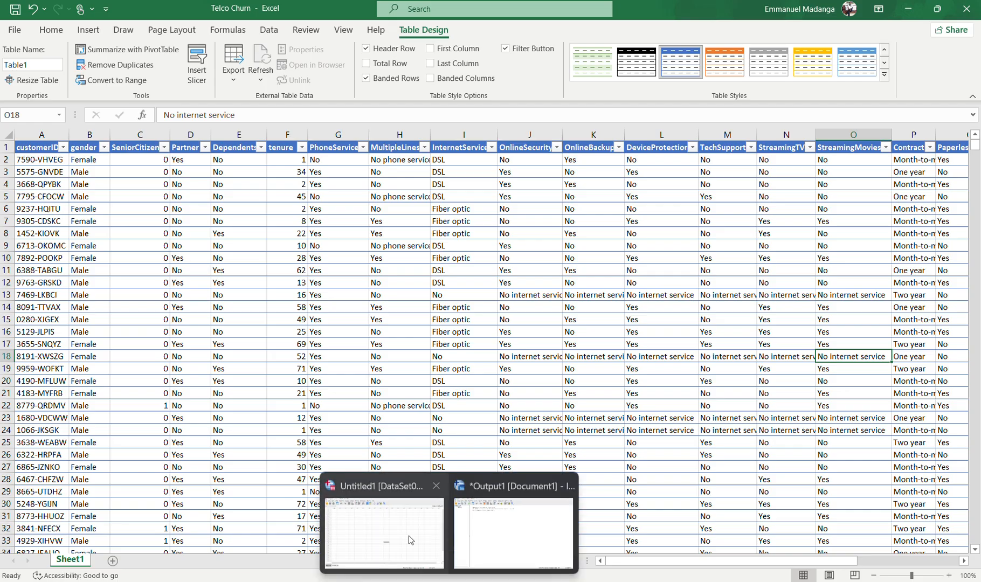
click(408, 536)
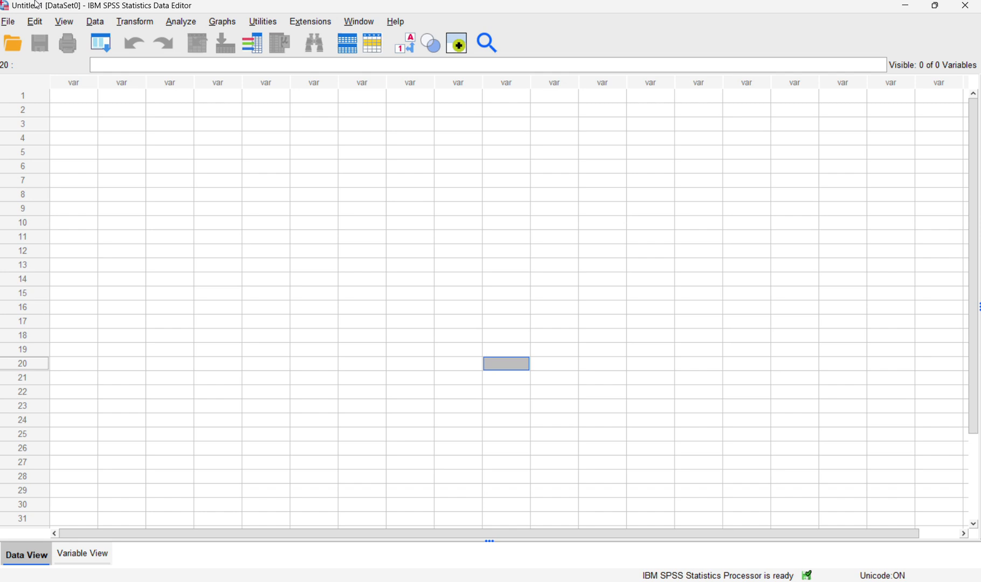
click(8, 23)
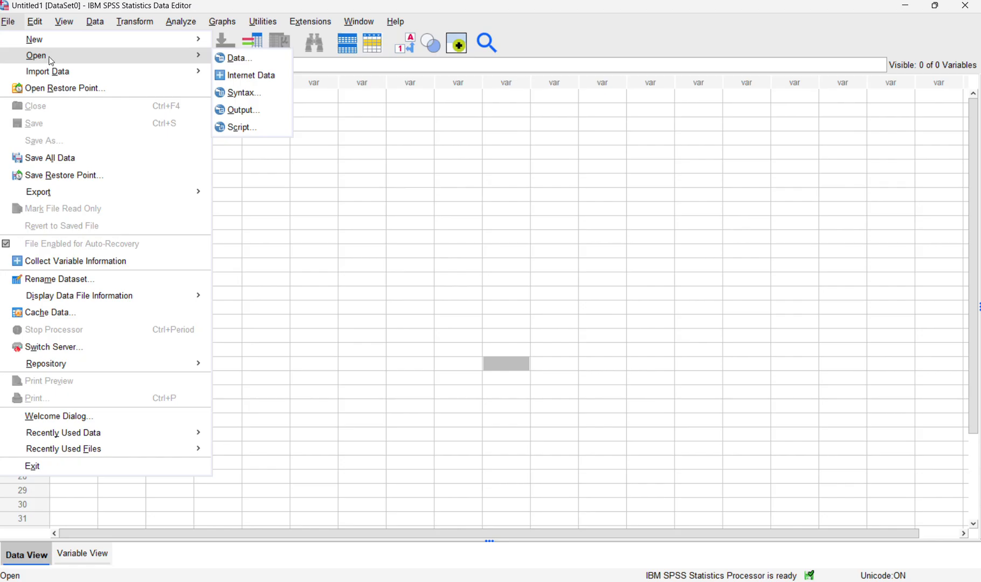
mouse_move(188, 56)
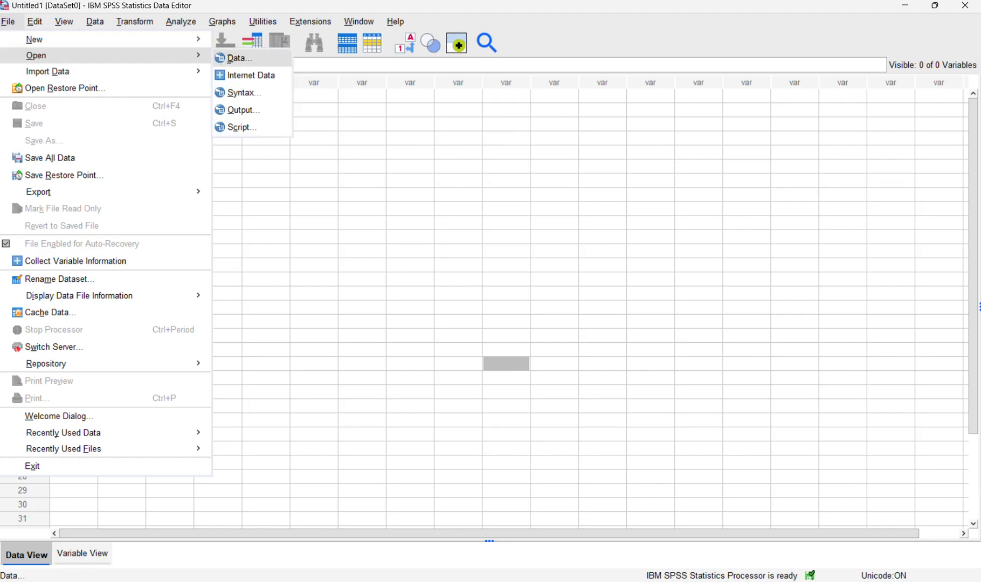
click(231, 58)
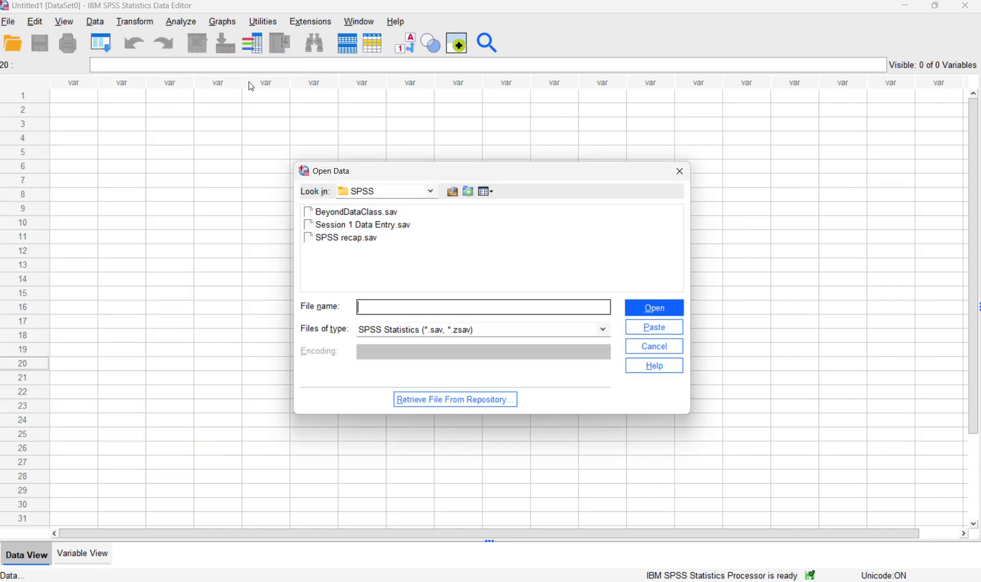
right_click(367, 242)
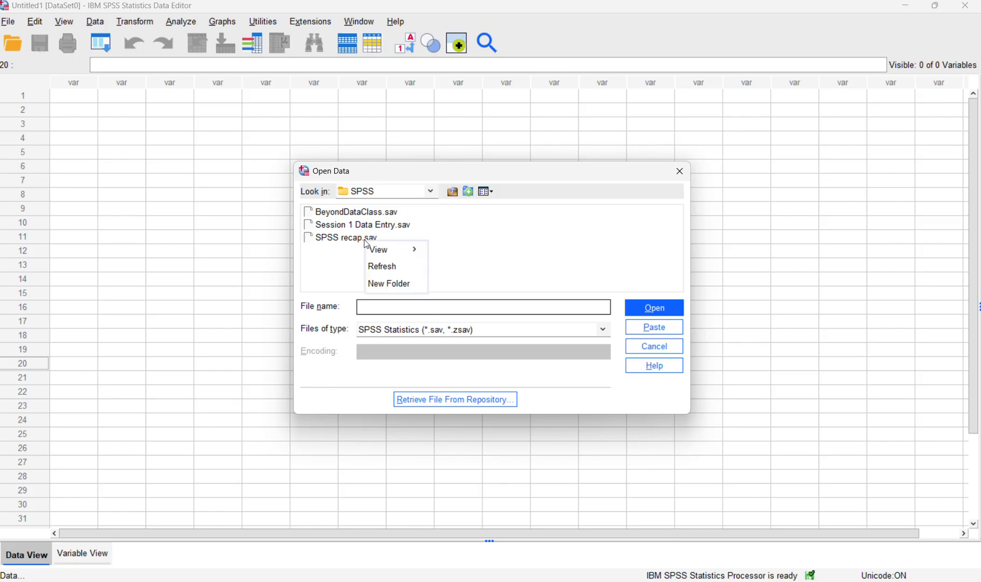
click(427, 264)
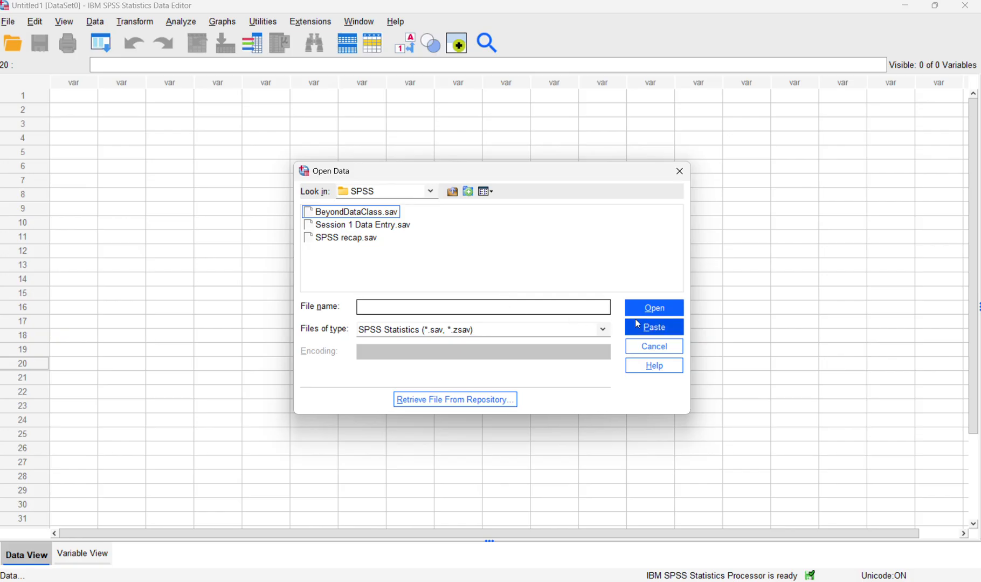
click(645, 346)
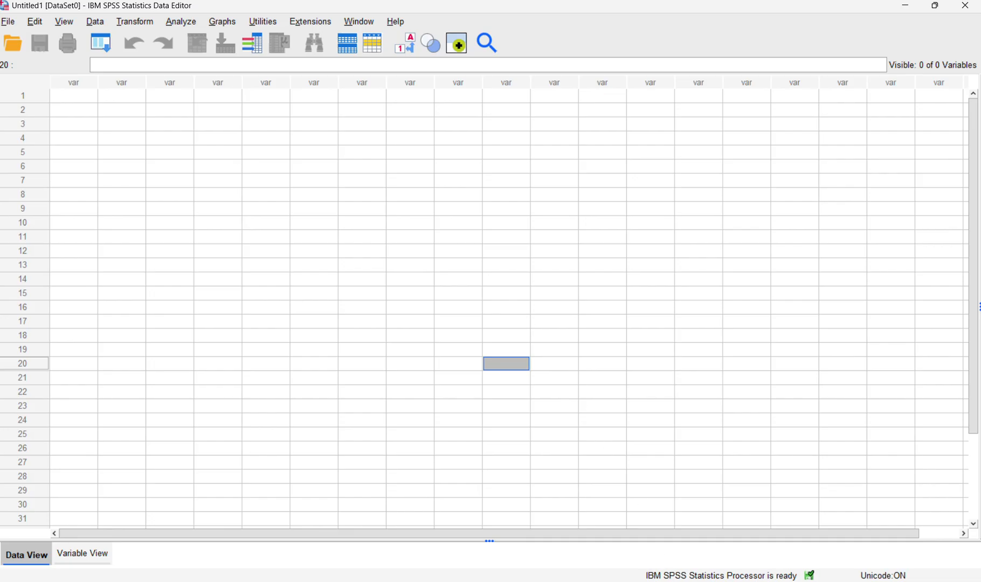
click(793, 552)
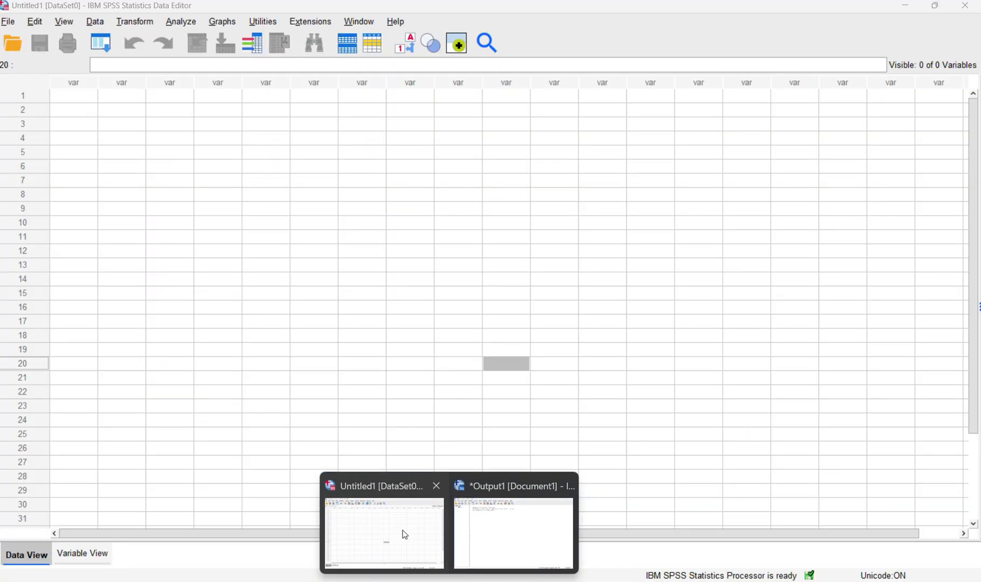
Step: Switch to the SPSS Statistics Data Editor and start an Excel import of Telco Churn.xlsx from the SPSS folder, using worksheet Sheet1
click(400, 530)
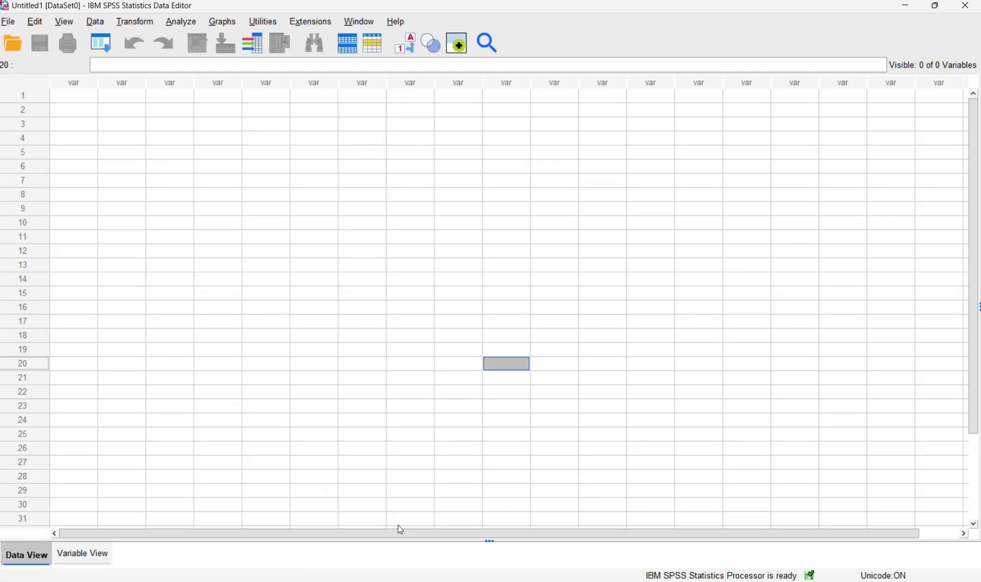
click(9, 23)
mouse_move(53, 78)
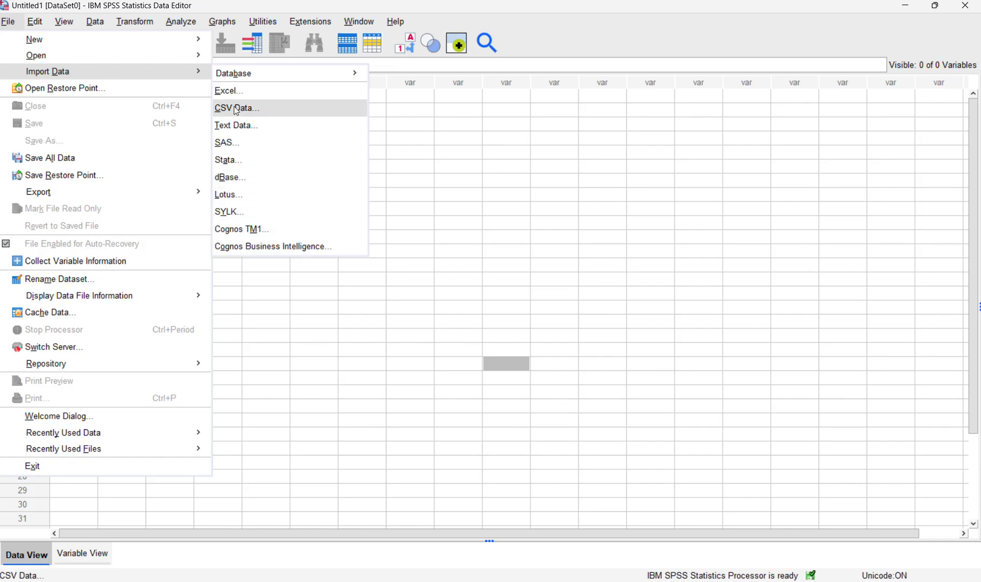
mouse_move(264, 75)
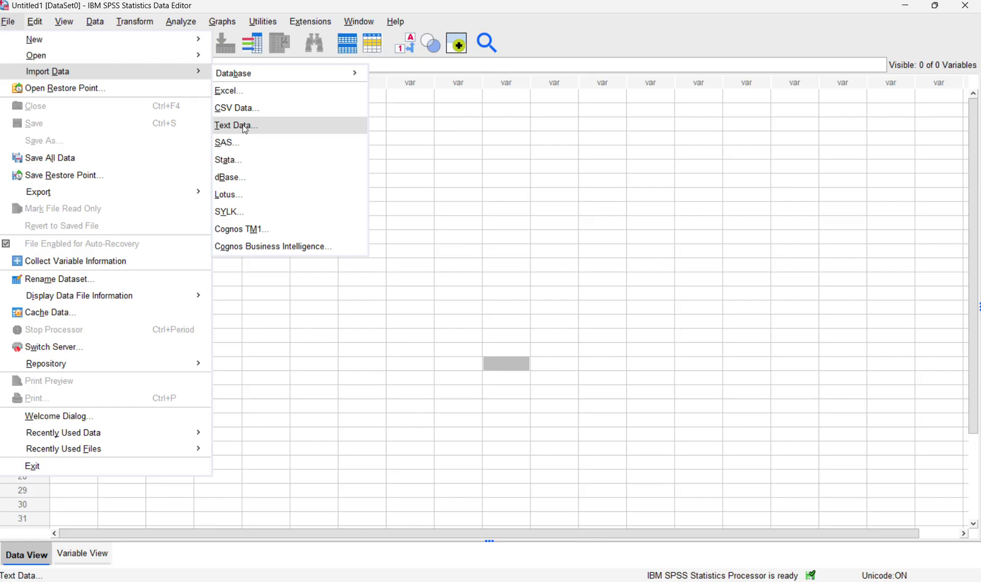
click(231, 92)
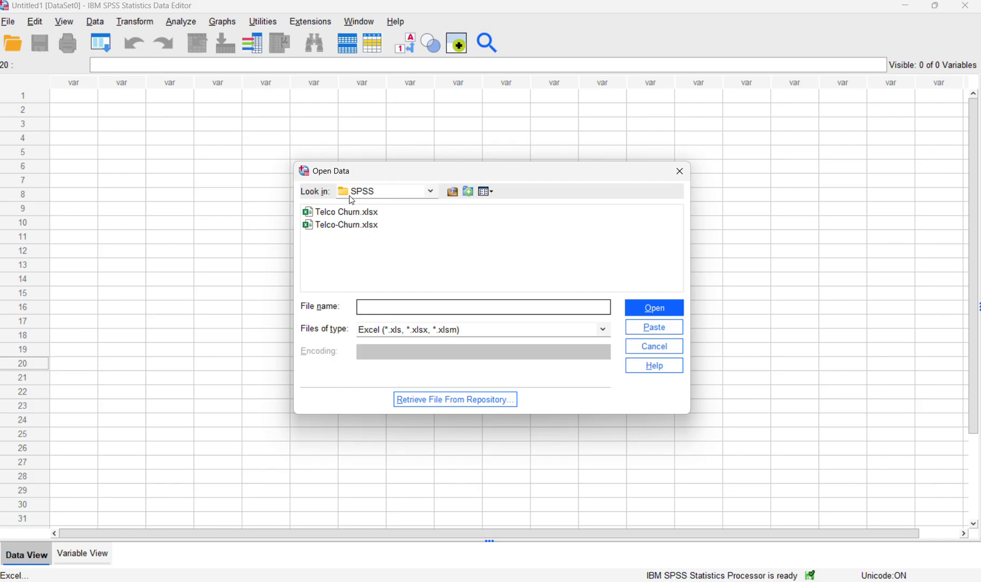
click(431, 192)
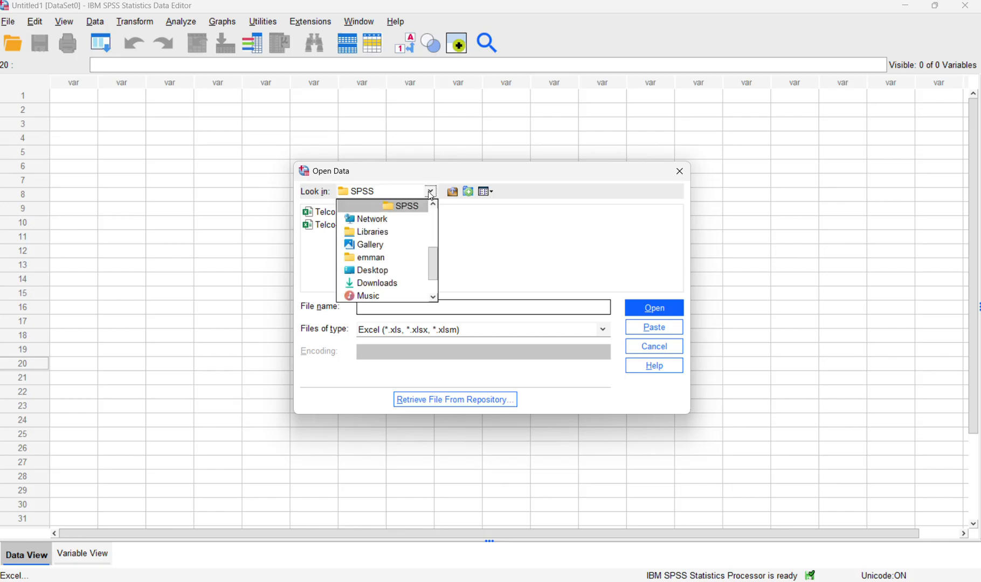
drag(431, 256, 451, 222)
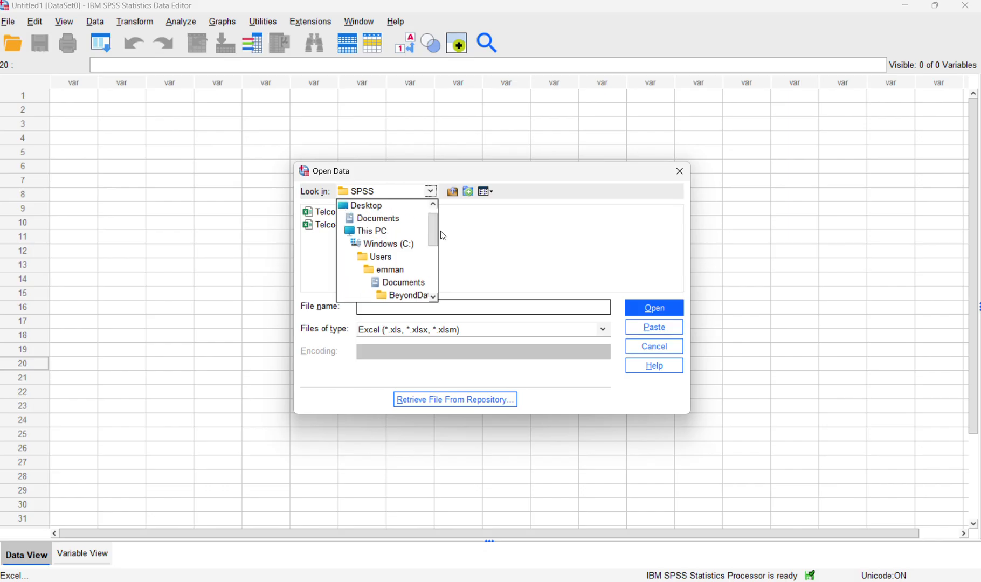
click(428, 193)
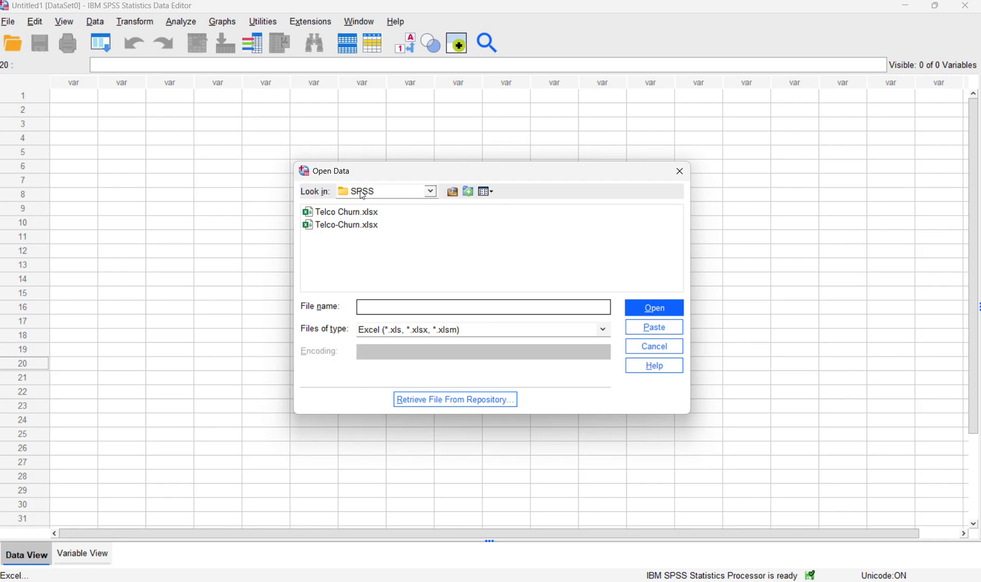
click(354, 218)
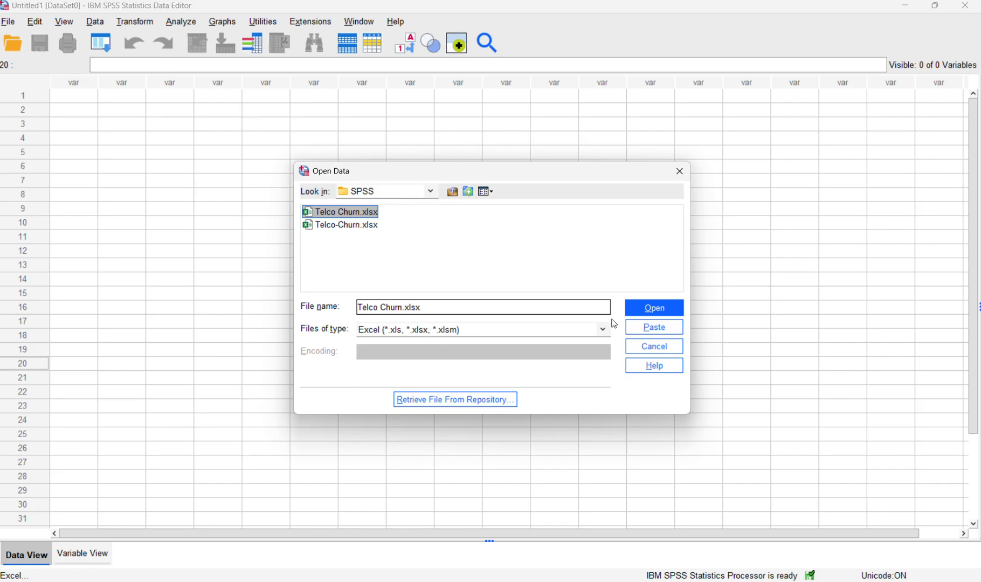
click(654, 311)
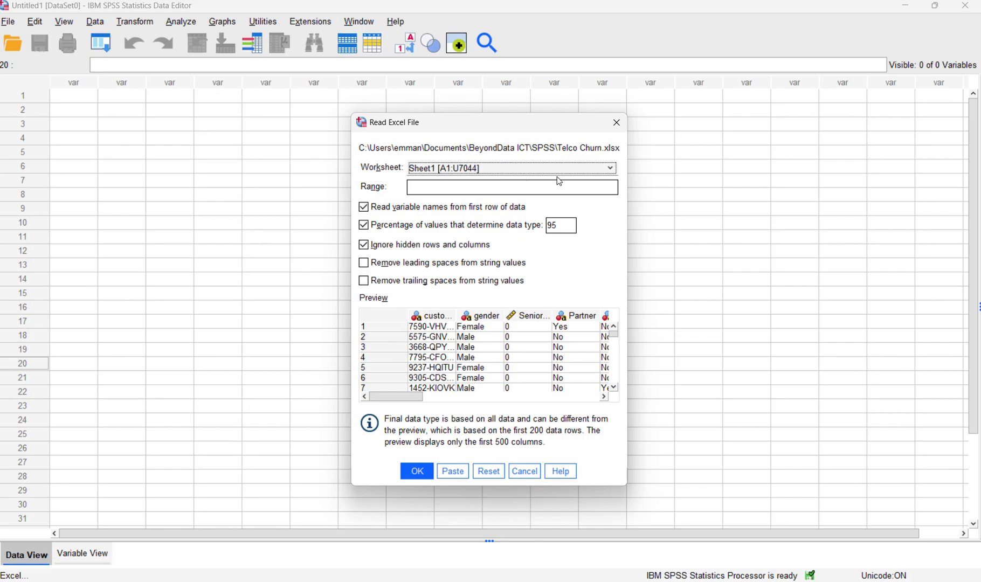
click(614, 175)
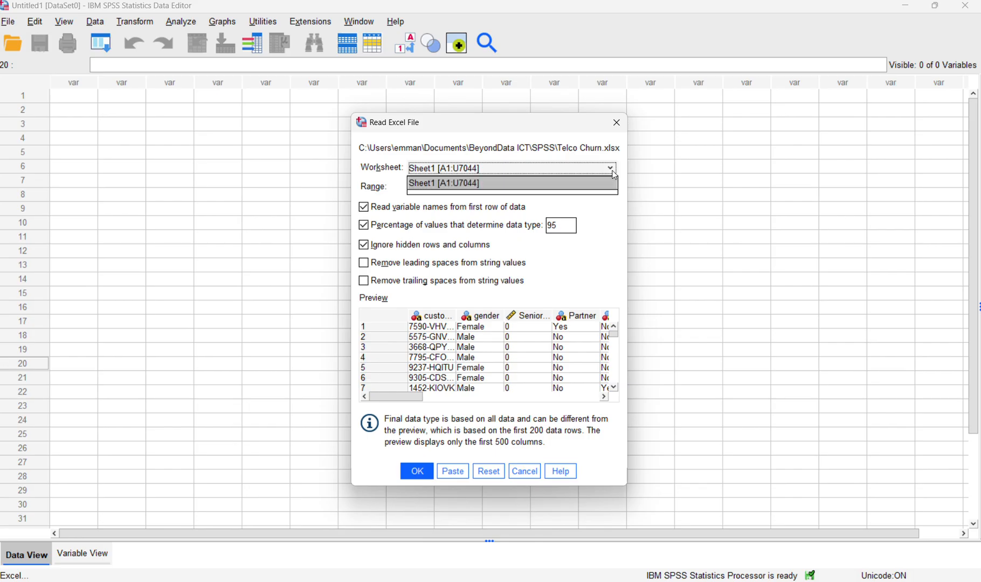
click(587, 185)
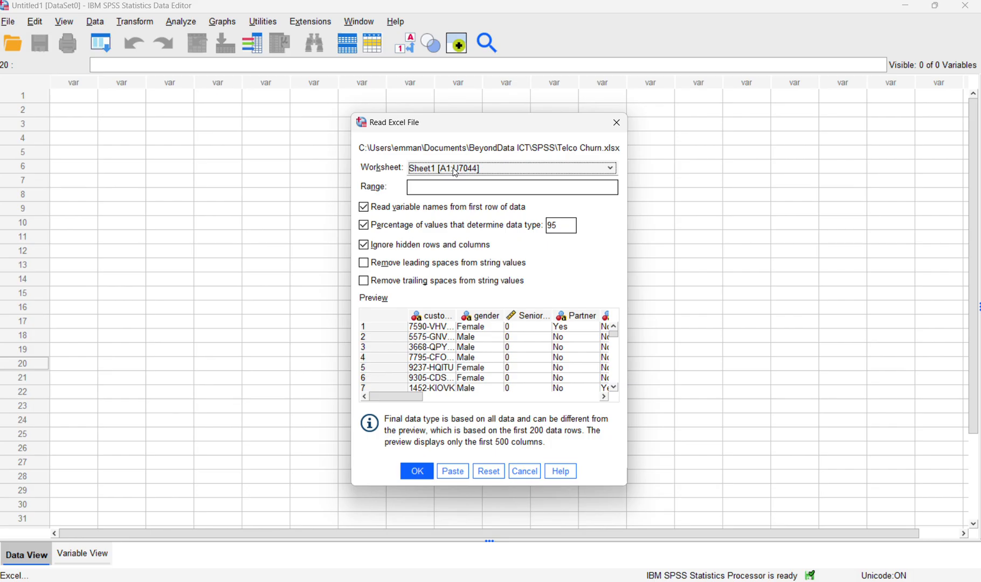
Step: Try out a cell range starting at A1 for the Excel import, and clear the range again
click(424, 189)
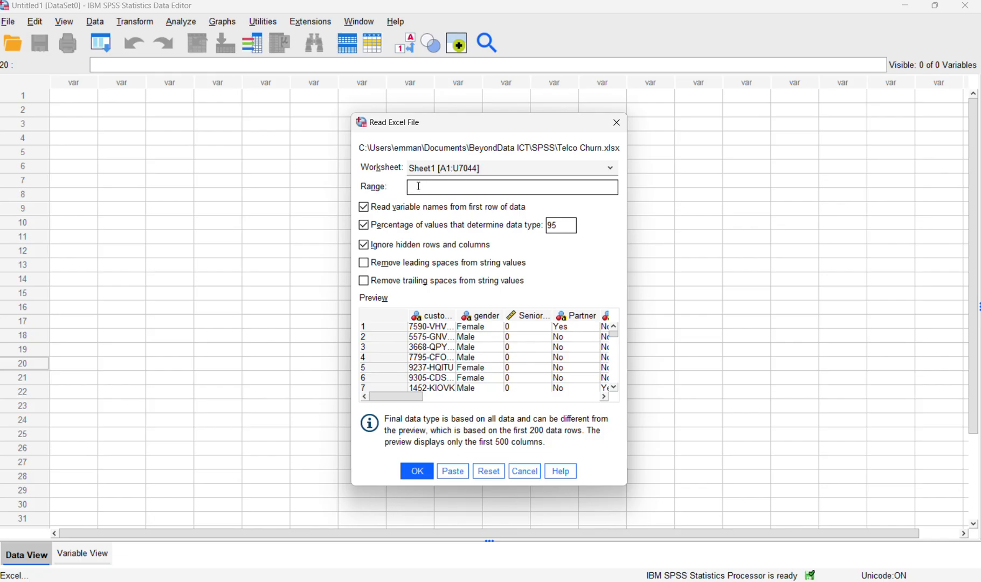
text(A1)
text(A1000)
click(419, 187)
text(:)
key(End)
click(427, 187)
key(BackSpace)
text(U)
triple_click(422, 188)
key(BackSpace)
Step: Switch to the Telco Churn workbook in Excel, select header row 1, and return to the SPSS import settings
mouse_move(669, 576)
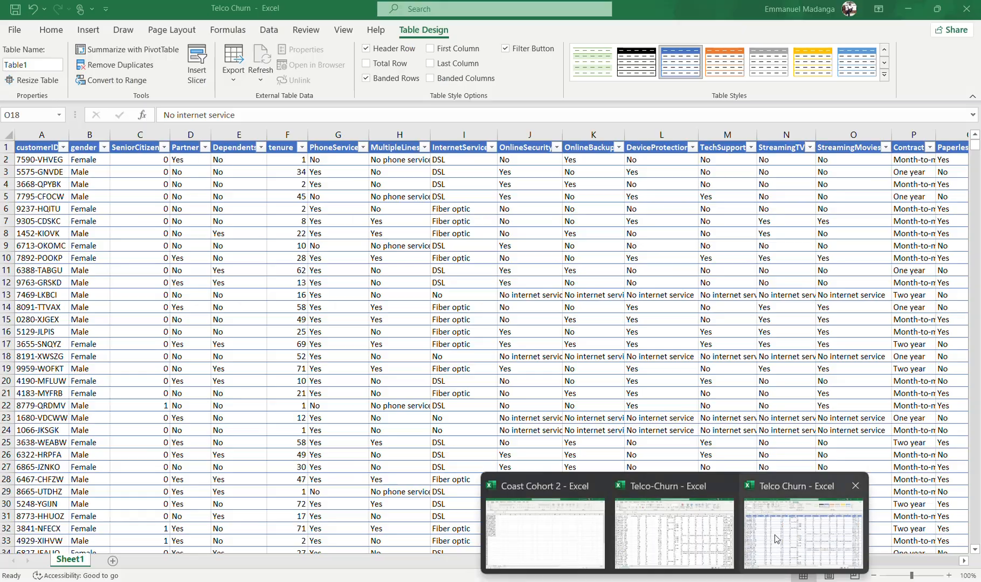
click(776, 538)
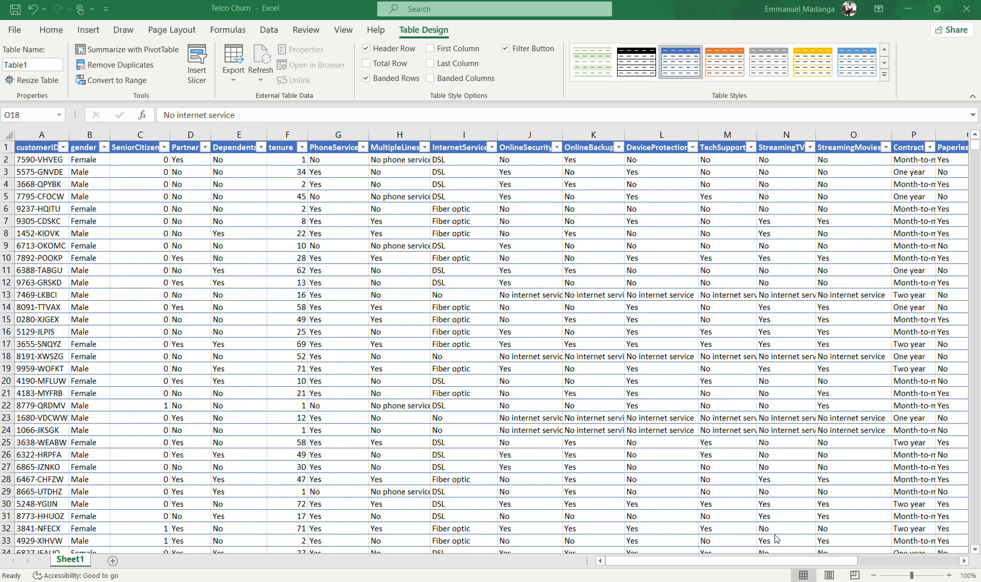
click(3, 146)
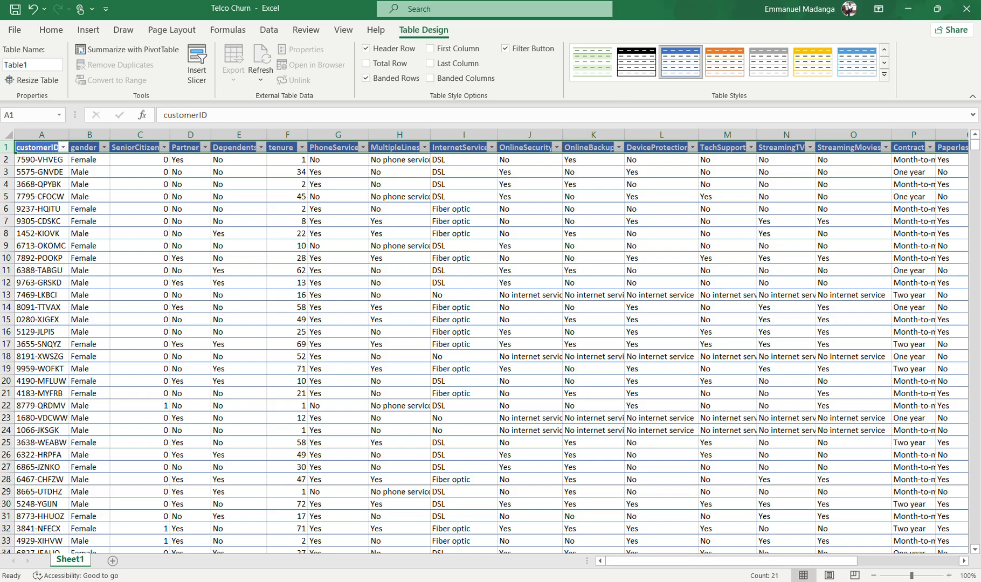
mouse_move(417, 528)
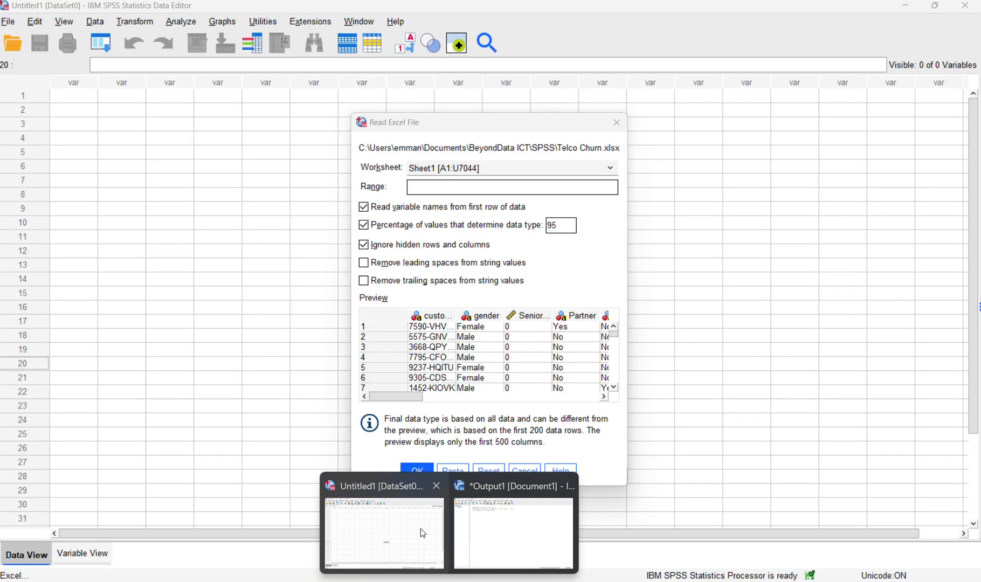
click(421, 528)
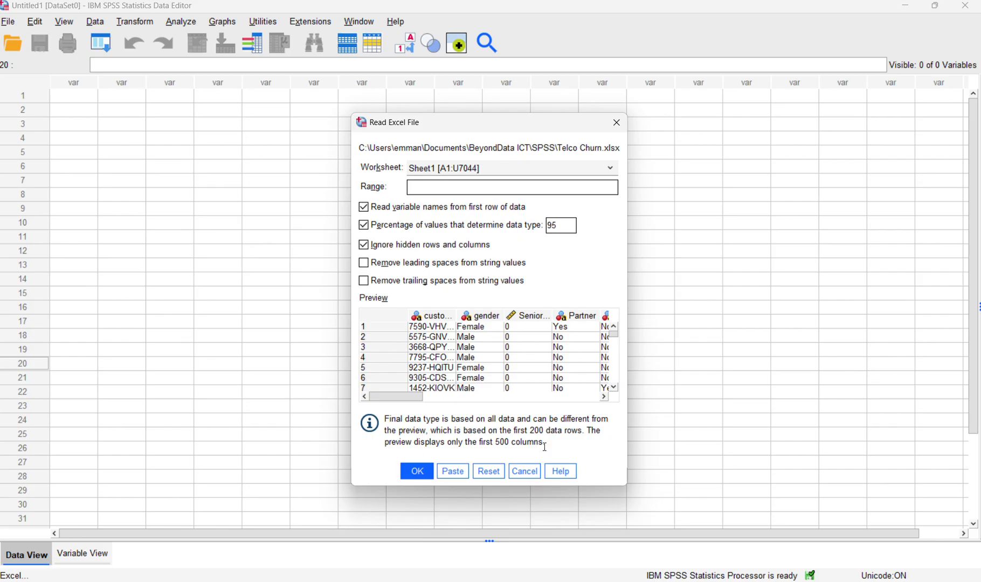
Step: Switch to the Telco Churn workbook in Excel and select the whole of row 6
mouse_move(675, 581)
mouse_move(777, 541)
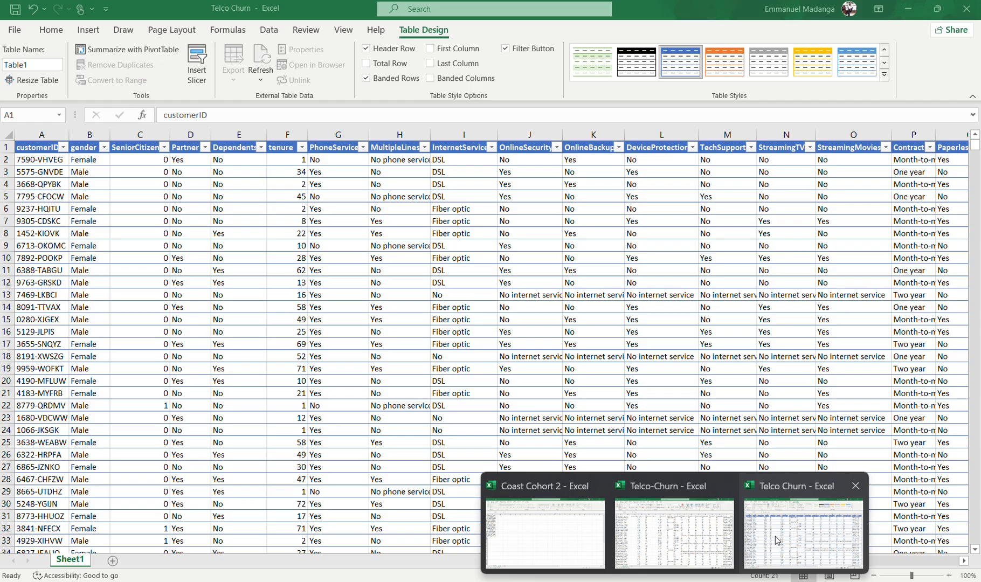
click(776, 541)
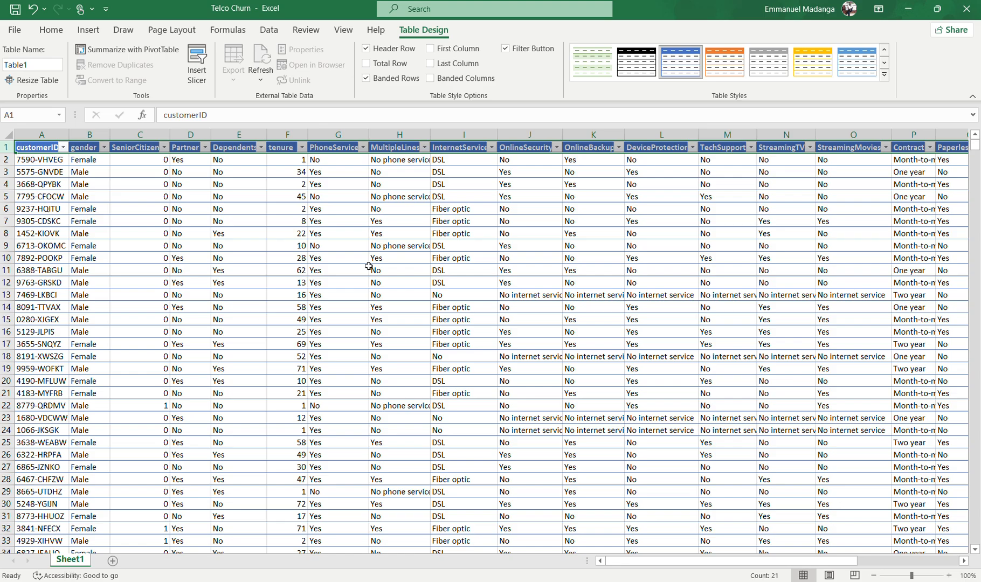
click(6, 208)
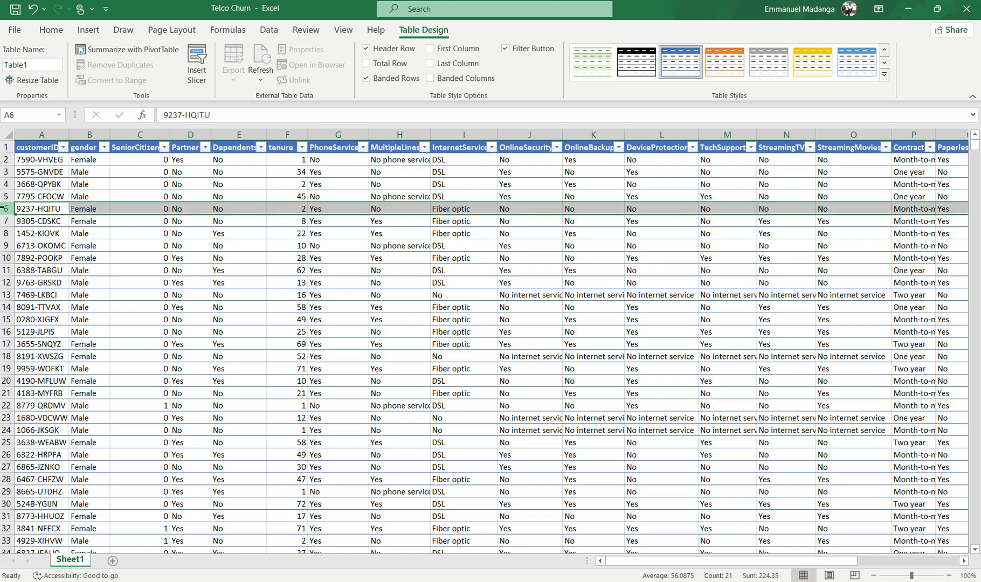
Step: Extend the selection to rows 6 through 9 and bring up the row commands, then dismiss them
shift+click(5, 246)
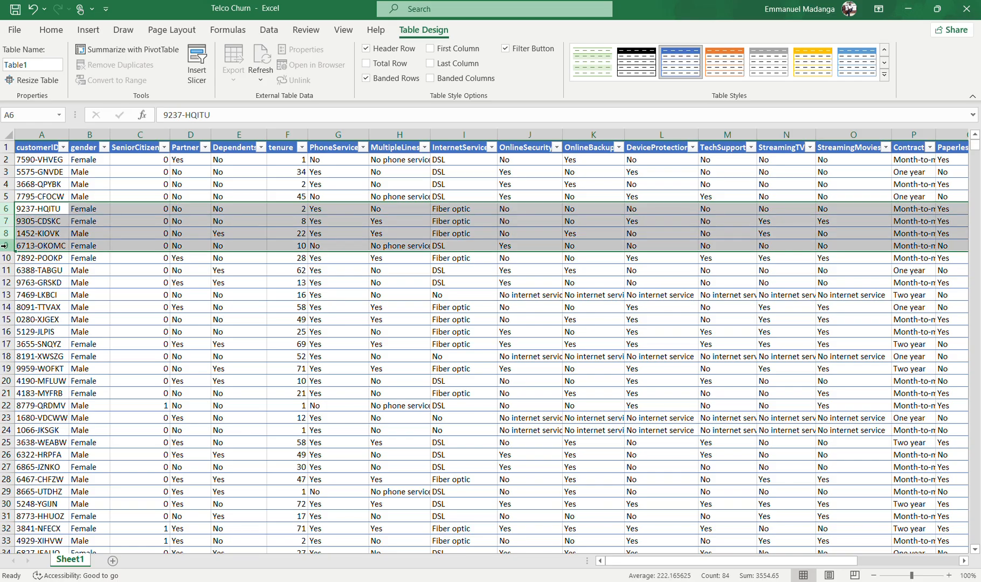
right_click(4, 245)
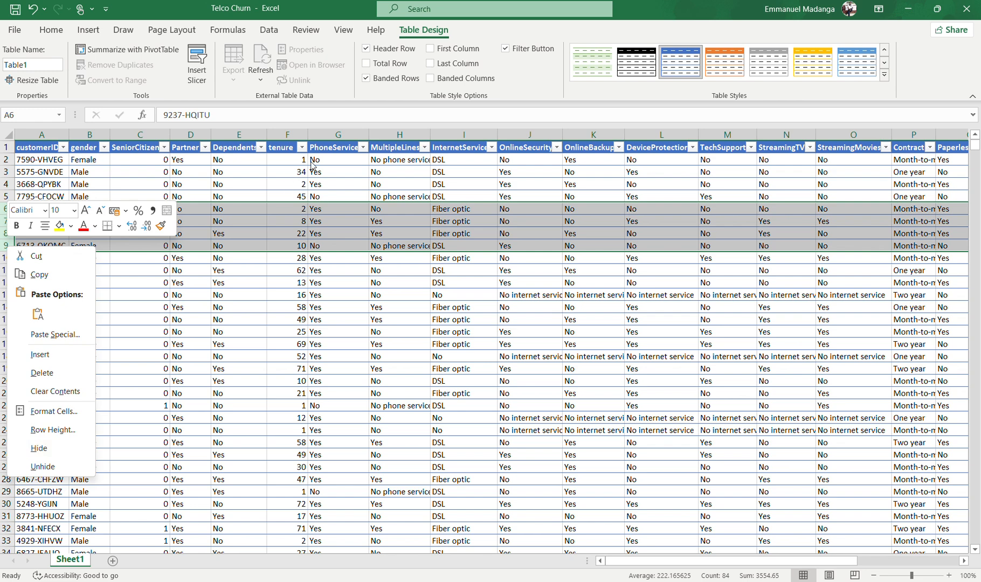
click(342, 132)
Step: Hide the OnlineSecurity, OnlineBackup and DeviceProtection columns (J to L) in the Telco Churn worksheet
click(345, 129)
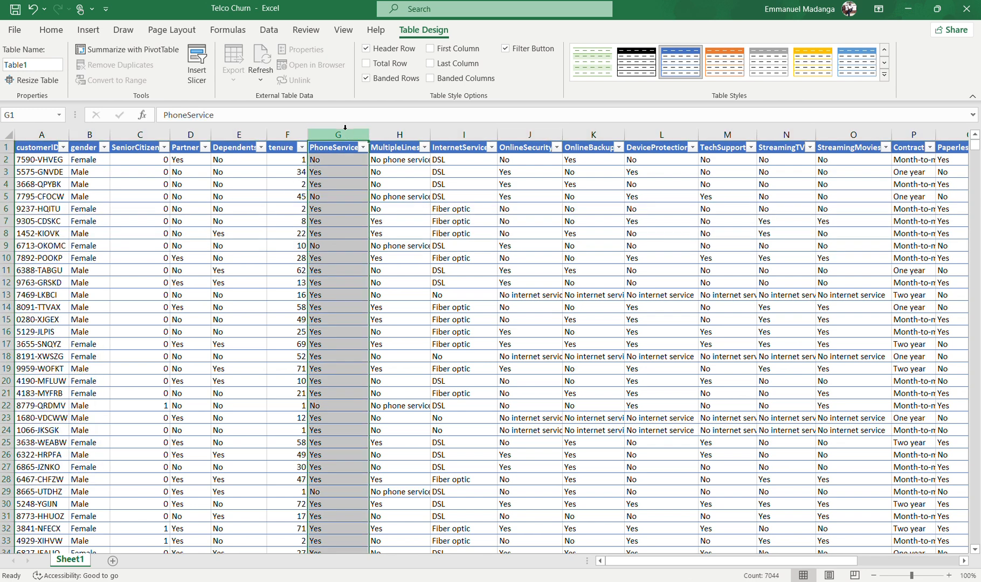
drag(517, 134, 517, 134)
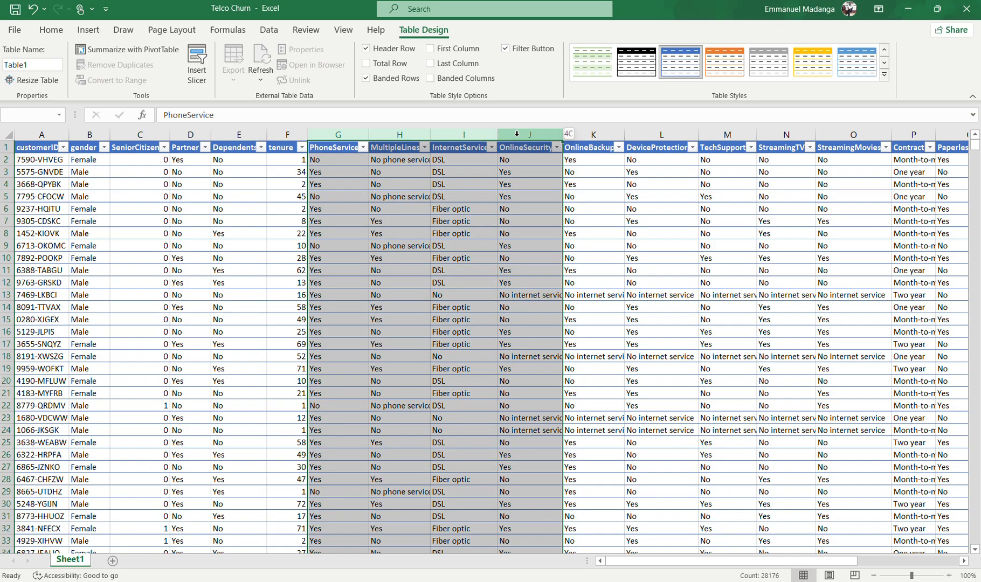
click(515, 135)
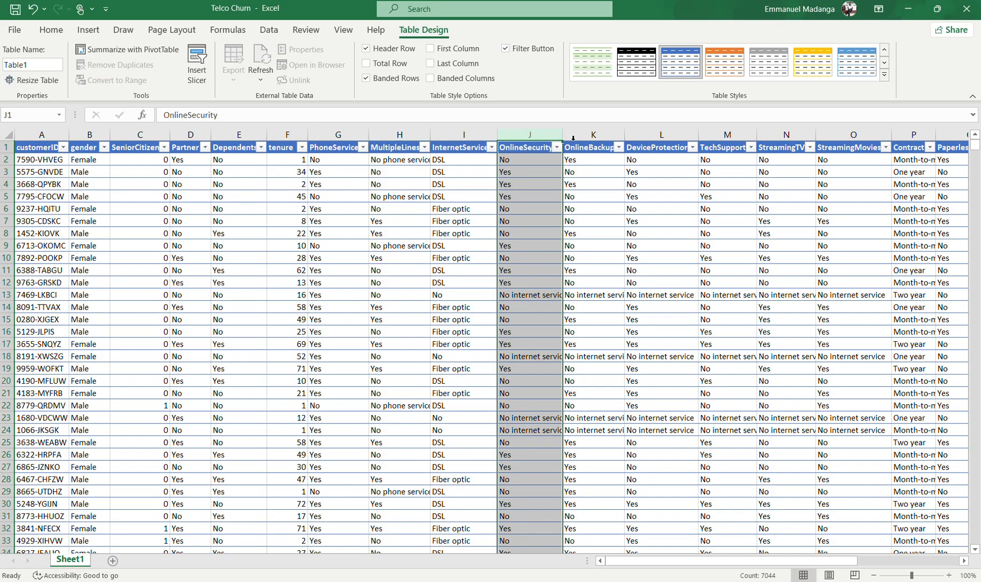
shift+click(638, 134)
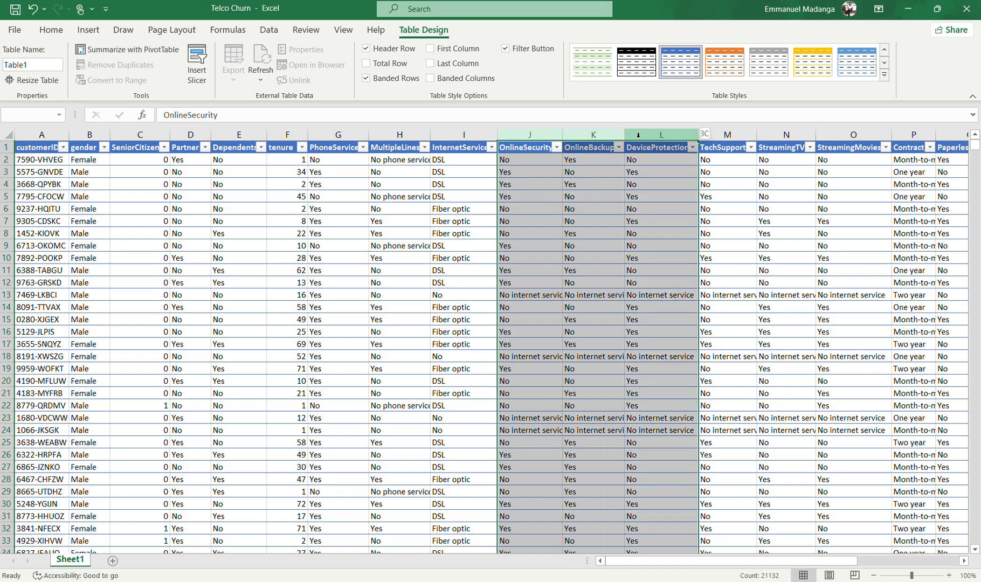
right_click(638, 135)
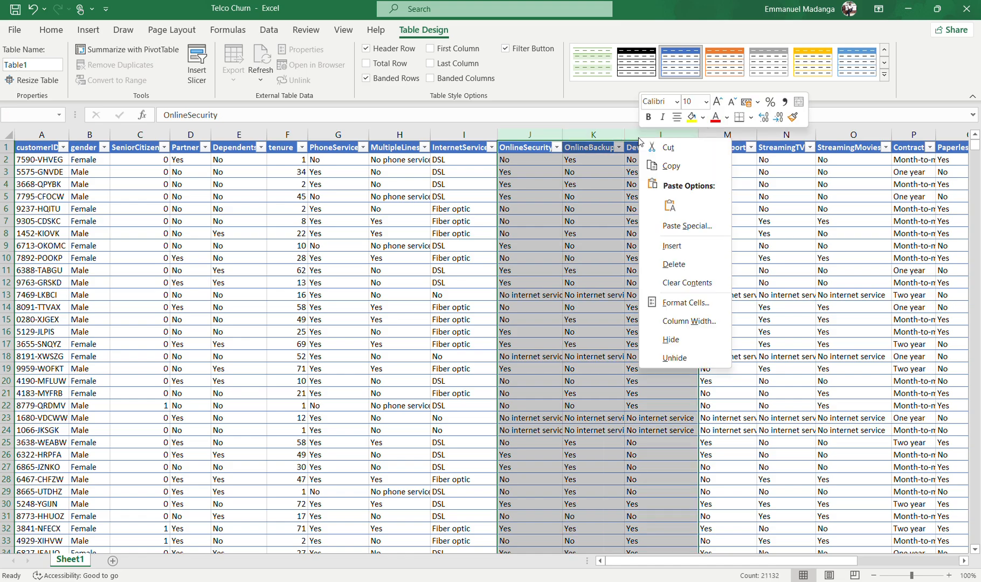
click(677, 341)
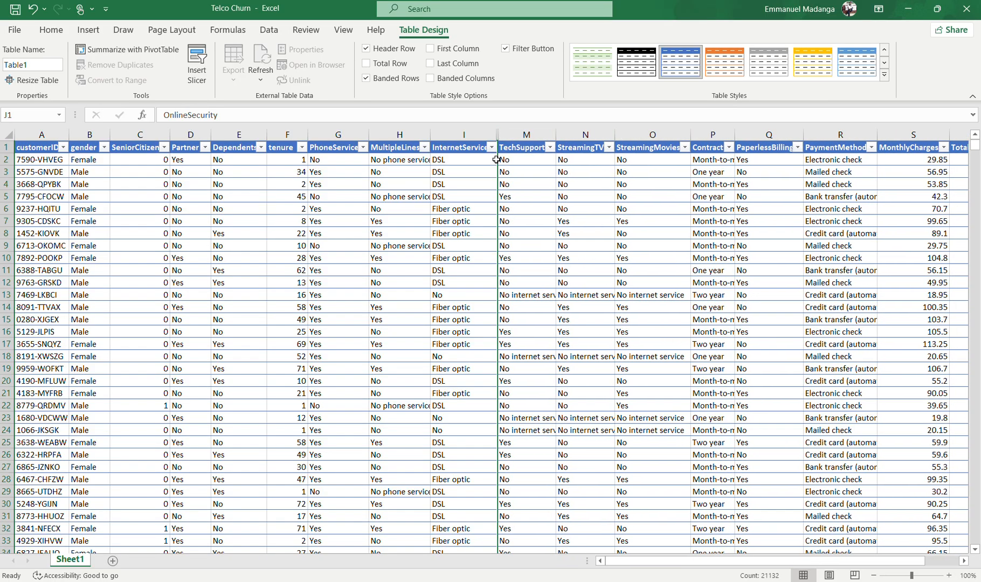
Step: Unhide columns J to L between InternetService and TechSupport, and clear the column selection
drag(496, 134, 504, 136)
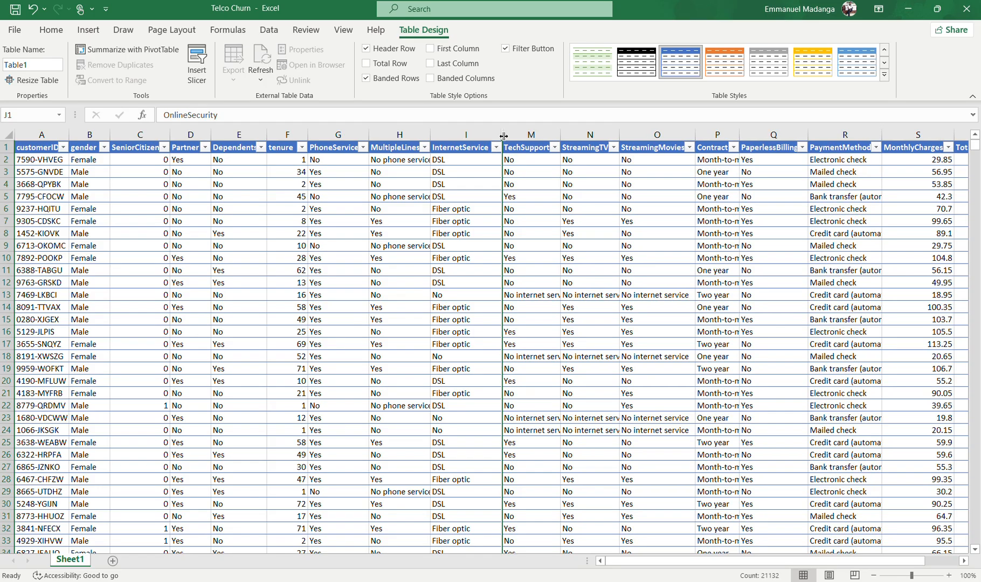
double_click(503, 136)
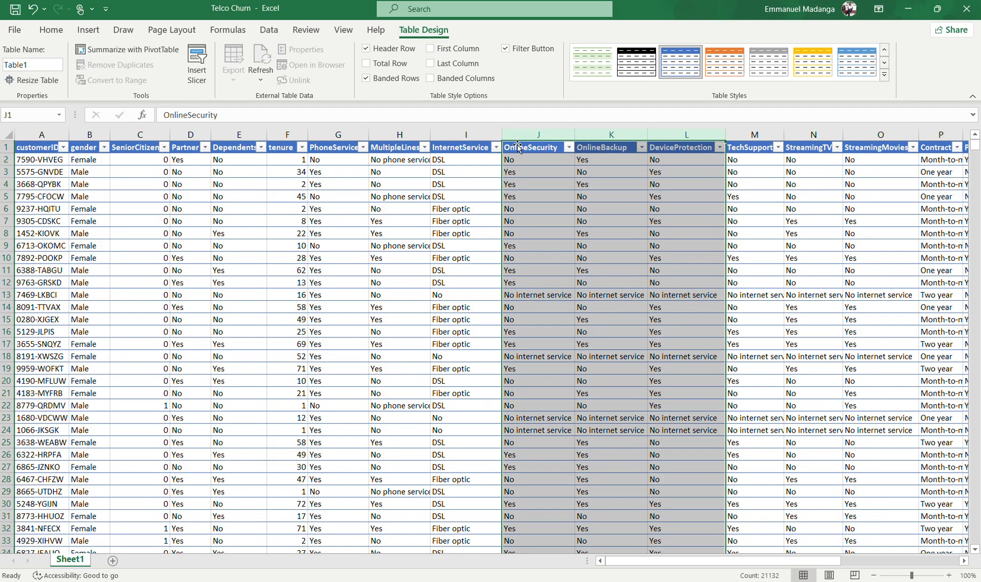
click(553, 163)
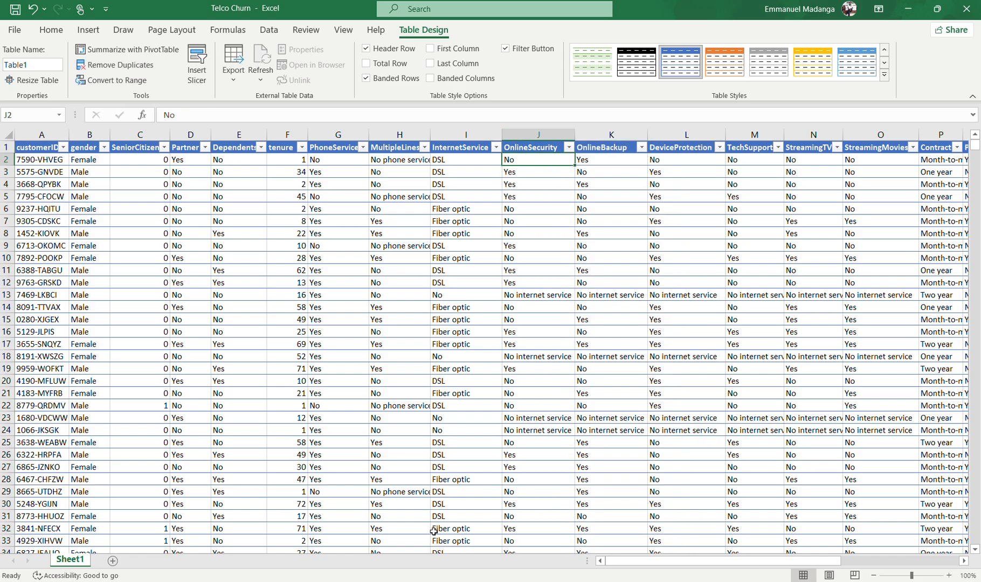
Step: Switch to the SPSS Read Excel File dialog to review its options, and return to the Telco Churn workbook in Excel
mouse_move(449, 580)
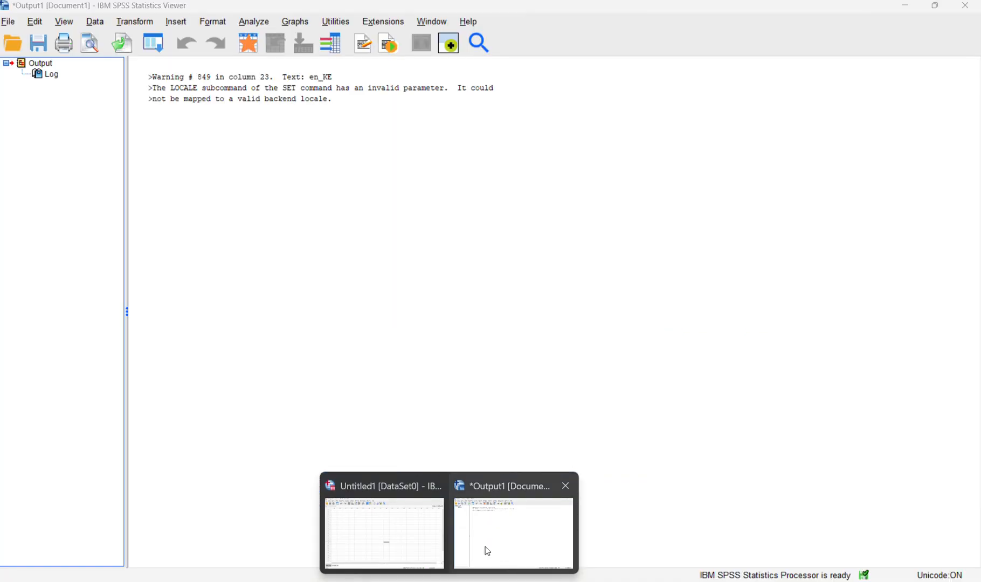
click(400, 538)
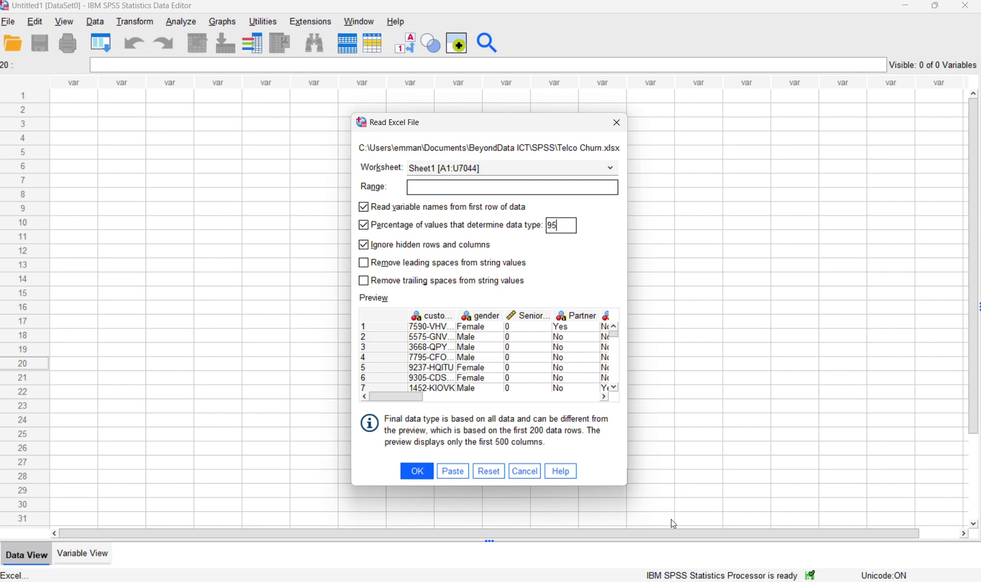
mouse_move(673, 581)
click(785, 524)
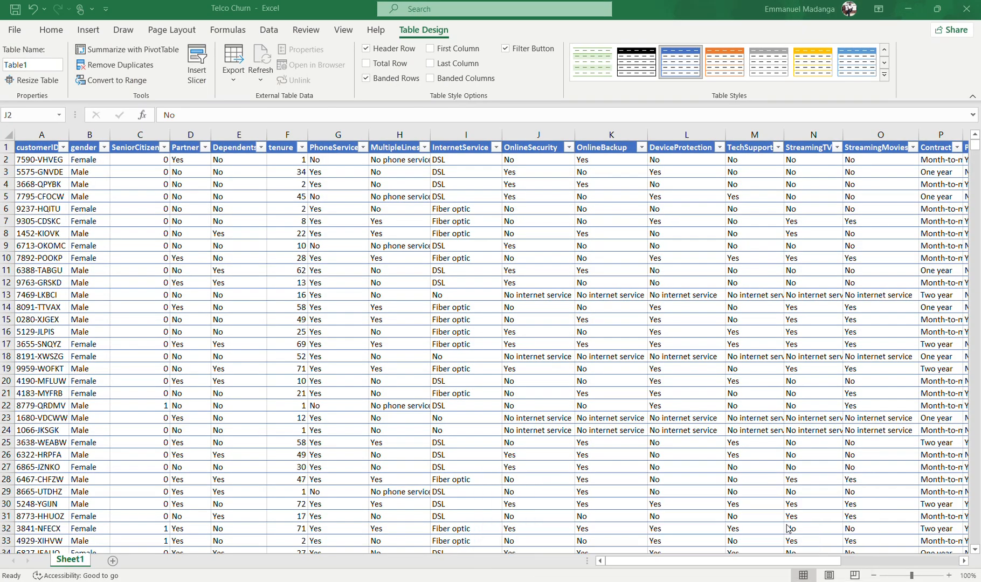
Step: Demonstrate a leading space before Female in cell B2, and remove the space again
click(77, 162)
double_click(75, 160)
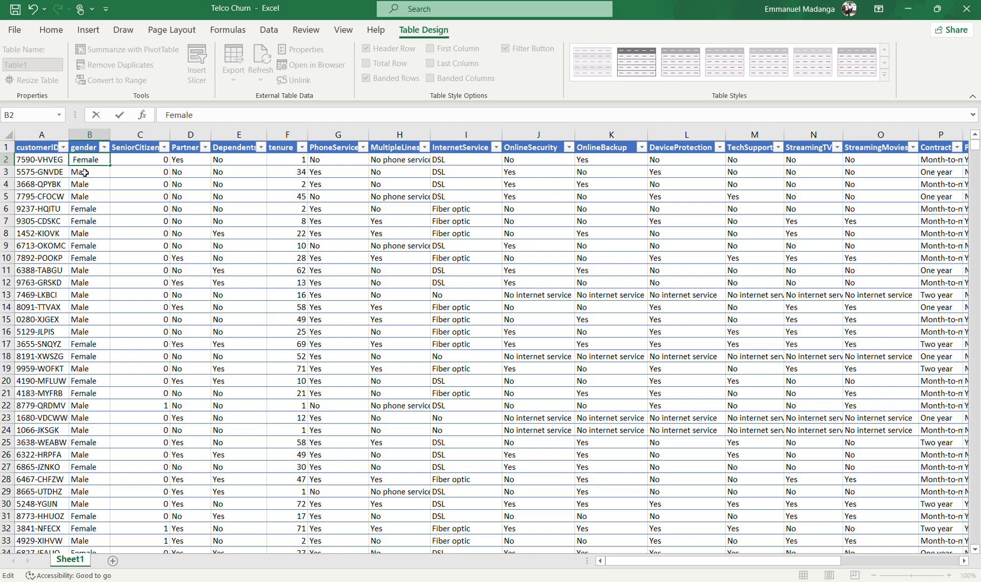
key(BackSpace)
click(162, 220)
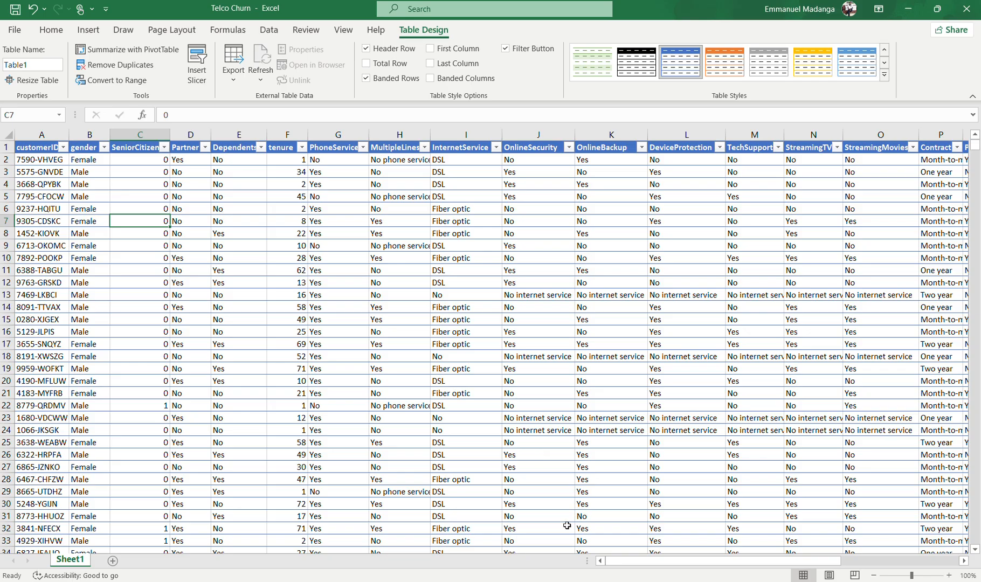
Step: Return to the SPSS import settings, turn on removal of leading spaces from string values, and import the Telco Churn data
mouse_move(450, 581)
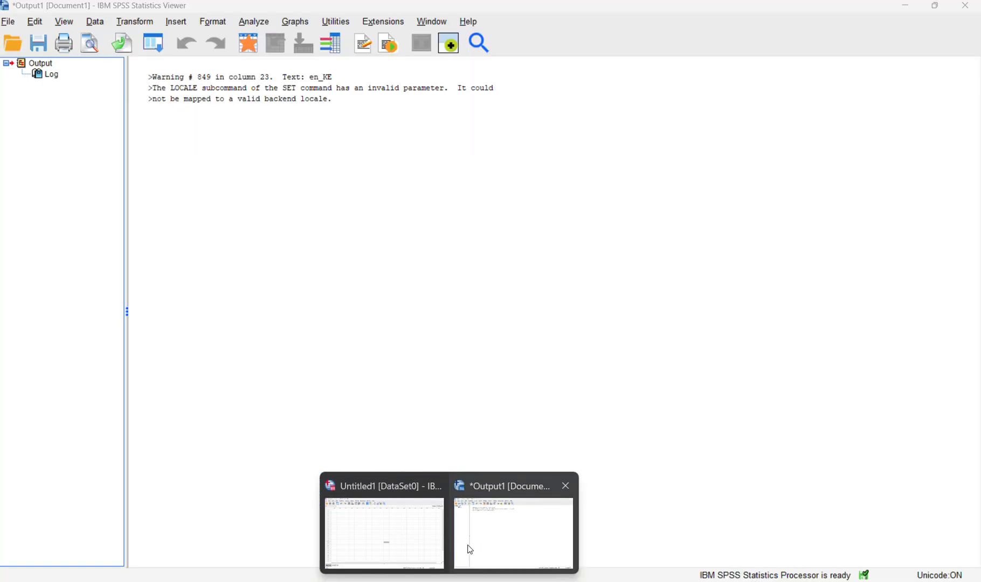
click(393, 543)
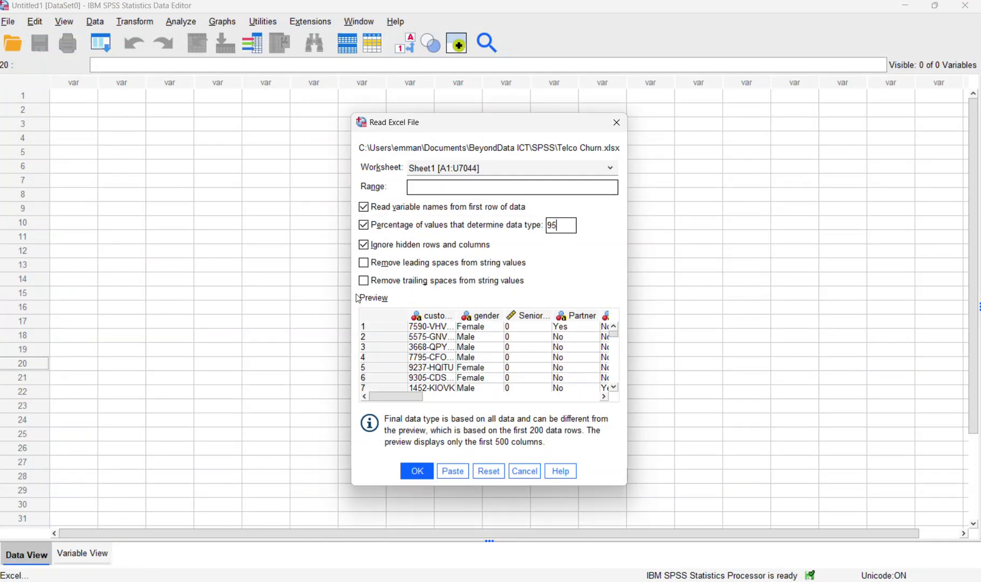
click(368, 268)
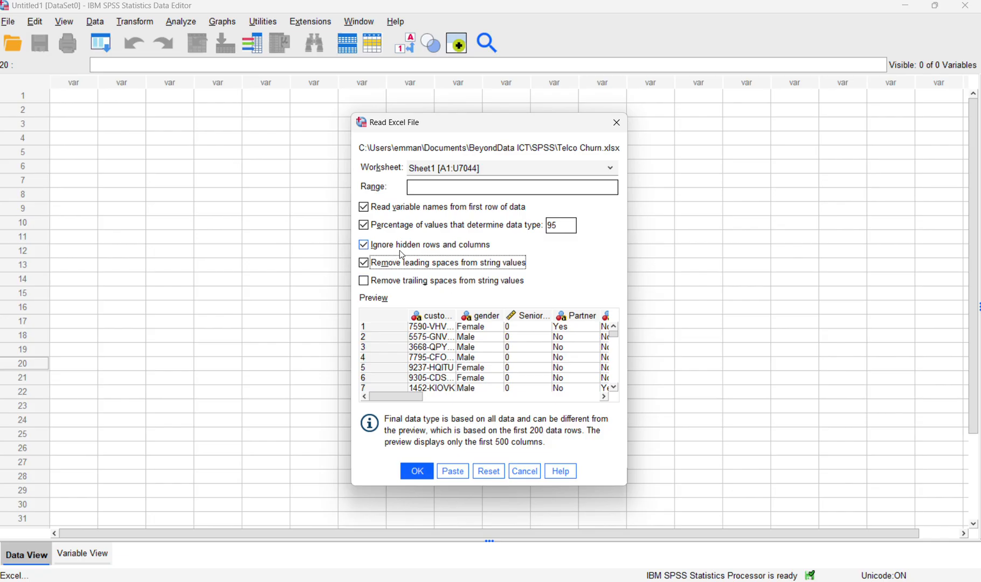
click(365, 282)
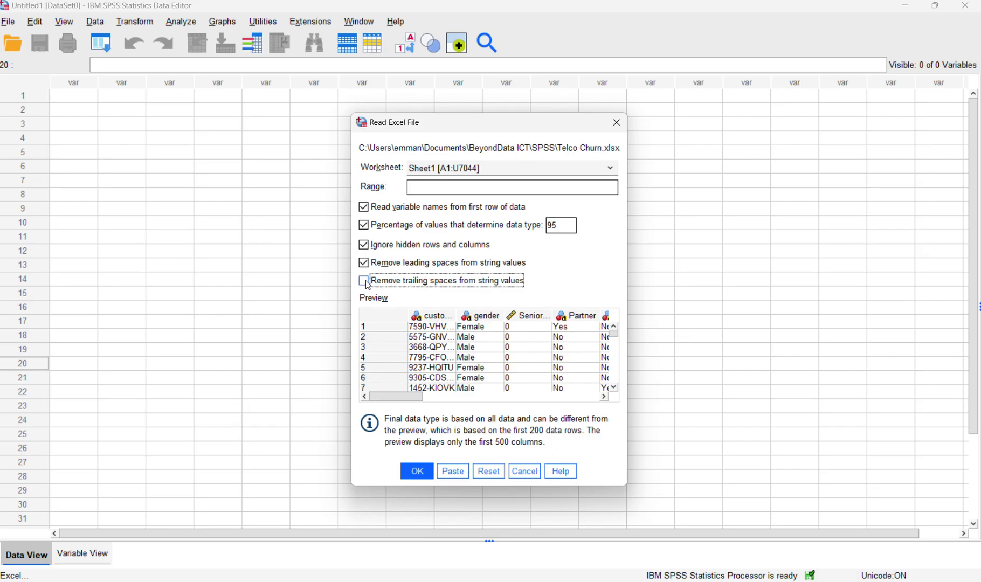
click(368, 284)
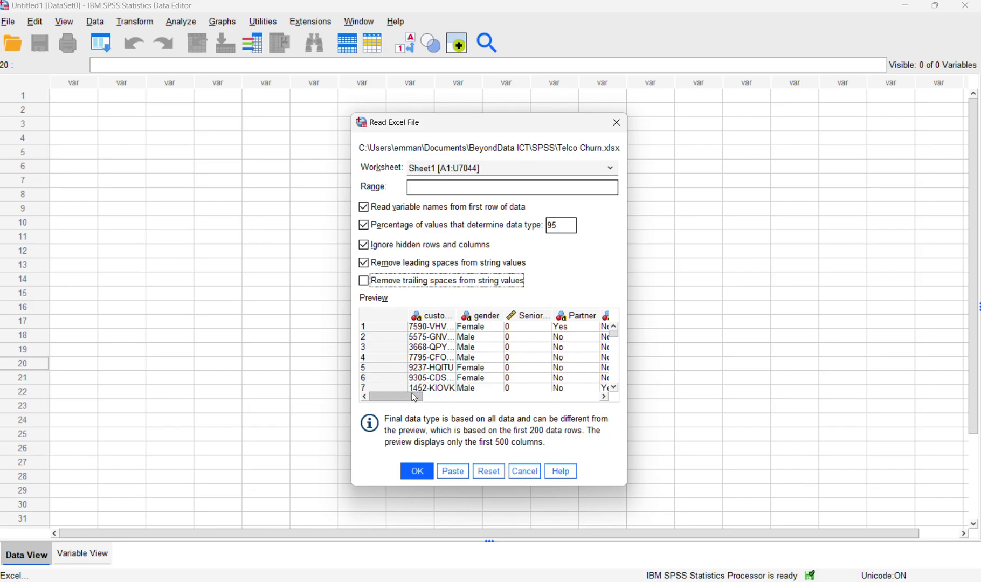
drag(414, 398, 379, 374)
click(416, 471)
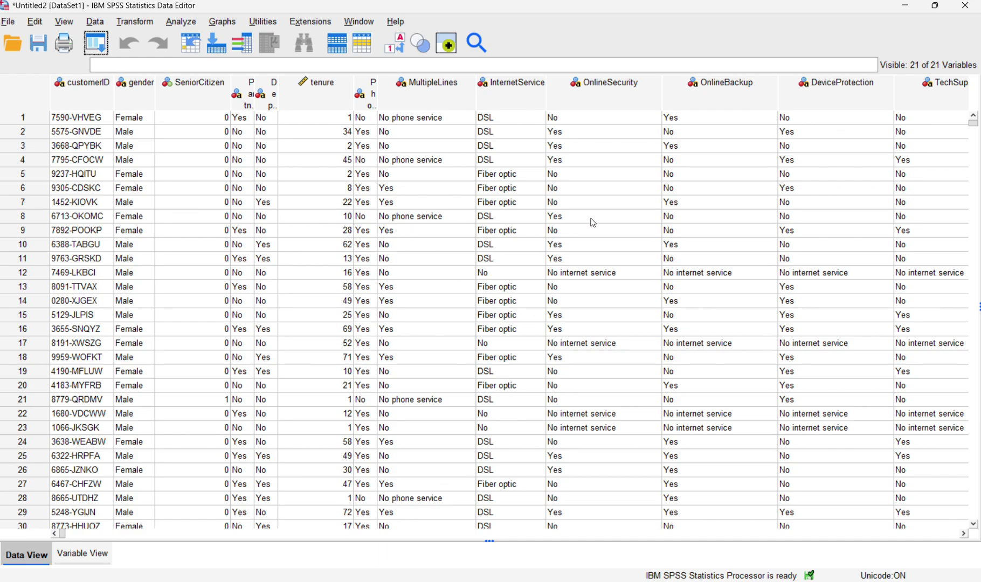
Step: Look through the imported customer records and check the variable definitions, returning to the data records
scroll(517, 221, down, 10)
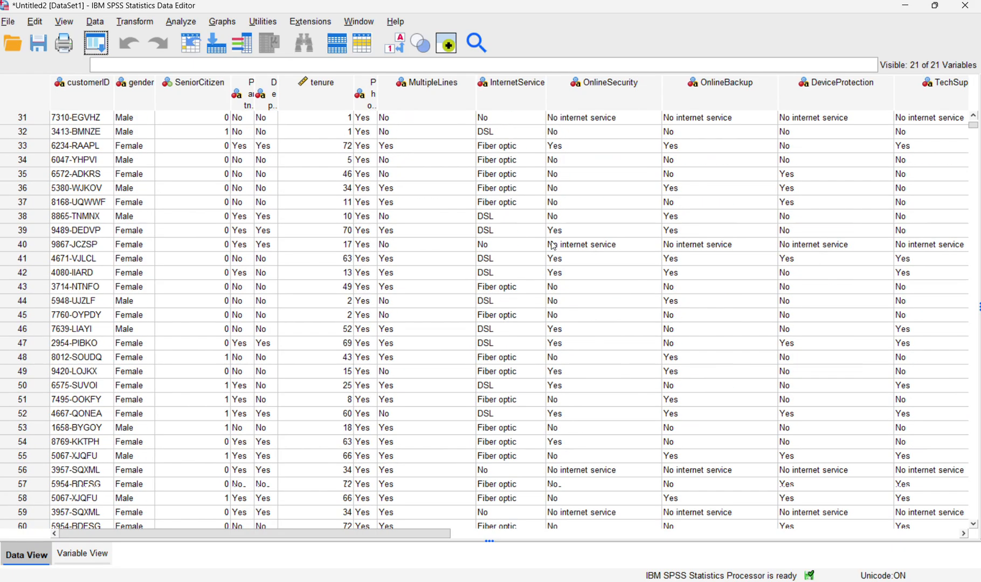
scroll(554, 246, down, 20)
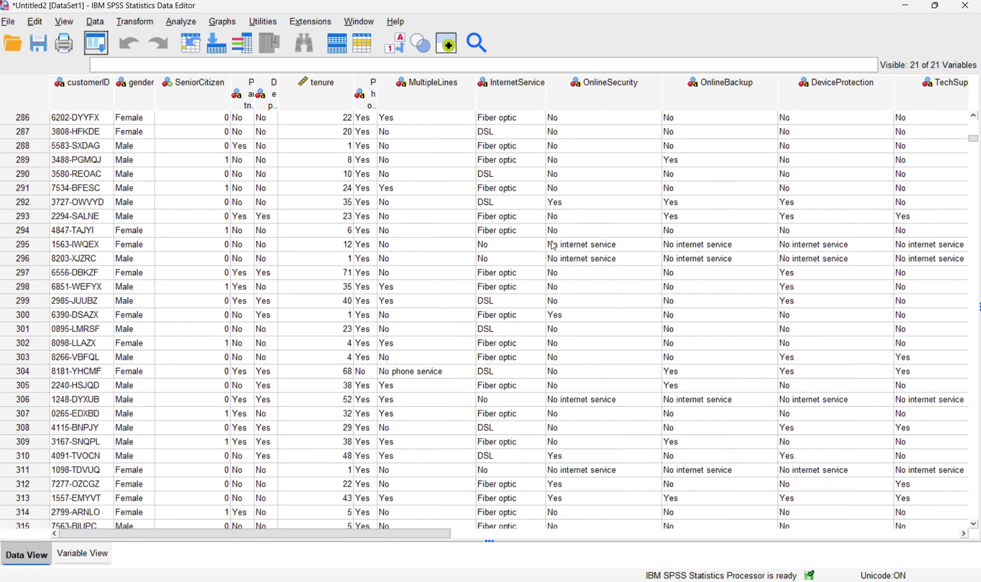
scroll(554, 246, down, 20)
scroll(166, 317, up, 20)
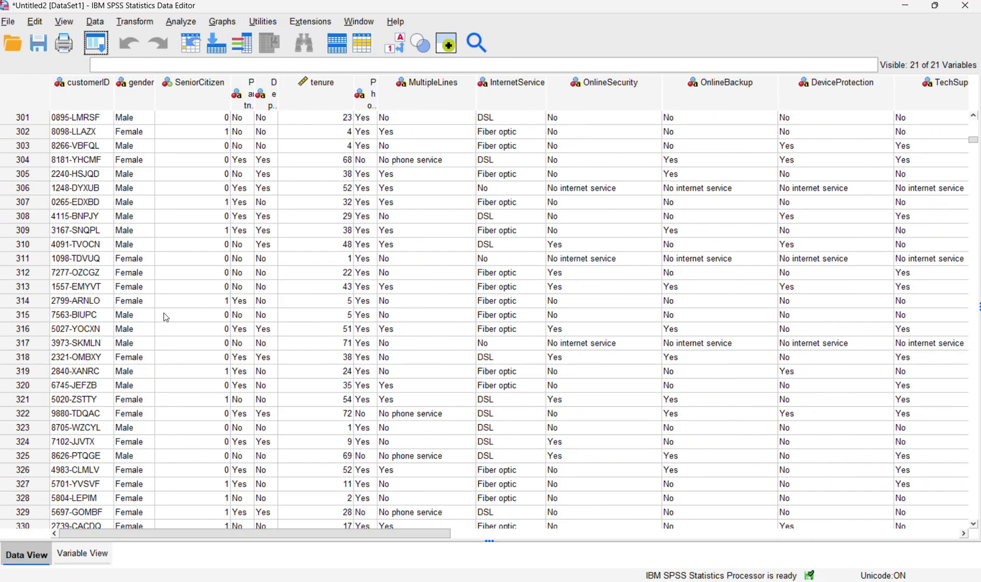
click(76, 557)
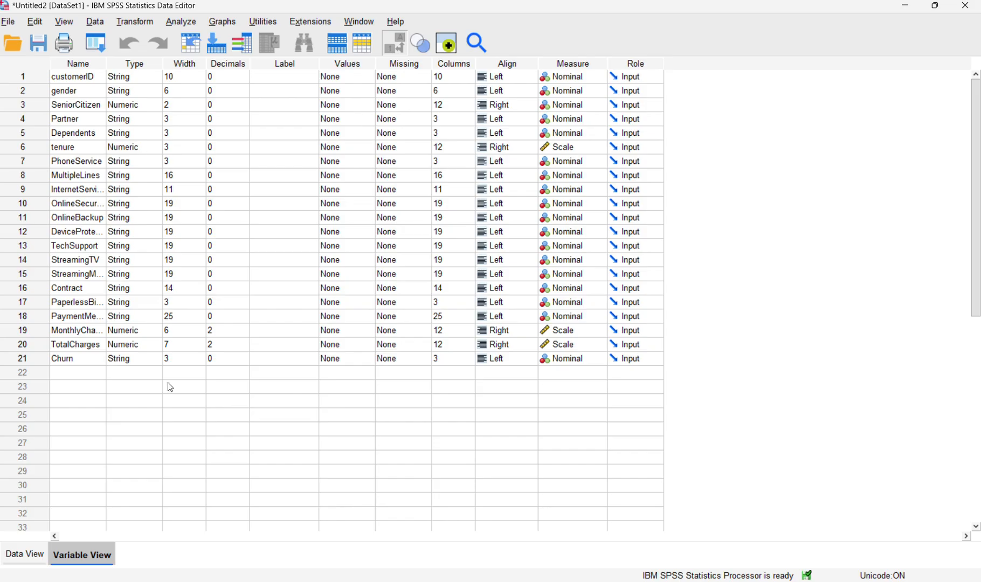
click(12, 555)
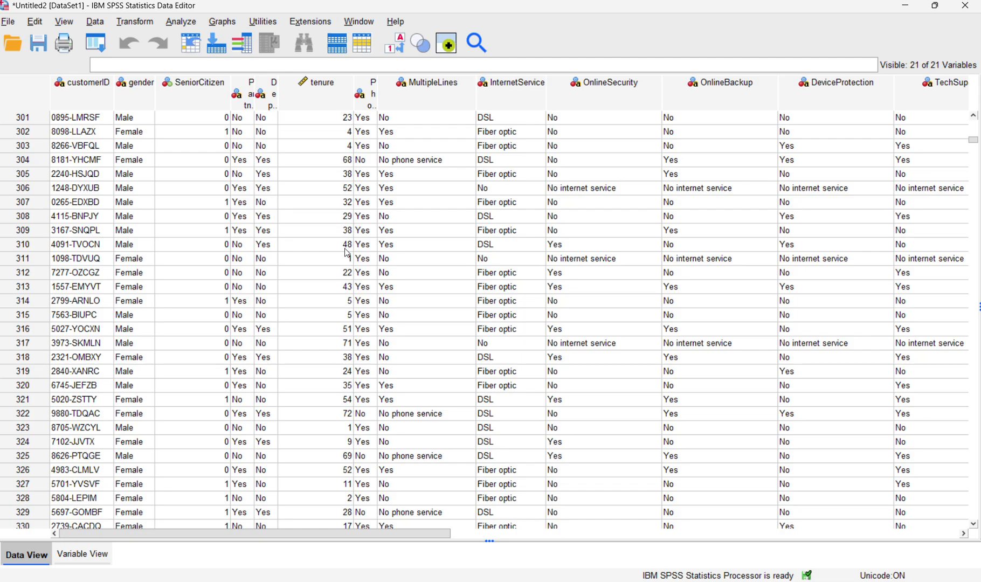
Step: Browse the imported customer records in the data grid and go back to the first record
scroll(350, 267, down, 5)
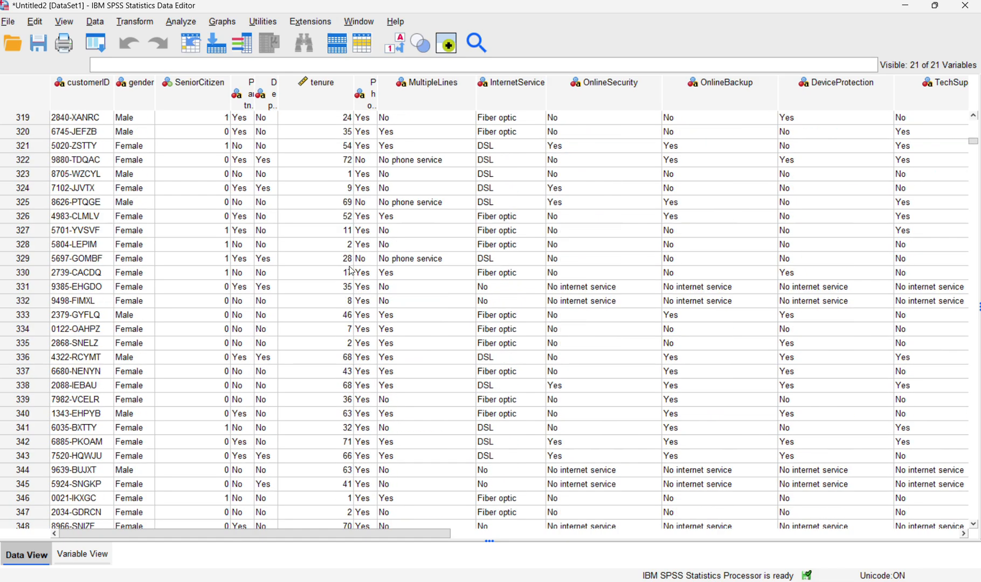
scroll(351, 271, up, 8)
scroll(350, 271, down, 7)
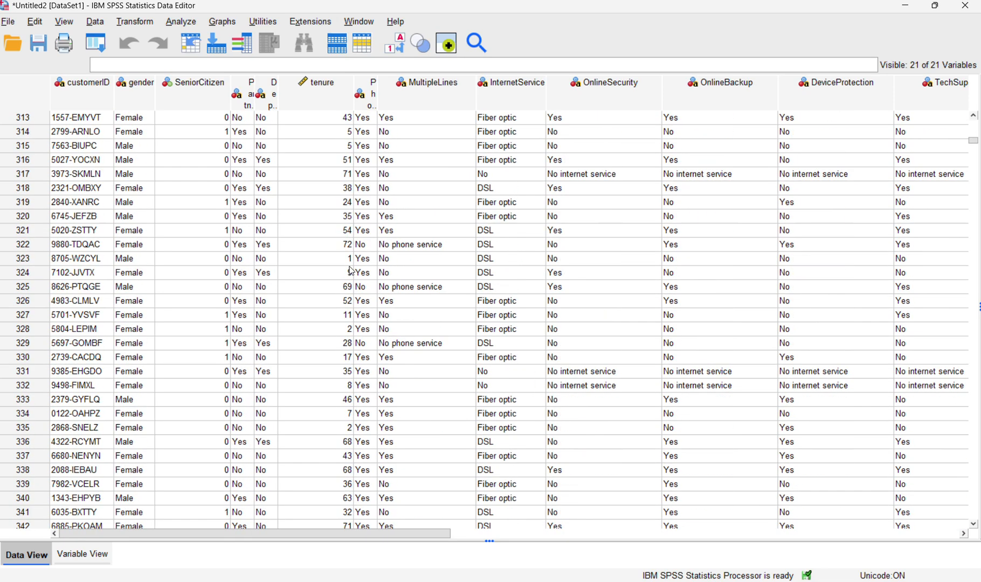
scroll(350, 271, up, 6)
scroll(350, 271, up, 2)
scroll(350, 270, down, 20)
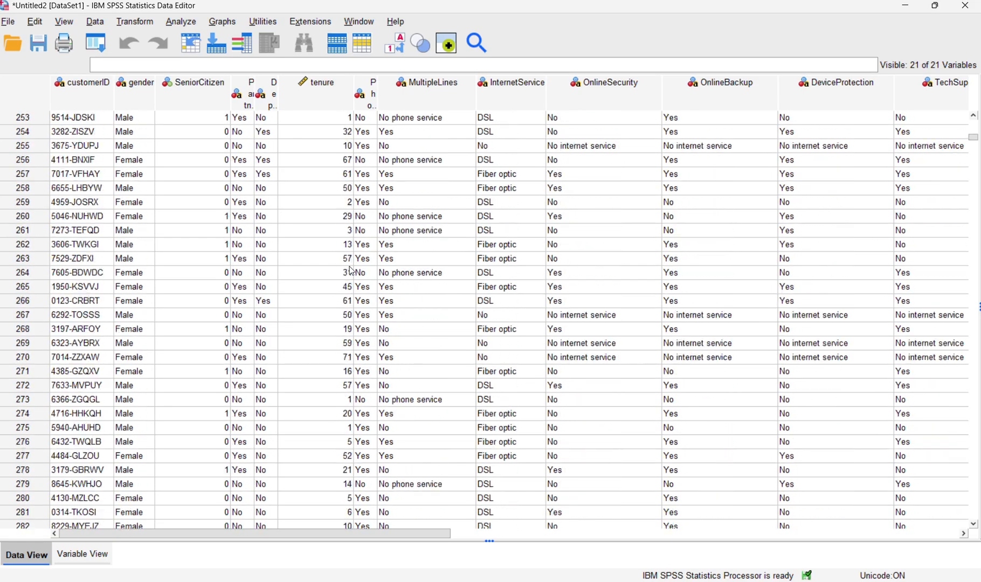
scroll(351, 271, up, 2)
scroll(351, 270, up, 20)
scroll(351, 270, down, 20)
scroll(351, 270, up, 20)
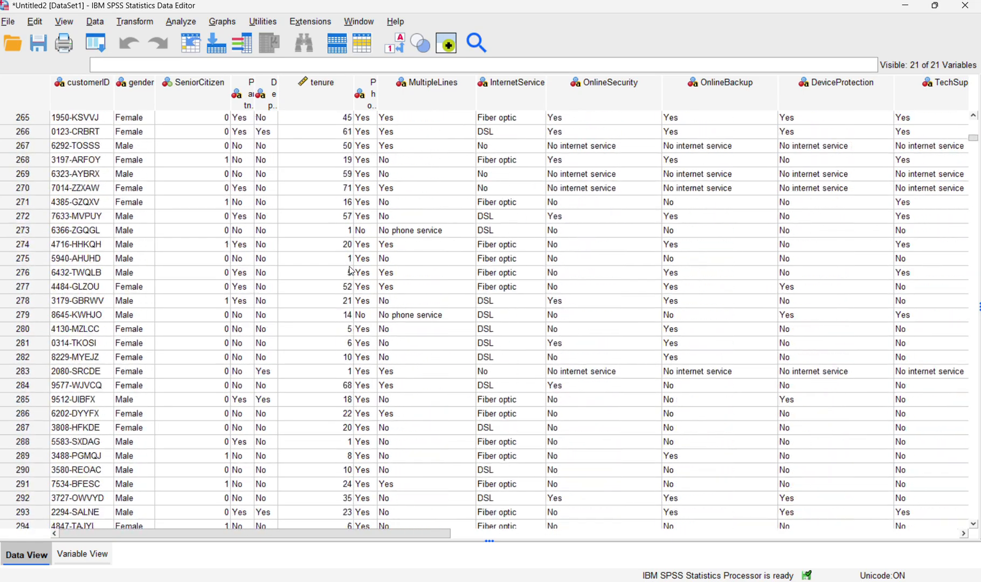
scroll(351, 271, up, 20)
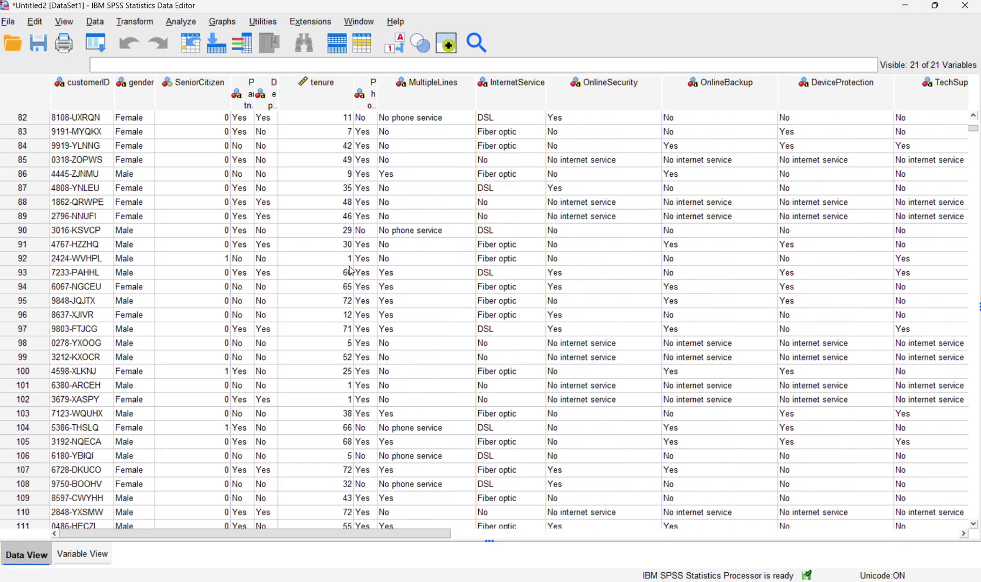
scroll(350, 271, up, 1)
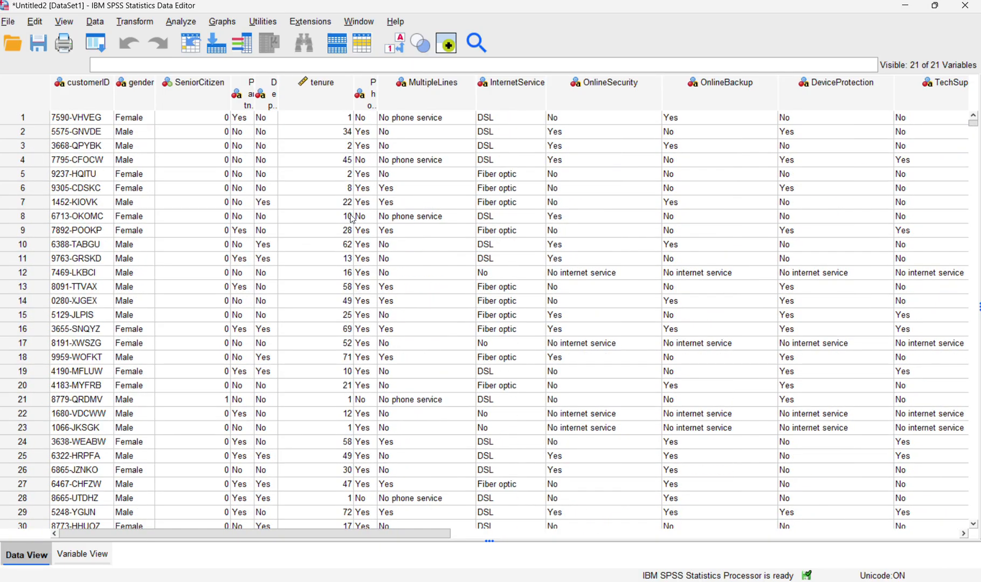
Step: Toggle the display of value labels and show the variable definitions of the imported dataset
click(399, 48)
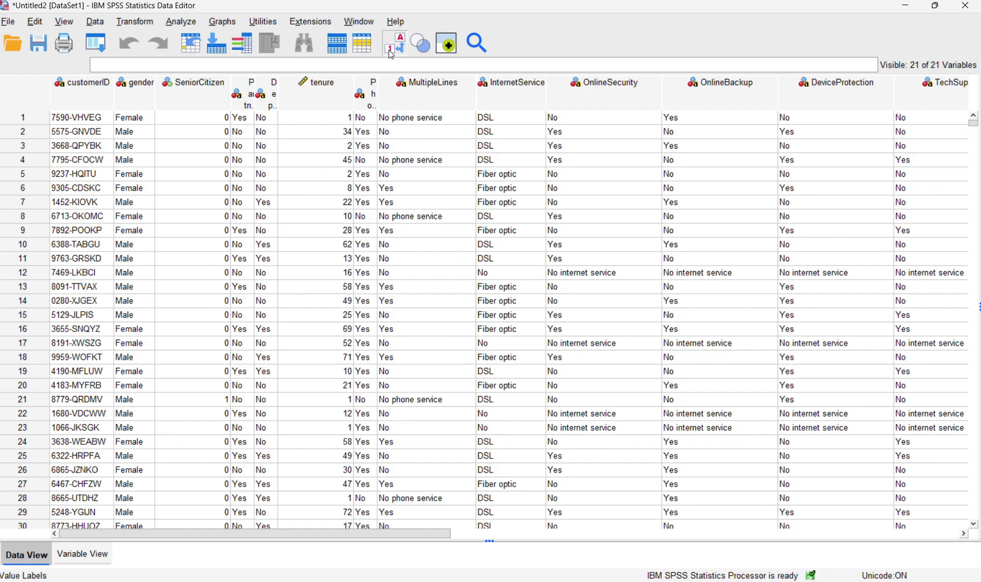
click(85, 555)
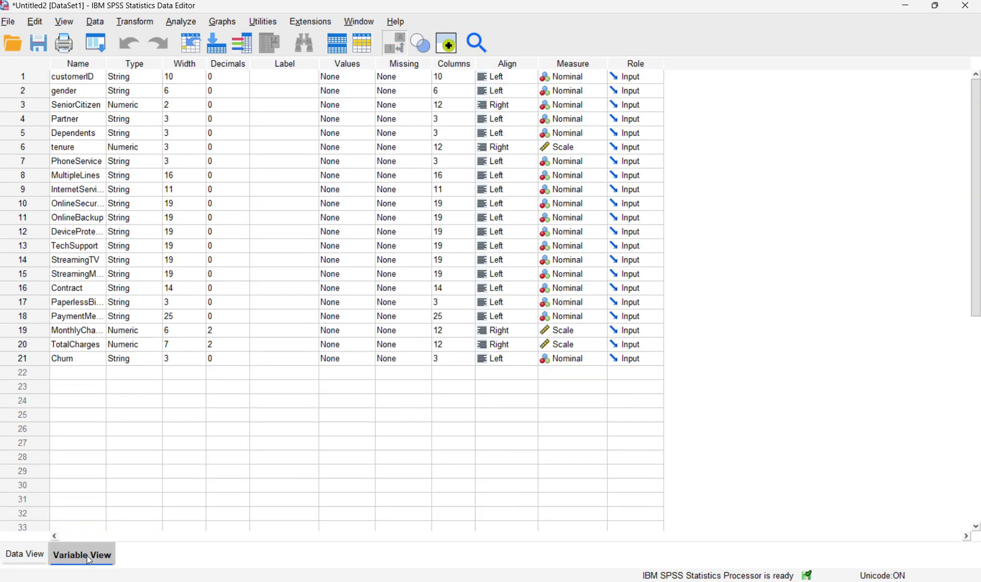
Step: Compare the customer records with the variable definitions, ending on the data records
click(25, 555)
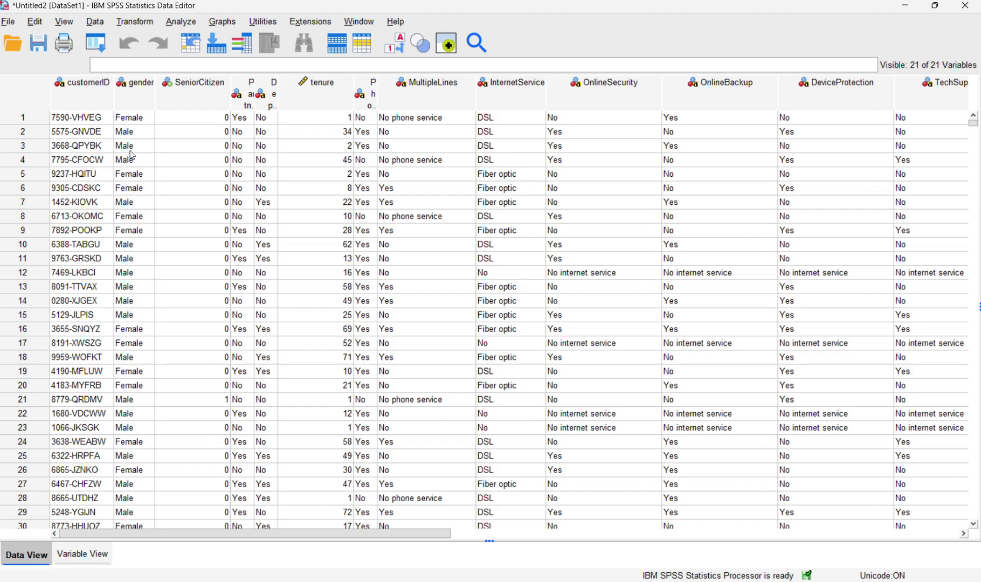
click(85, 554)
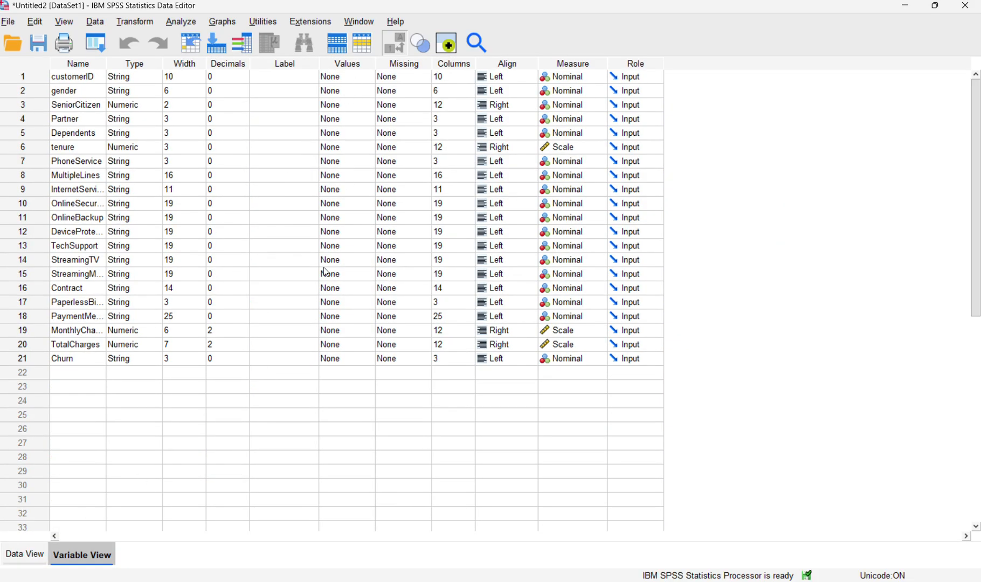
click(23, 562)
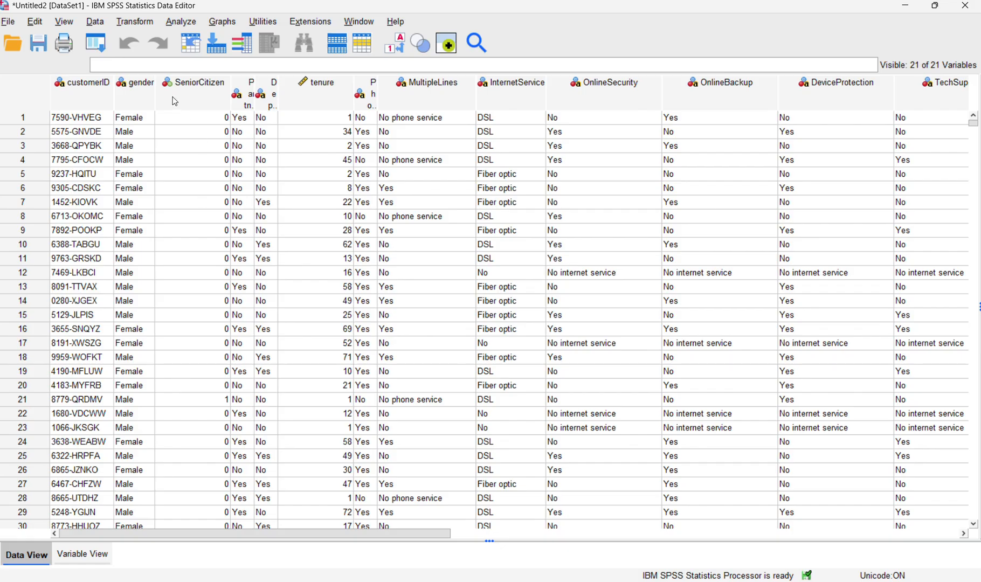
Step: Generate a Codebook report for all variables in the dataset, from customerID through Churn
click(180, 22)
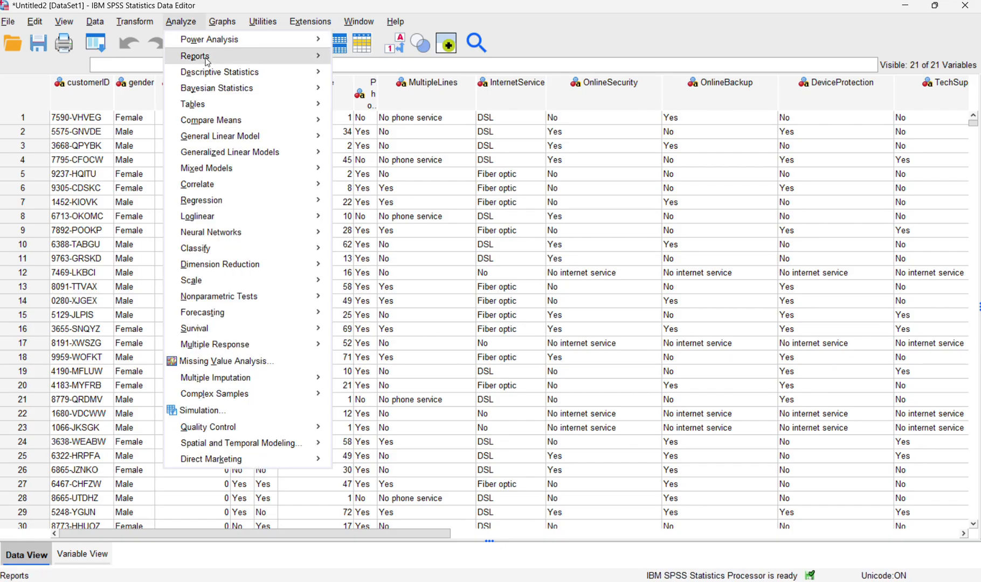
mouse_move(240, 56)
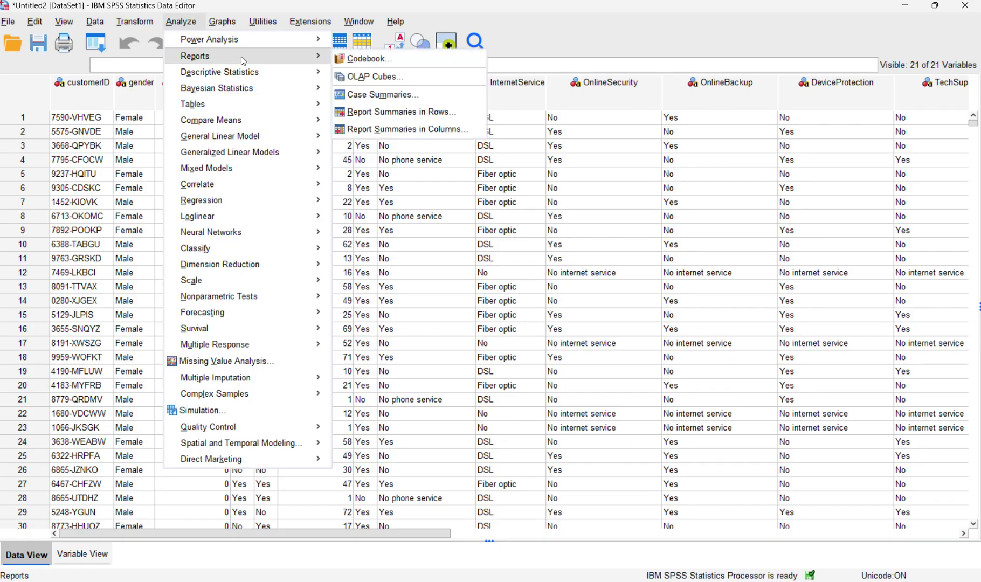
click(360, 58)
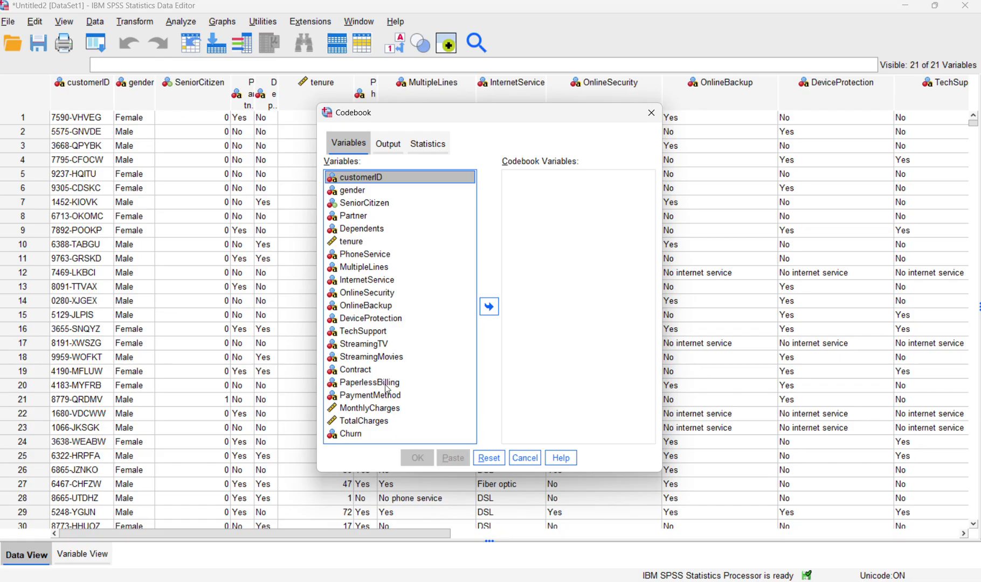
shift+click(356, 437)
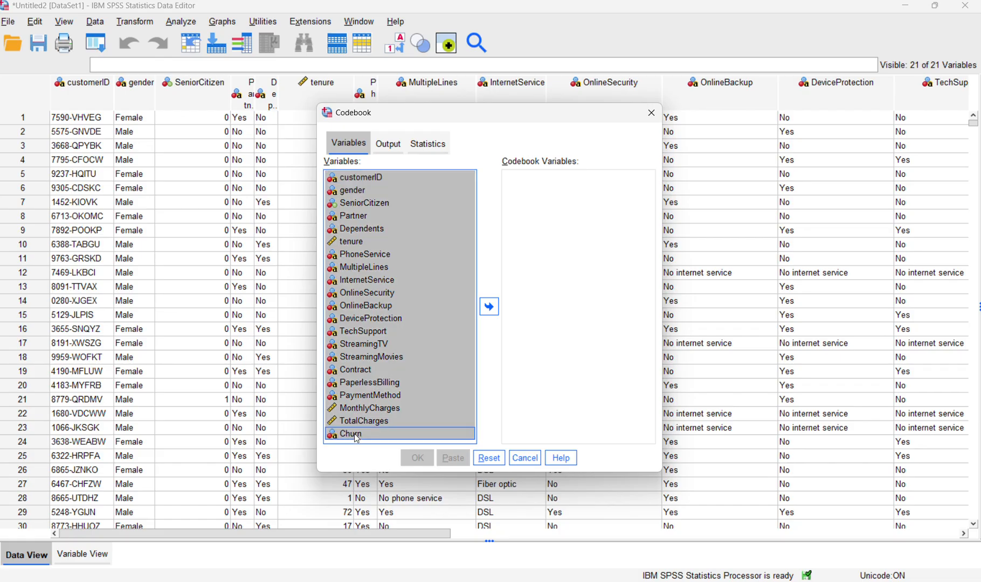
click(490, 307)
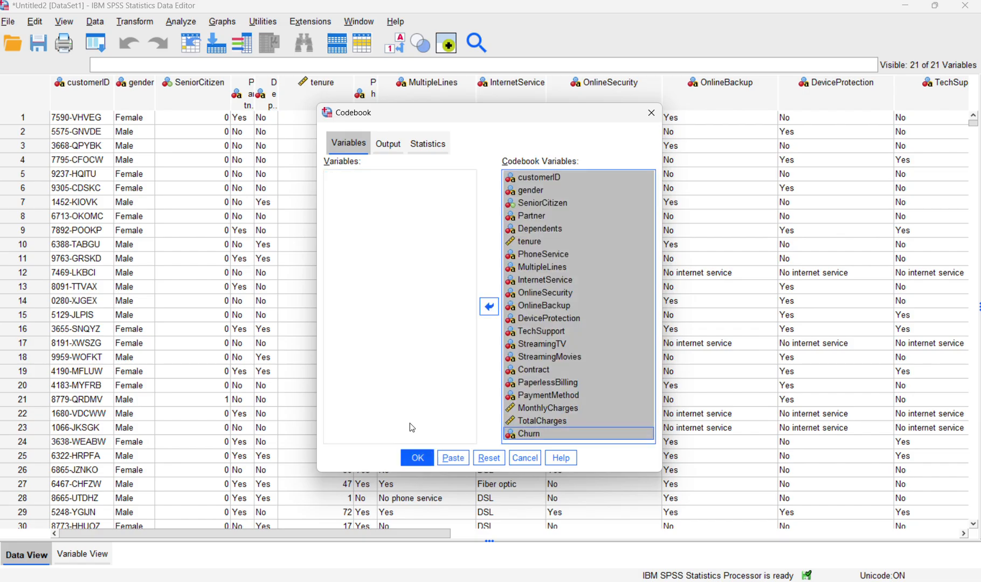
click(418, 458)
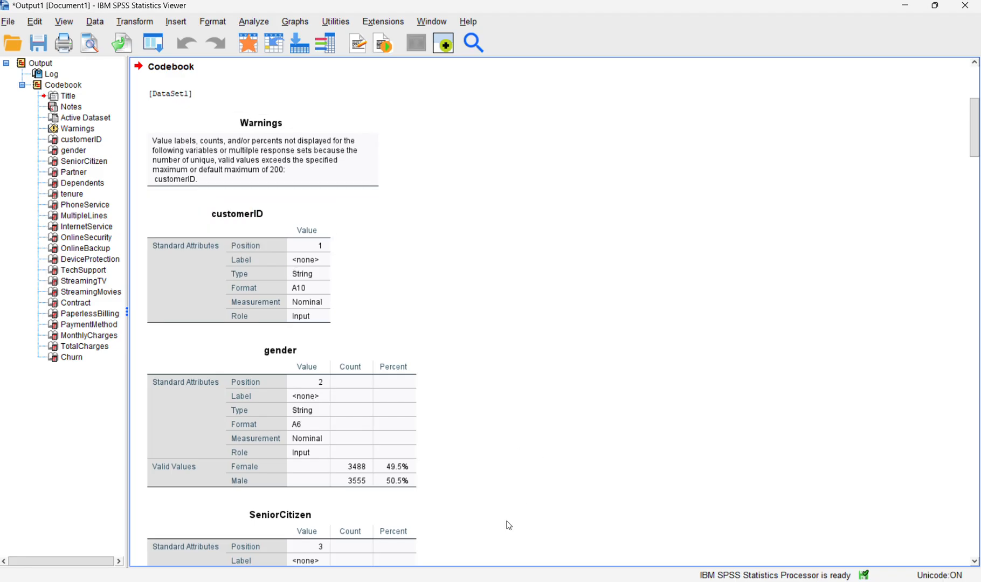
Step: Switch from the output window back to the dataset window and show its variable definitions
mouse_move(449, 581)
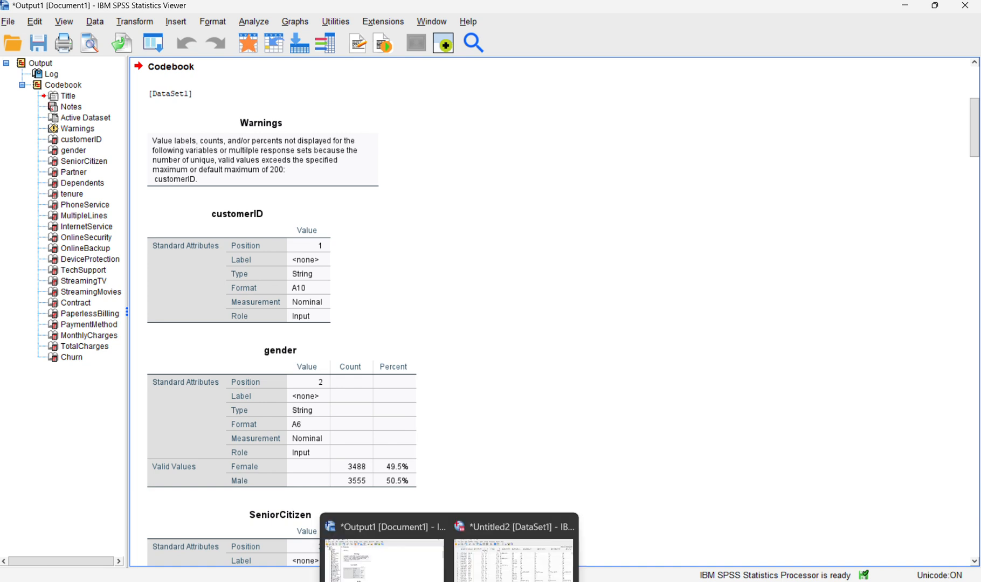
click(402, 534)
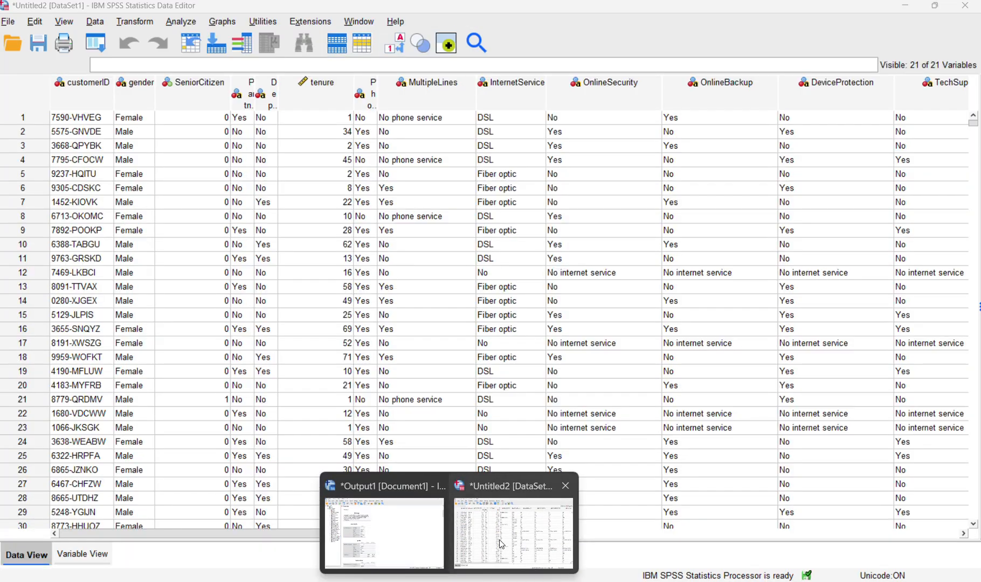
click(509, 525)
click(89, 553)
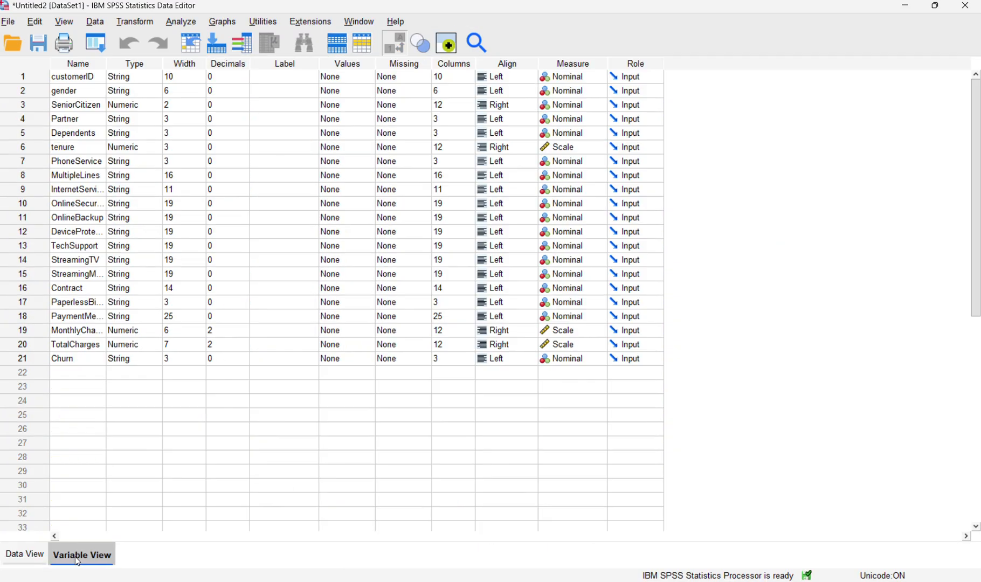
Step: Go through the Label cells of the variables from customerID to Churn
click(294, 89)
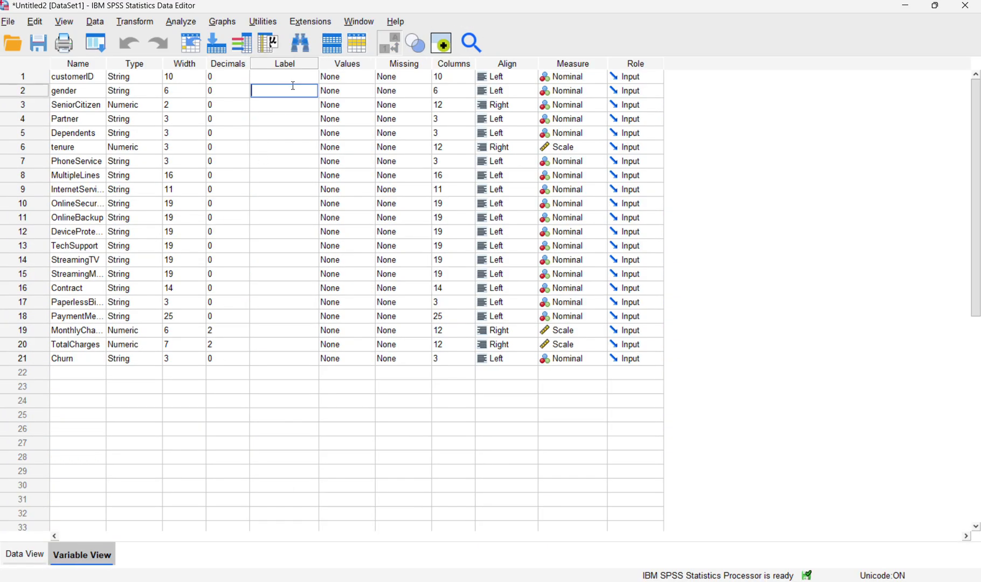
click(284, 132)
click(264, 201)
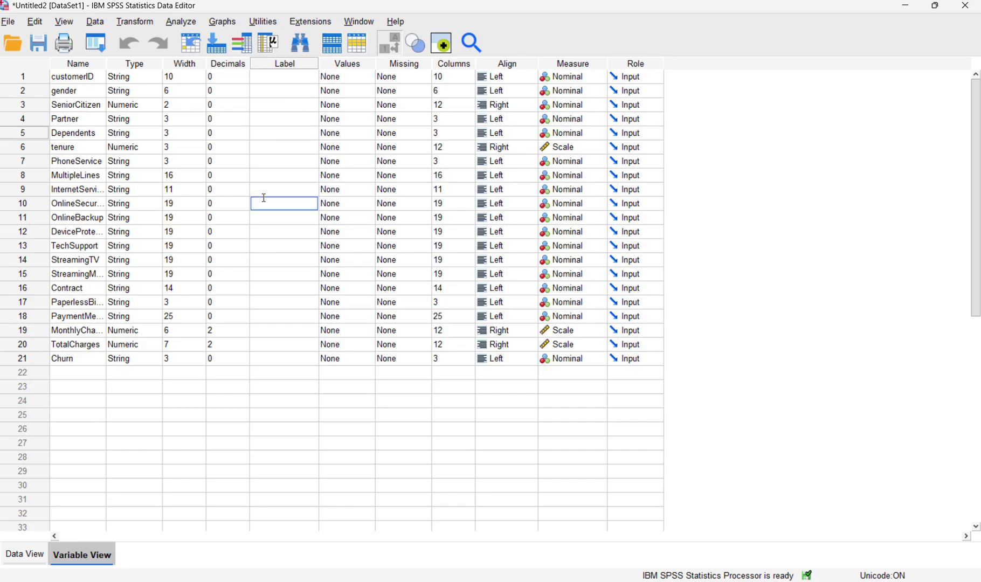
click(259, 261)
click(256, 344)
click(265, 362)
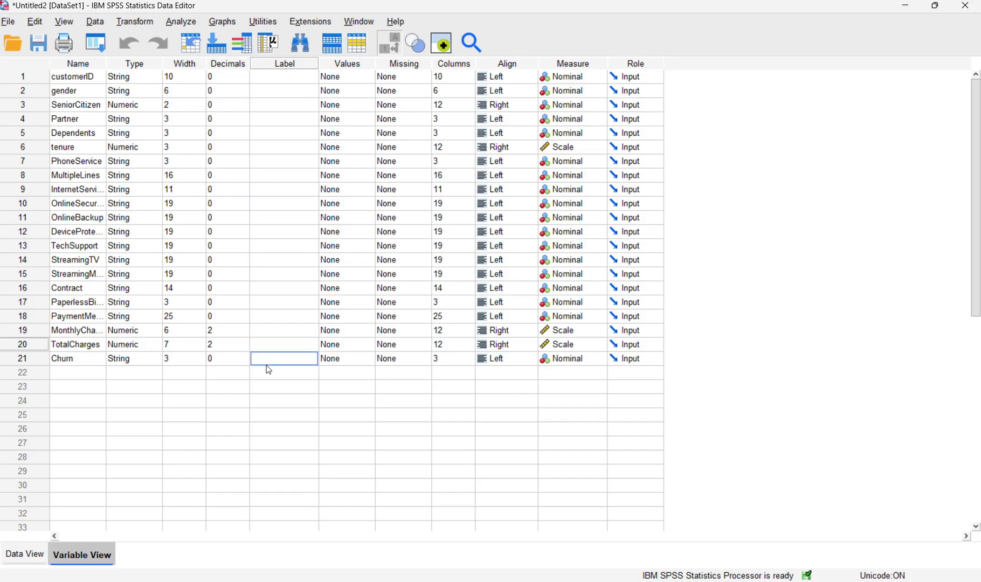
click(295, 175)
click(299, 89)
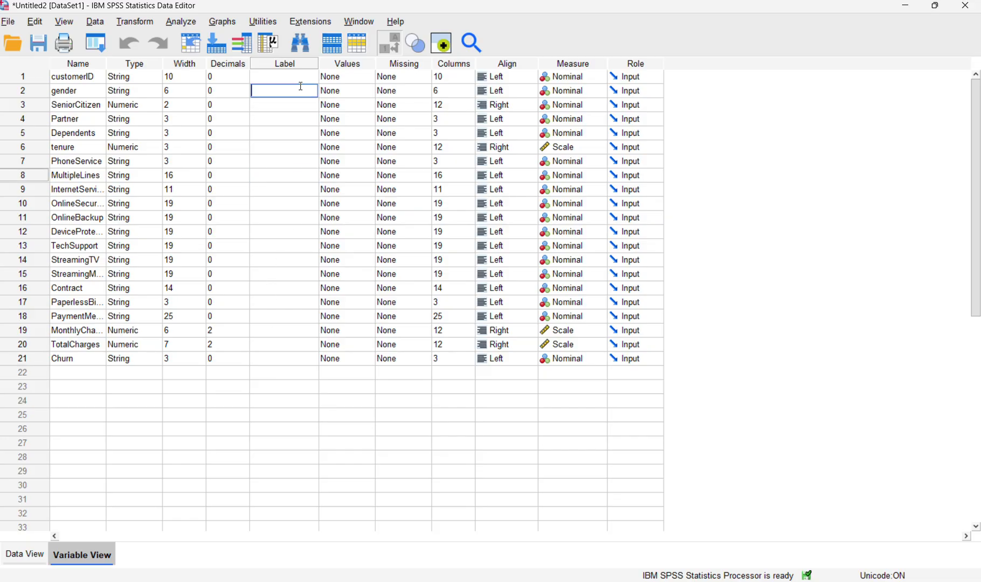
click(282, 77)
click(278, 116)
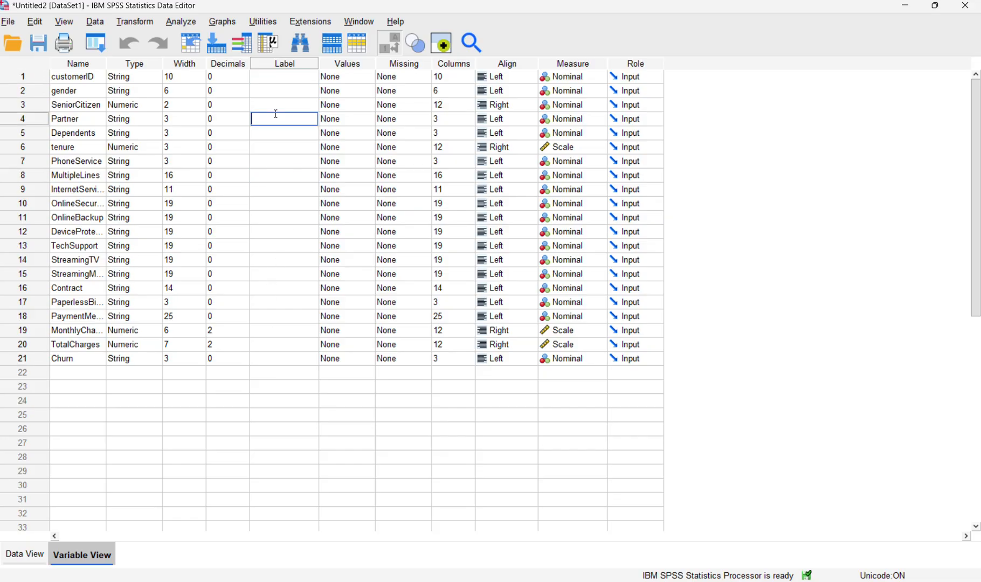
click(279, 134)
click(263, 176)
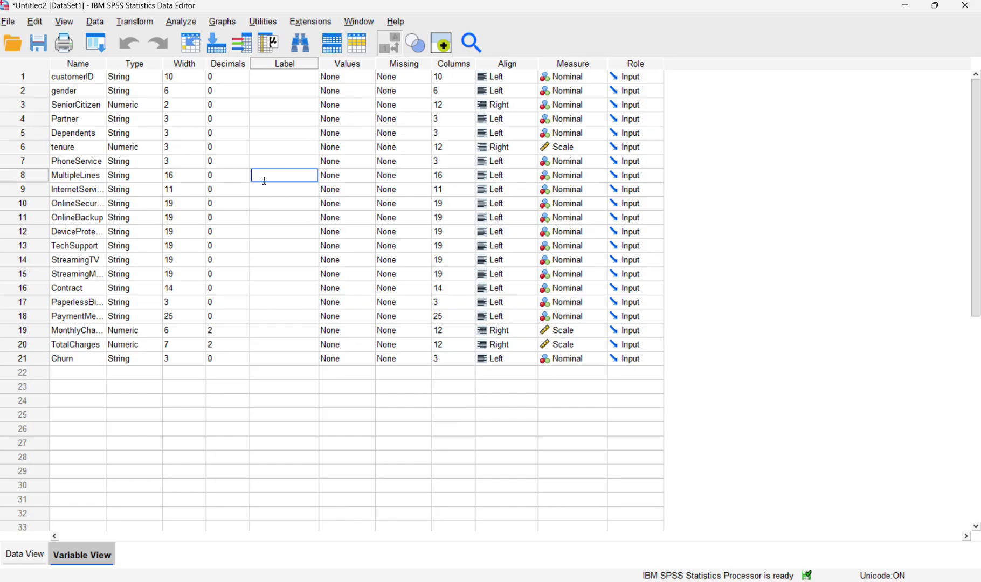
click(273, 203)
click(262, 260)
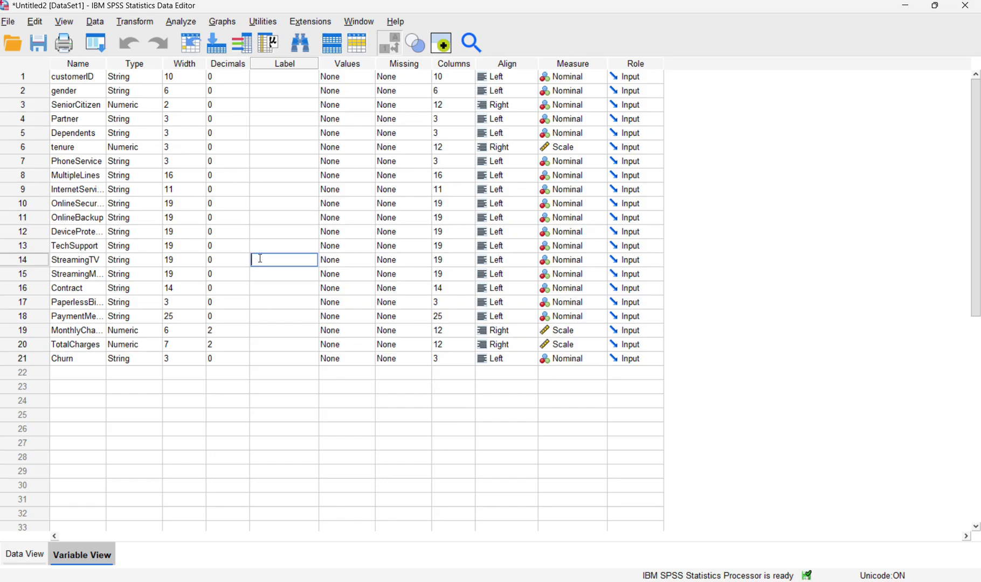
click(270, 318)
click(268, 368)
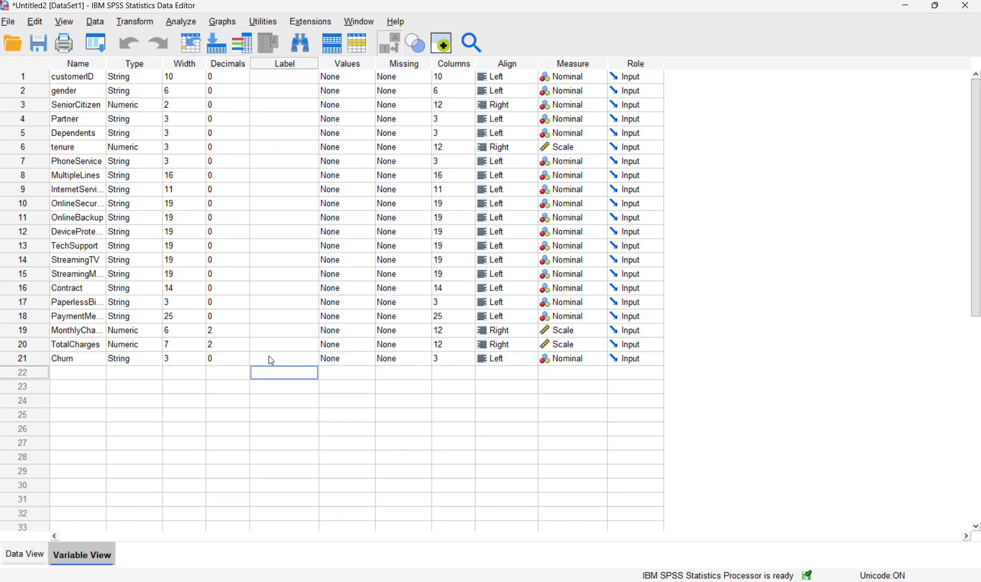
click(287, 326)
click(280, 205)
click(284, 120)
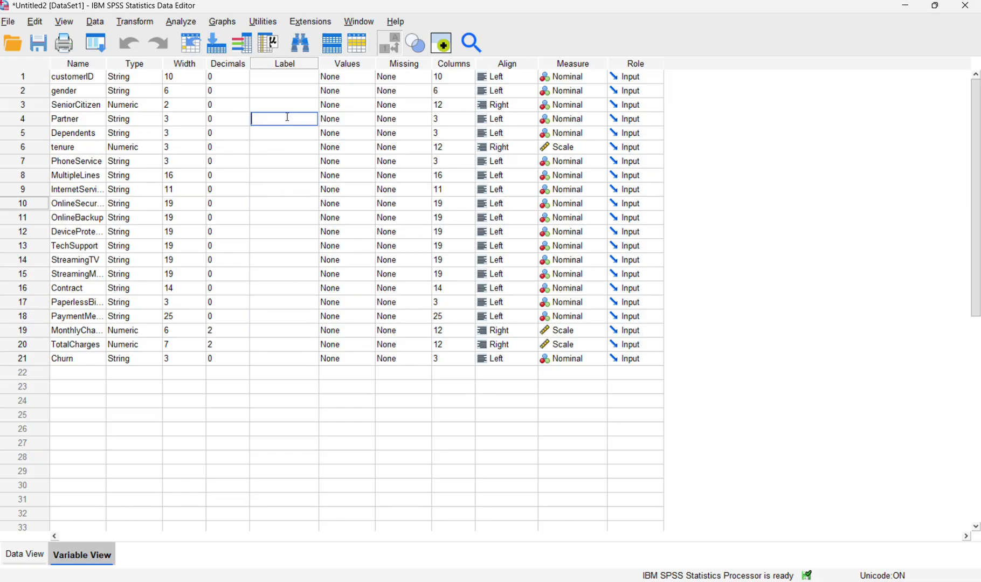
click(286, 90)
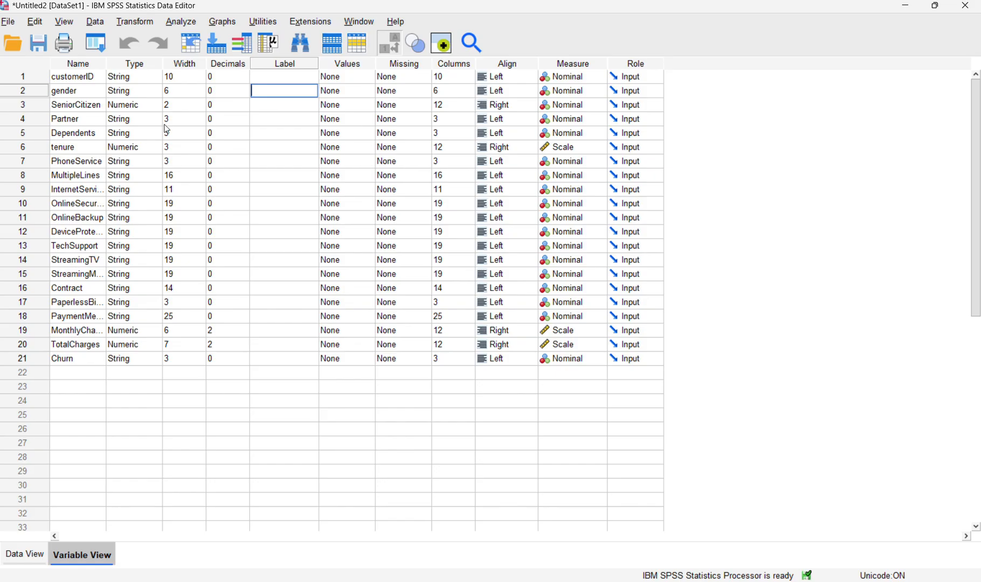
click(262, 77)
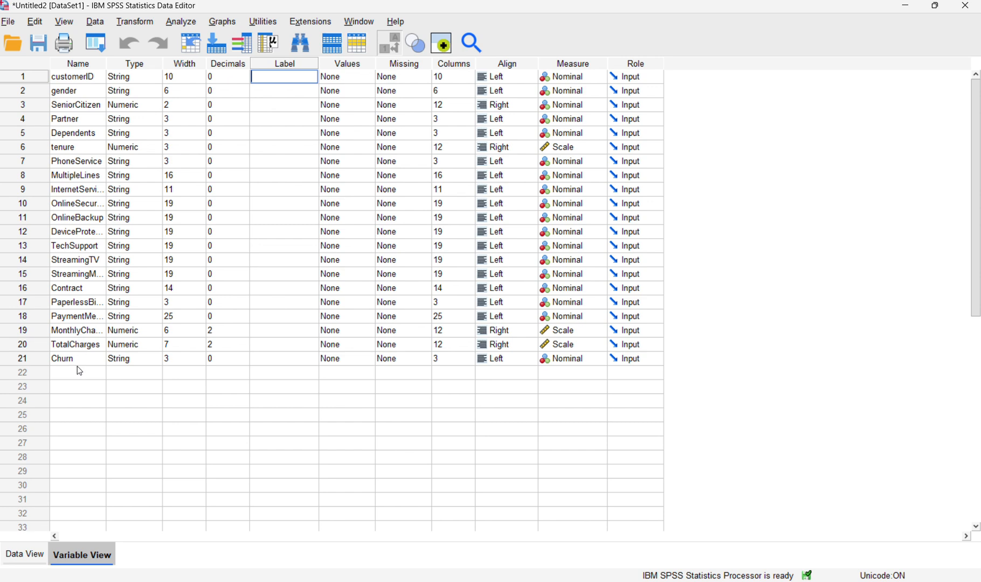
Step: Copy all variable names from customerID to Churn and paste them as the labels of the same variables
drag(80, 358, 72, 83)
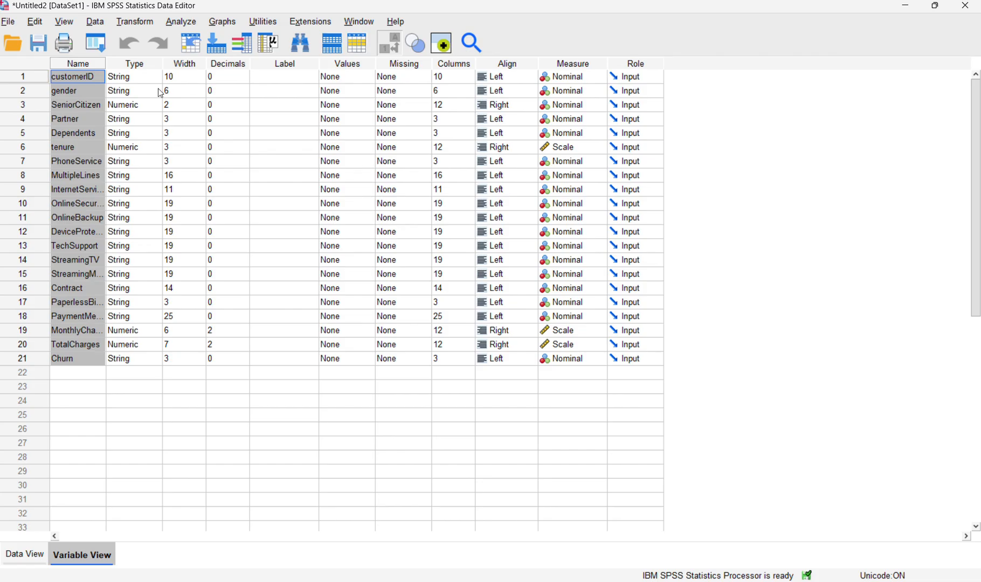
right_click(73, 160)
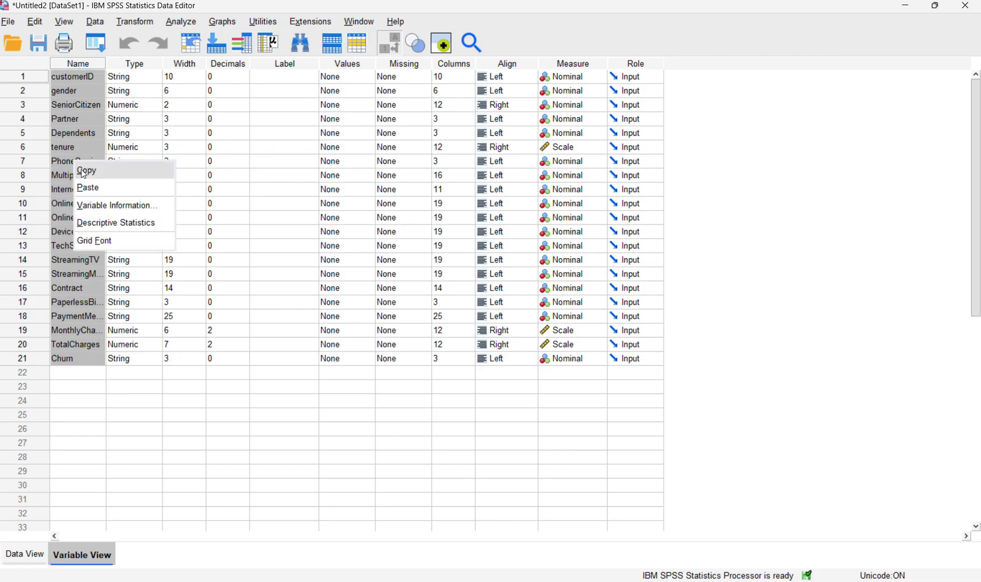
click(95, 170)
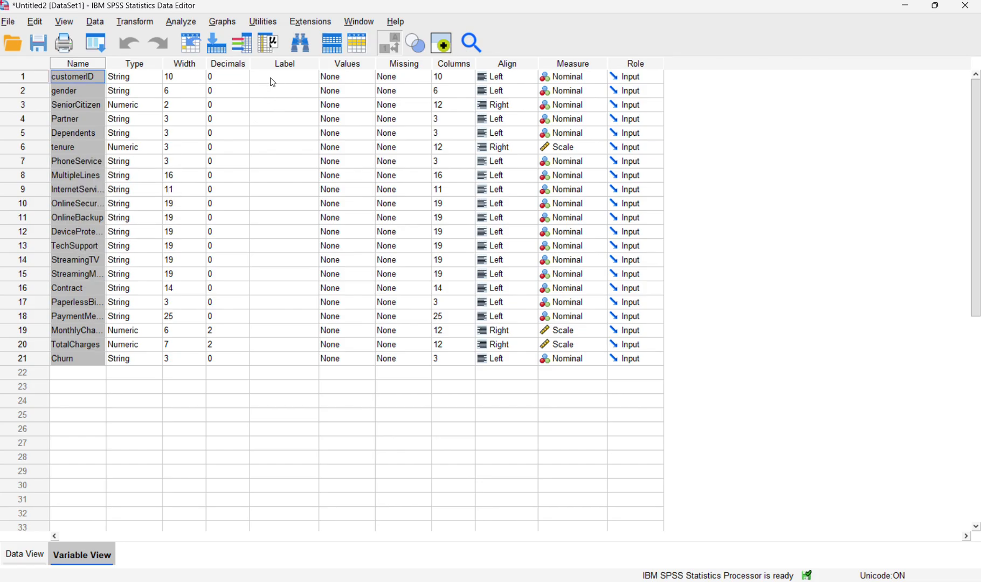
drag(271, 77, 280, 361)
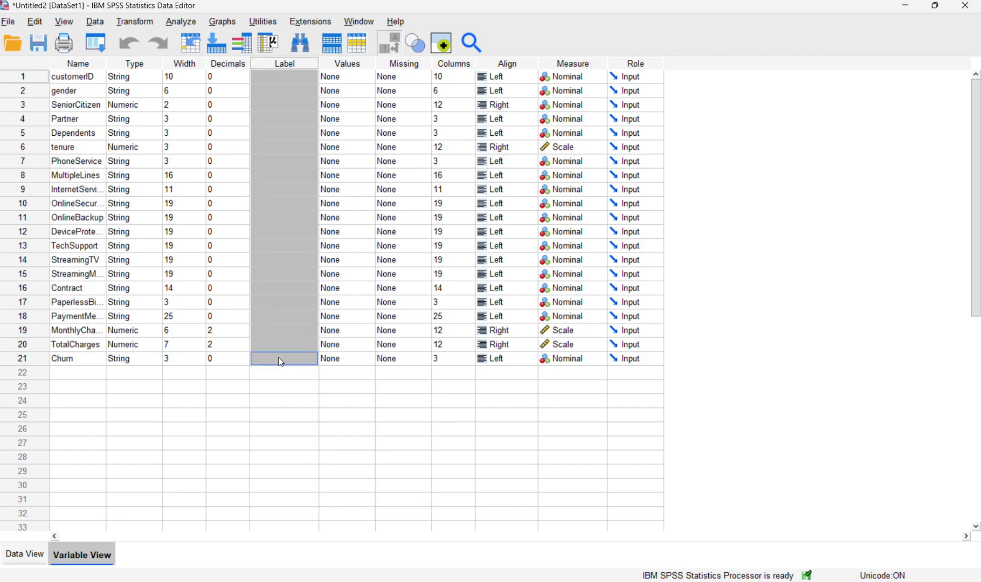
right_click(281, 361)
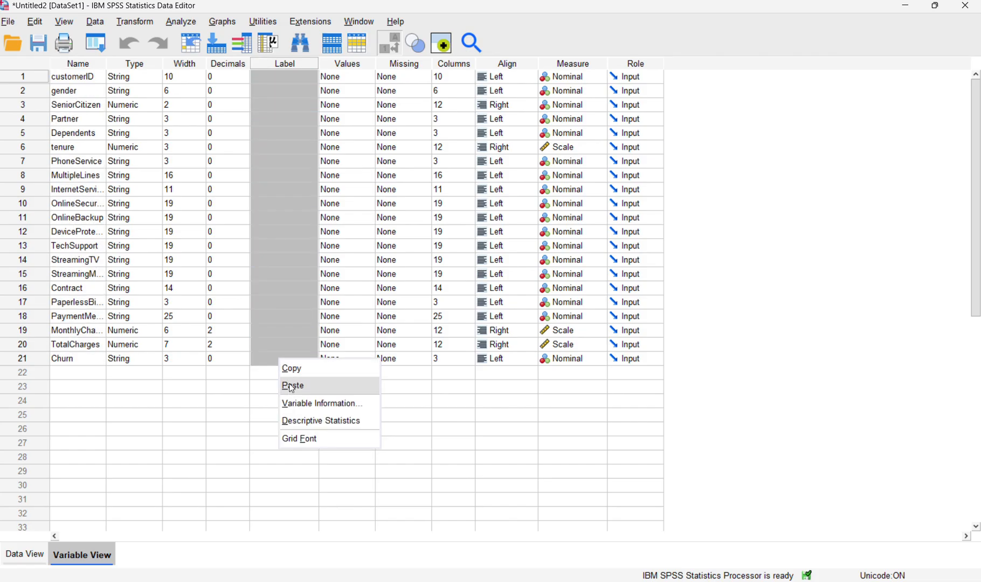
click(293, 386)
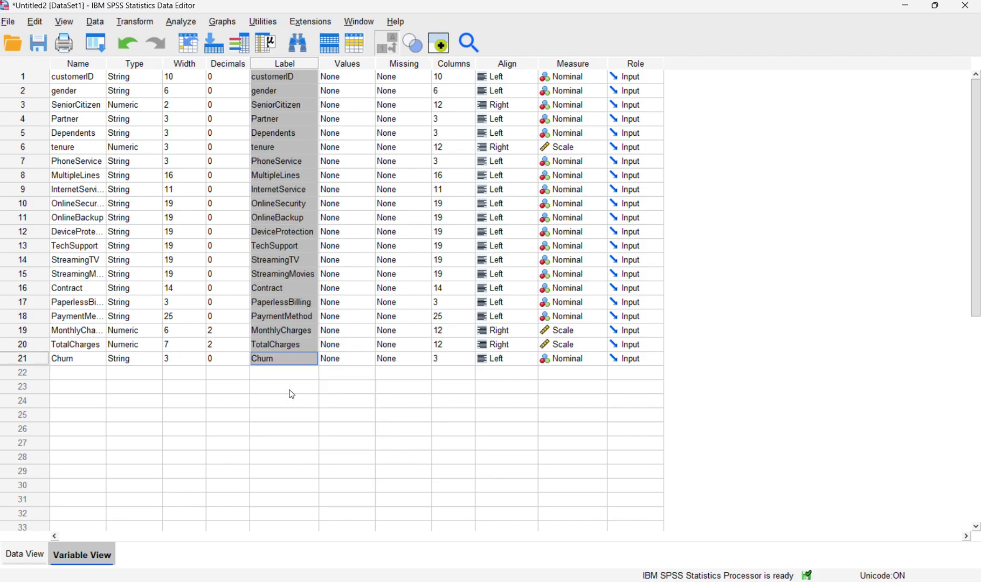
click(257, 412)
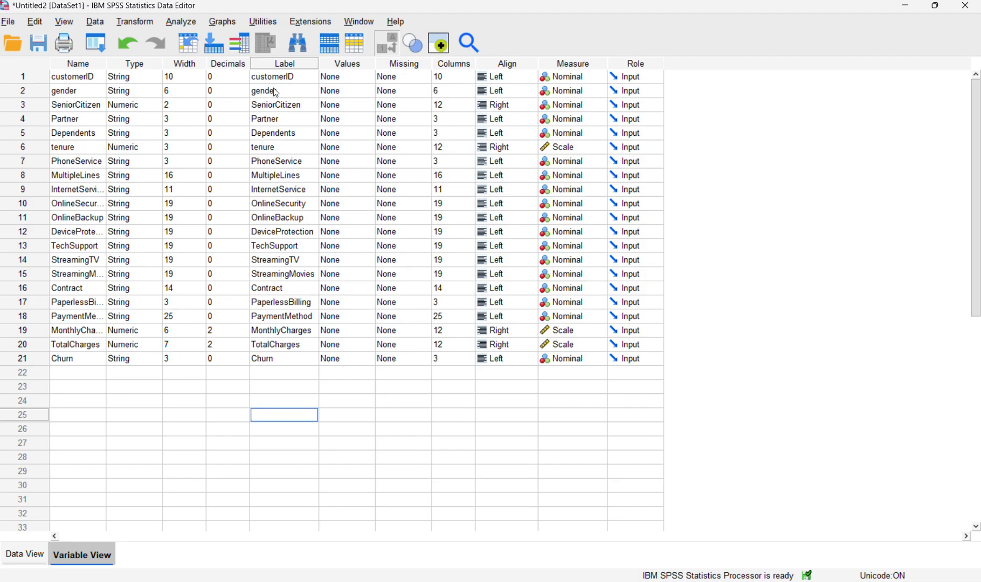
Step: Review the labels of the variables from gender to tenure one by one
click(283, 102)
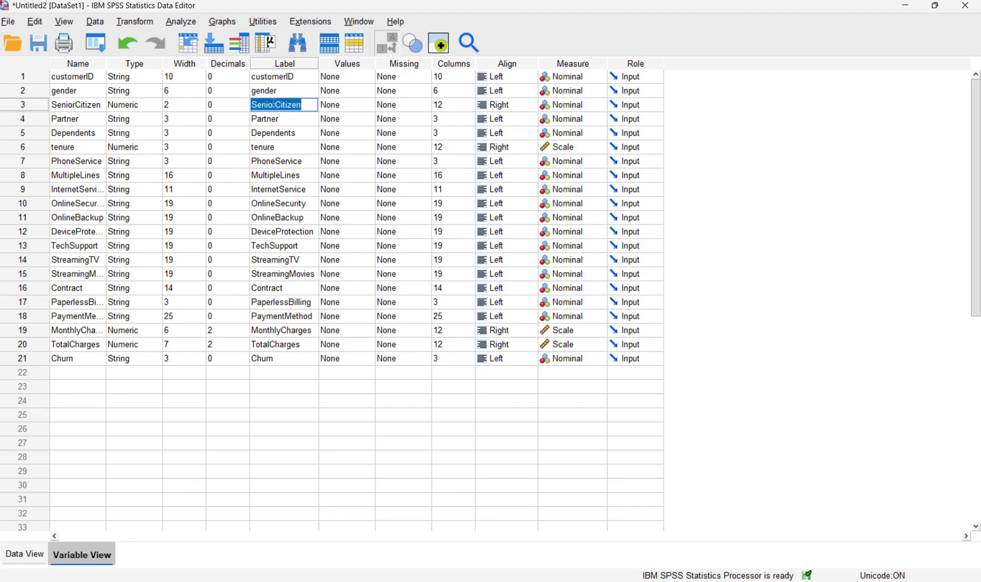
double_click(283, 88)
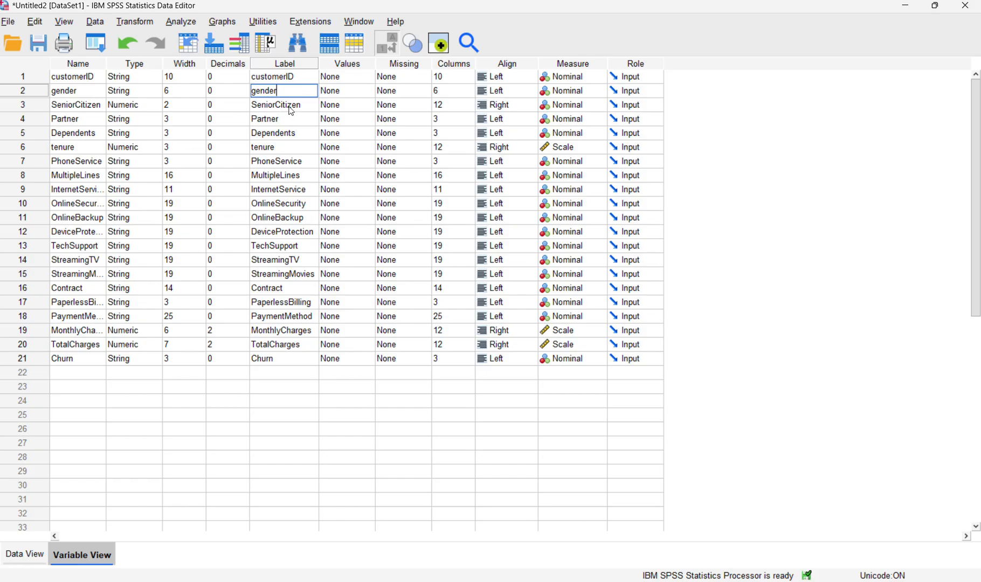
click(291, 108)
click(288, 119)
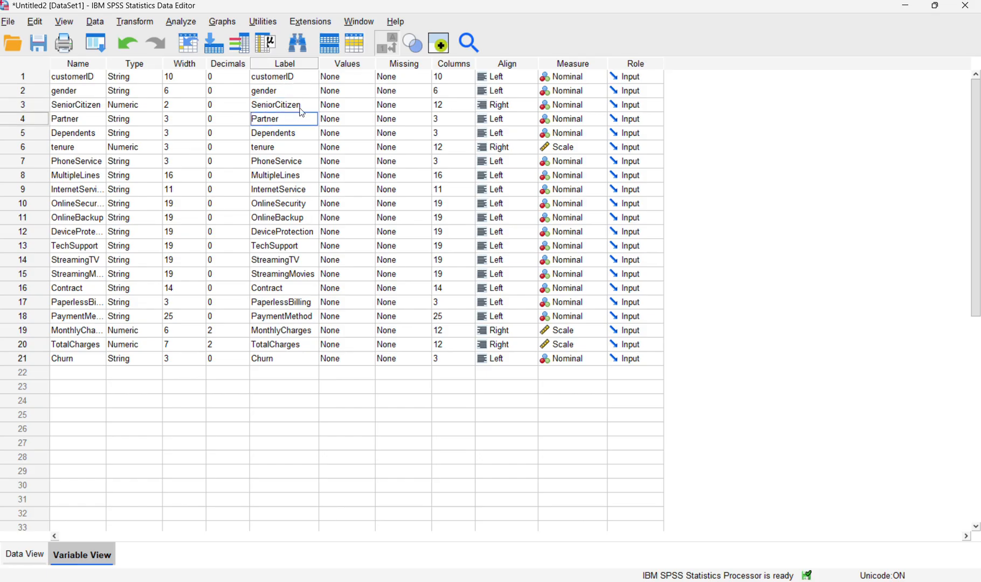
click(267, 132)
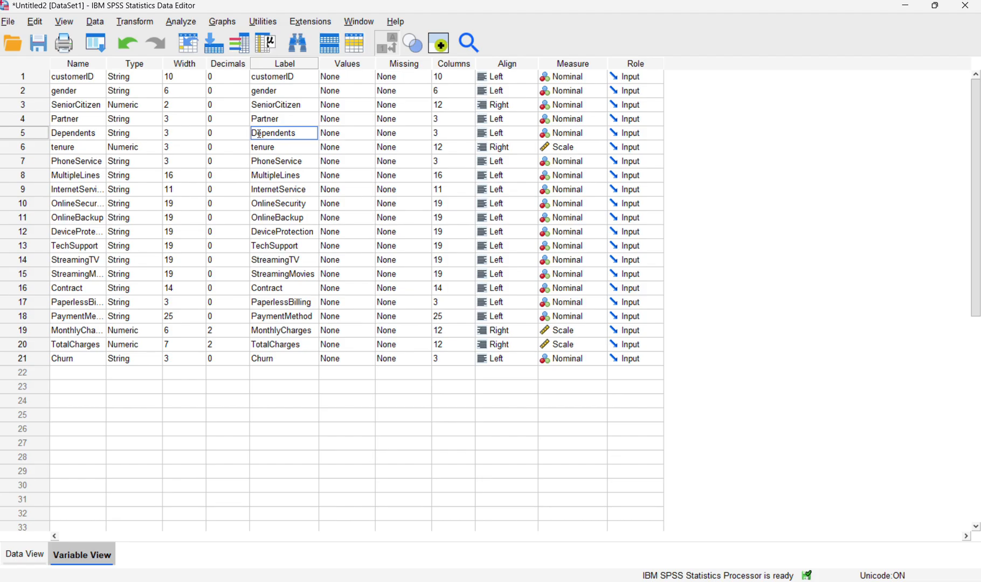
click(263, 149)
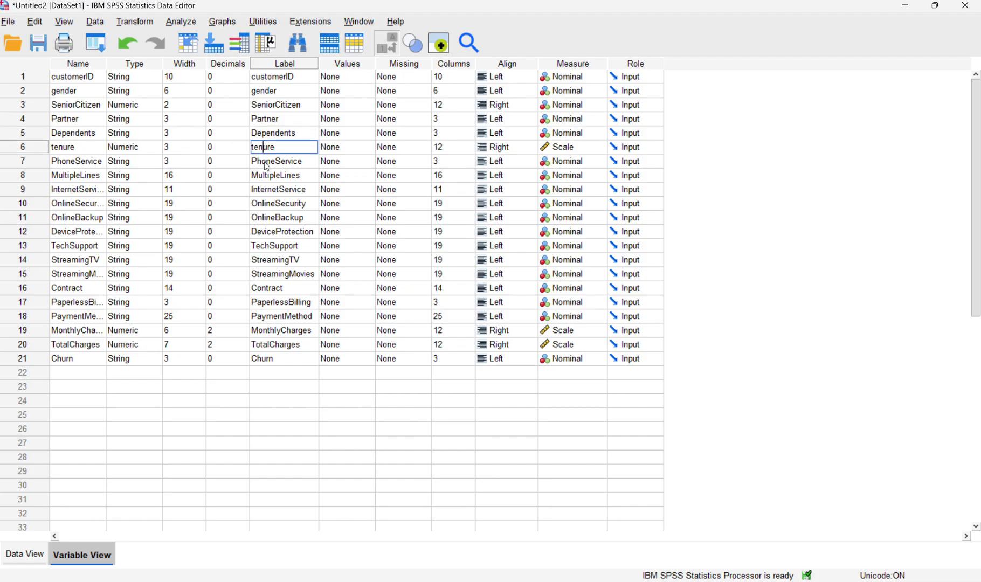
Step: Review the labels of the variables from InternetService to Churn, glance at the data records, and return to the variable definitions
click(265, 189)
click(272, 231)
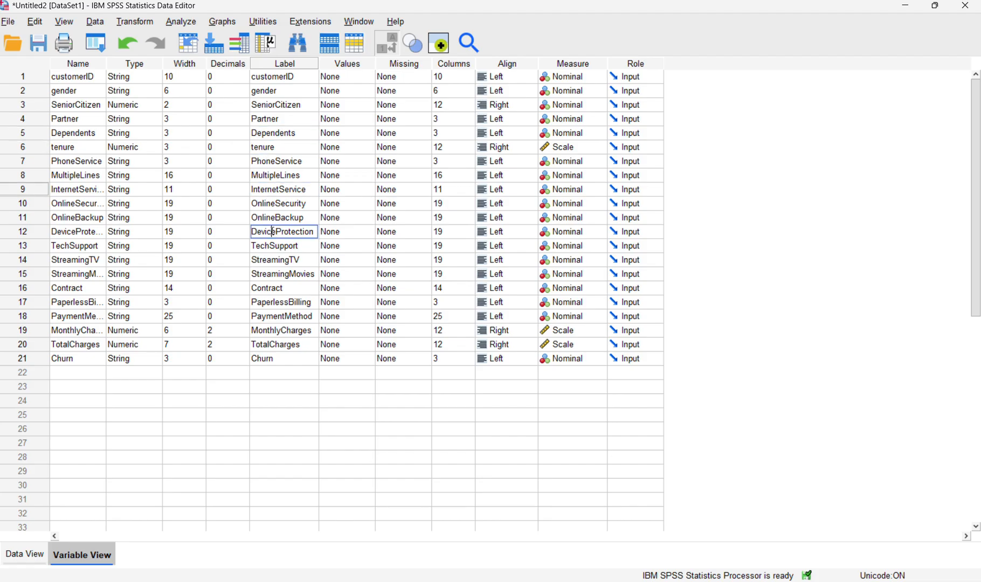
click(272, 273)
click(267, 303)
click(270, 331)
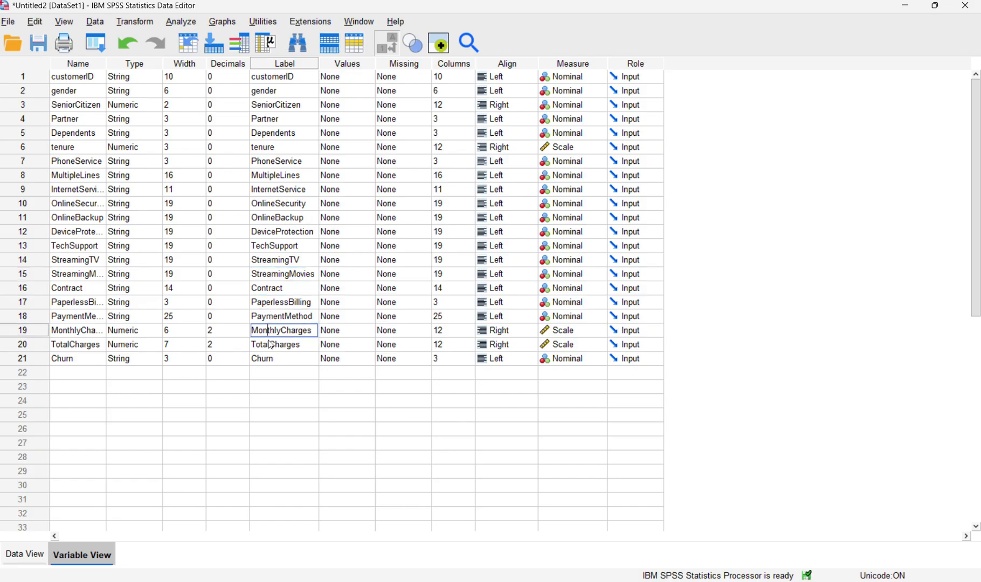
click(266, 360)
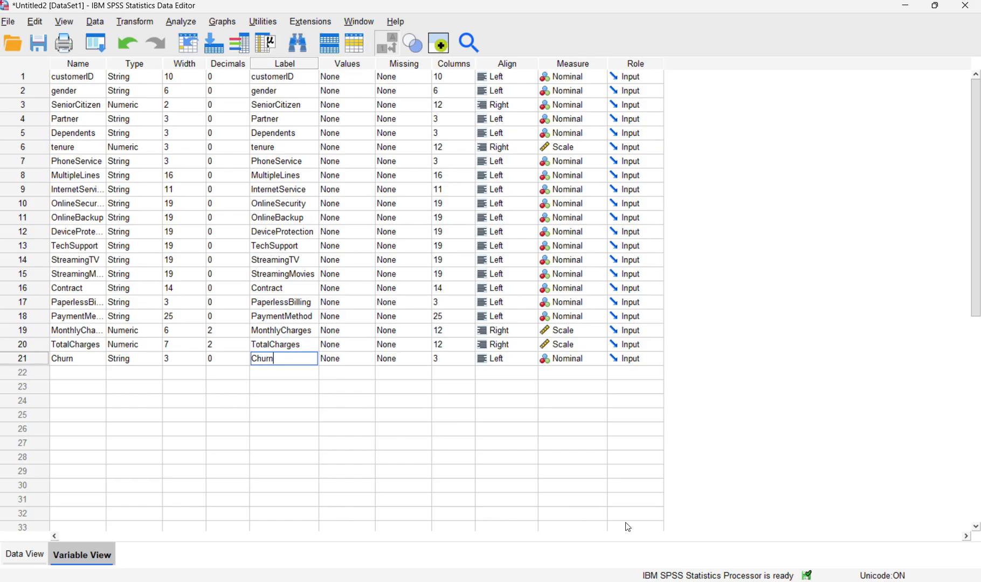
click(21, 564)
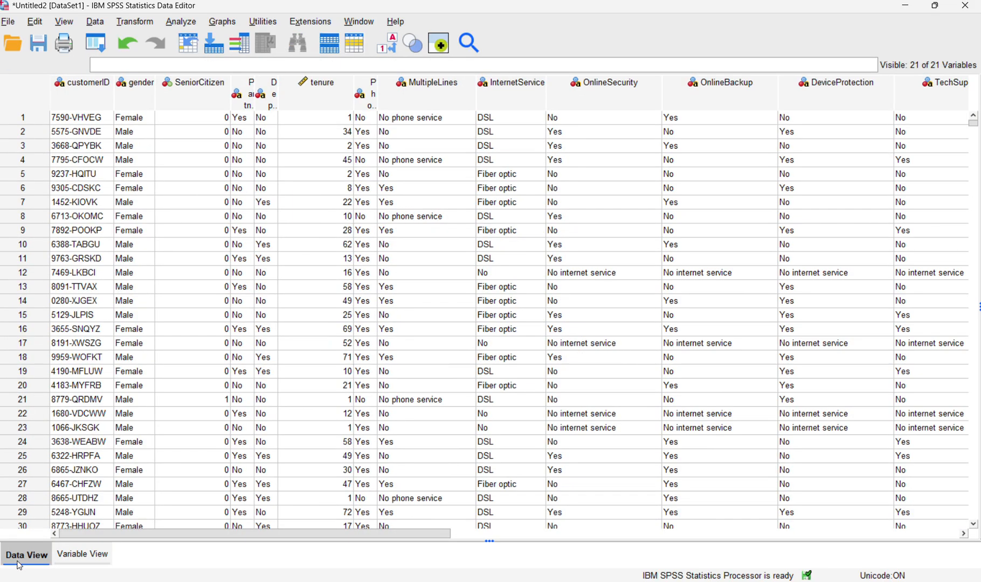
click(78, 553)
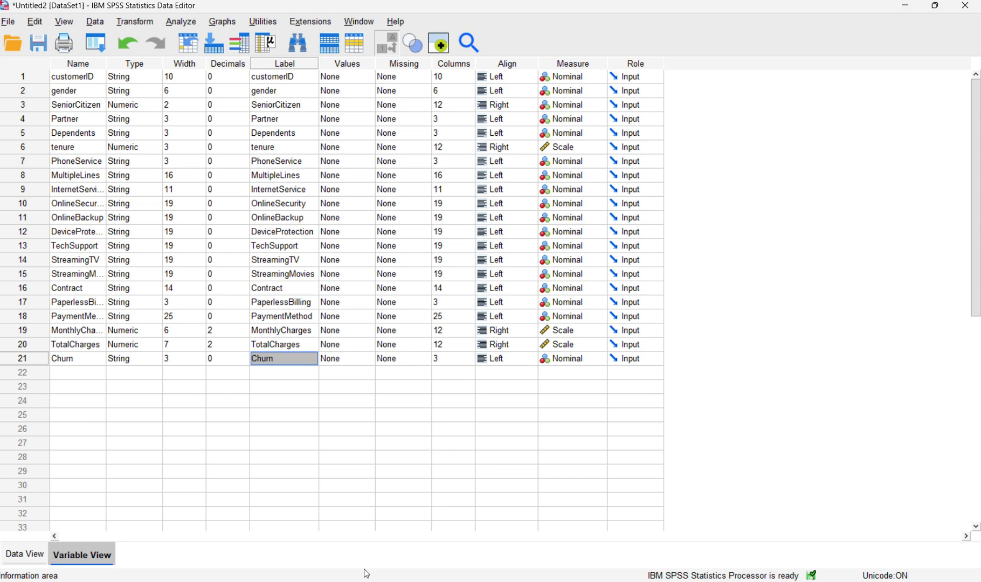
Step: Switch to the output window and examine the codebook tables from customerID to tenure, including their valid values
click(379, 534)
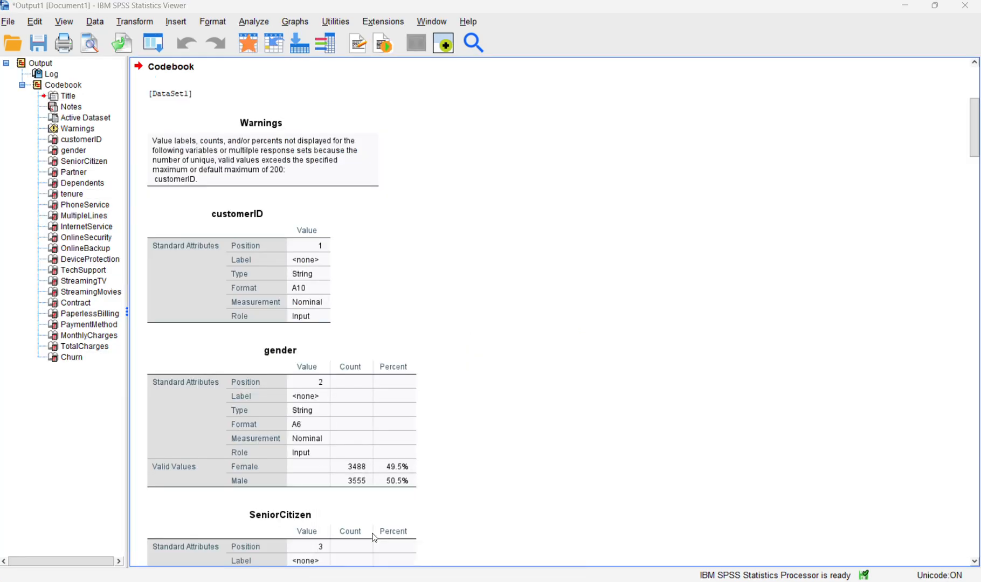
scroll(342, 383, down, 2)
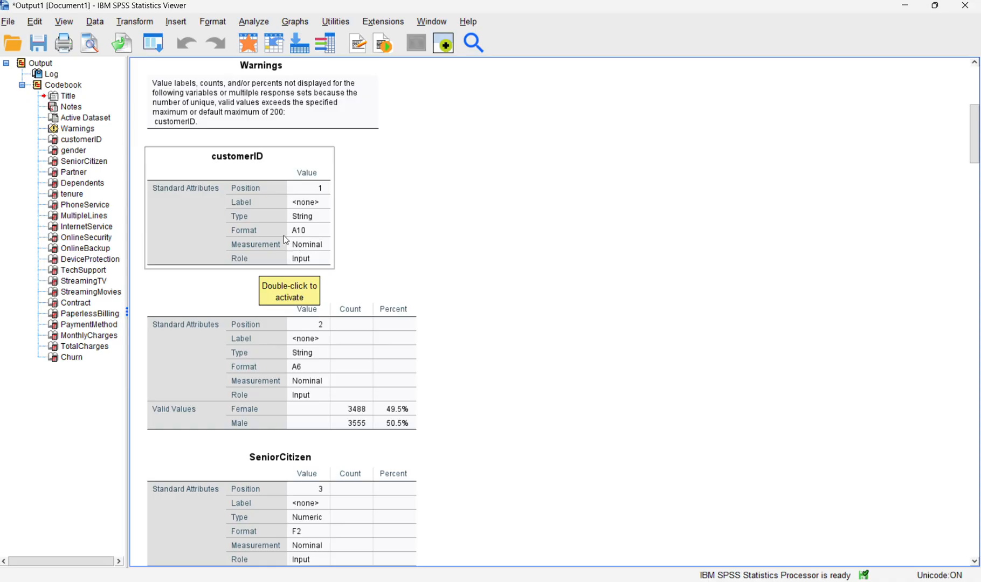
scroll(284, 257, down, 4)
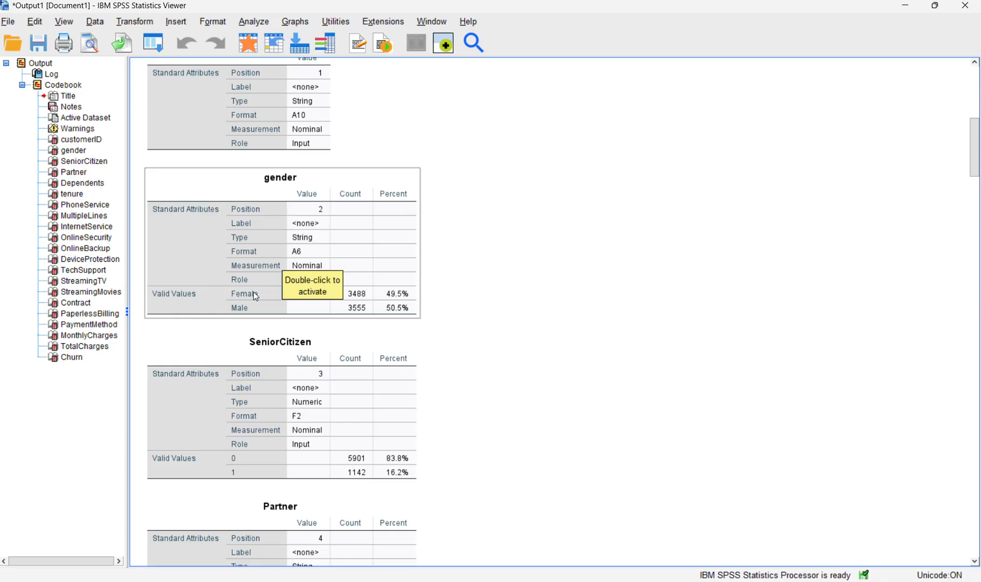
scroll(350, 313, down, 4)
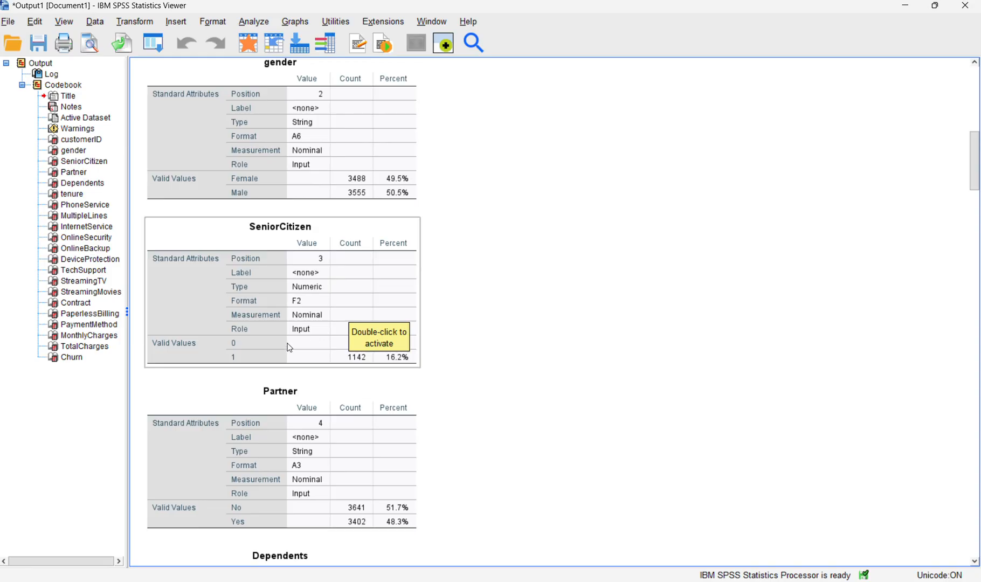
scroll(261, 335, down, 2)
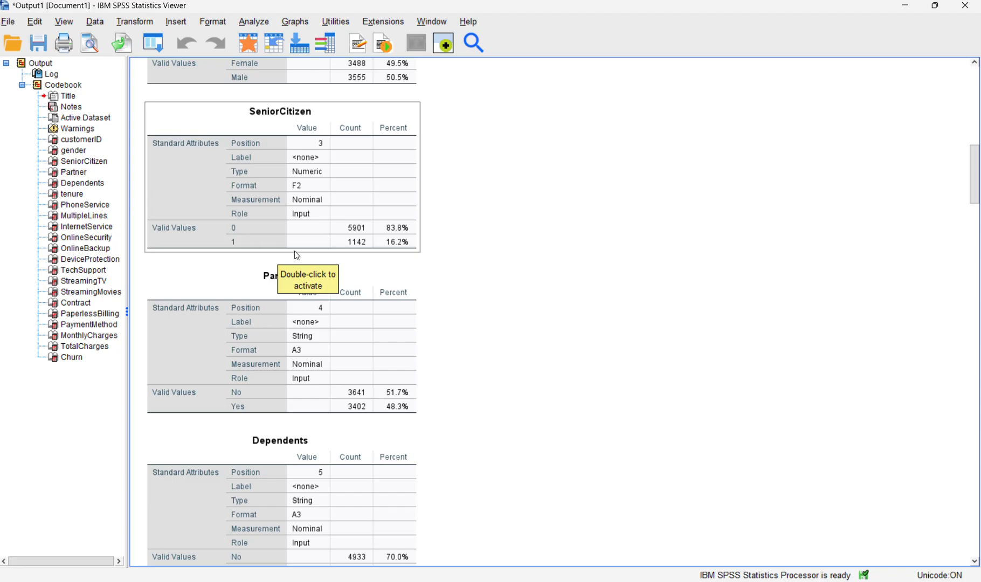
scroll(294, 251, down, 1)
scroll(294, 251, down, 1)
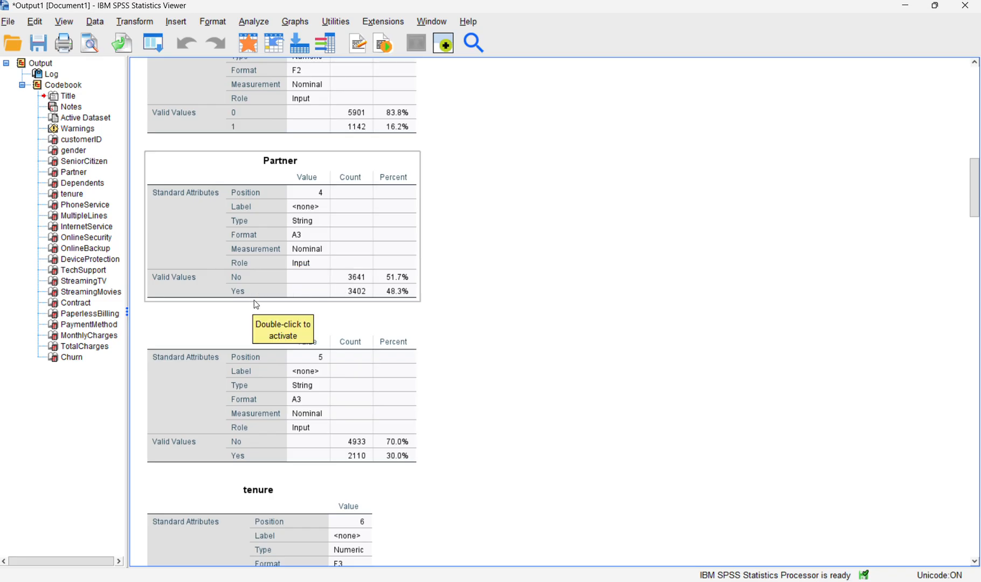
scroll(280, 290, down, 4)
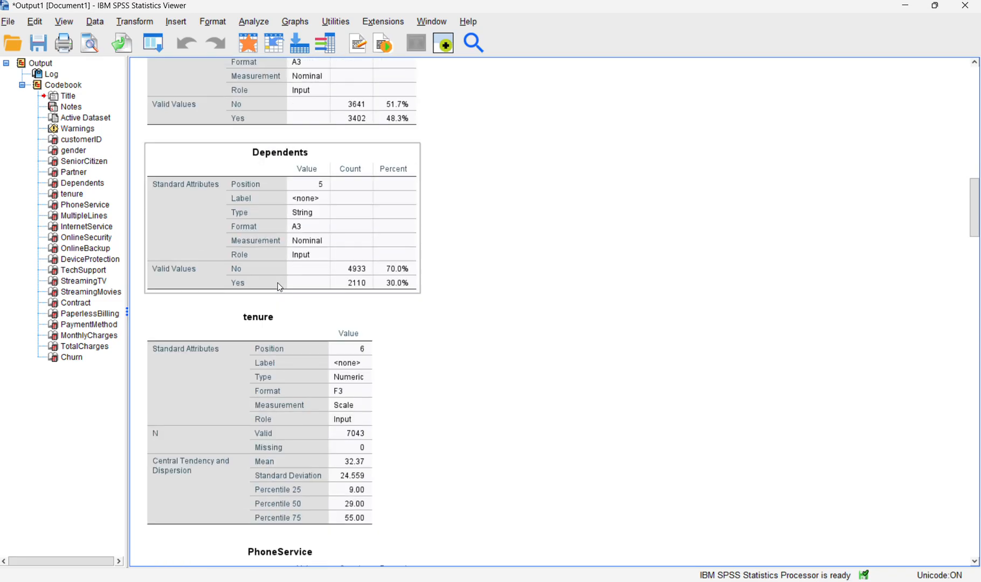
scroll(281, 288, down, 2)
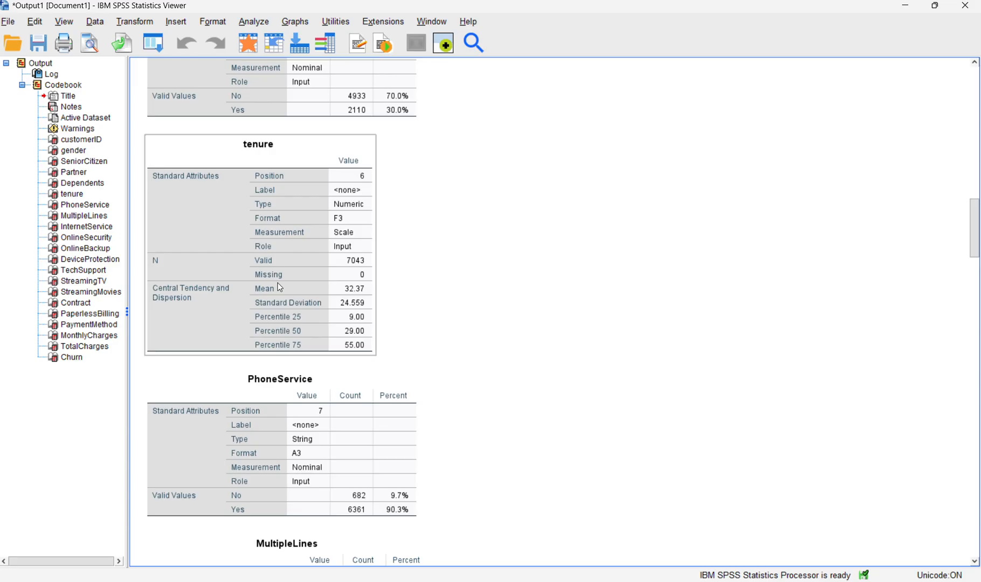
Step: Examine the codebook tables for tenure and PhoneService, comparing the scale statistics with the category counts
click(338, 106)
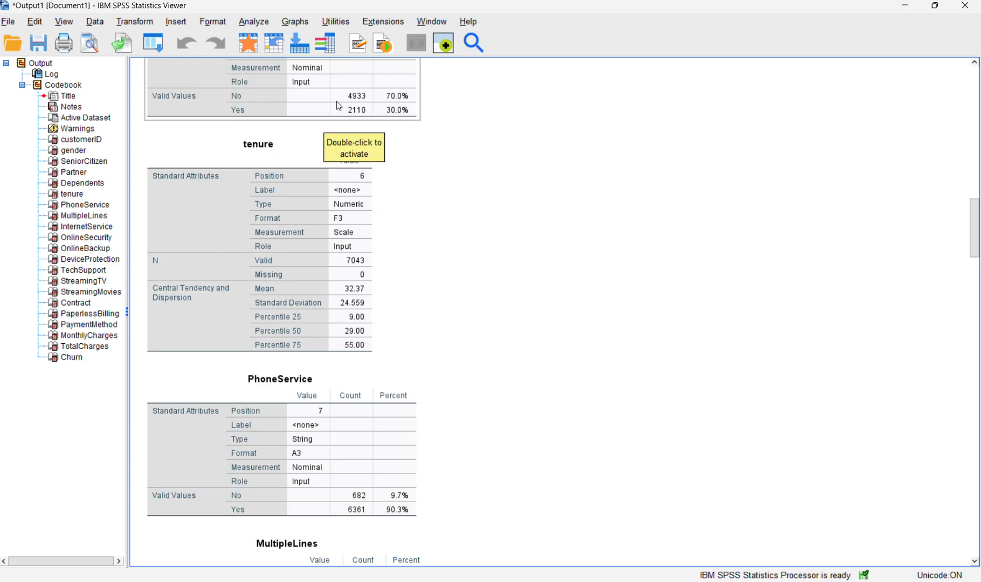
click(275, 348)
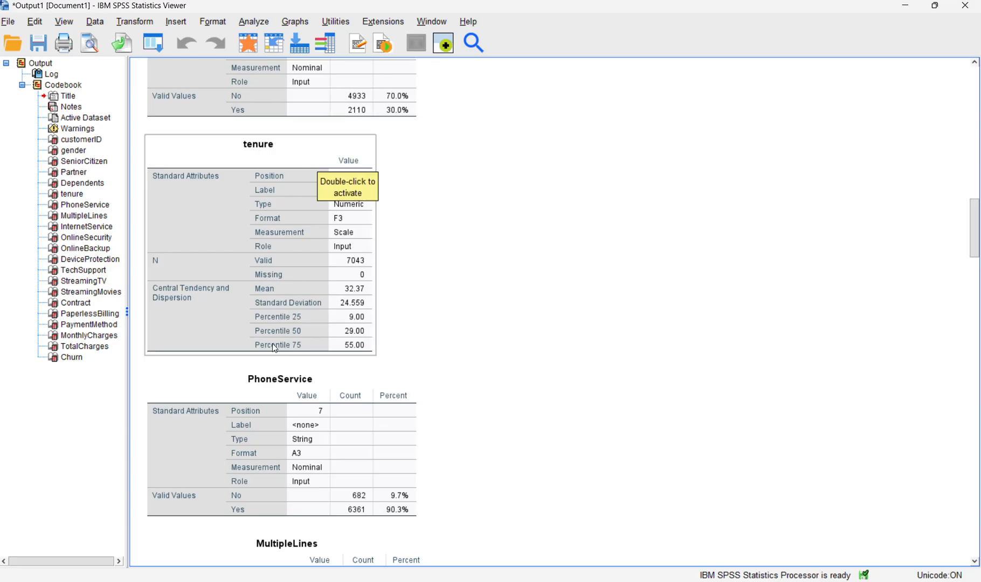
scroll(305, 329, down, 1)
click(307, 327)
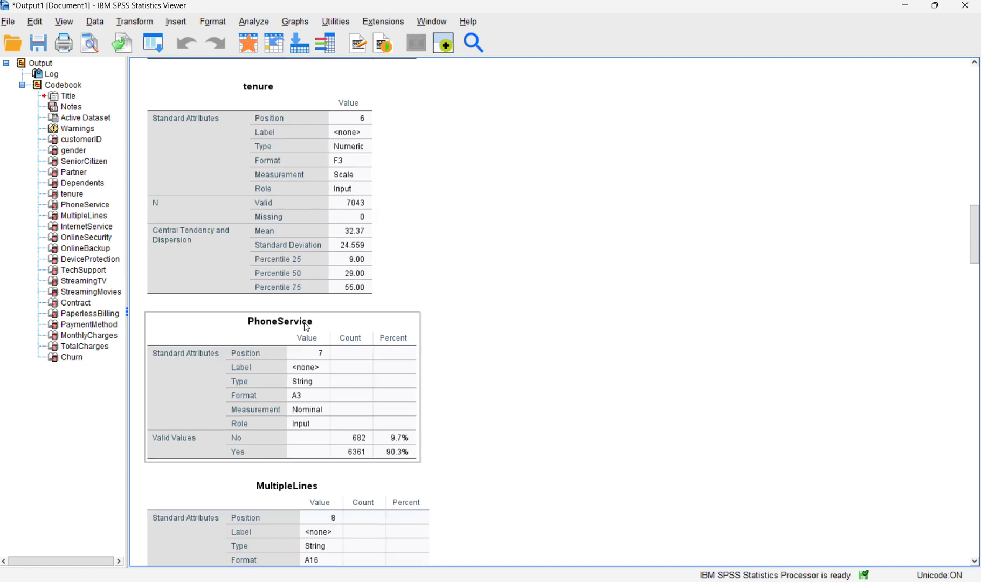
scroll(306, 327, down, 1)
click(296, 208)
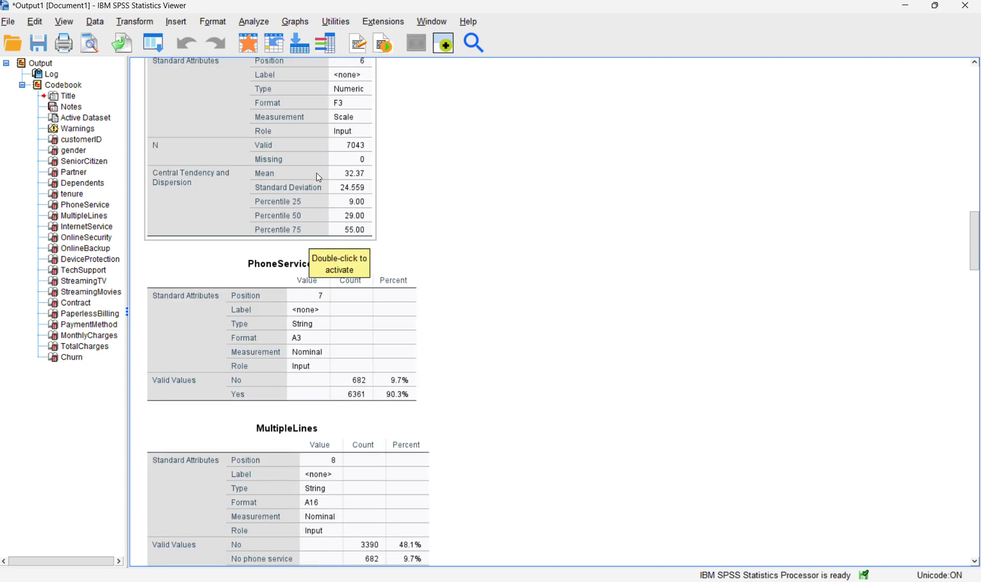
scroll(306, 202, down, 2)
click(304, 208)
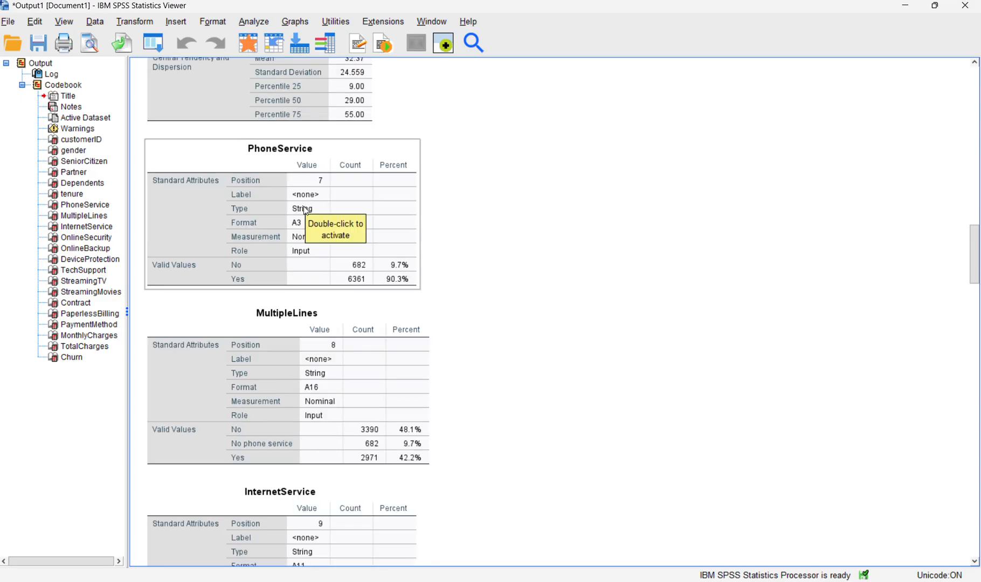
Step: Examine the codebook tables from InternetService to StreamingTV, looking at each variable's valid values
scroll(297, 276, down, 6)
click(297, 277)
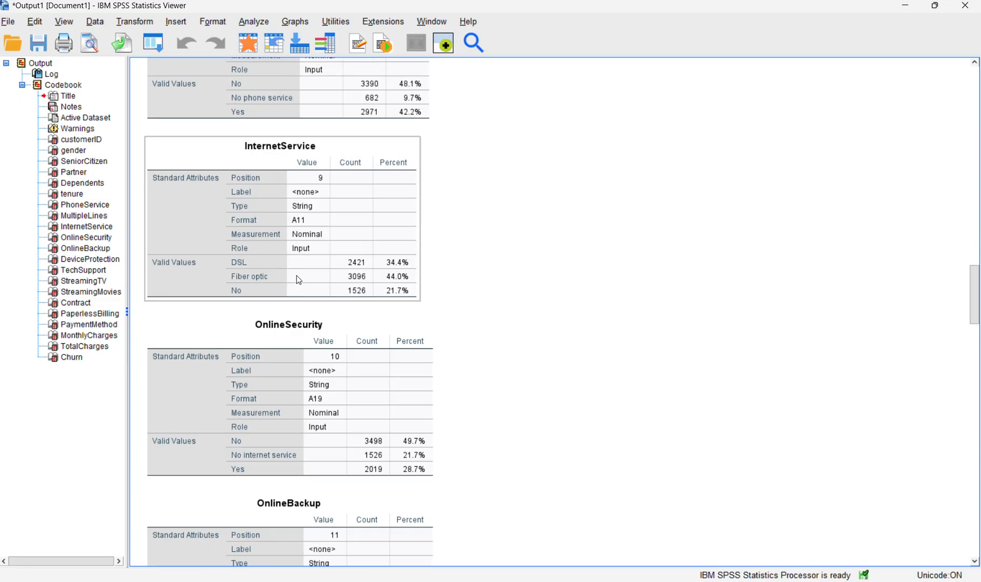
scroll(296, 275, down, 2)
click(296, 274)
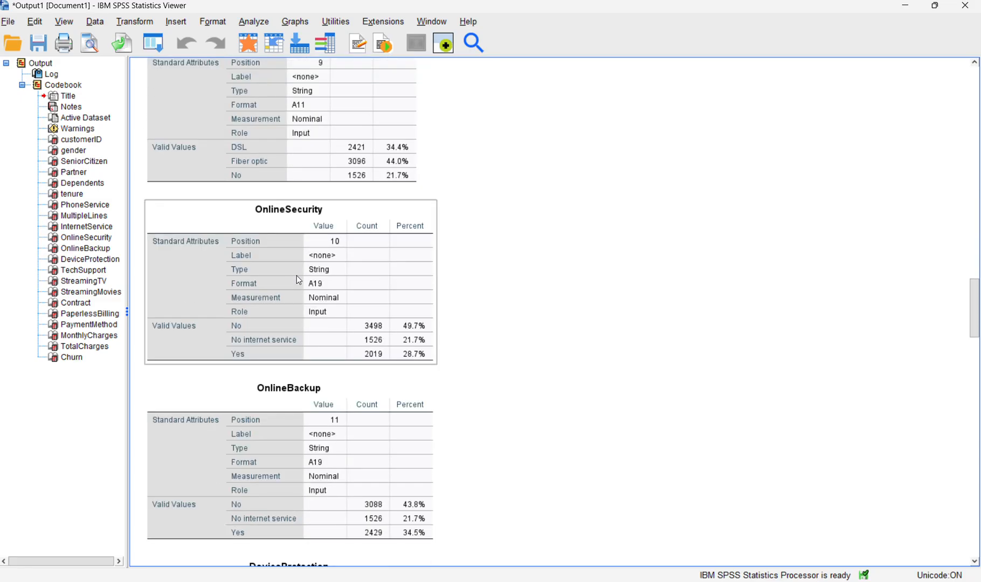
scroll(297, 276, down, 1)
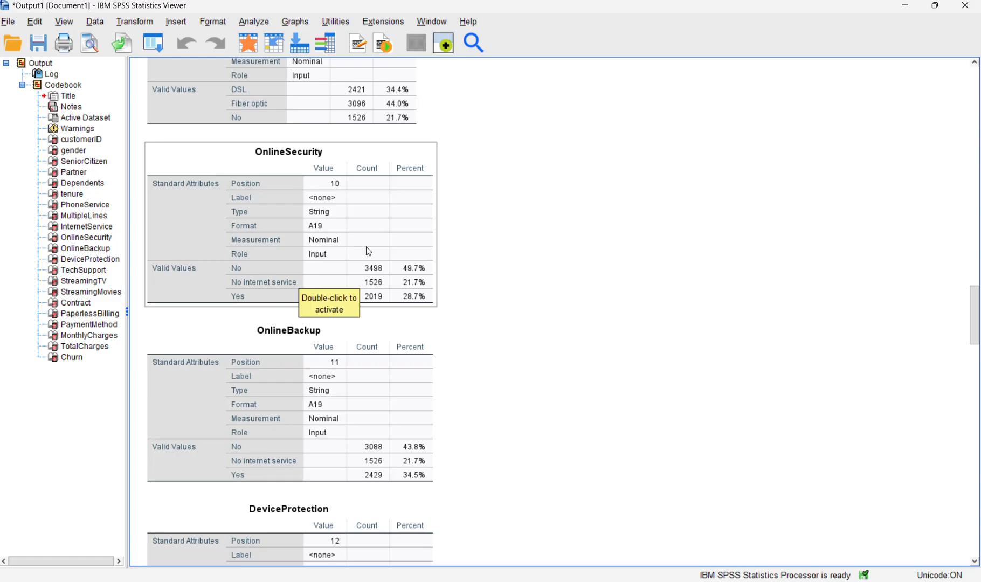
scroll(331, 253, down, 5)
scroll(331, 253, down, 1)
click(330, 254)
scroll(330, 253, down, 2)
click(331, 253)
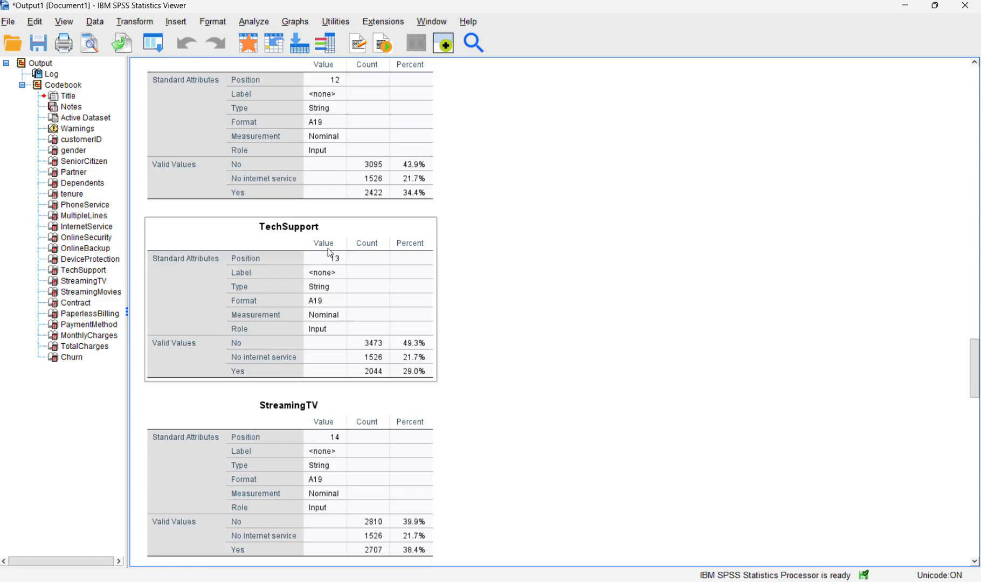
scroll(330, 253, down, 3)
click(331, 254)
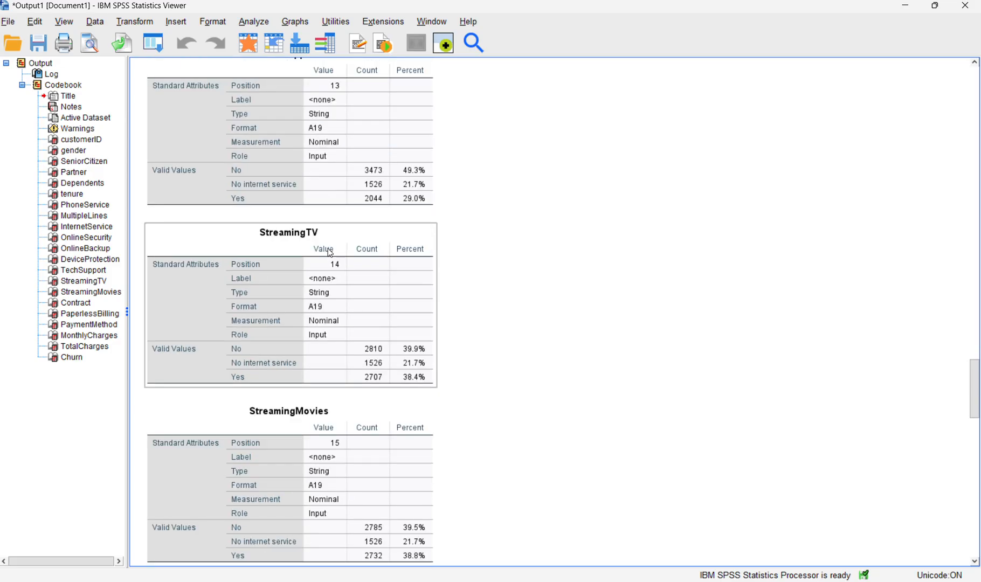
Step: Examine the remaining codebook tables from StreamingMovies and Contract onward
scroll(331, 254, down, 2)
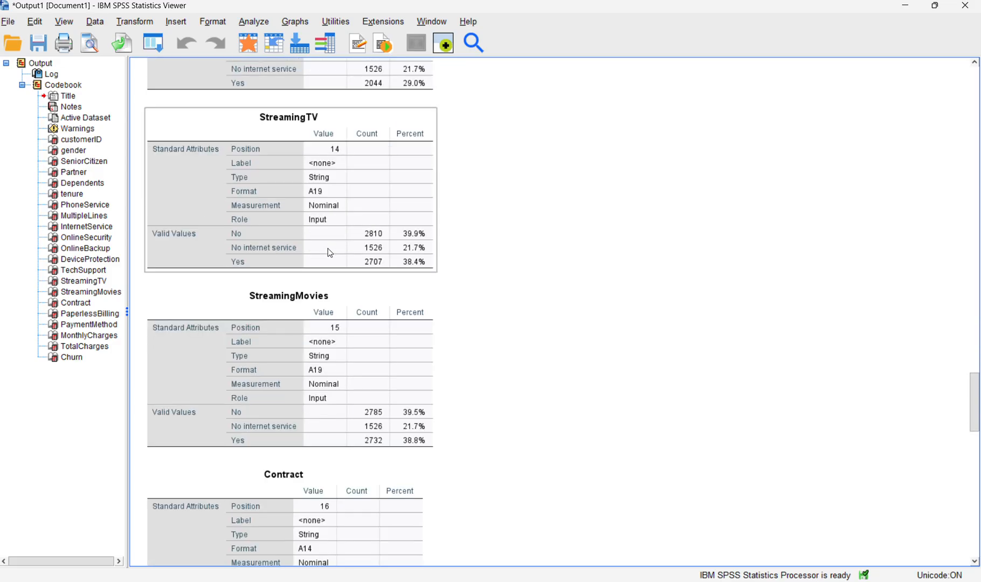
scroll(331, 253, down, 1)
click(331, 253)
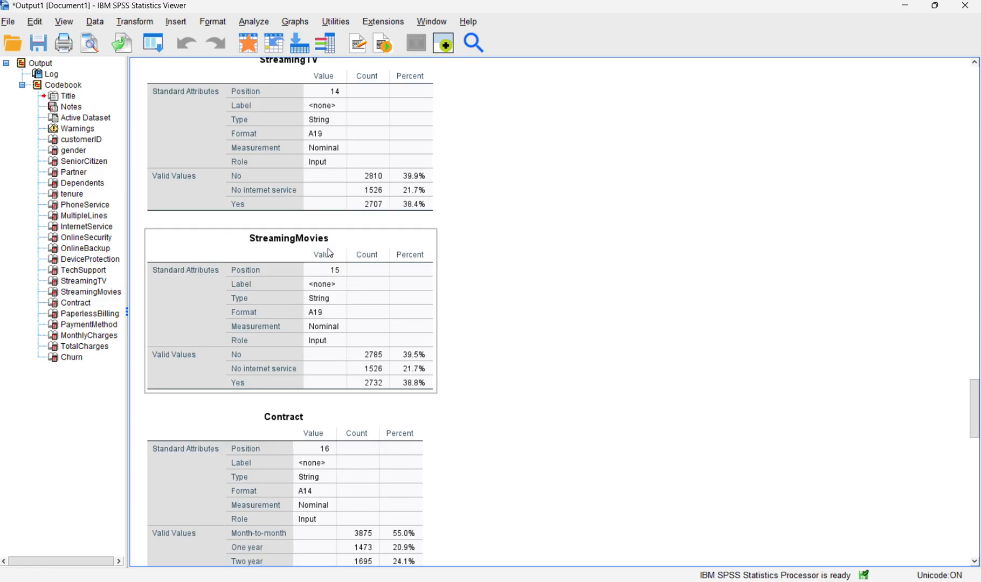
scroll(330, 254, down, 4)
click(330, 254)
scroll(330, 254, down, 2)
click(330, 253)
scroll(331, 253, down, 12)
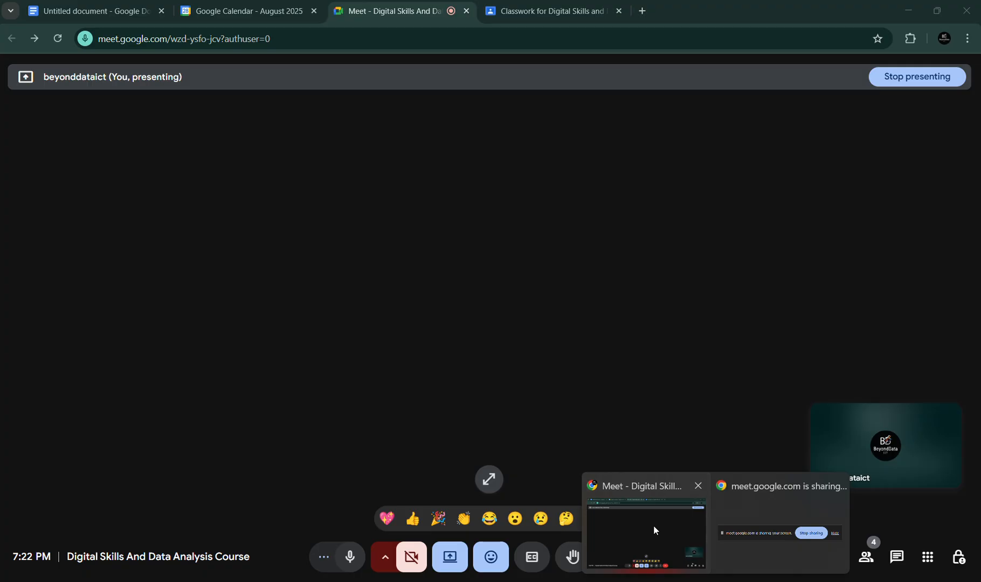
Step: Switch to the Google Meet call in the browser and stop presenting the screen
click(655, 531)
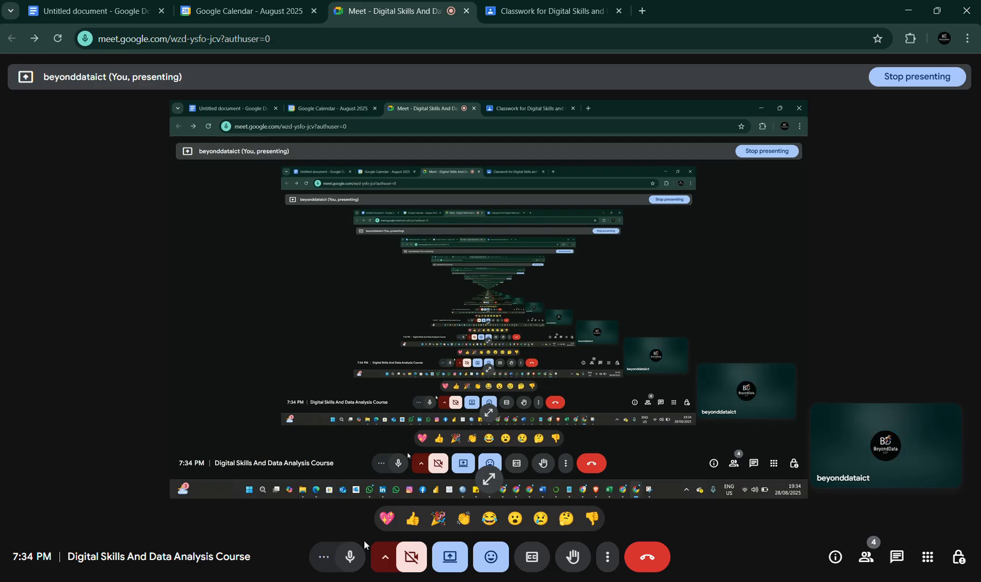
click(446, 551)
click(468, 509)
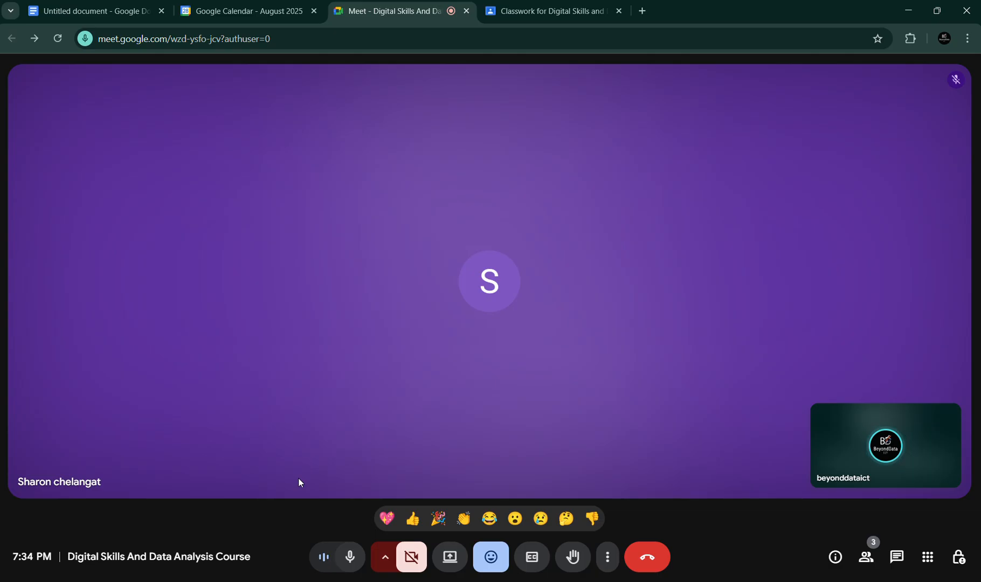
Step: Check the in-call messages and the list of people in the meeting, muting the microphone in between
click(895, 555)
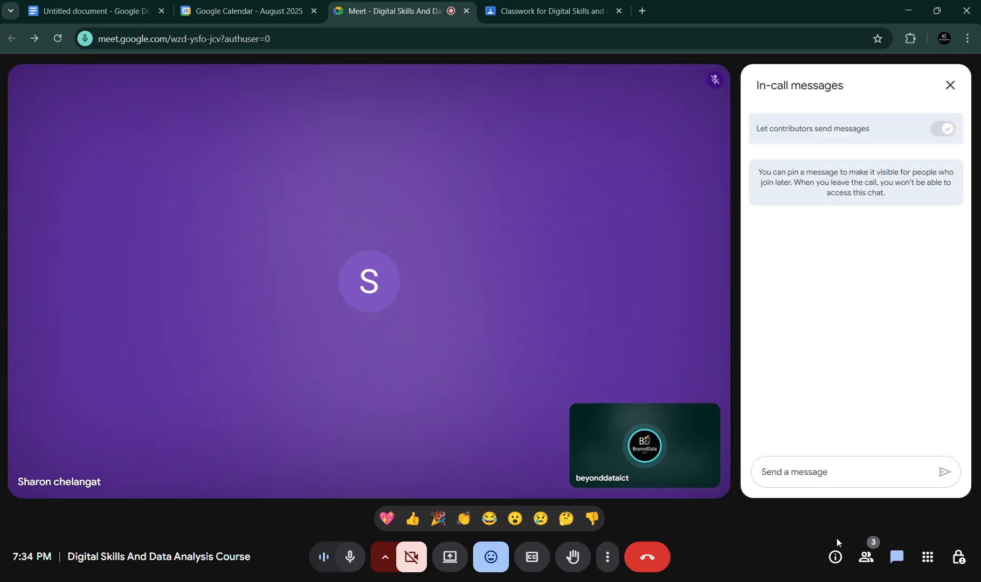
click(950, 85)
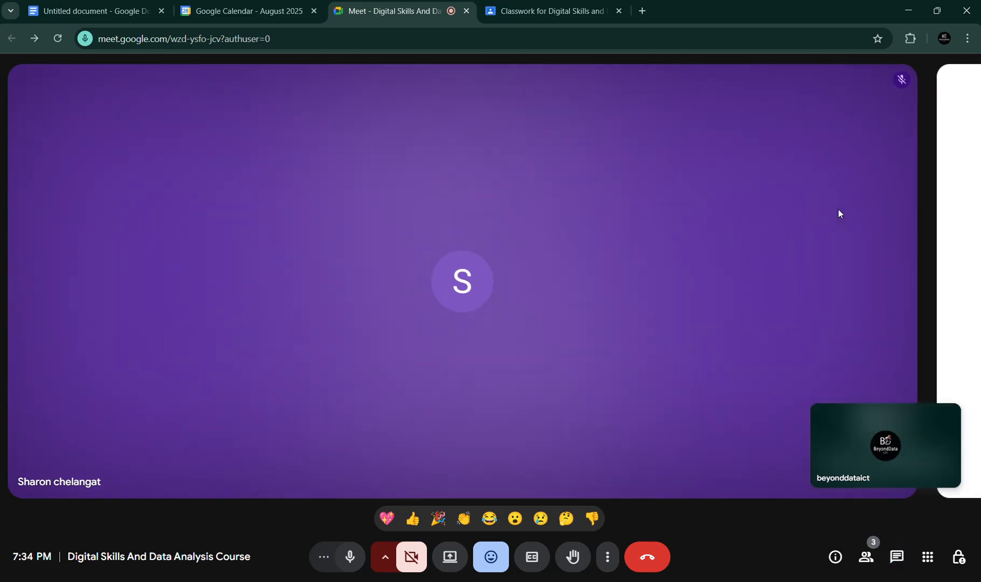
click(349, 556)
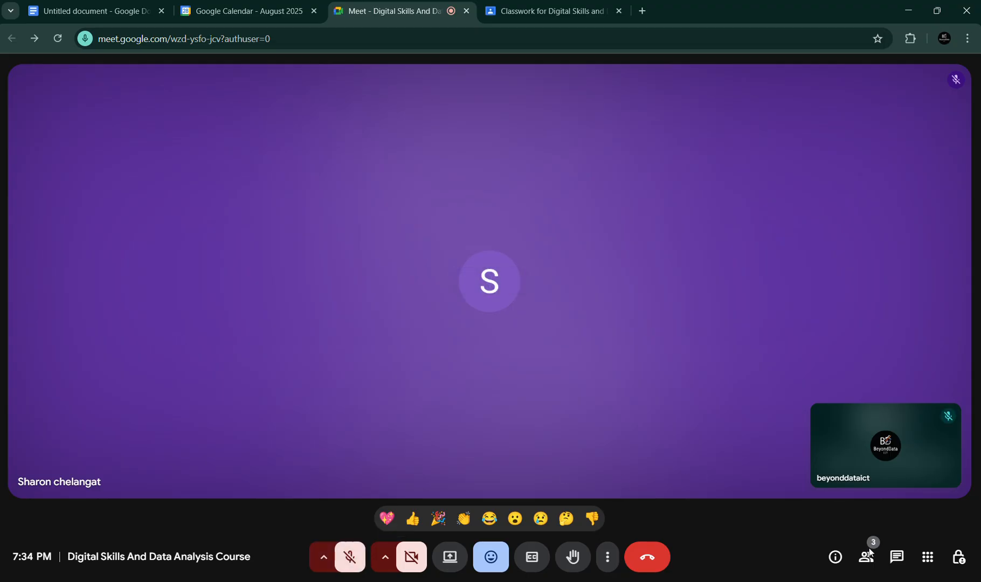
click(863, 562)
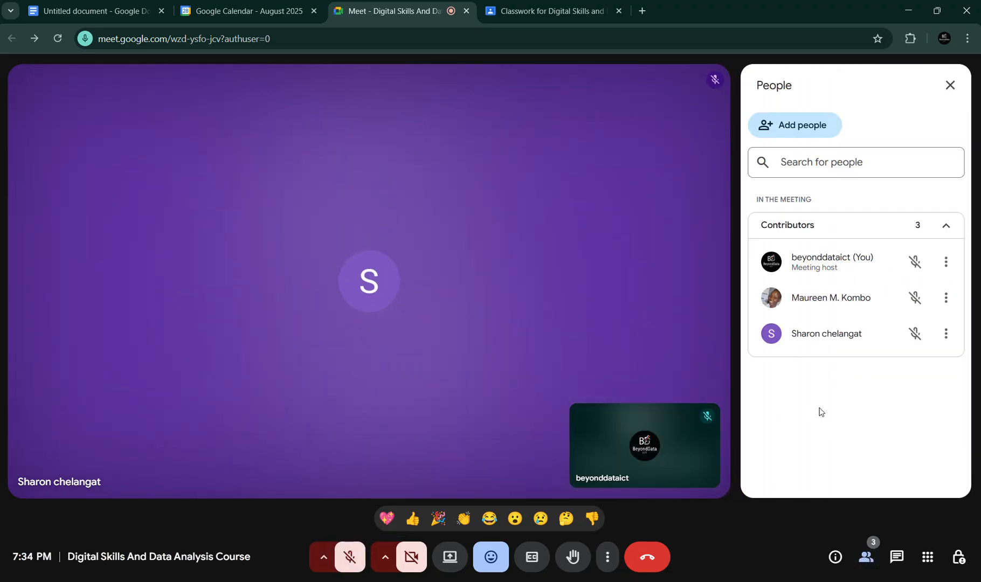
click(949, 85)
Step: Turn the meeting microphone on, mute it once, and turn it on again
click(347, 560)
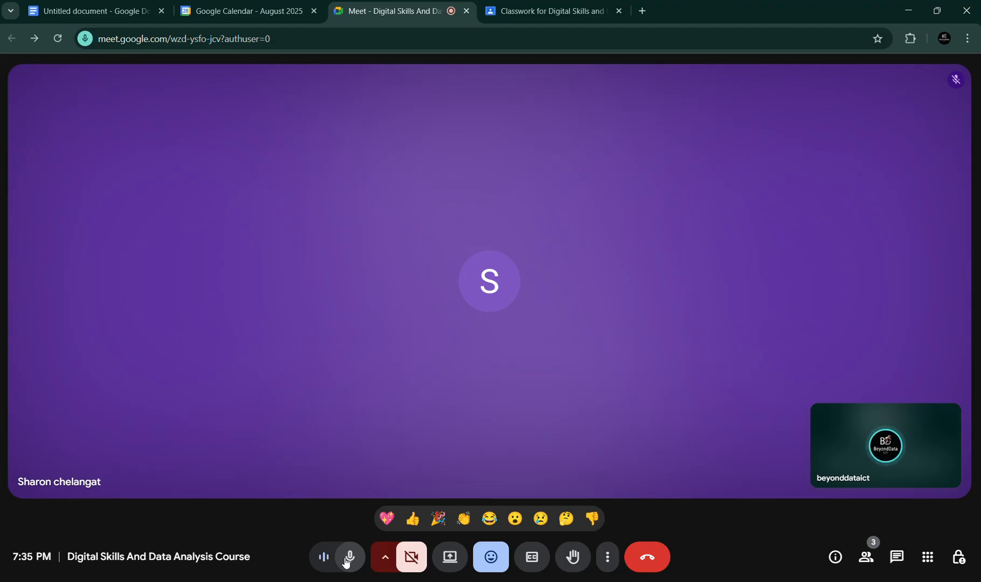
click(348, 559)
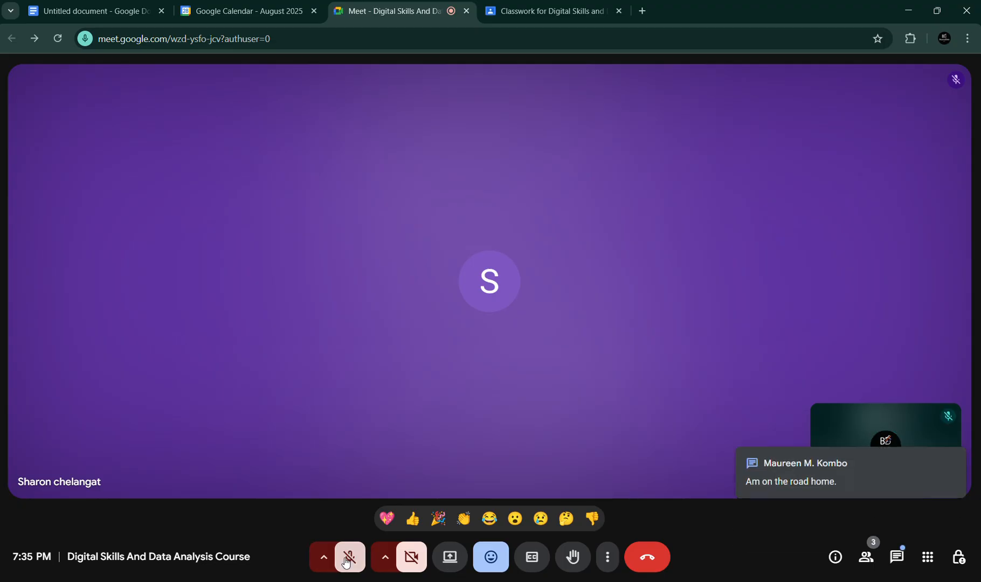
click(346, 561)
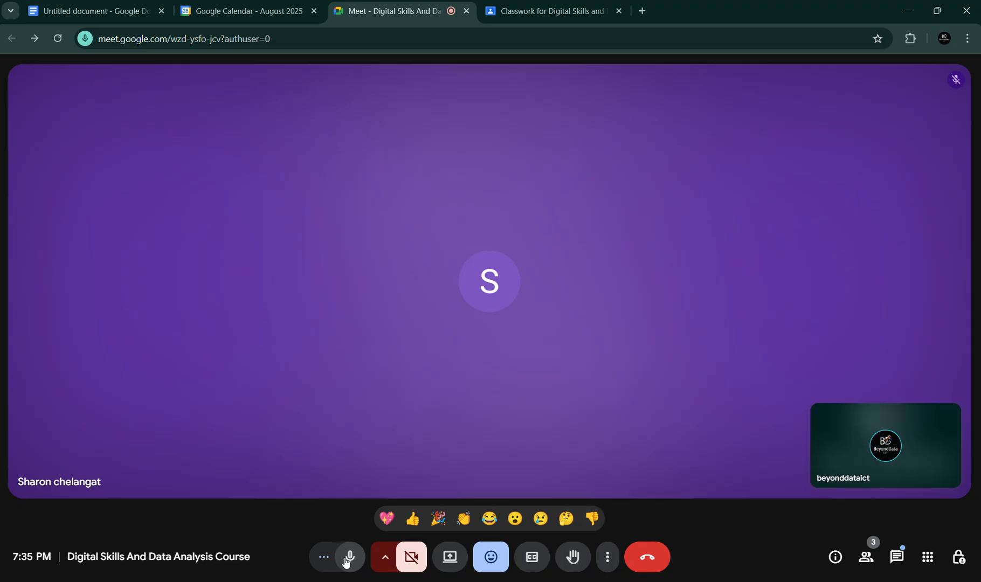
Step: Mute and unmute the meeting microphone twice during the participant's presentation
click(347, 561)
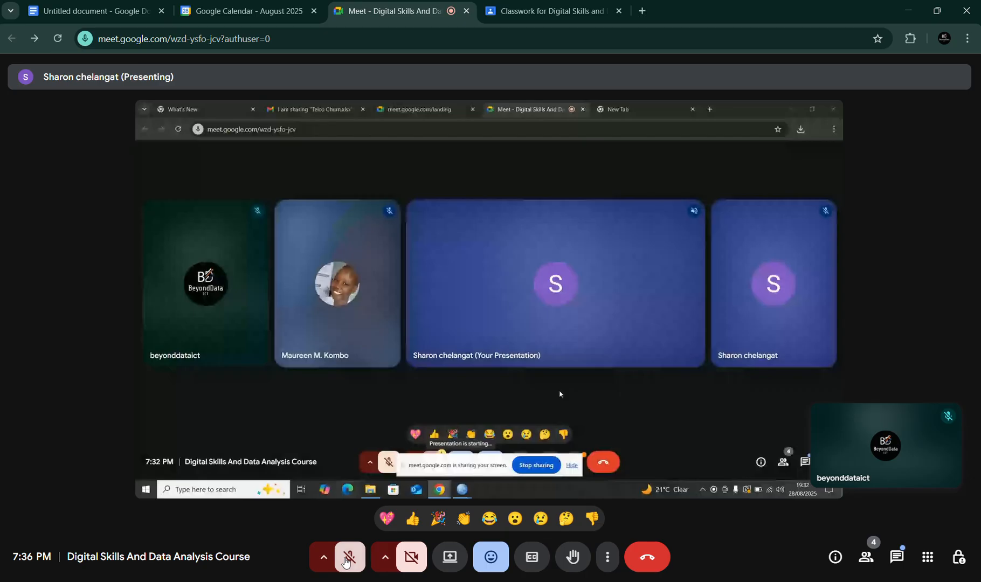
click(346, 560)
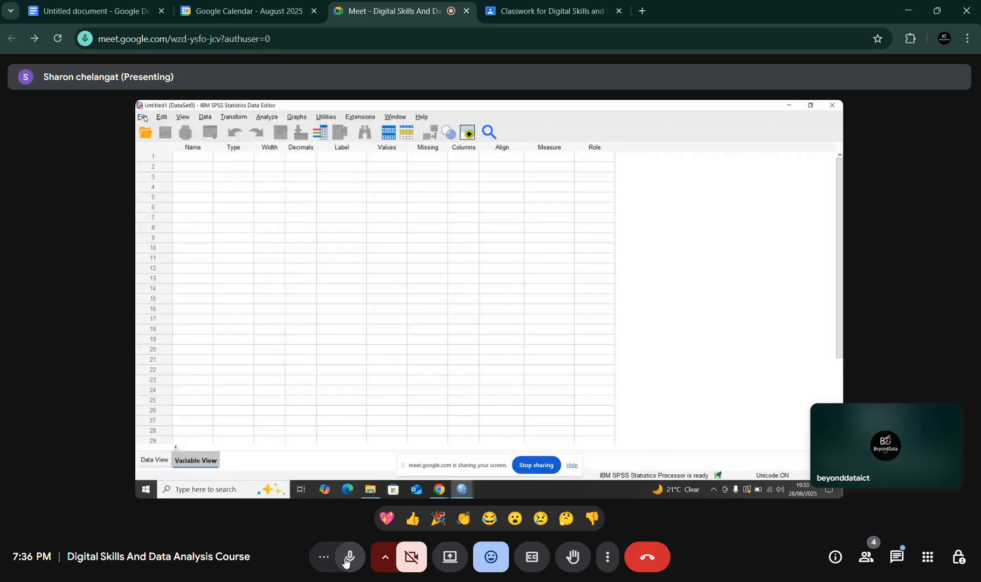
click(345, 562)
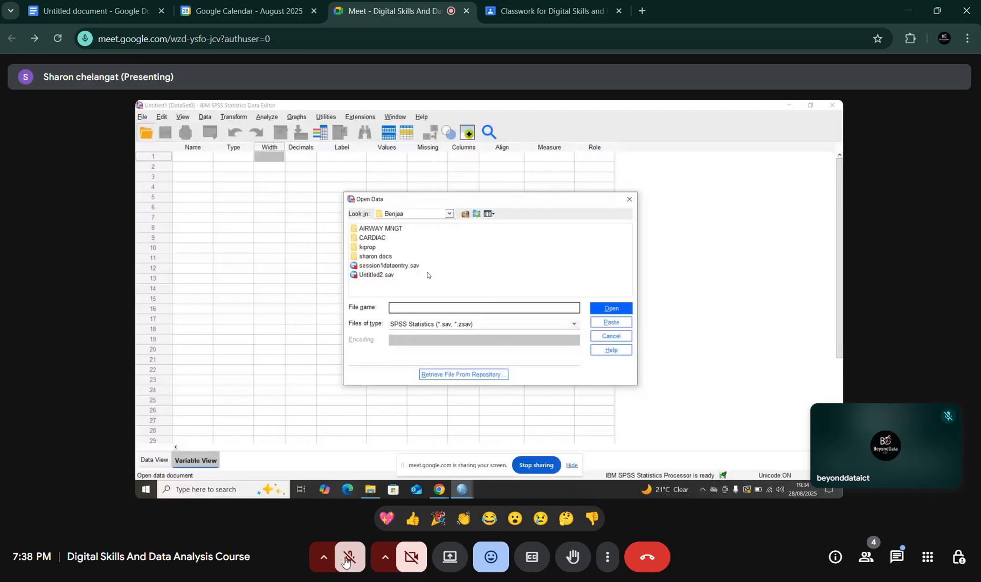
click(346, 561)
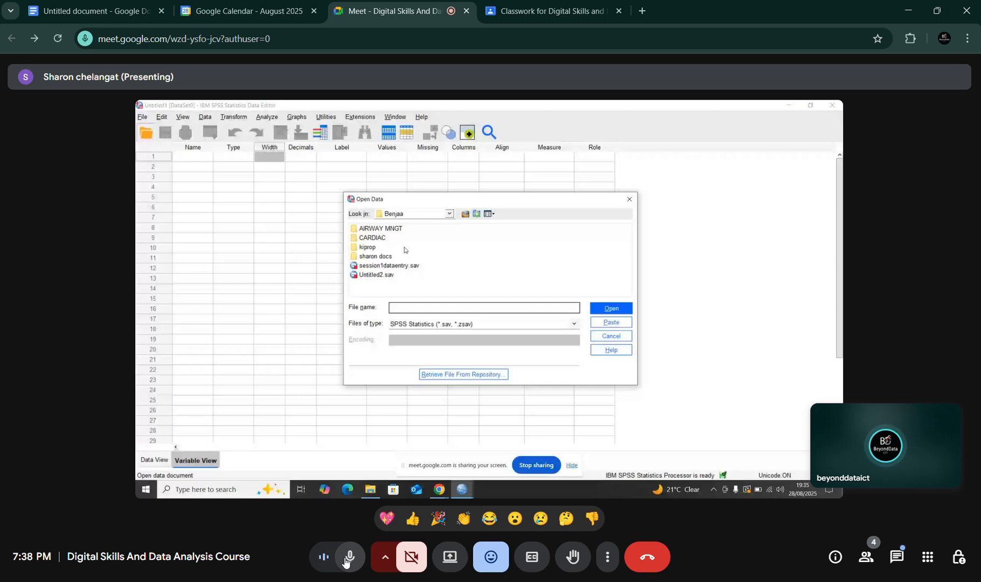
click(374, 249)
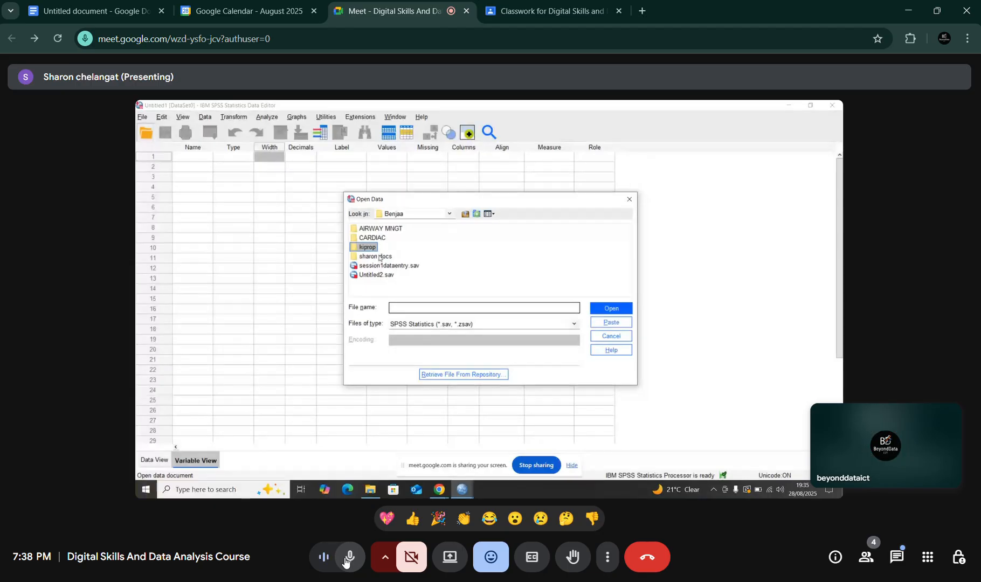
double_click(379, 256)
click(449, 213)
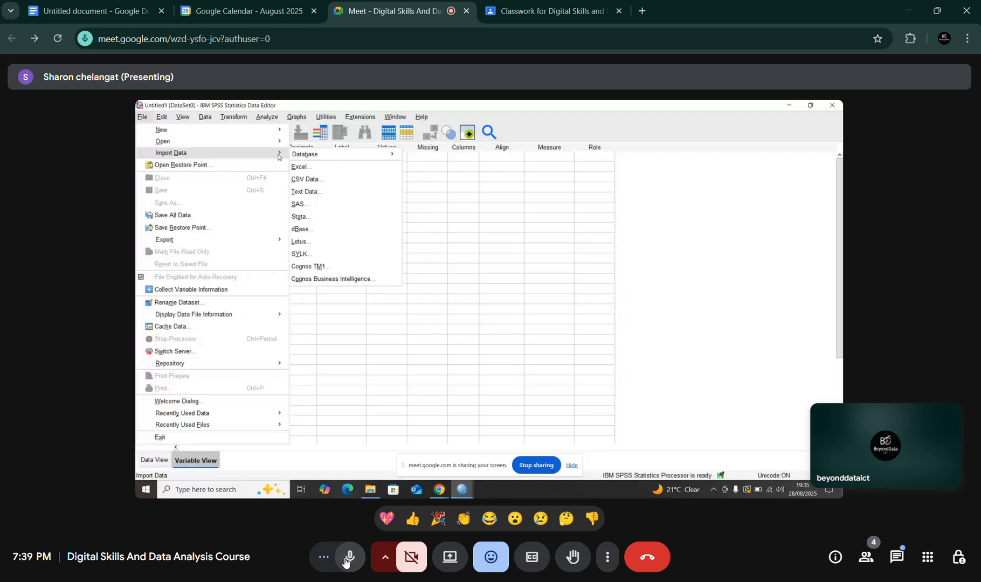
Step: Alternate the meeting microphone between muted and on as the participant imports the dataset, ending with it on
click(345, 560)
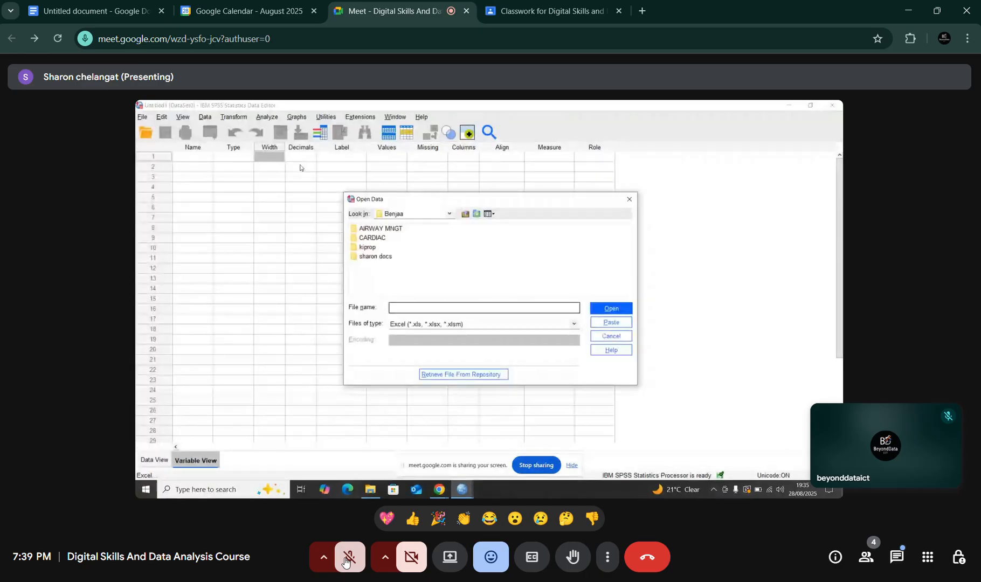
click(345, 561)
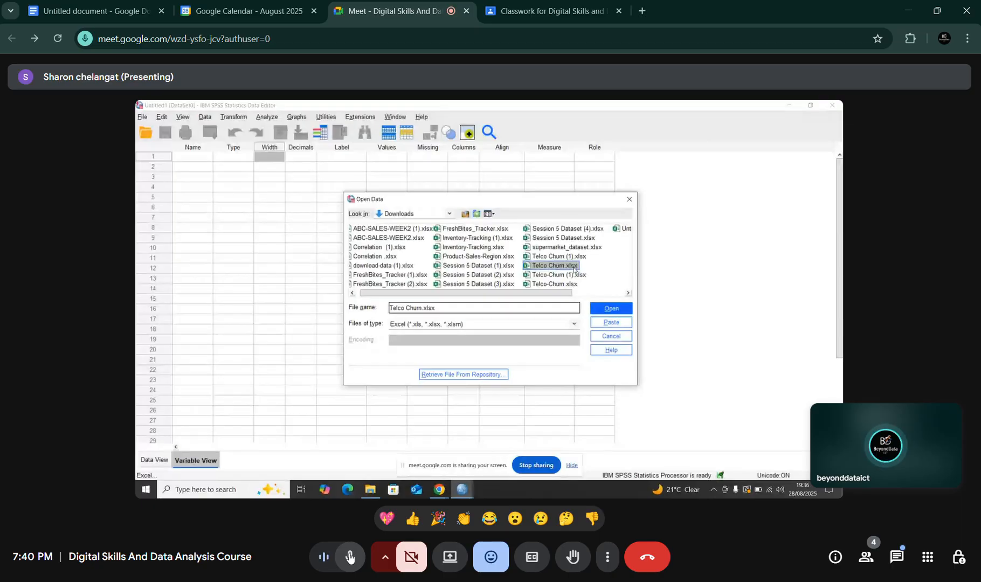
click(349, 558)
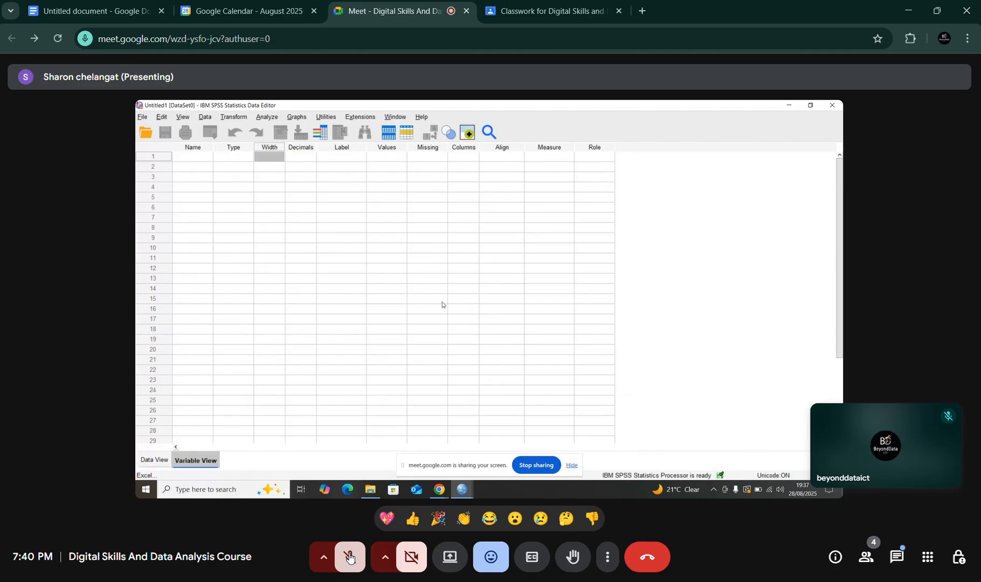
click(350, 557)
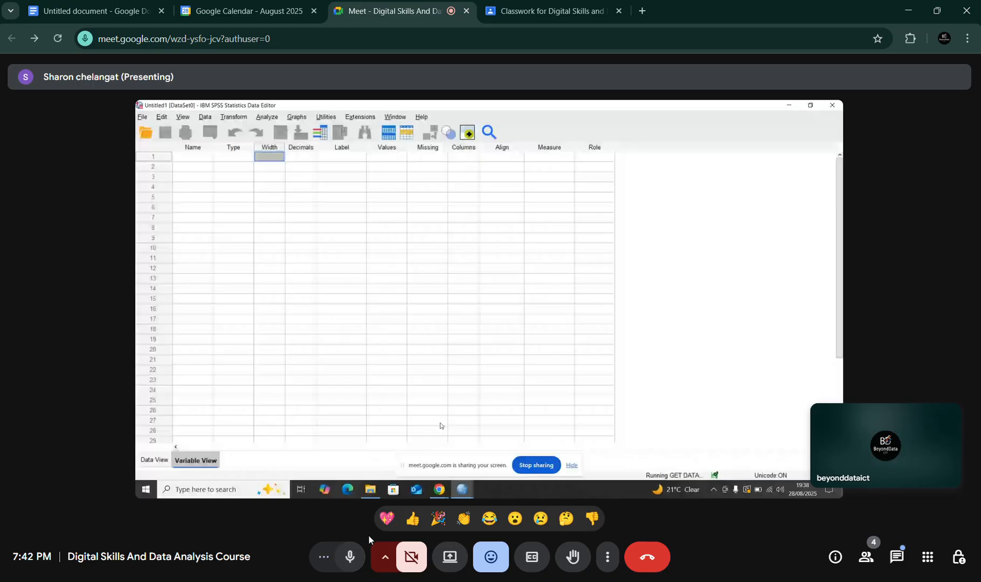
click(345, 565)
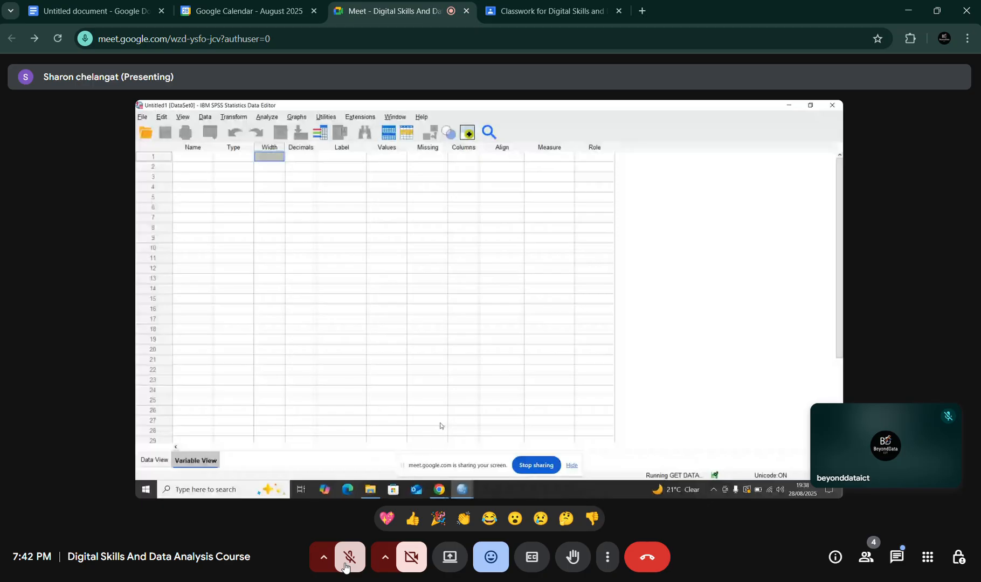
click(345, 565)
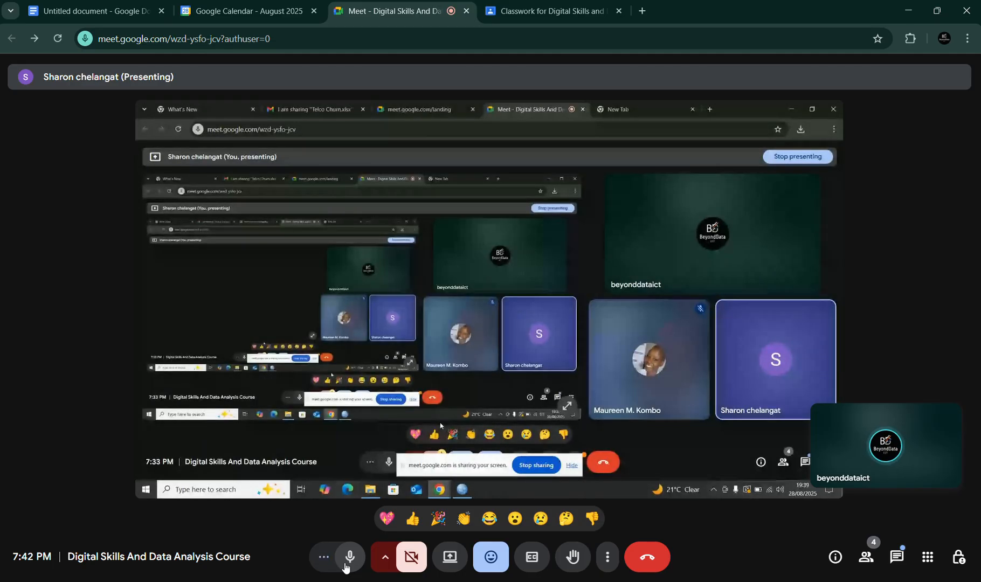
click(347, 558)
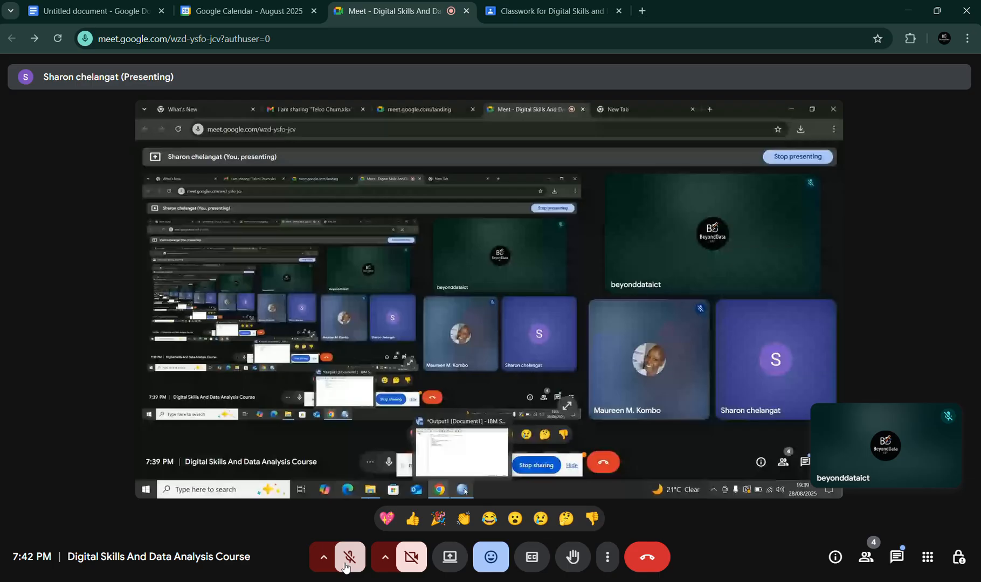
click(345, 566)
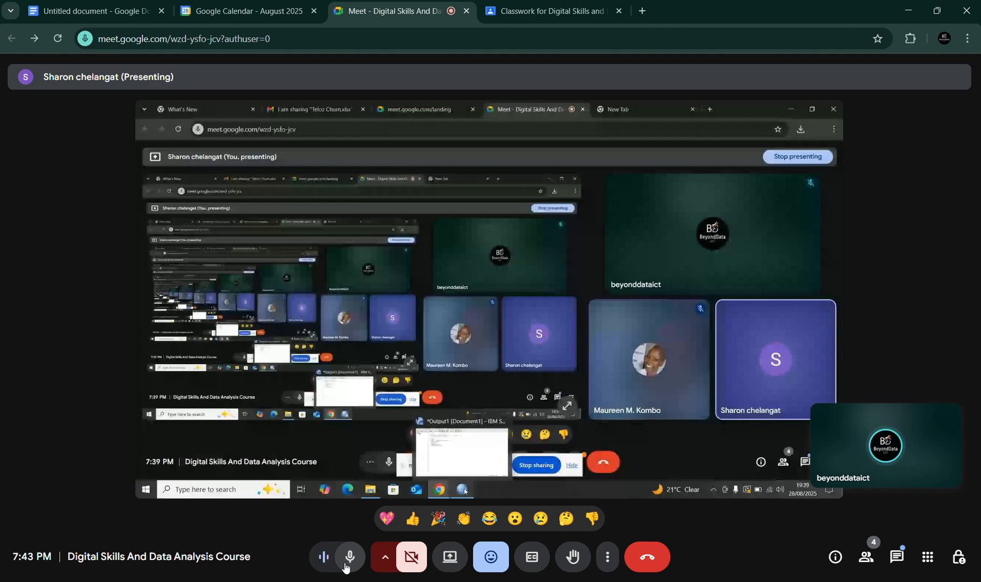
click(349, 557)
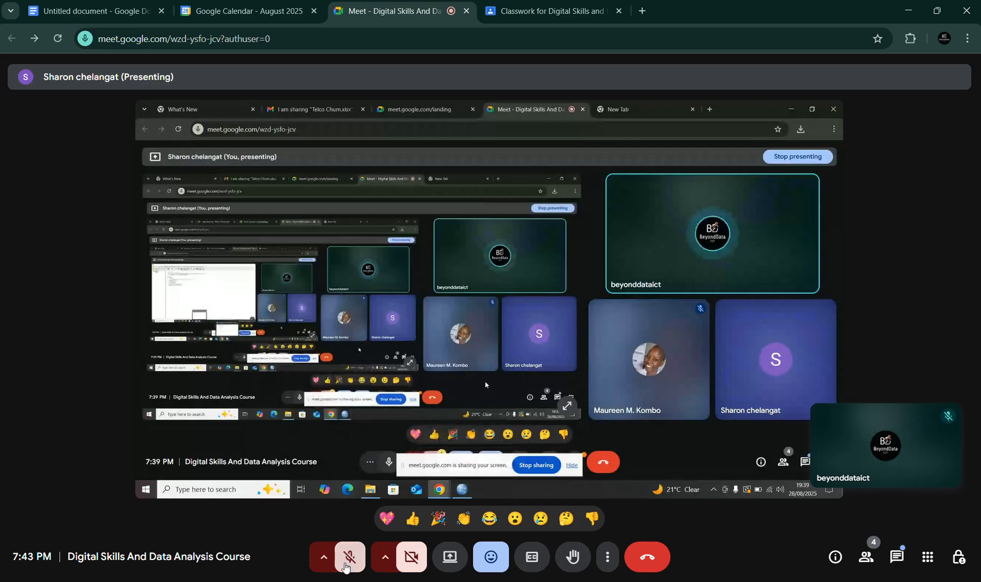
click(345, 564)
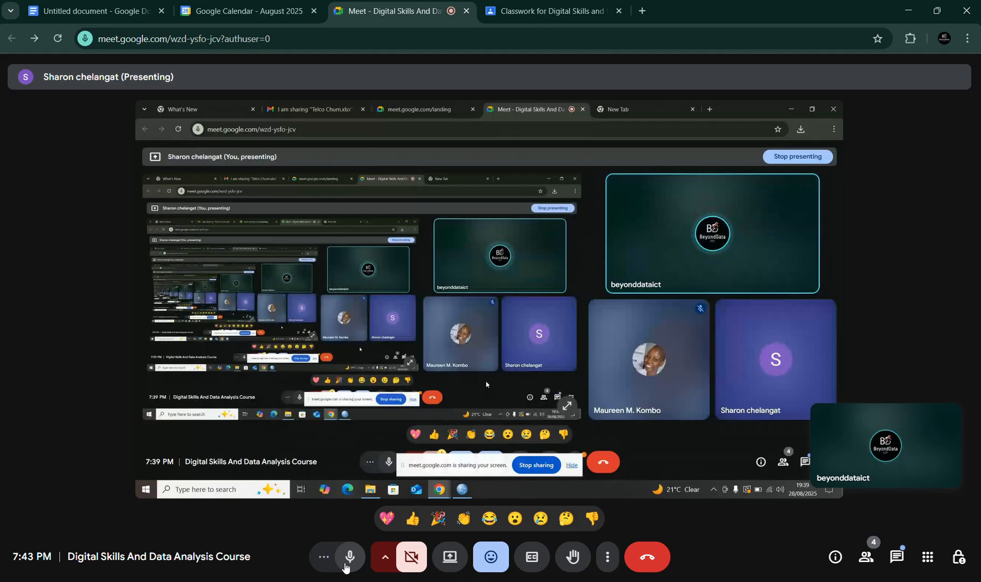
click(349, 558)
click(344, 565)
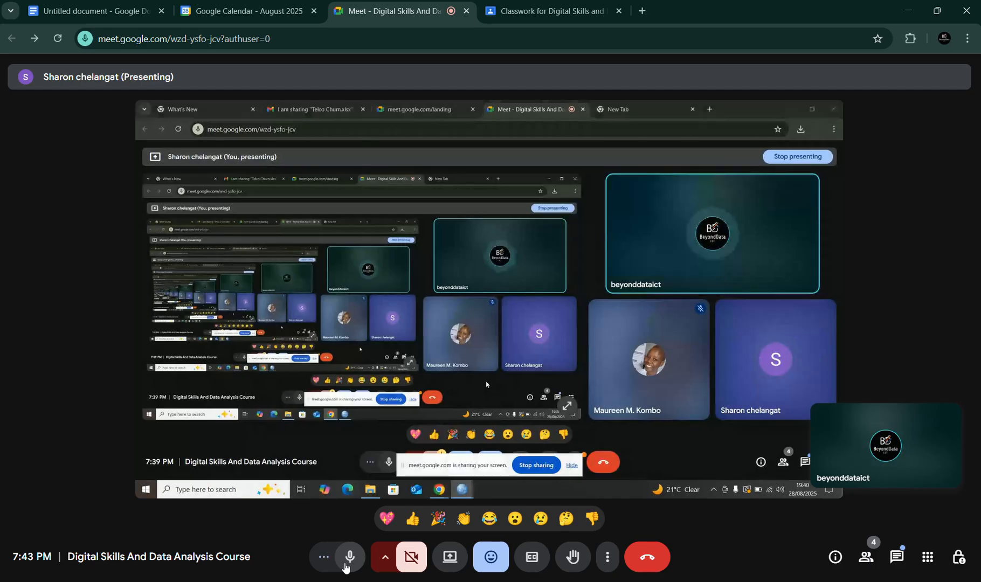
click(345, 565)
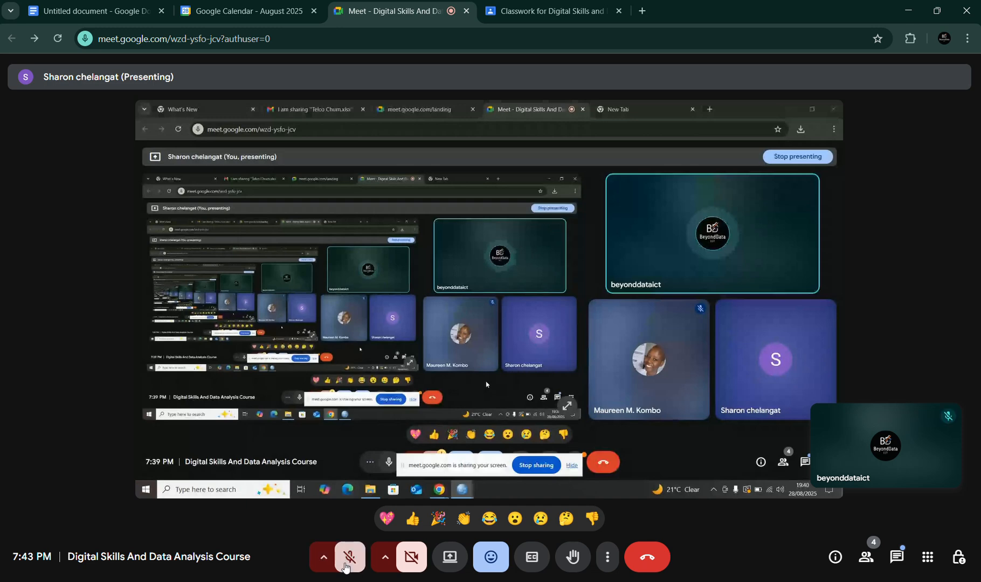
click(345, 564)
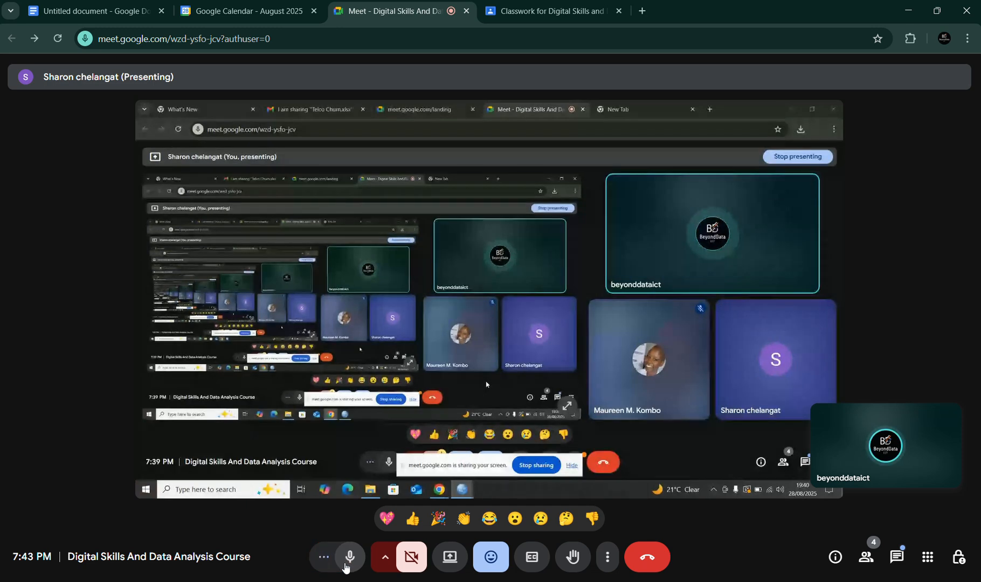
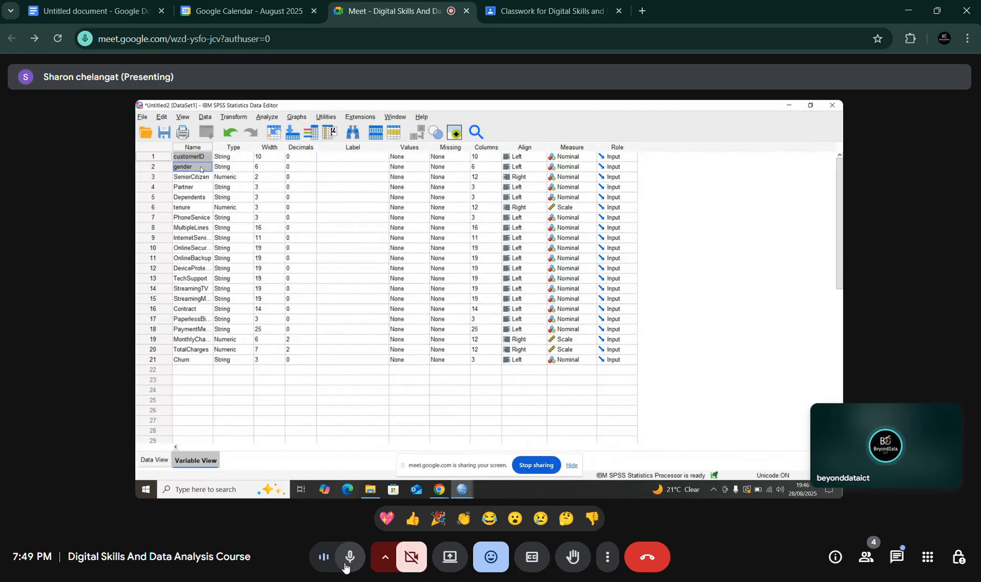
drag(201, 169, 203, 307)
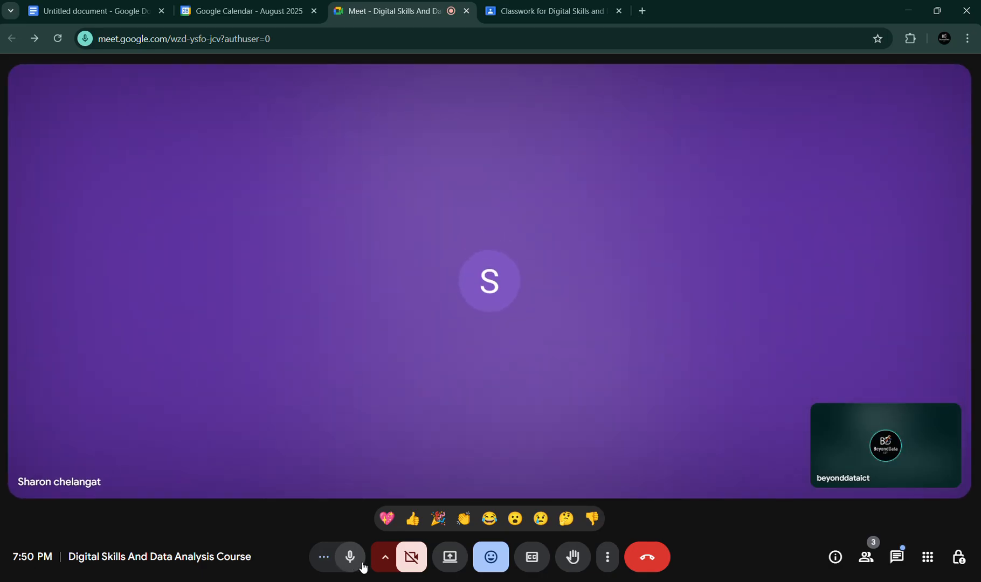
Step: Present the entire screen in the meeting and hide the screen-sharing notice
click(458, 558)
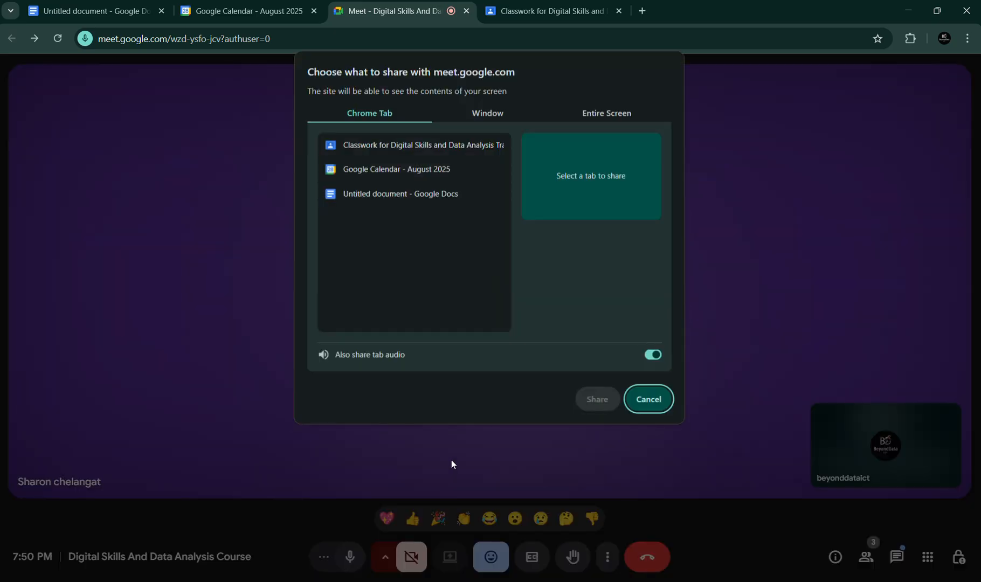
click(597, 112)
click(439, 193)
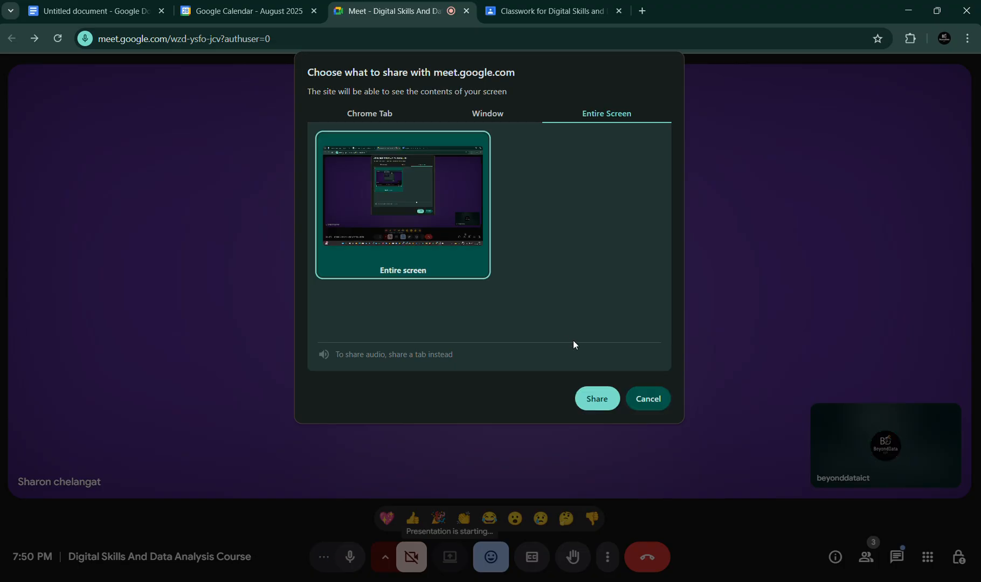
click(598, 398)
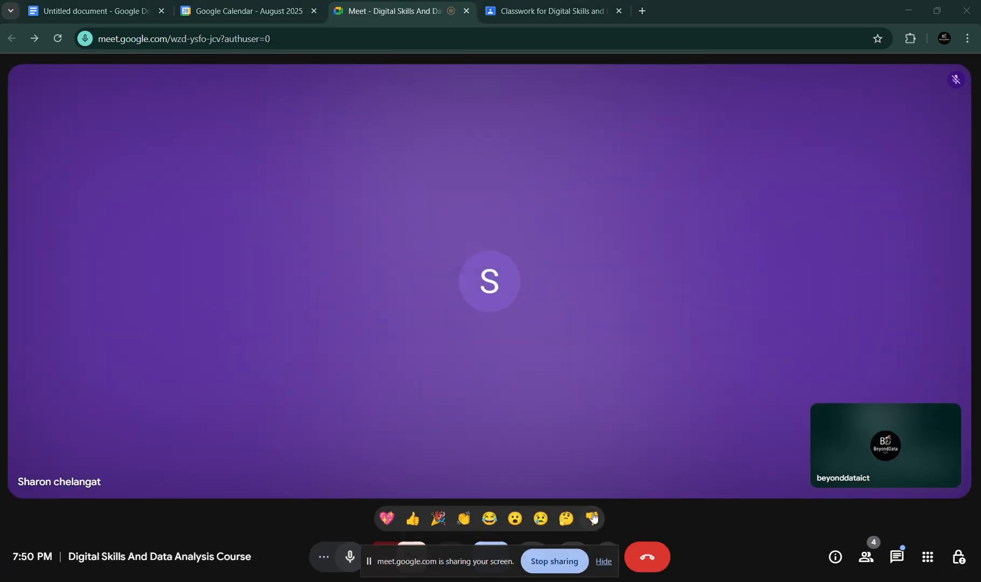
click(603, 562)
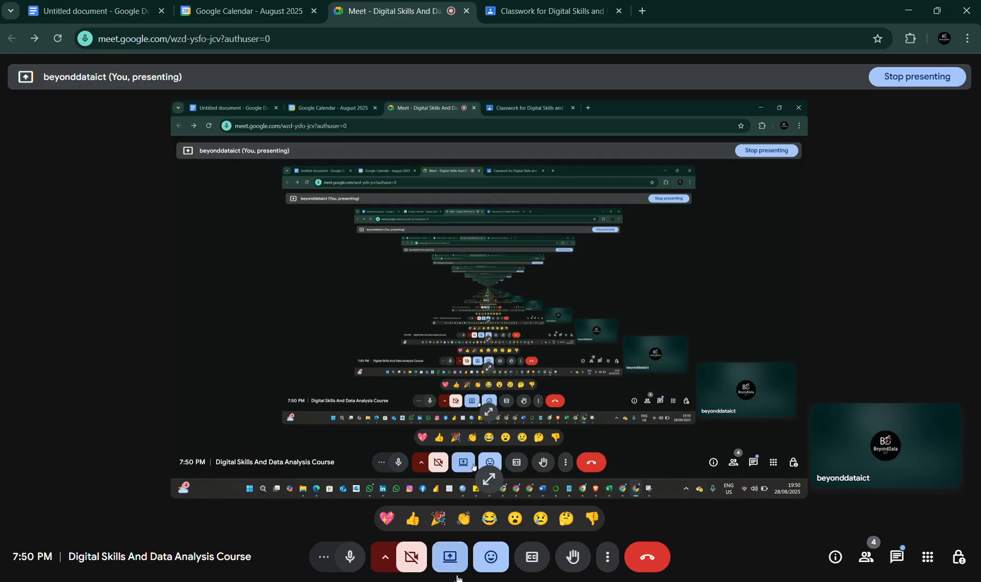
Step: Switch to the SPSS Data Editor holding the Untitled2 dataset and show its case data
mouse_move(439, 568)
click(495, 534)
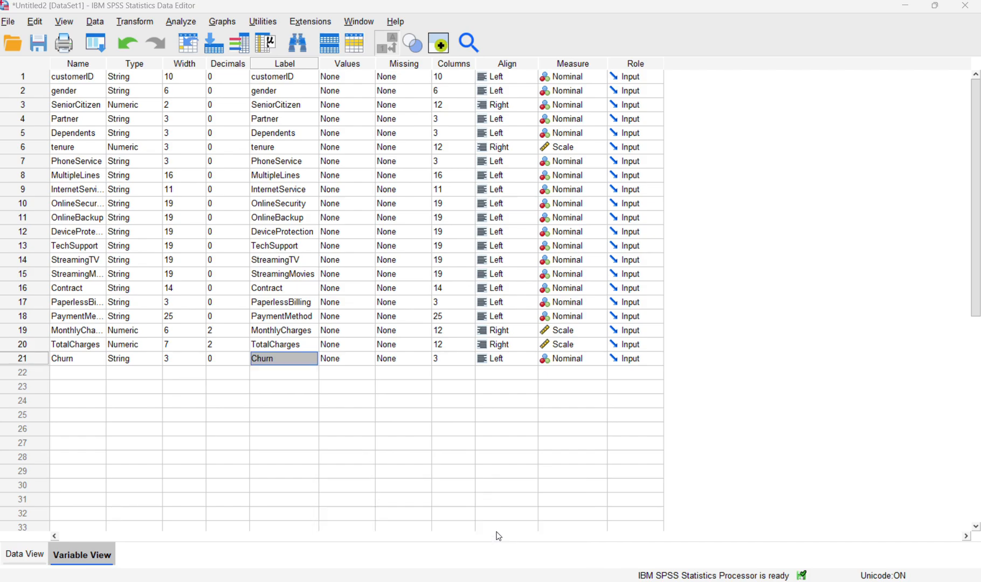
click(135, 472)
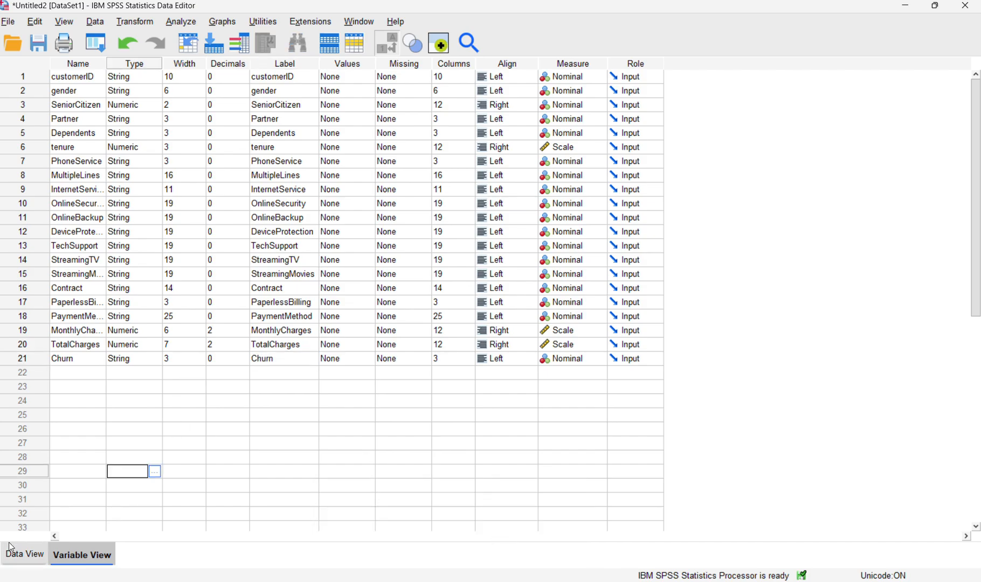
click(18, 559)
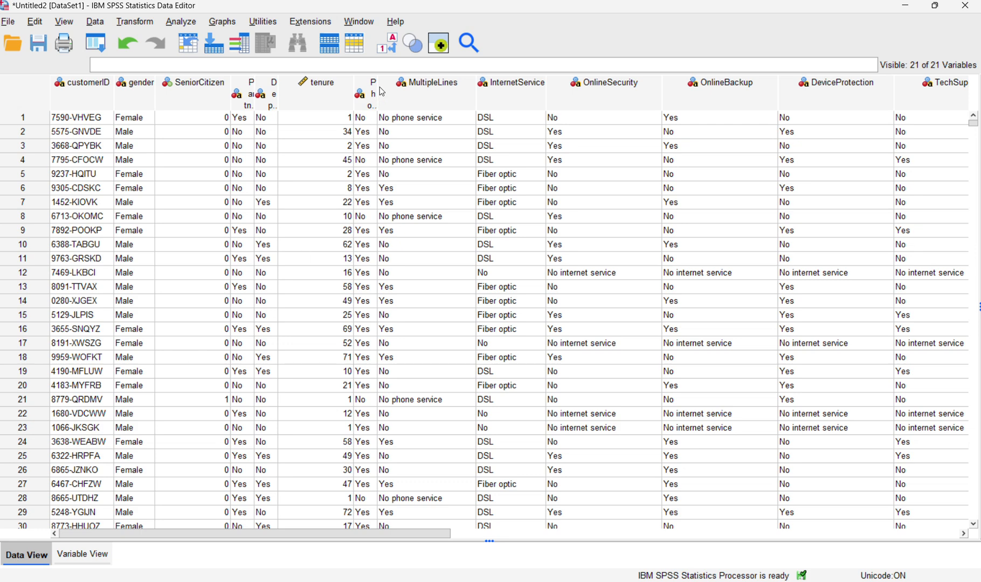
Step: Widen the PhoneService column in the case data and select the gender value of case 2
drag(376, 87, 412, 85)
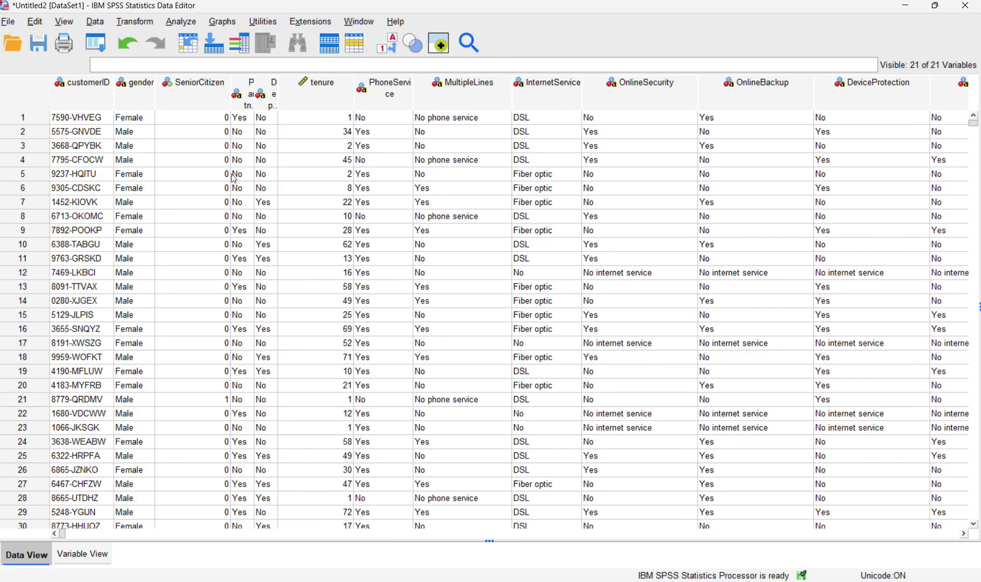
click(132, 124)
click(132, 133)
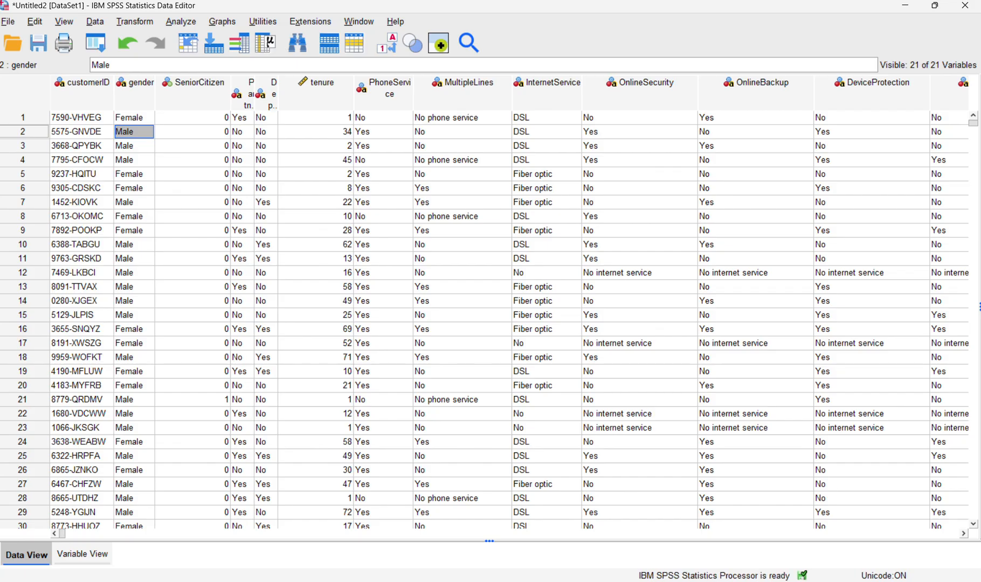
Step: Return to the variable definitions, open the Value Labels settings for customerID and close them without adding a label
click(82, 554)
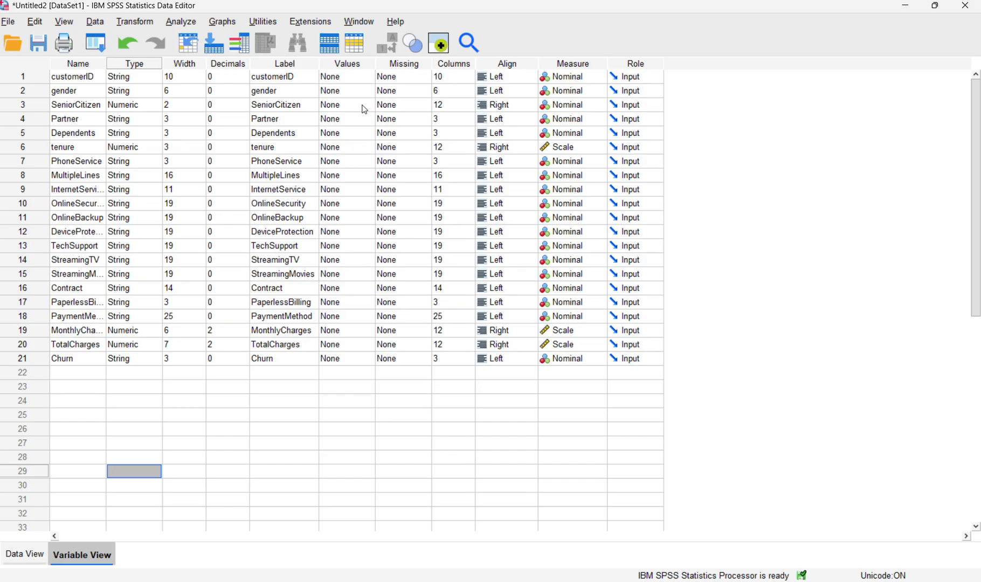
click(370, 81)
click(372, 79)
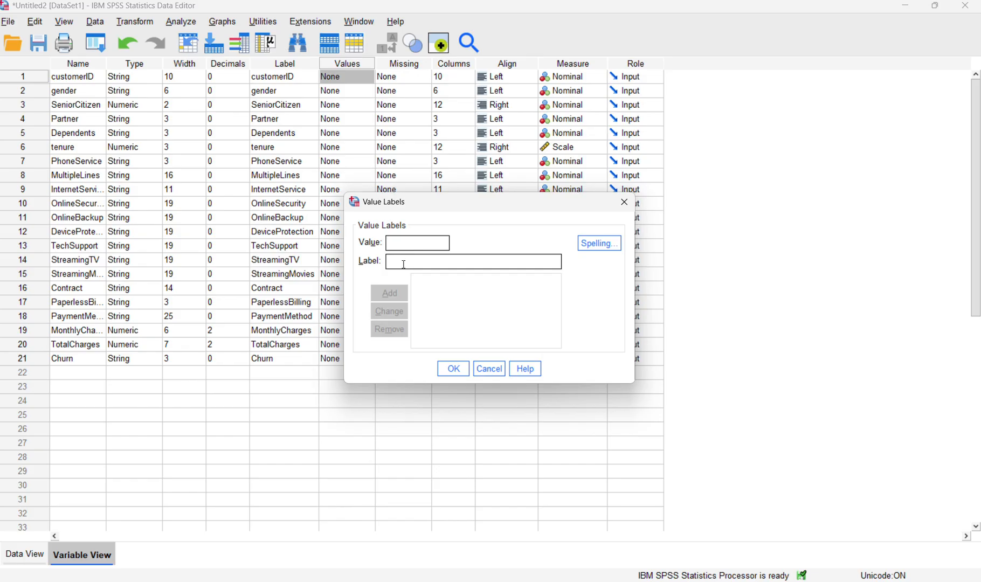
click(488, 369)
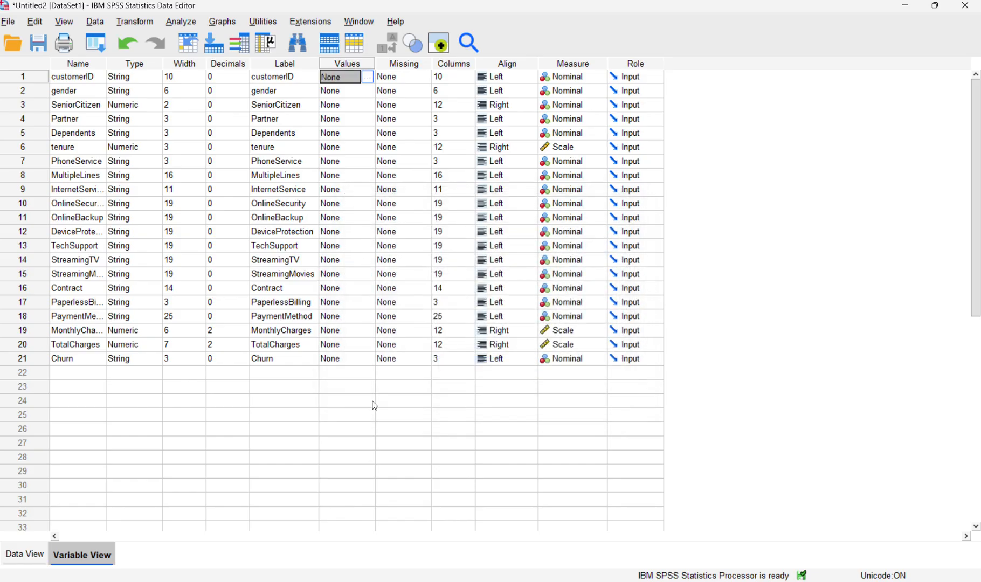
Step: Review the gender values in the case data and go back to the variable definitions
click(19, 555)
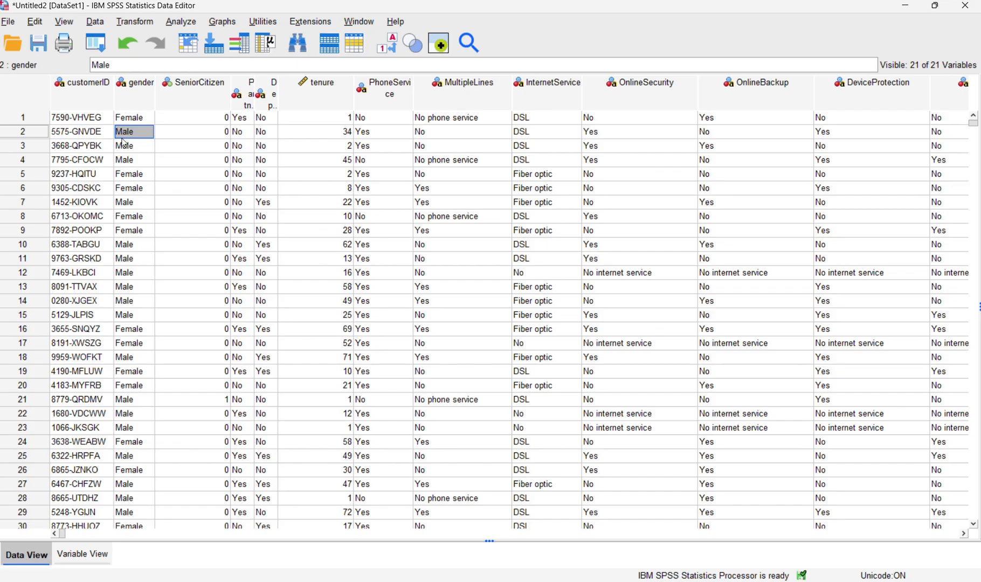
click(81, 554)
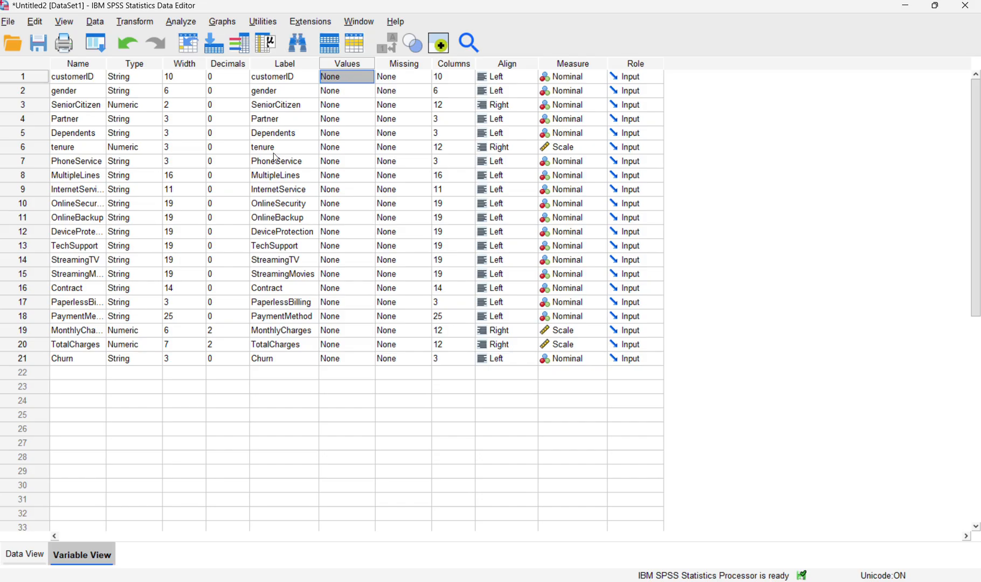
Step: Check the gender values in the case data, and add the value labels 1 = "Male" and 2 = "Female" for the customerID variable
click(17, 563)
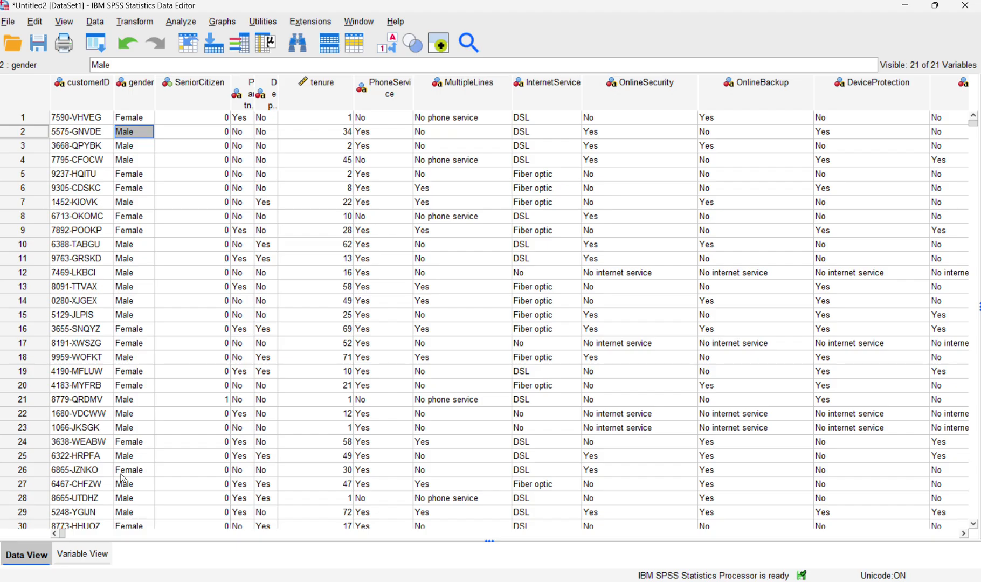
click(82, 554)
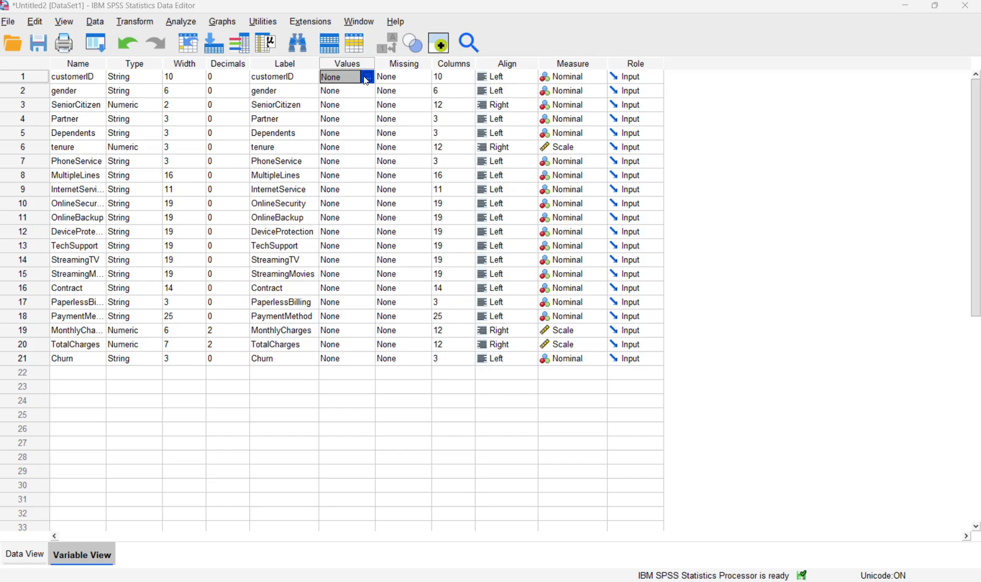
click(366, 77)
text(1)
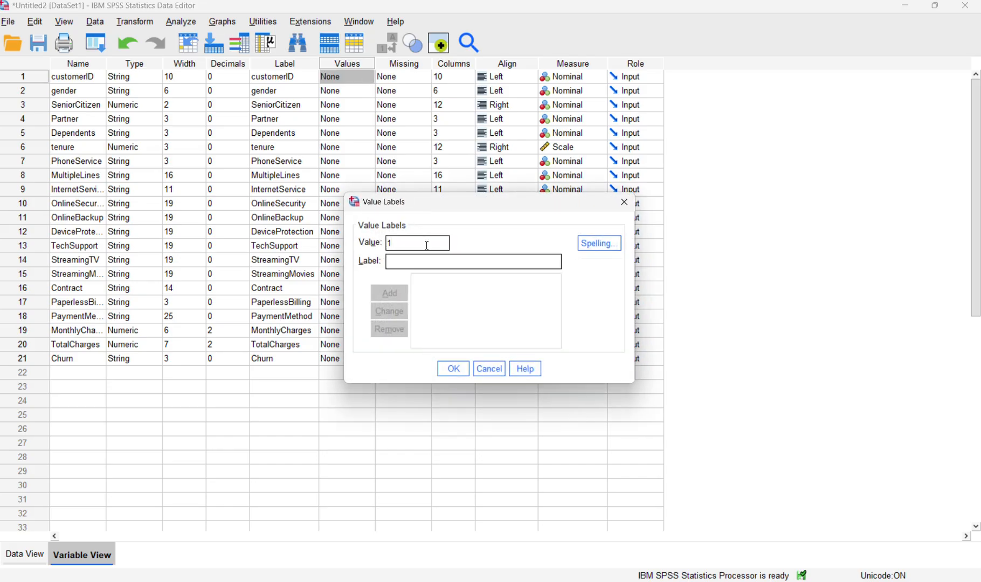
click(400, 265)
text(Male)
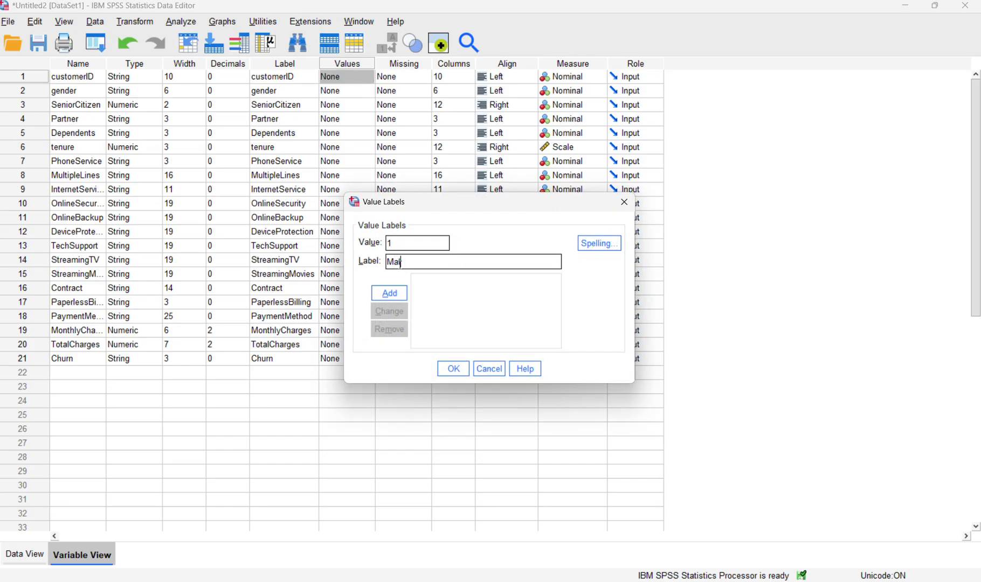
click(388, 288)
click(396, 262)
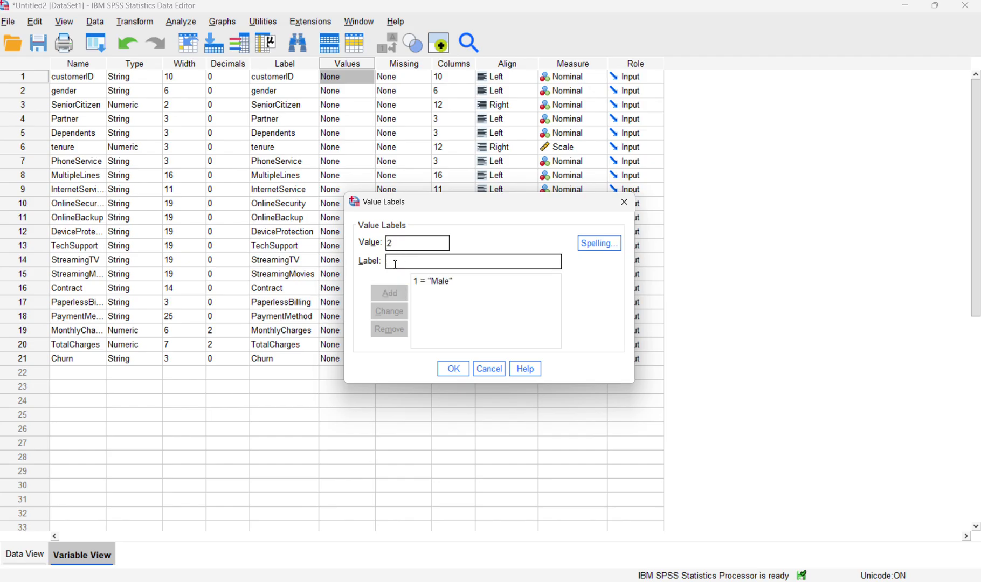
text(Female)
click(390, 294)
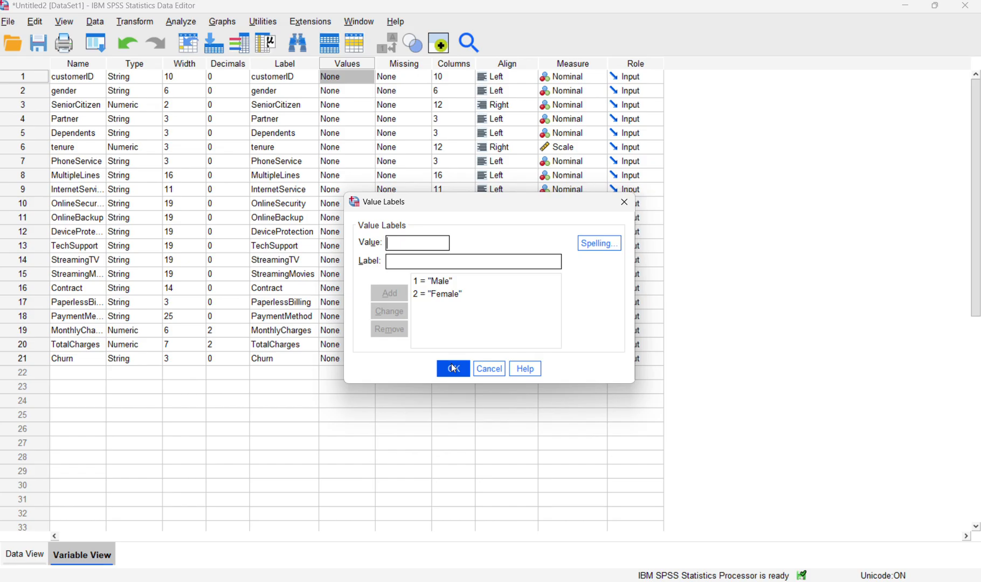
Step: Apply the Male and Female value labels to customerID and toggle value label display to check the gender entries in the data
click(455, 368)
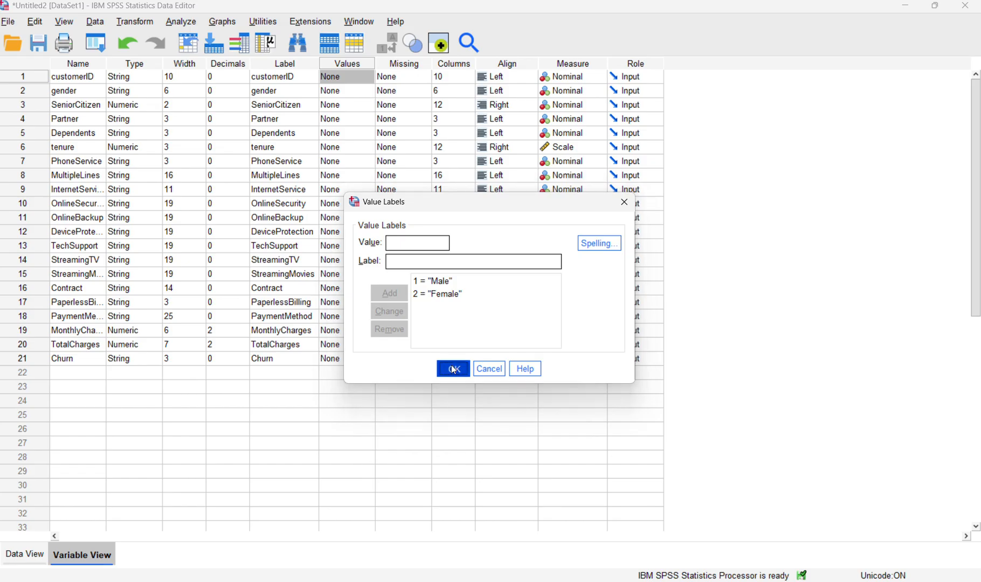
click(33, 550)
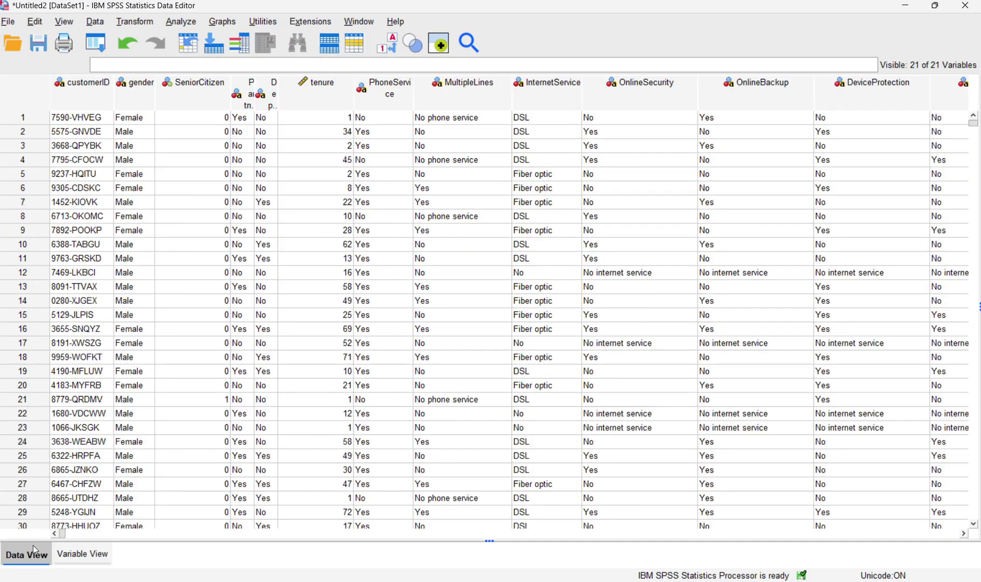
click(390, 50)
click(390, 51)
click(127, 190)
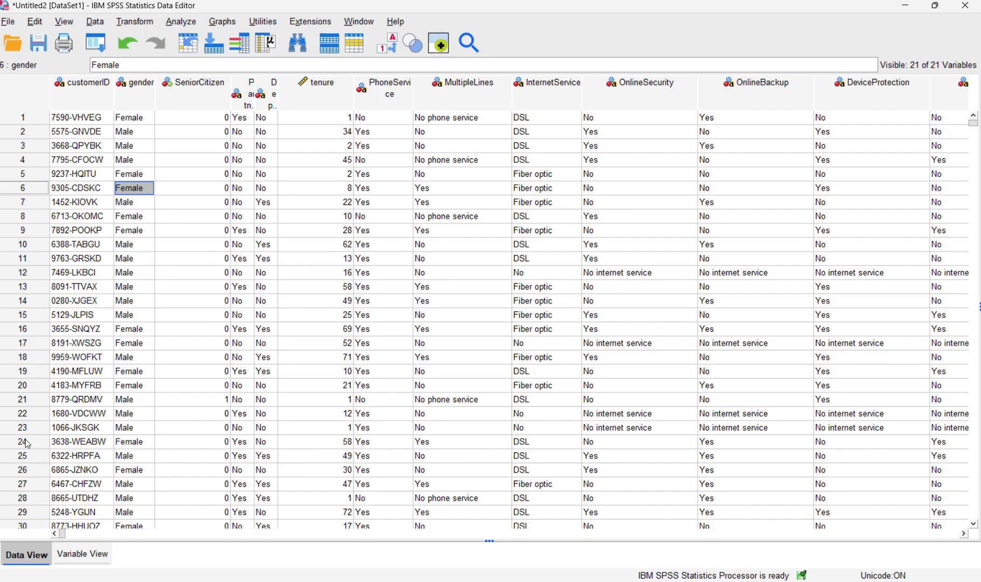
Step: Remove the value labels 1 = Male and 2 = Female from the customerID variable
click(68, 554)
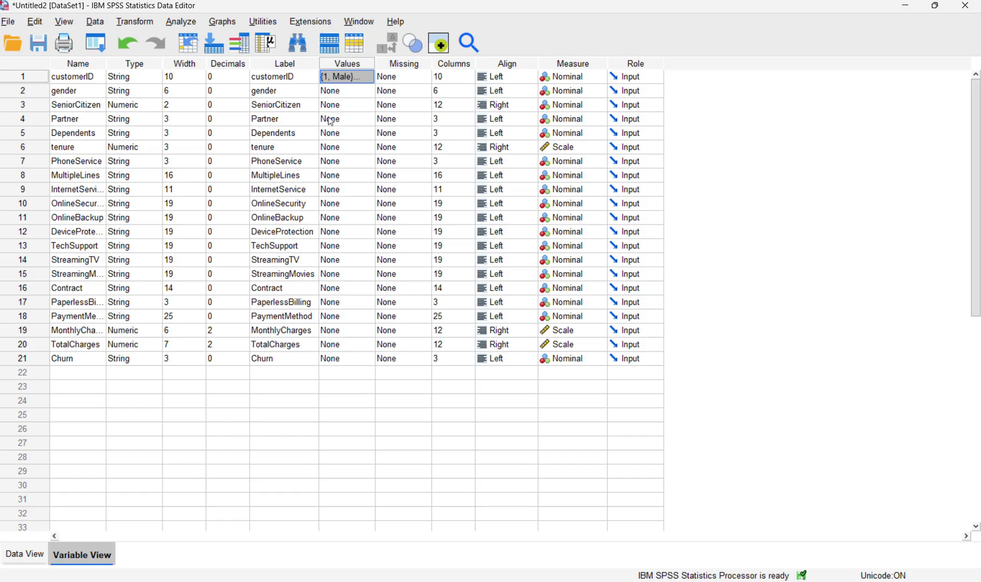
click(345, 96)
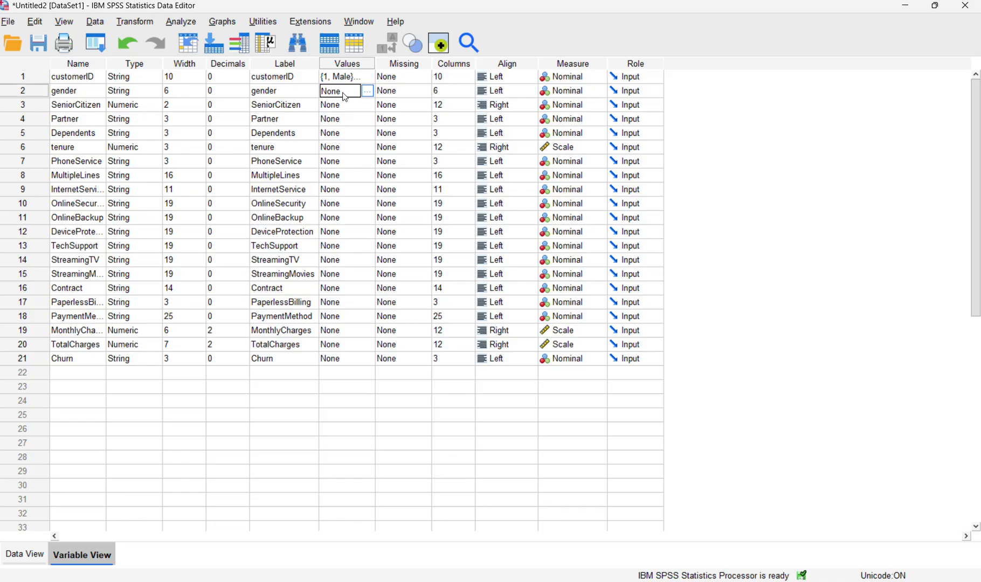
click(348, 79)
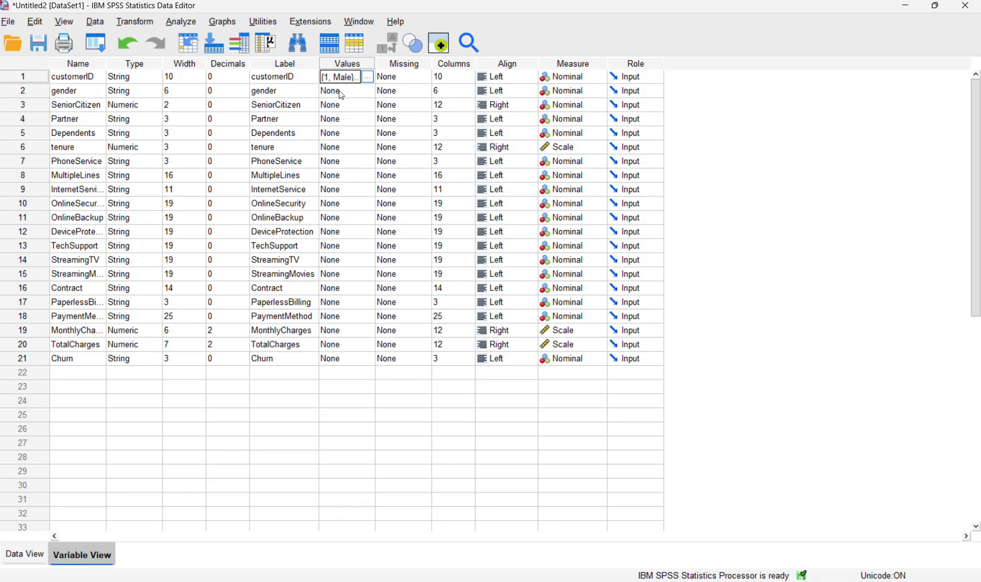
click(341, 94)
click(350, 81)
click(367, 77)
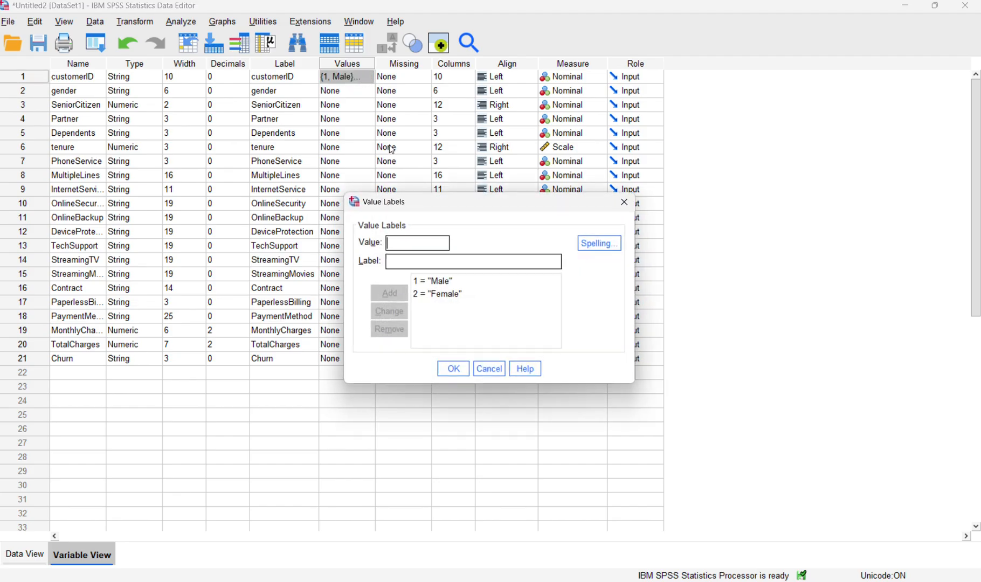
click(427, 286)
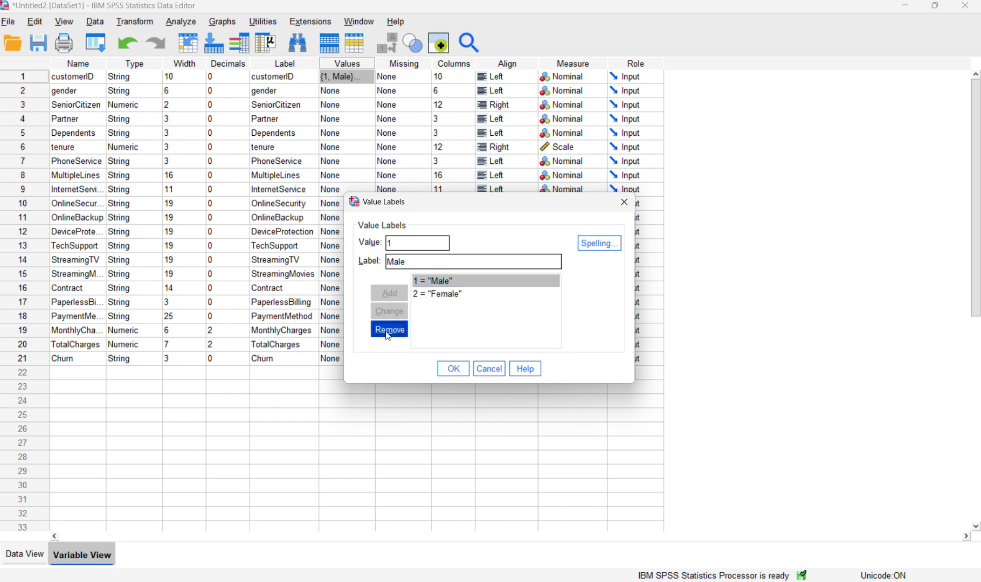
click(389, 329)
click(449, 281)
click(389, 329)
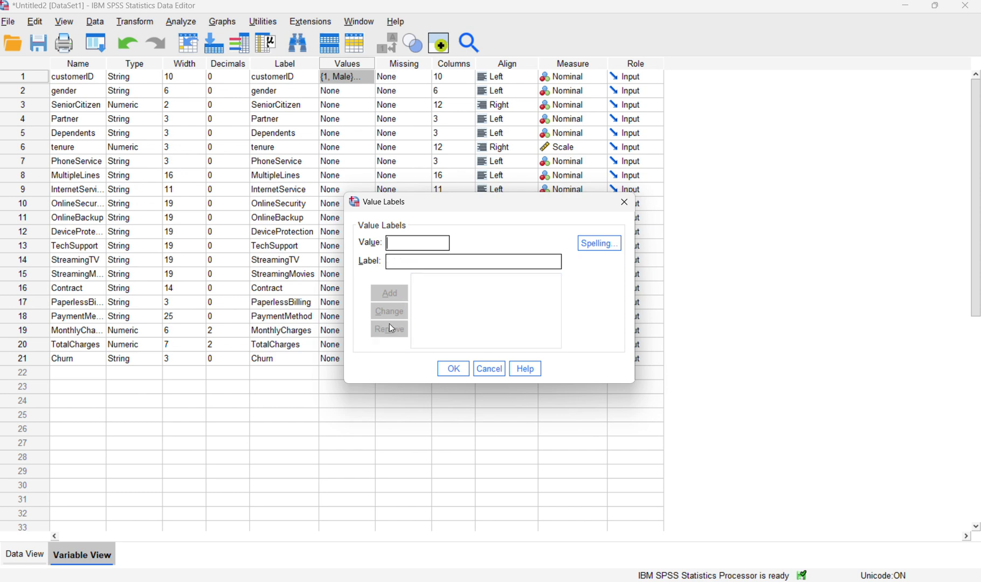
click(452, 368)
click(38, 554)
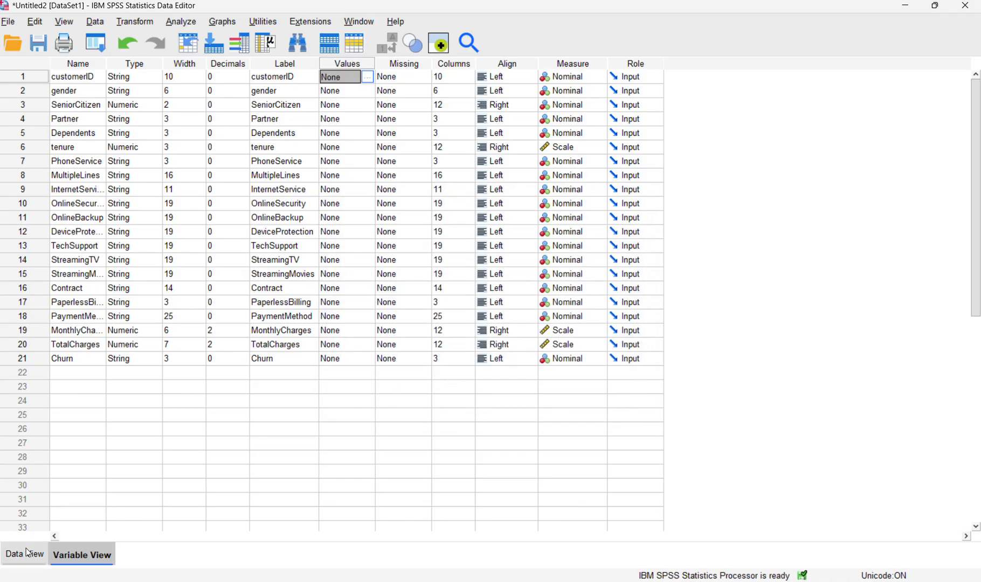
click(74, 552)
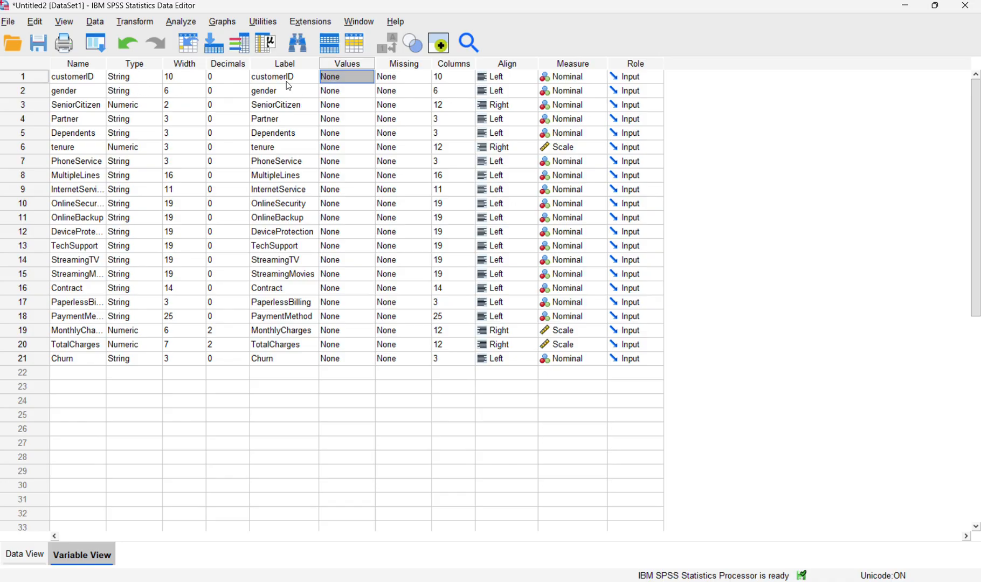
Step: Try changing the gender variable's type from String to Numeric, check the data, and undo the type change
click(337, 91)
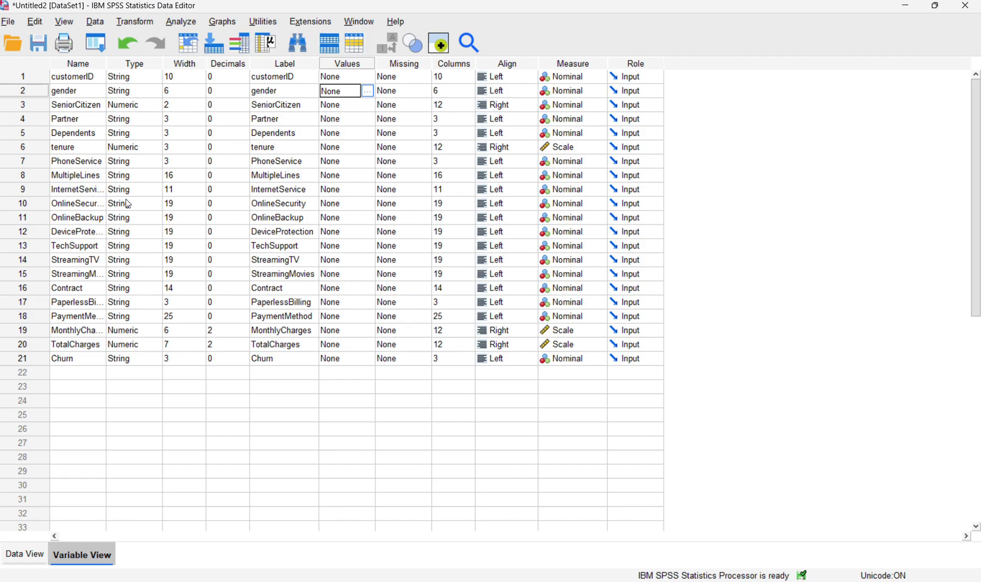
click(24, 559)
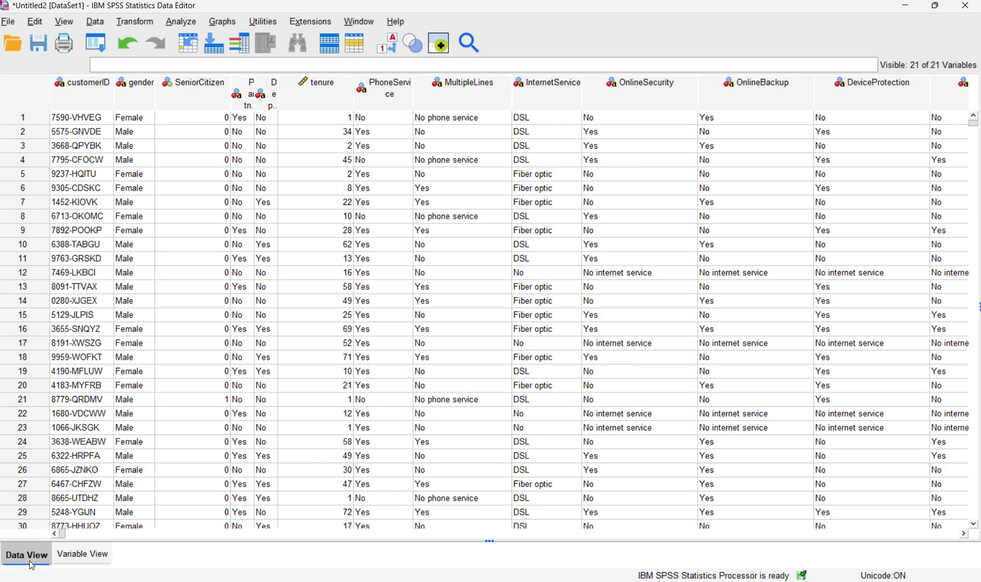
click(68, 555)
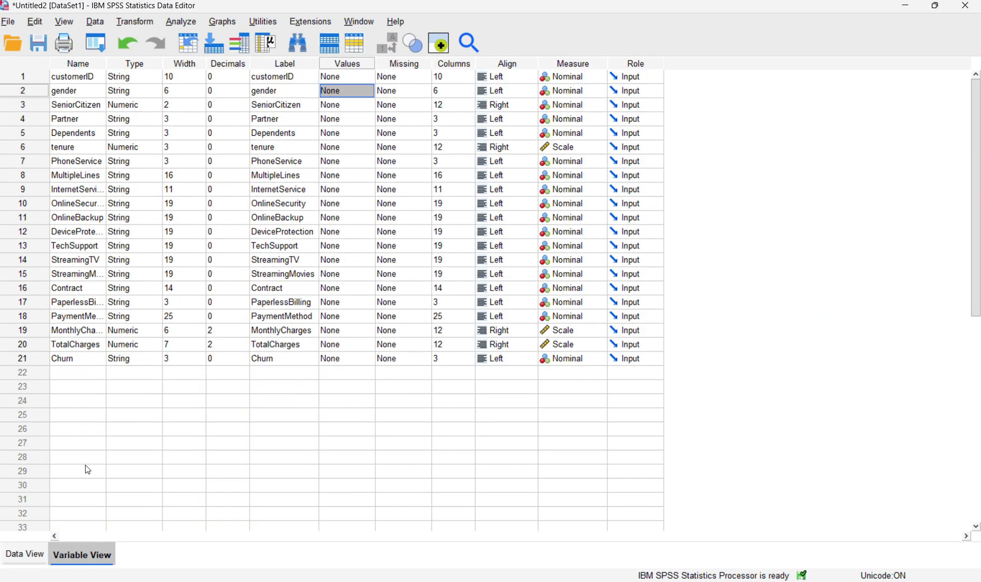
click(128, 93)
click(155, 91)
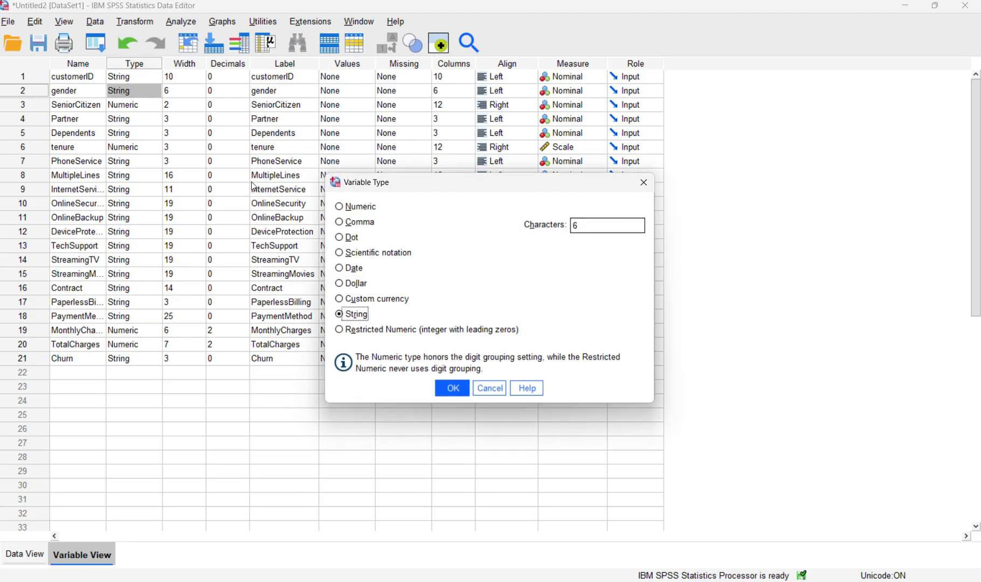
click(348, 208)
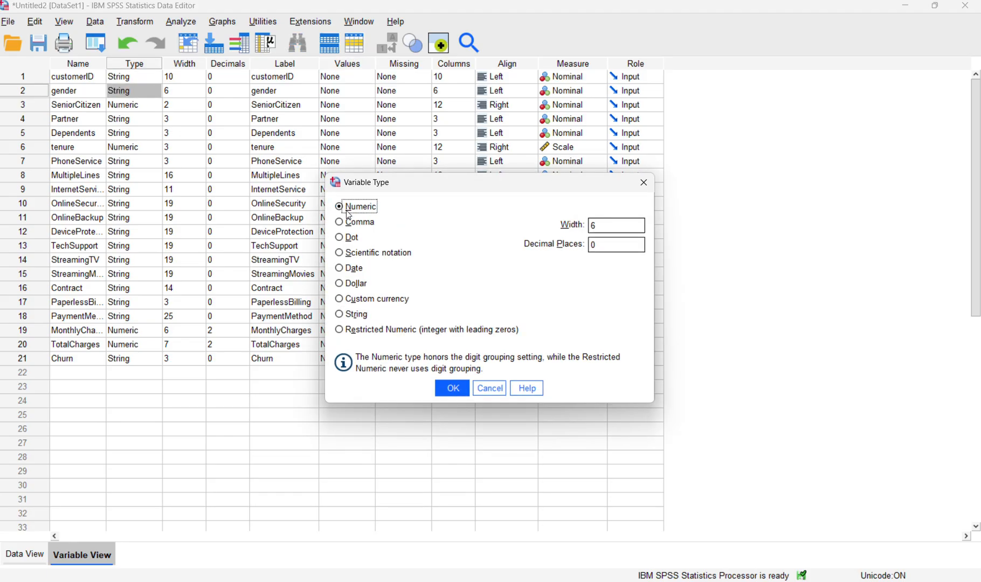
click(451, 388)
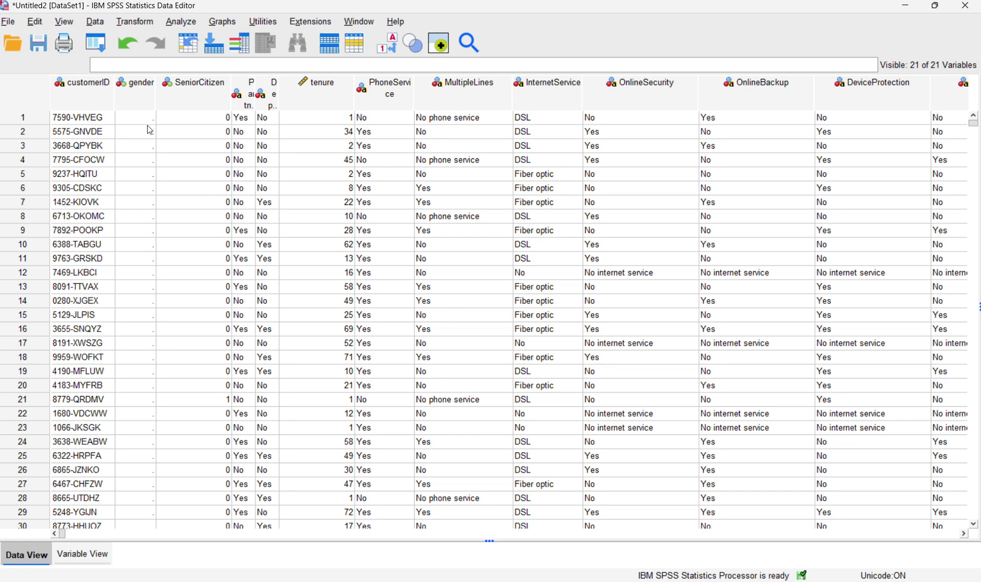
click(127, 44)
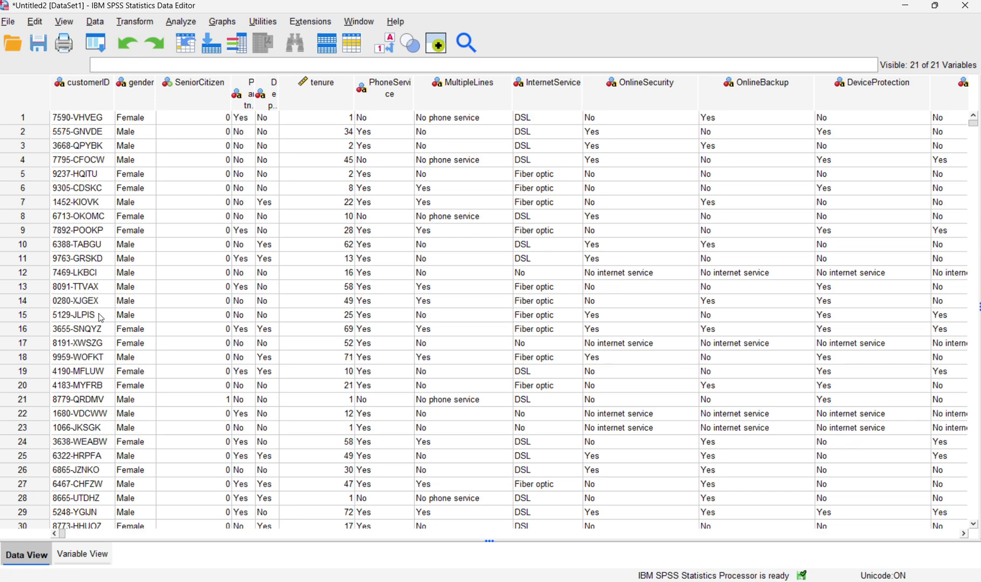
Step: Define the value labels 1 = Male and 2 = Female for the gender variable
click(86, 554)
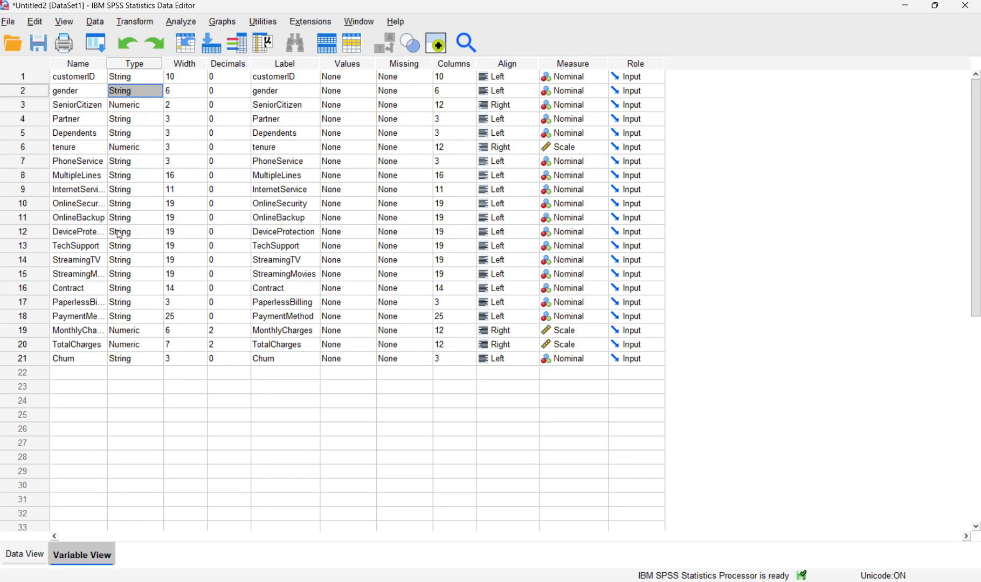
click(360, 90)
click(374, 91)
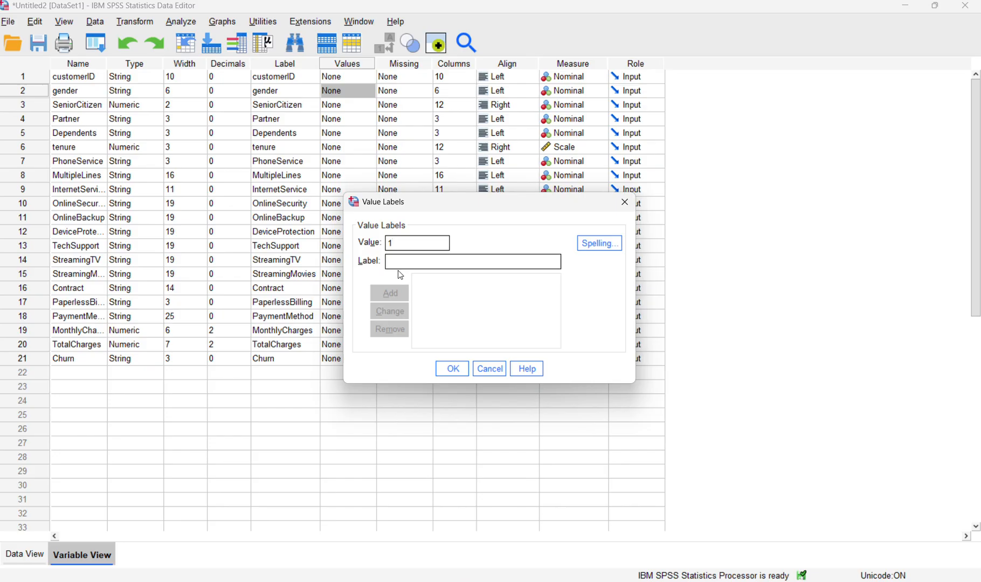
click(408, 261)
text(Male)
click(397, 291)
click(407, 261)
text(Fema)
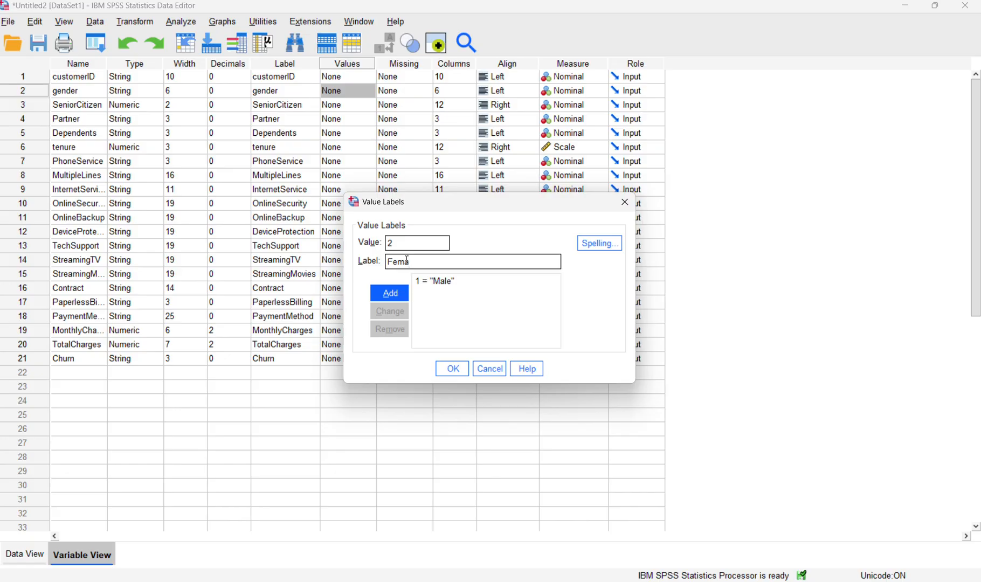
click(384, 296)
click(454, 368)
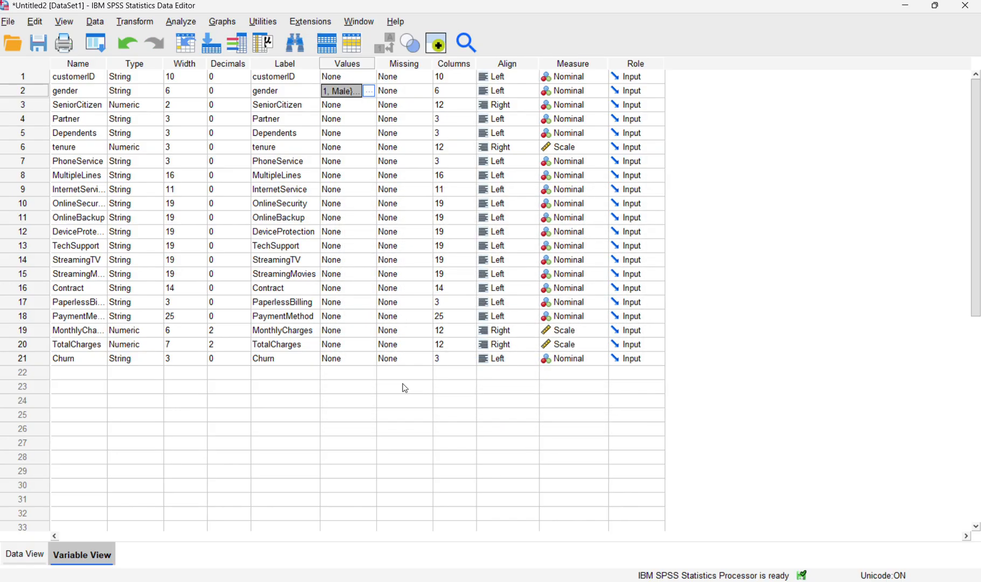
Step: Toggle value label display in the data and inspect how the gender entries are shown
click(25, 554)
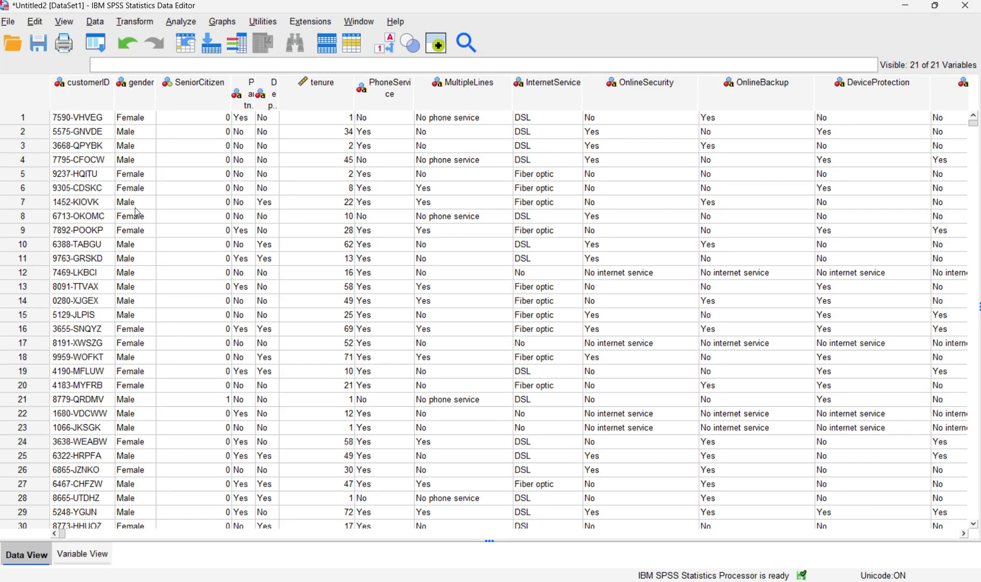
click(386, 47)
click(385, 48)
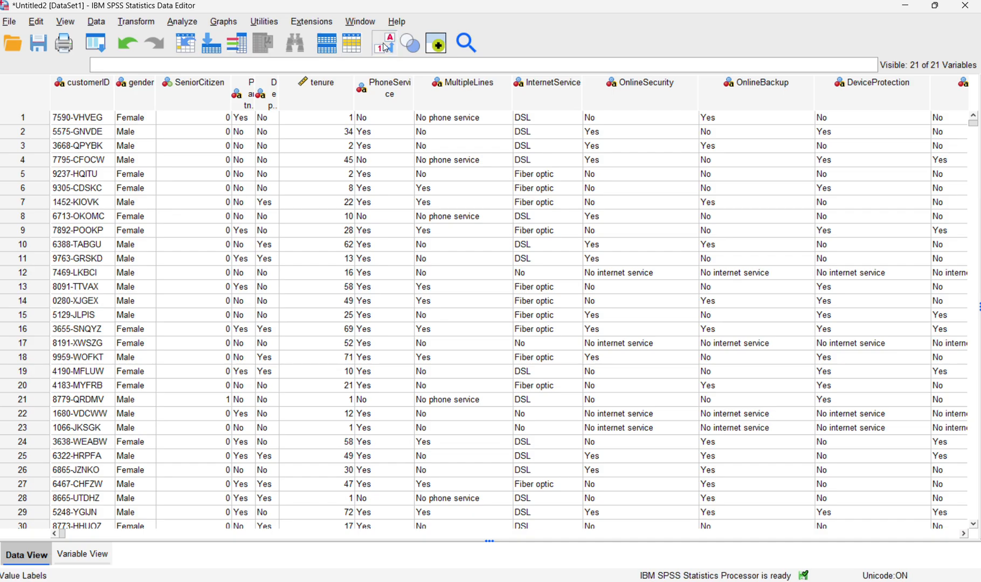
click(386, 48)
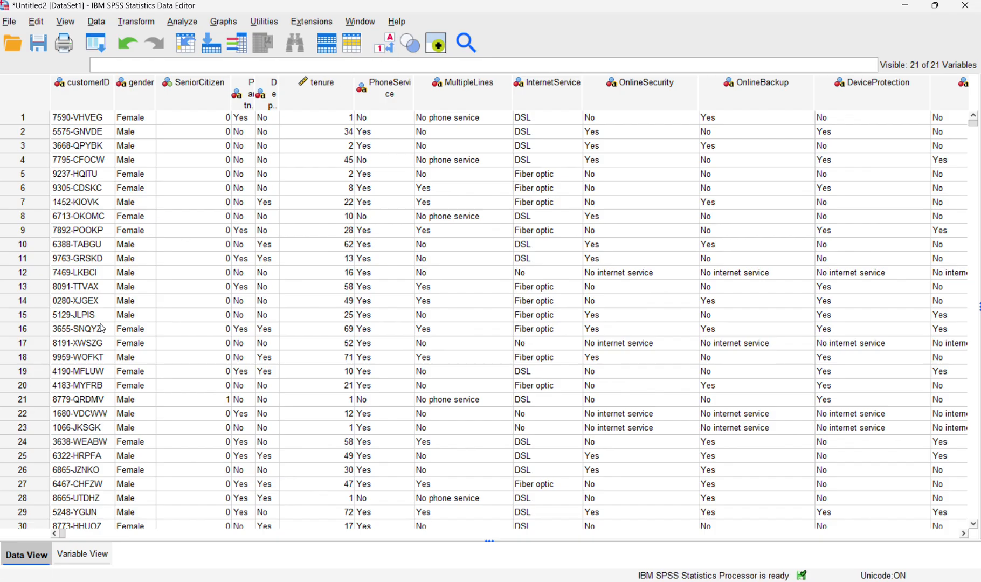
click(134, 190)
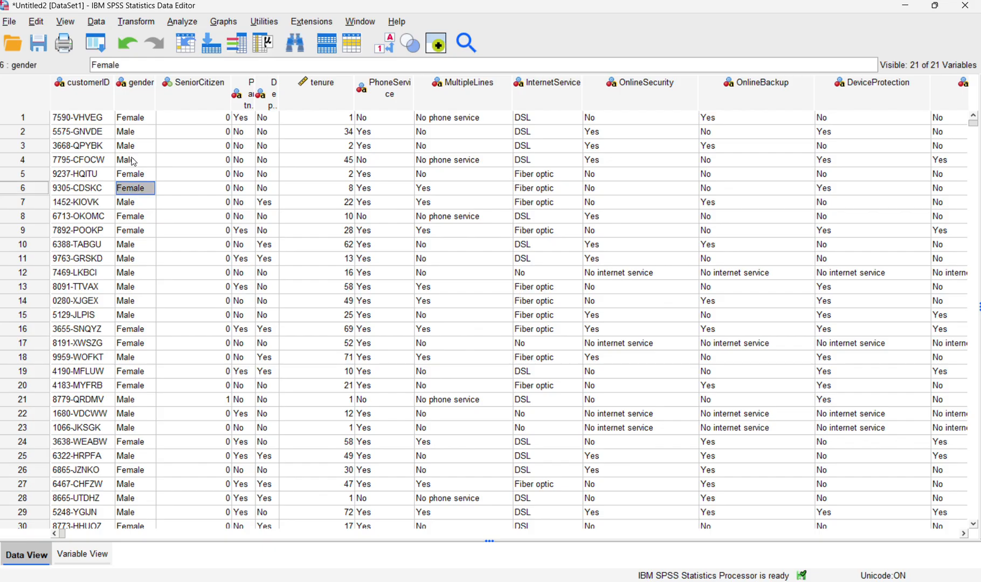
Step: Replace all Male entries in the gender column with 1
click(134, 98)
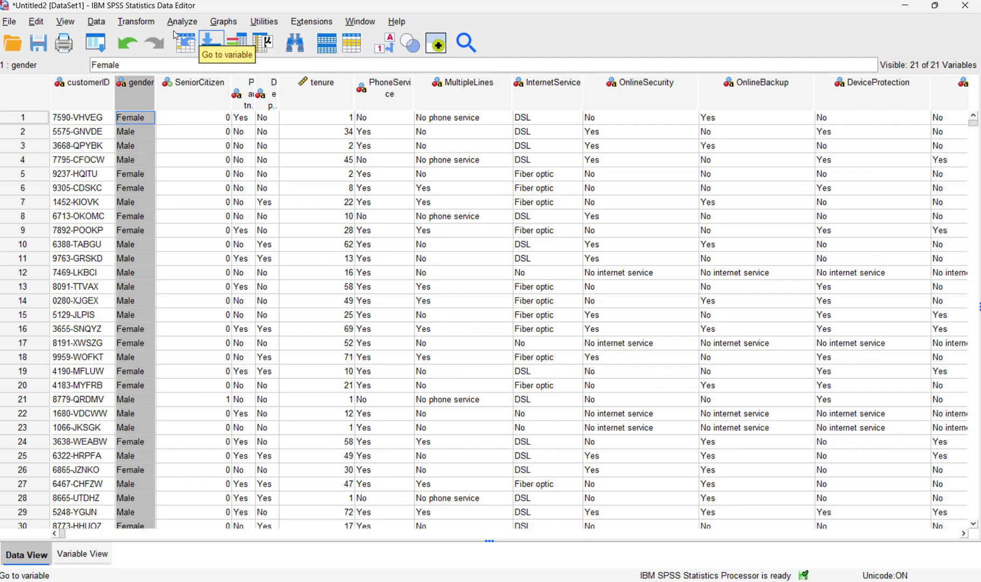
click(61, 23)
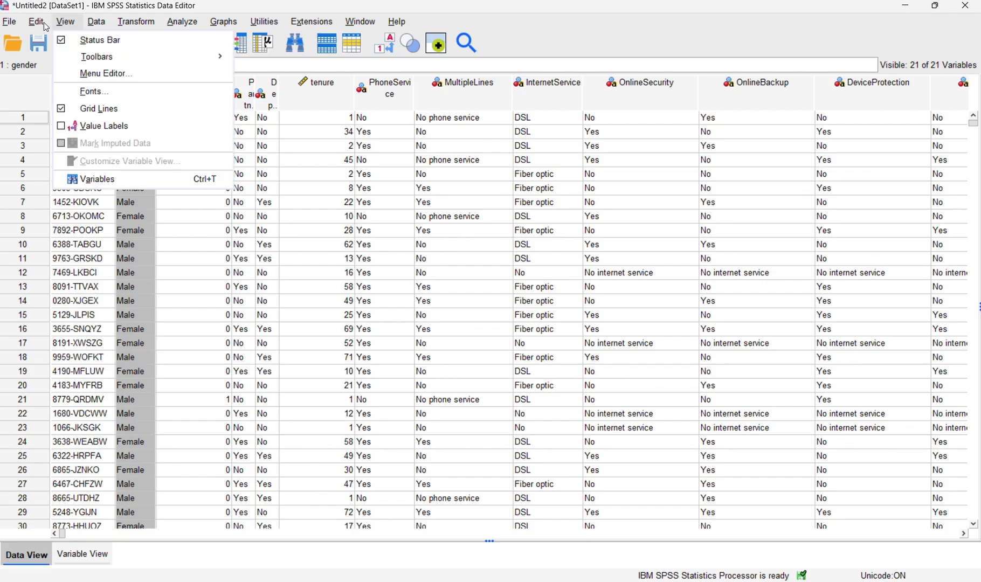
mouse_move(37, 23)
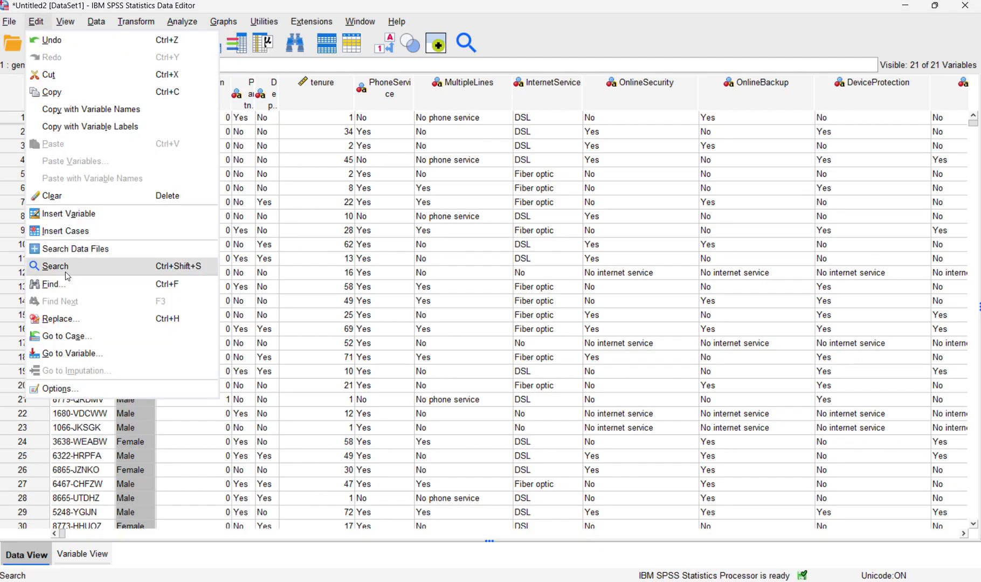
click(57, 319)
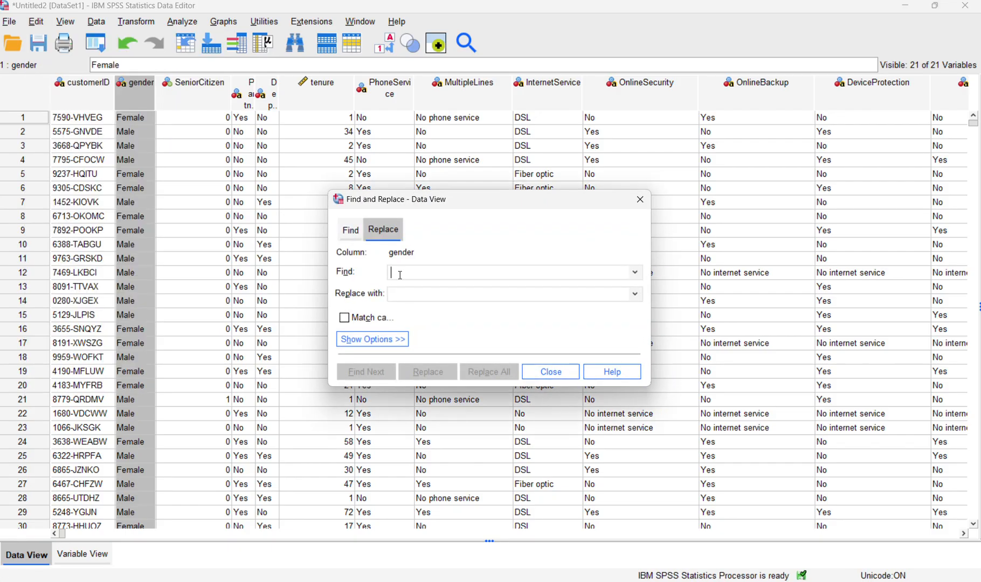
text(Male)
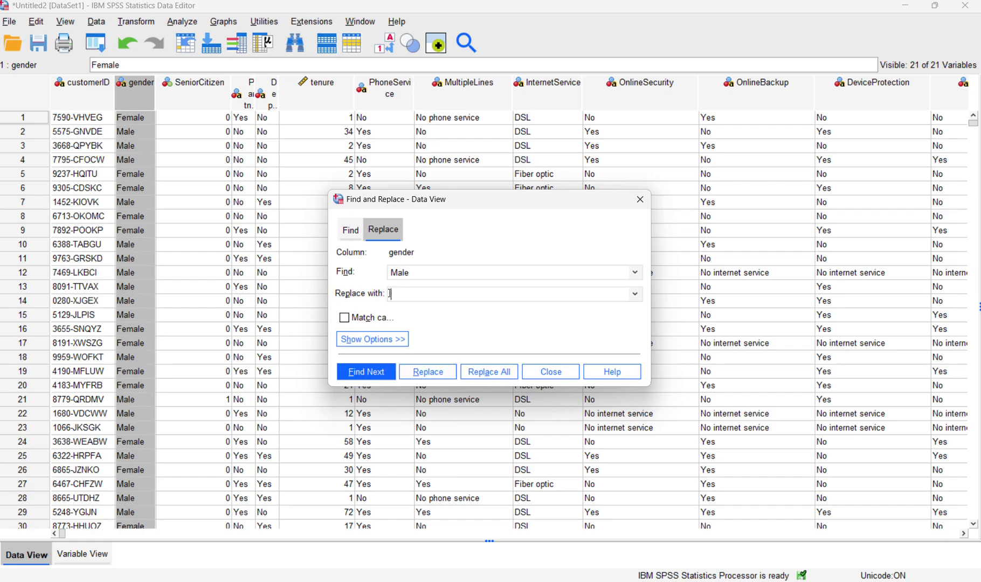
click(486, 372)
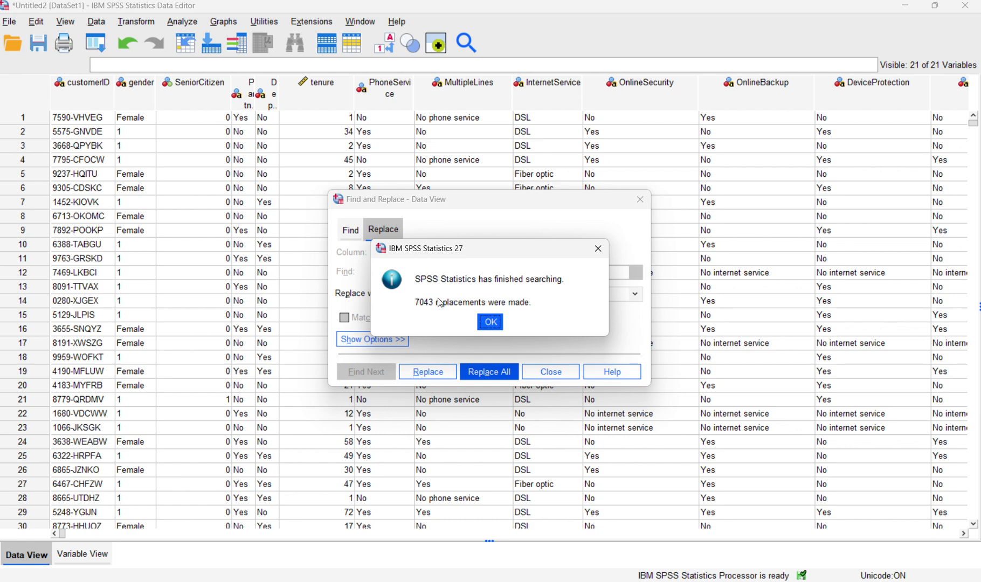
click(490, 322)
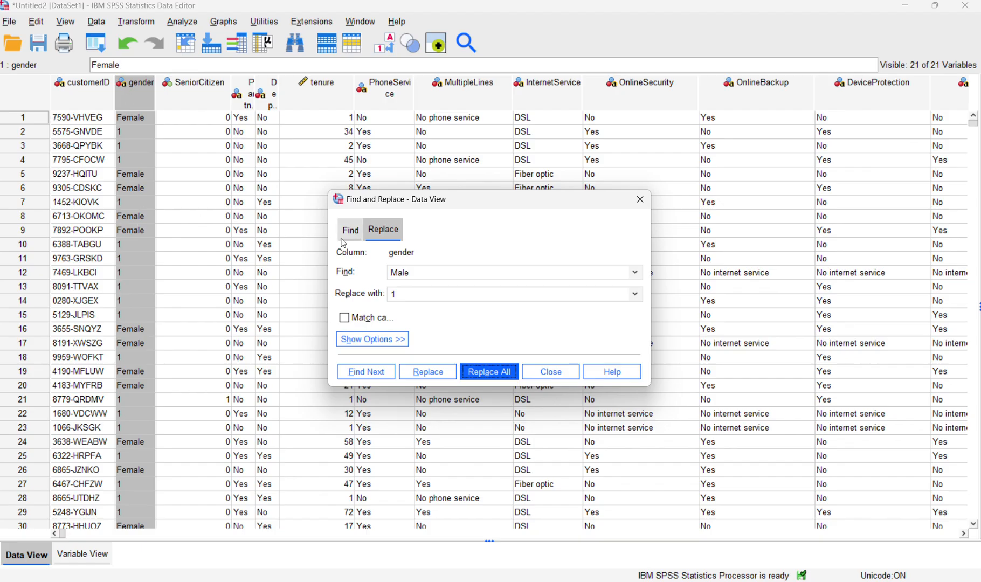
Step: Replace all Female entries in the gender column with 2
click(413, 272)
double_click(413, 271)
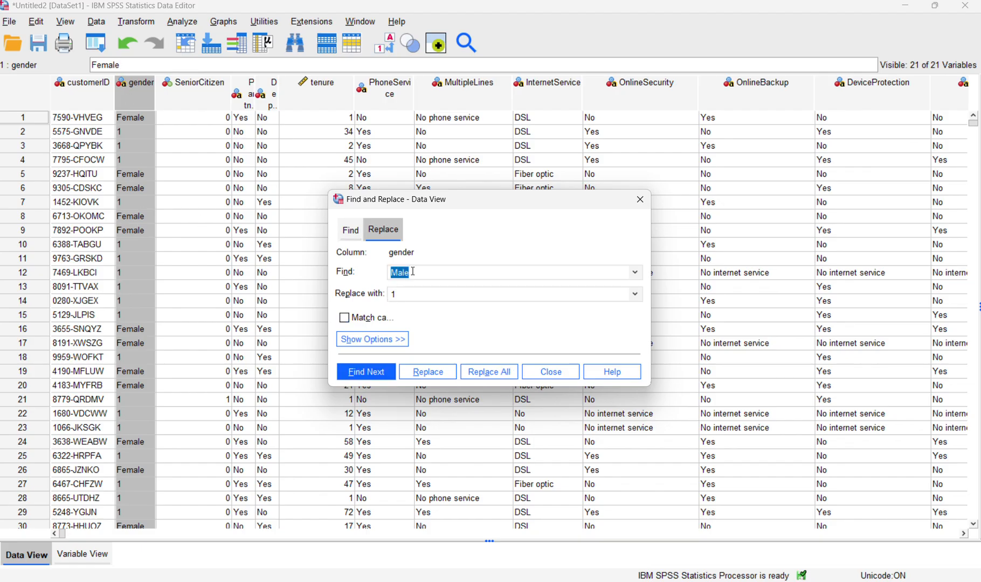
text(Female)
click(479, 373)
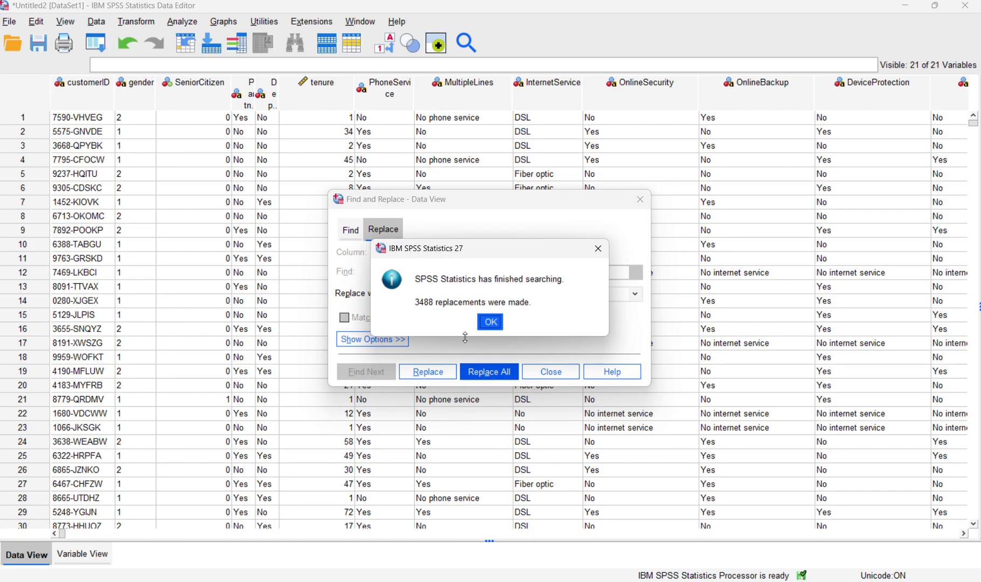
Step: Close the finished replacement and toggle value label display repeatedly to compare the gender codes with their Male and Female labels
click(488, 323)
click(551, 369)
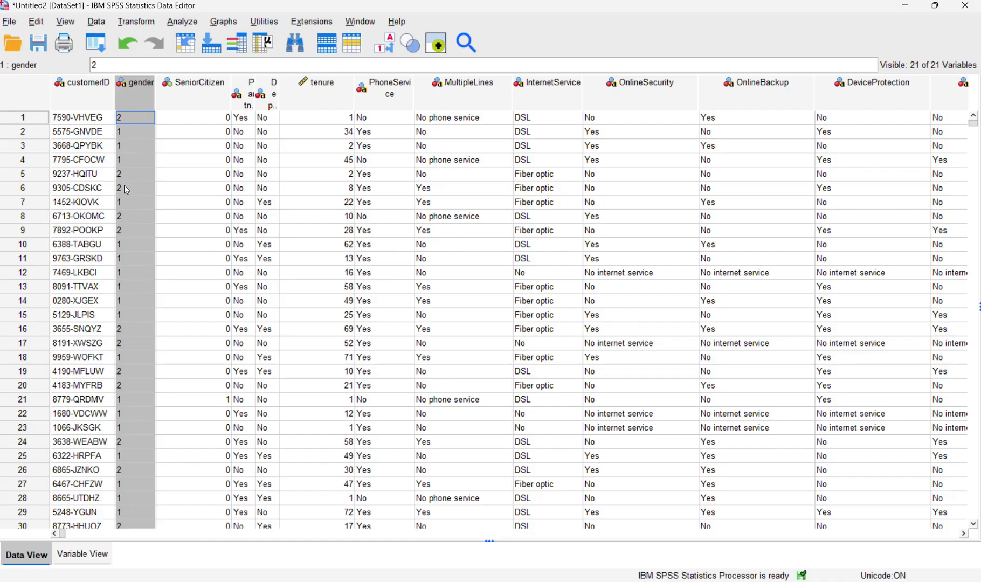
click(384, 47)
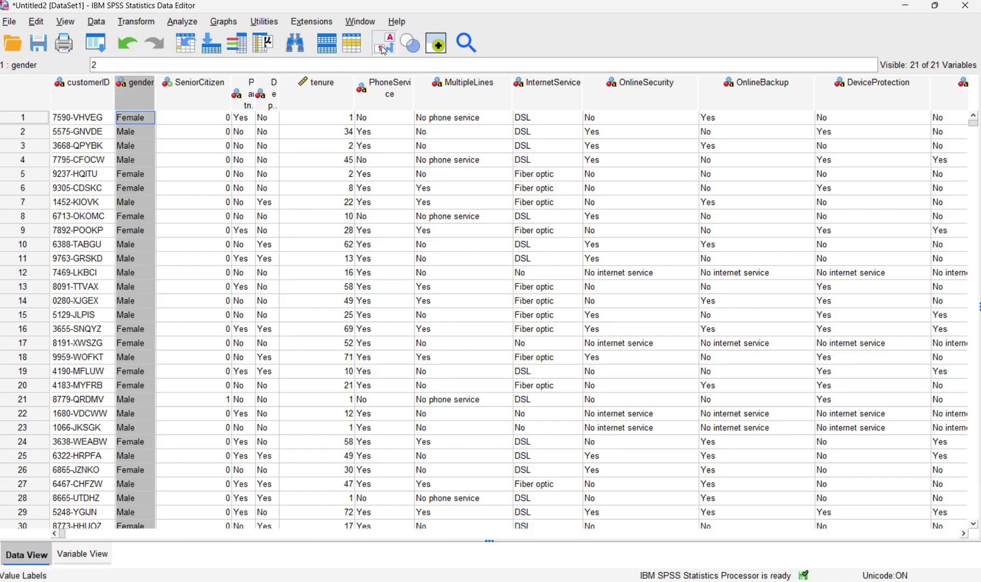
click(384, 48)
click(384, 48)
click(384, 49)
click(384, 48)
click(384, 48)
click(384, 48)
click(383, 49)
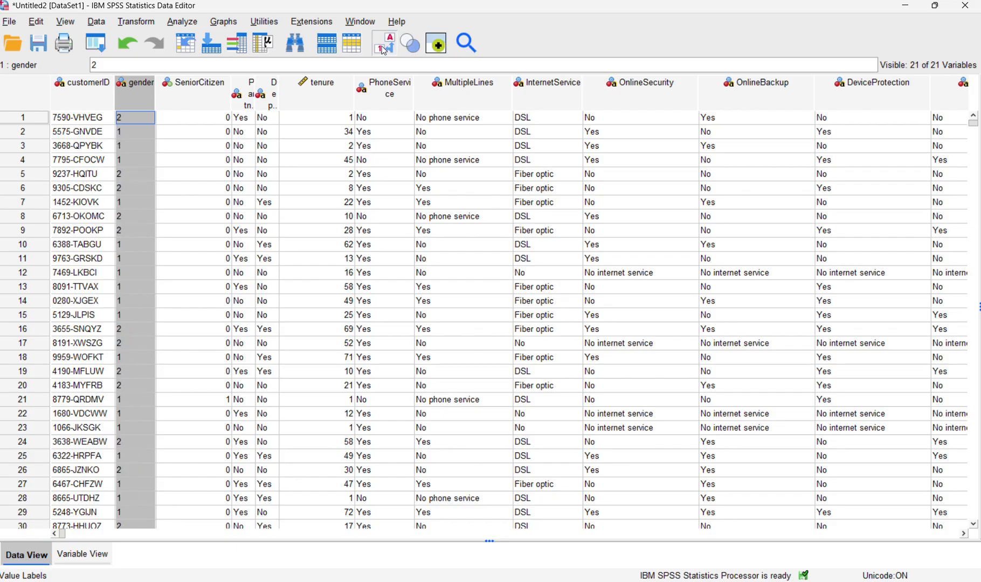
click(384, 48)
click(383, 48)
click(384, 49)
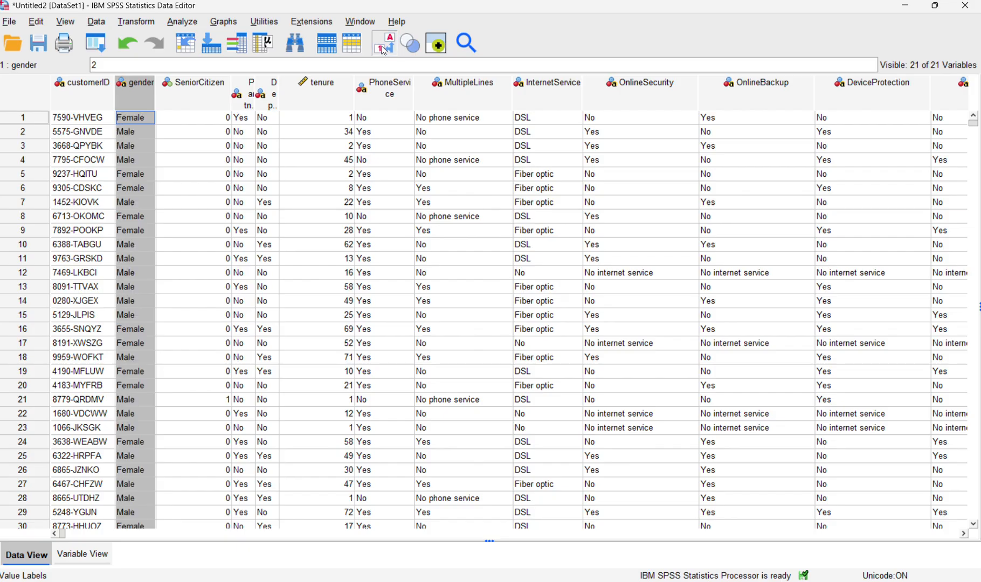
click(383, 48)
click(383, 49)
click(383, 49)
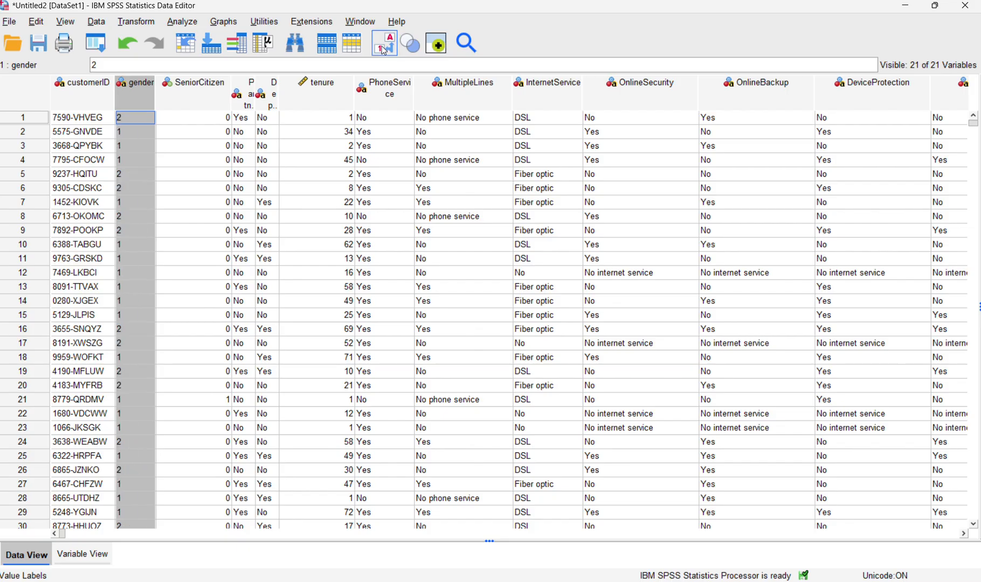
click(383, 49)
click(384, 49)
click(384, 49)
Step: Look through several hundred rows of the data to check that the gender column displays its value labels throughout
scroll(100, 208, down, 20)
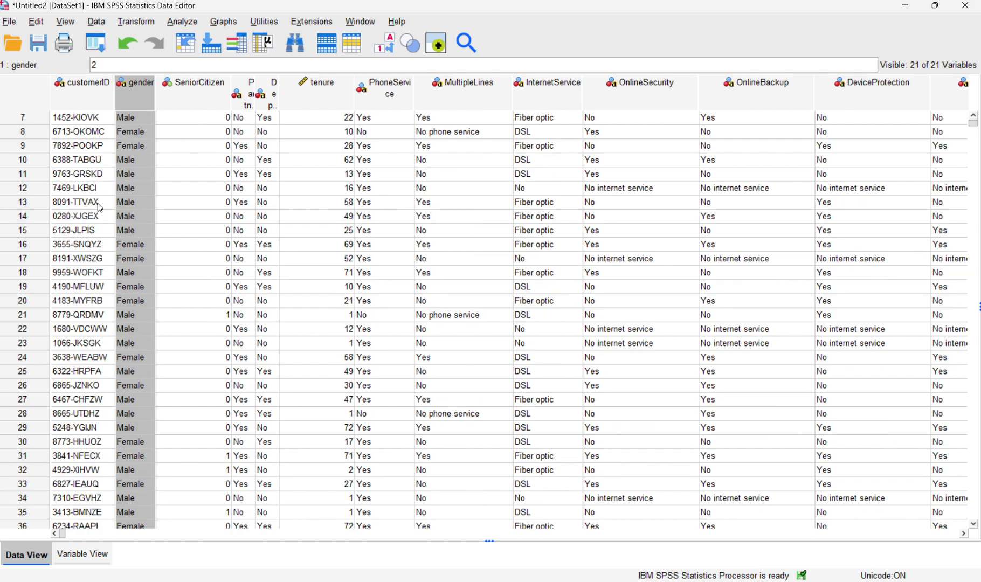
scroll(100, 207, down, 20)
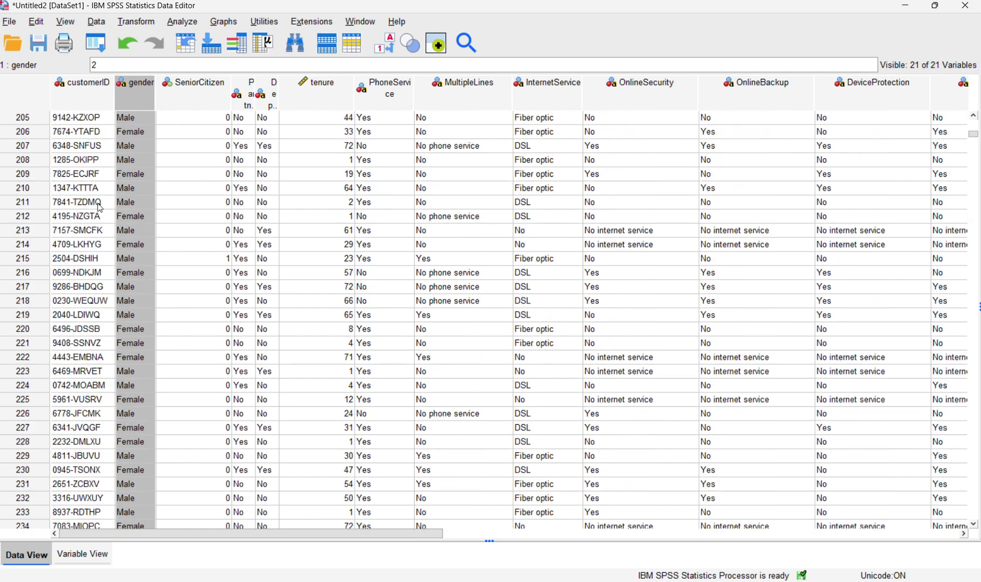
scroll(101, 208, down, 20)
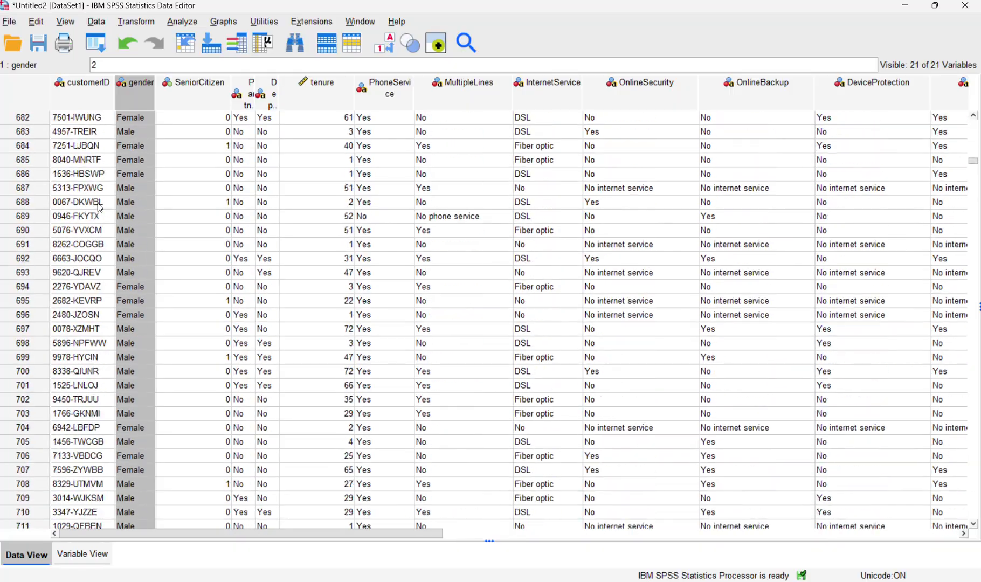
scroll(100, 208, up, 20)
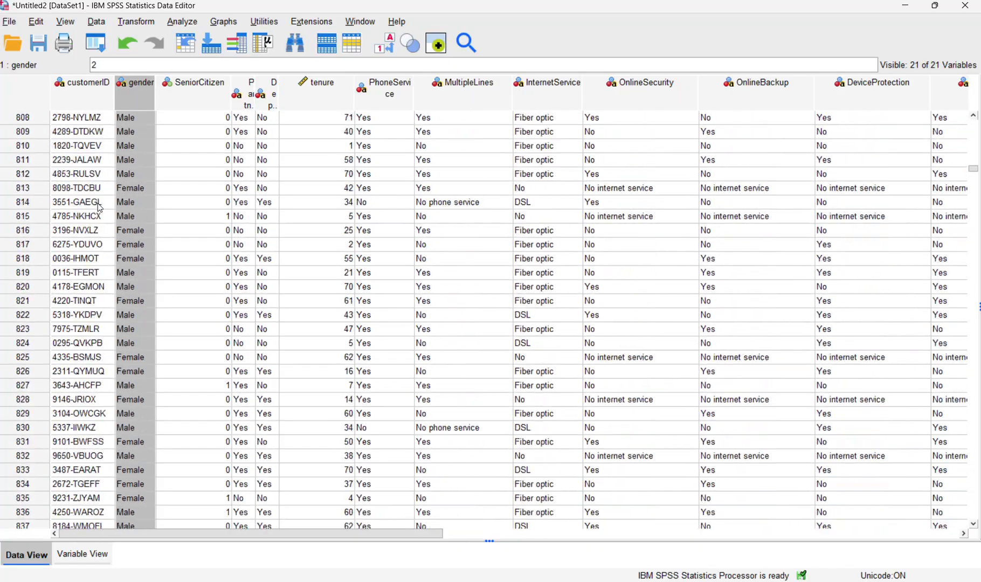
scroll(101, 208, up, 20)
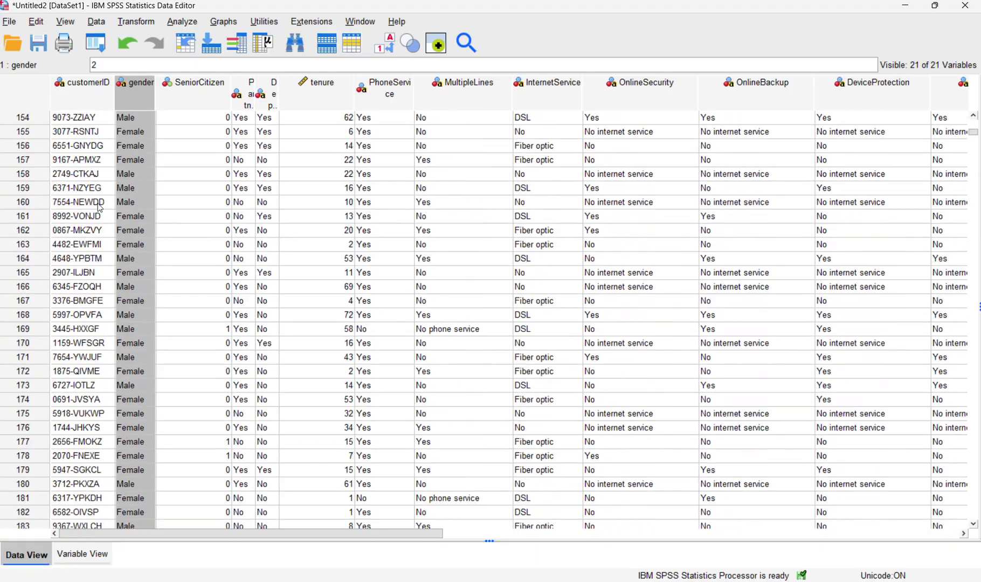
Step: Define the value labels 0 = No and 1 = Yes for SeniorCitizen, and switch the data display back to raw codes
click(208, 118)
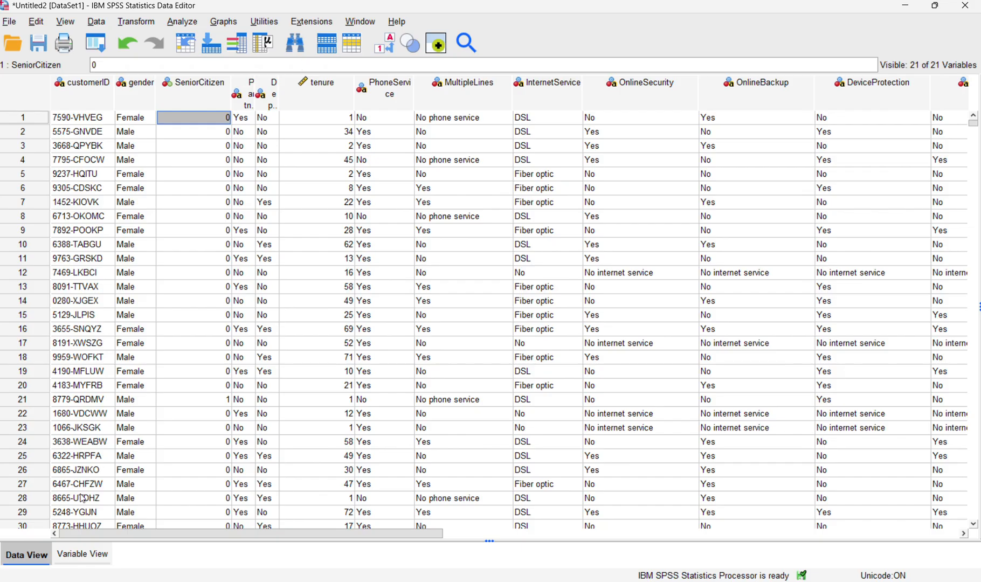
click(94, 554)
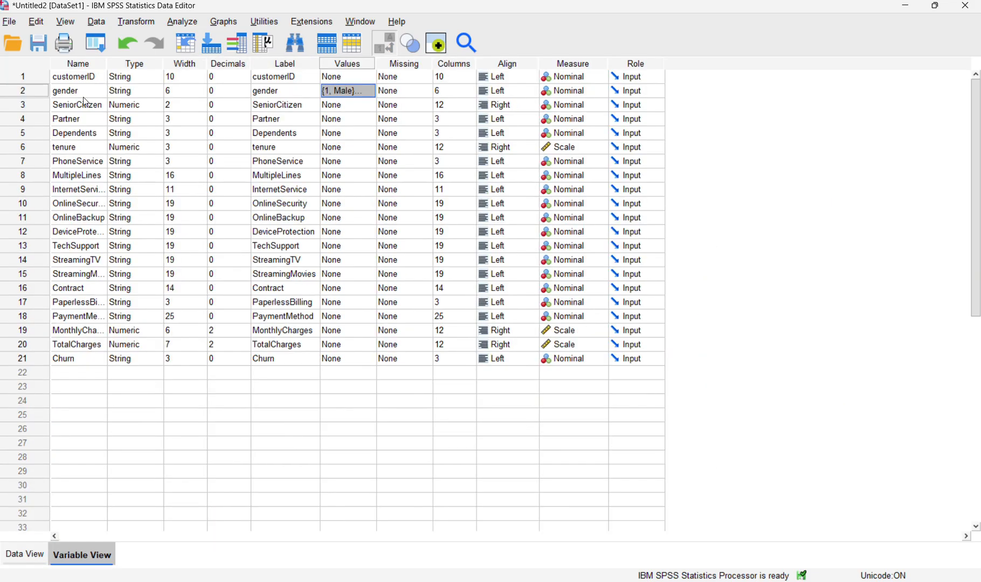
click(335, 109)
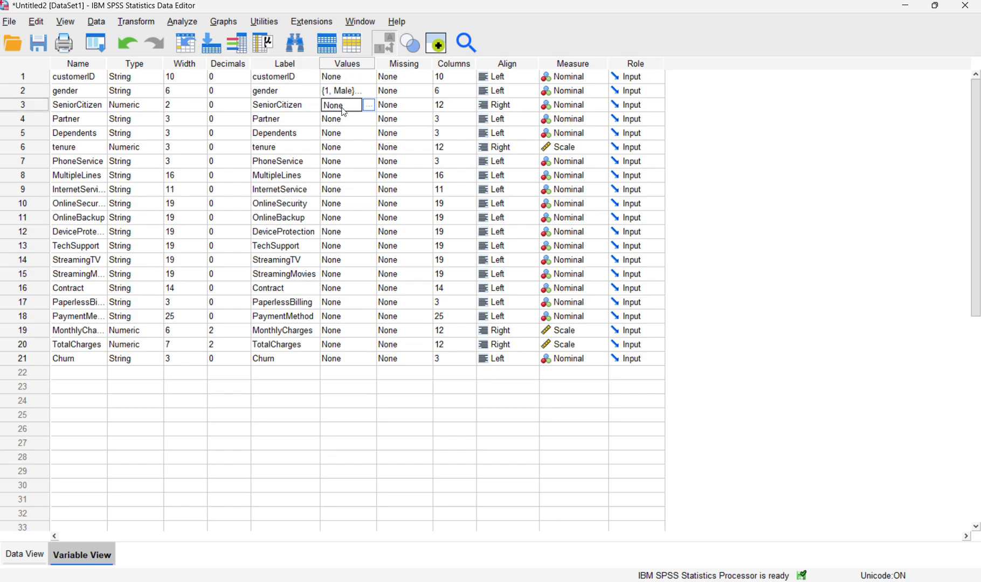
click(369, 105)
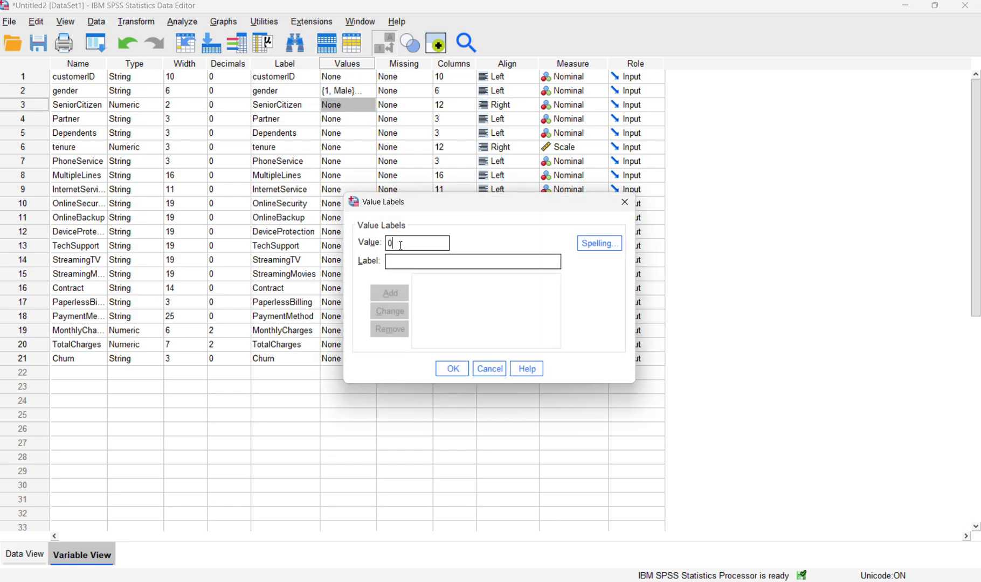
click(399, 261)
text(No)
click(393, 288)
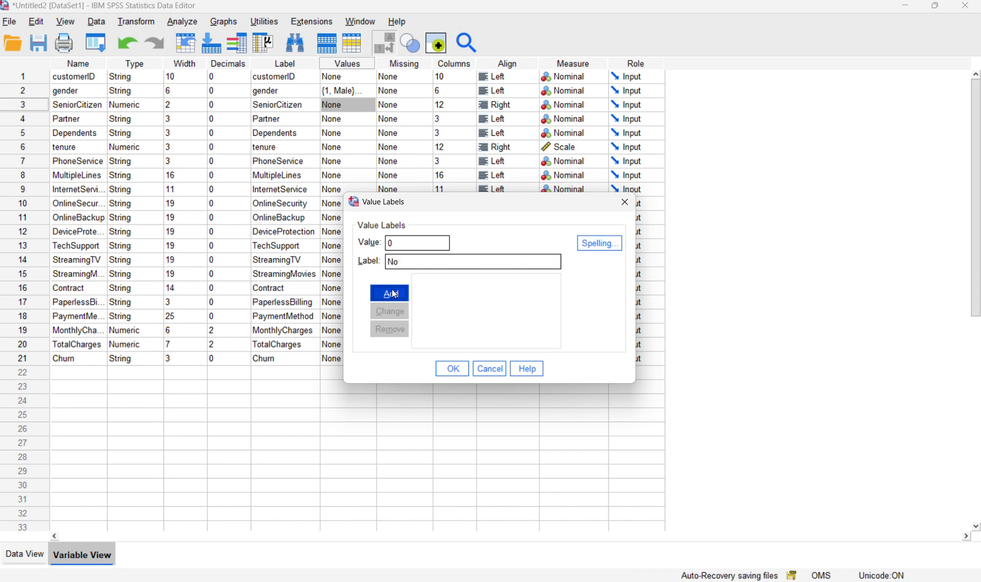
text(1)
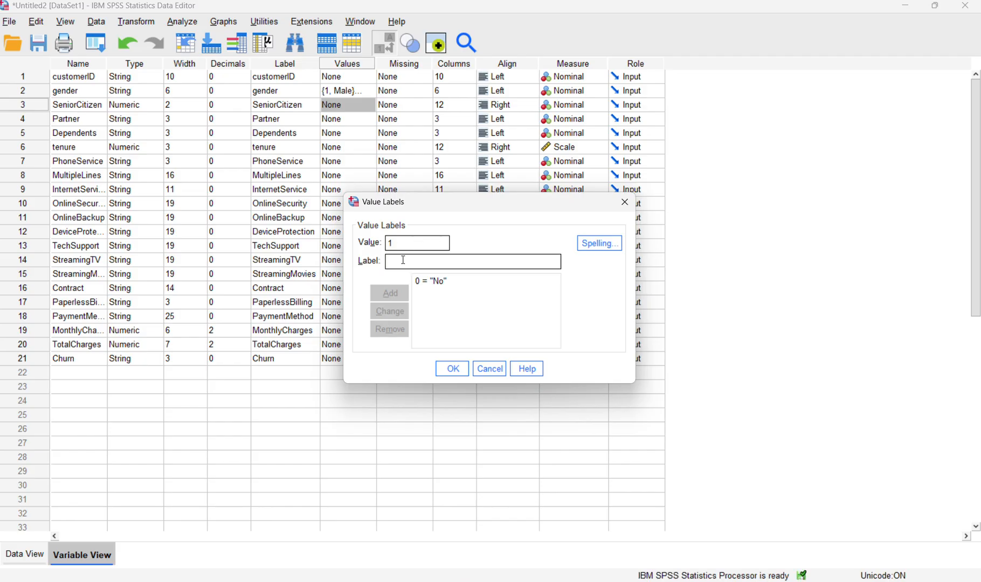
click(403, 261)
text(Yes)
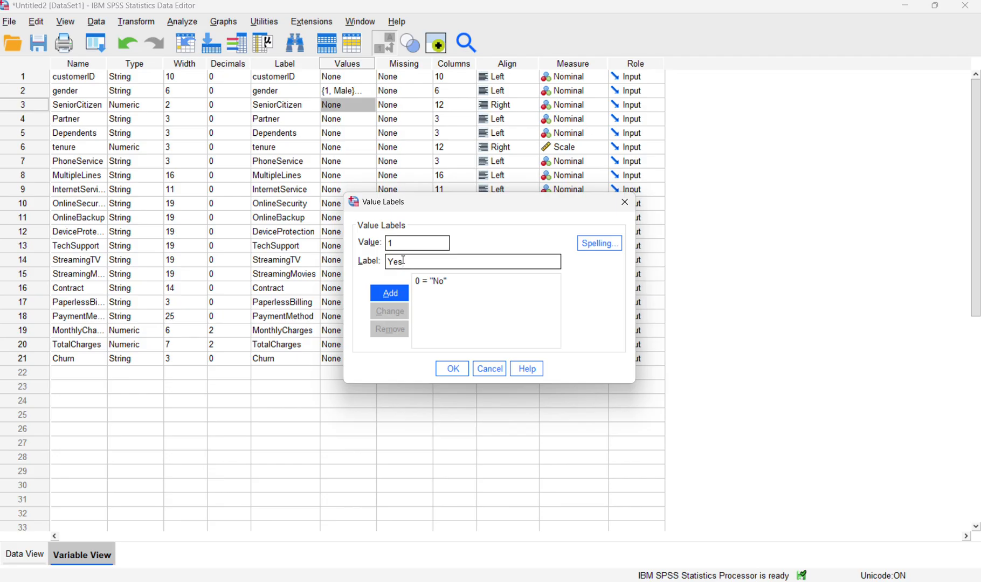
click(395, 294)
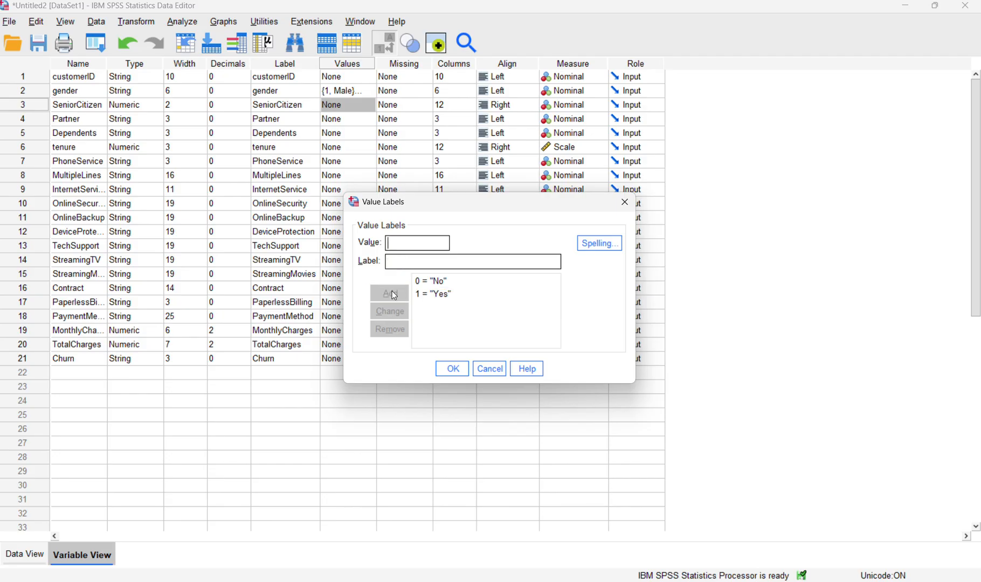
click(452, 368)
click(23, 547)
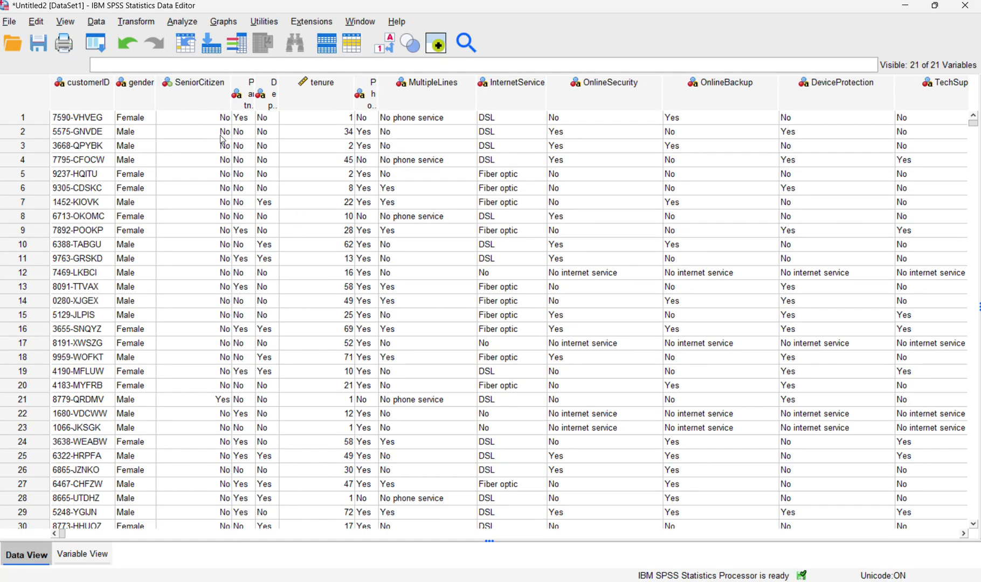
click(392, 47)
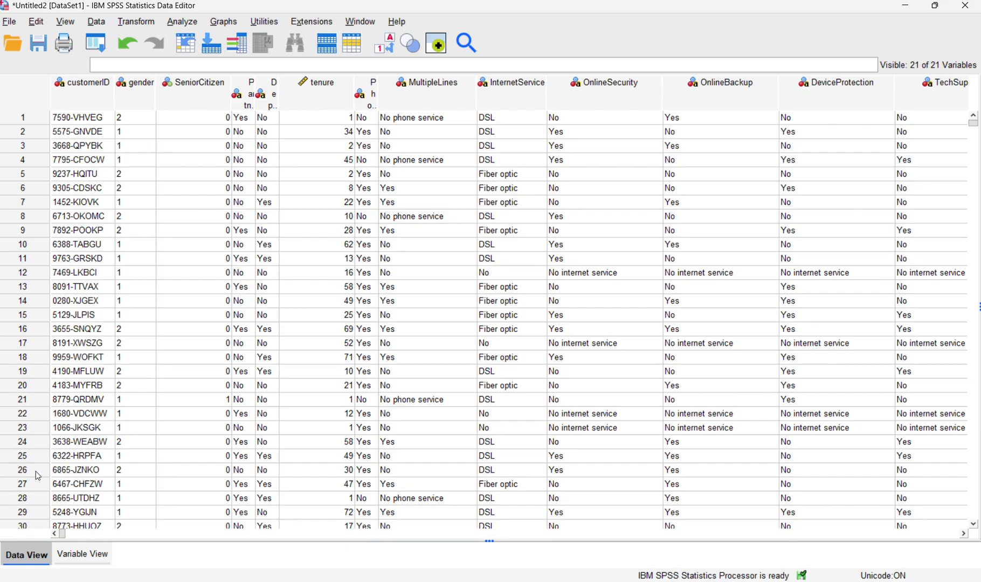
Step: Change the variable type of SeniorCitizen to String, accepting that incompatible value labels may be discarded
click(75, 551)
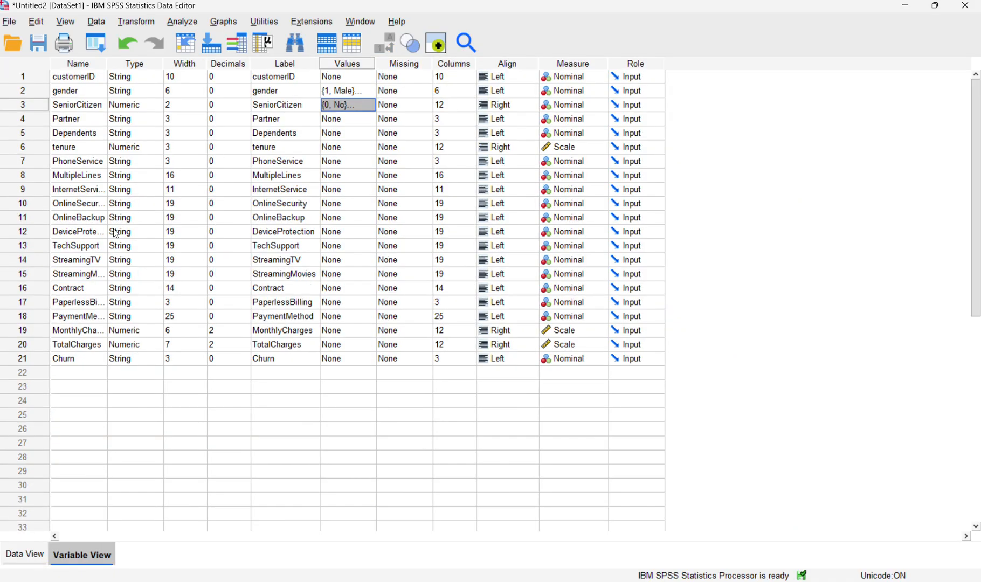
click(126, 105)
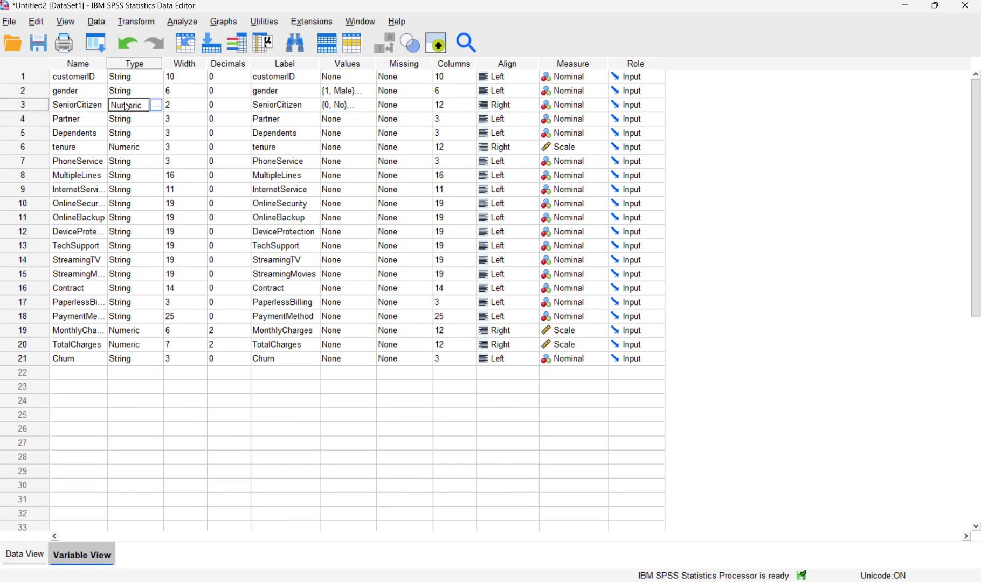
click(158, 105)
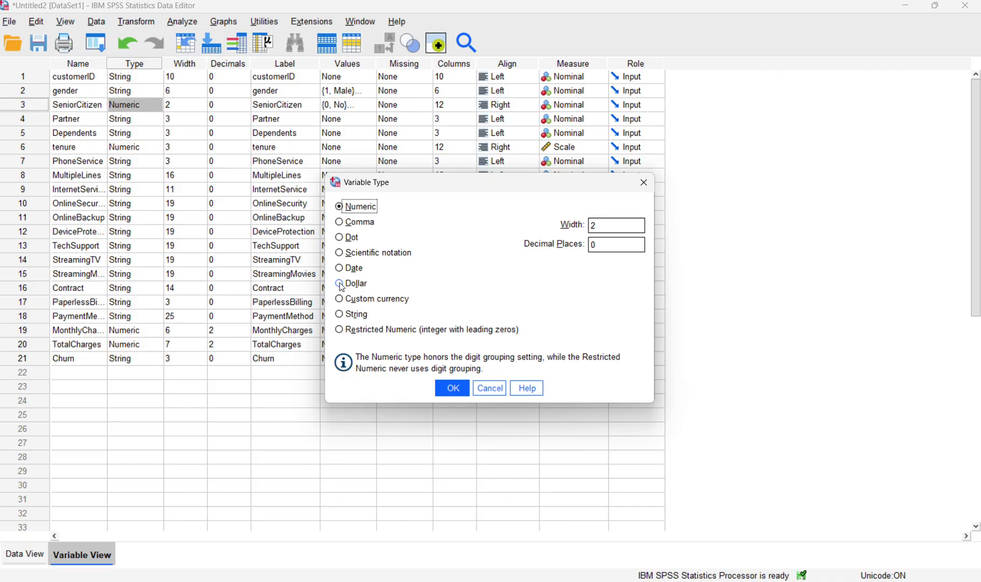
click(340, 314)
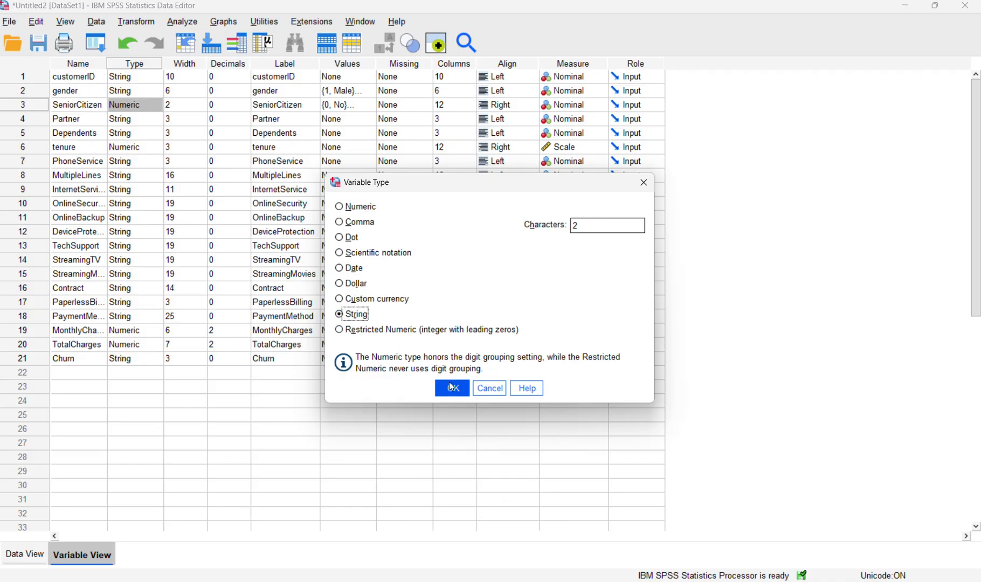
click(452, 388)
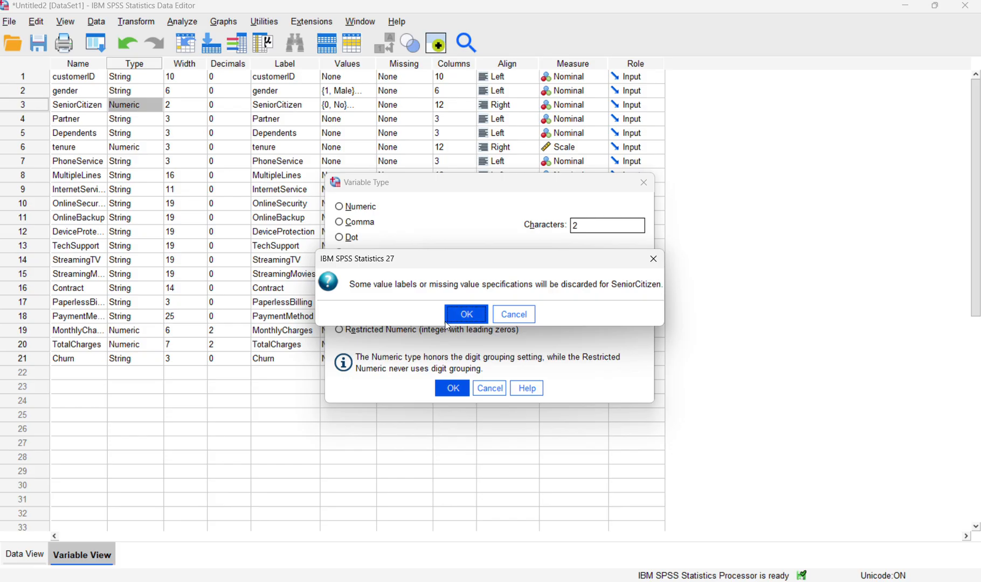
click(457, 314)
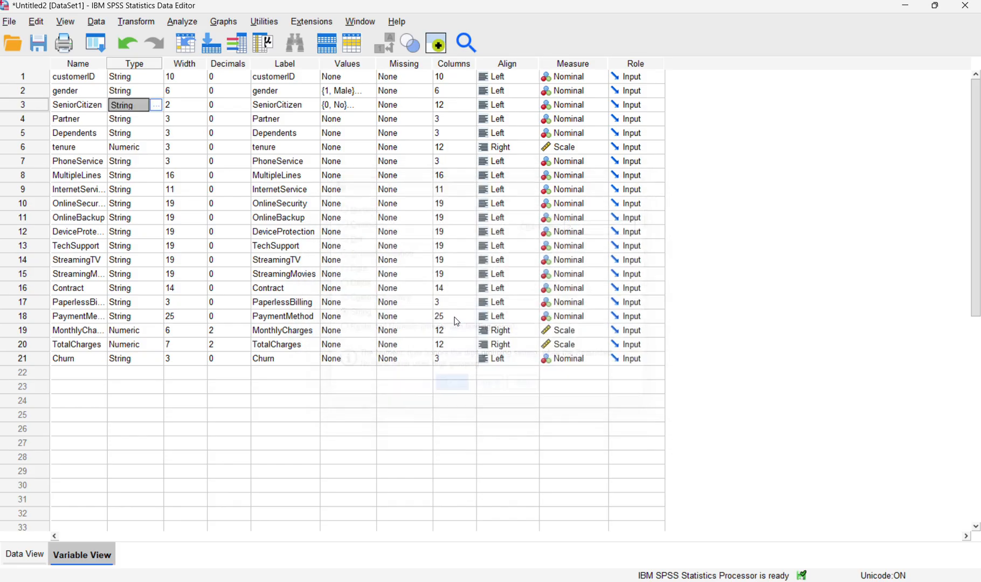
Step: Toggle value label display on and off in the data to check how the SeniorCitizen entries are shown
click(31, 552)
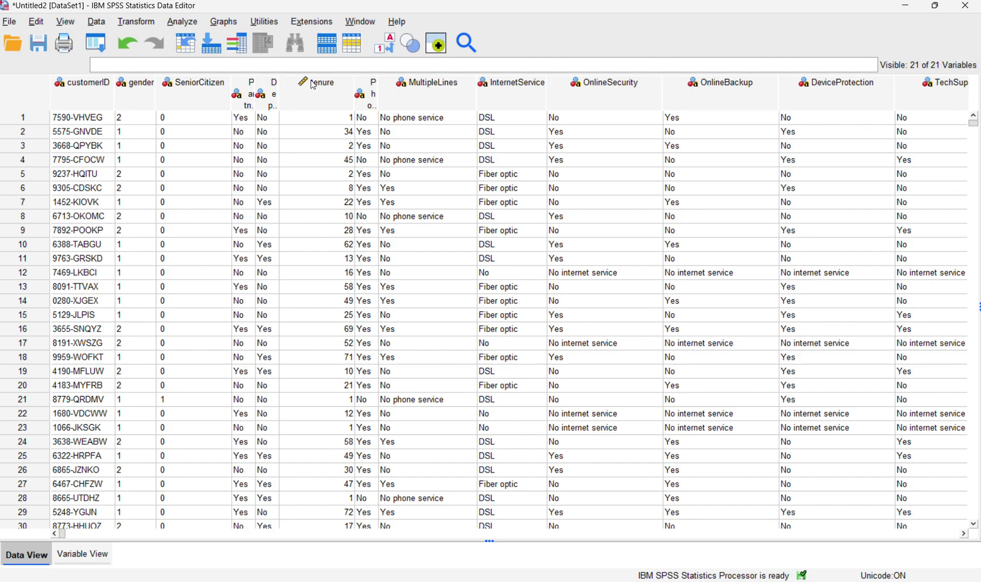
click(383, 46)
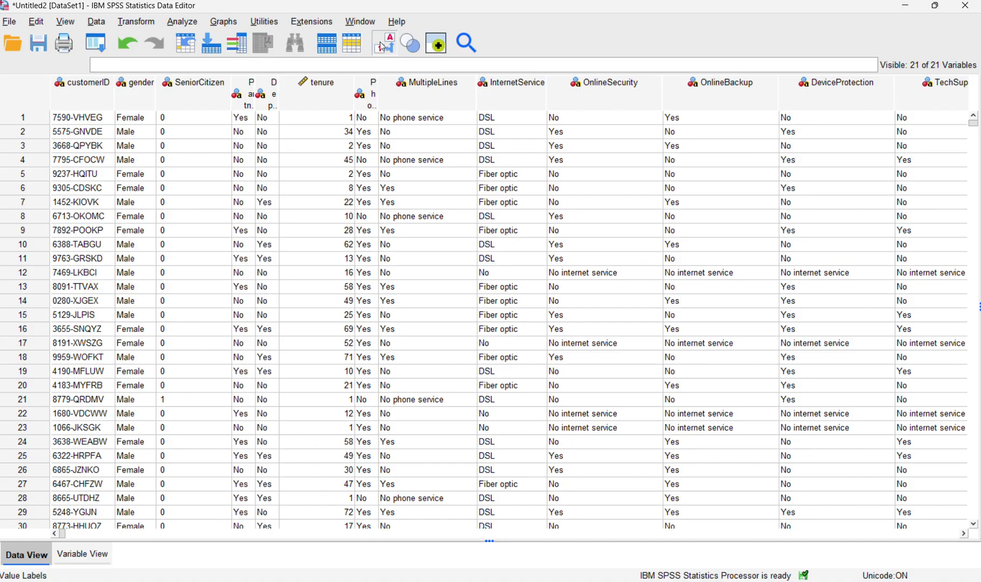
click(383, 46)
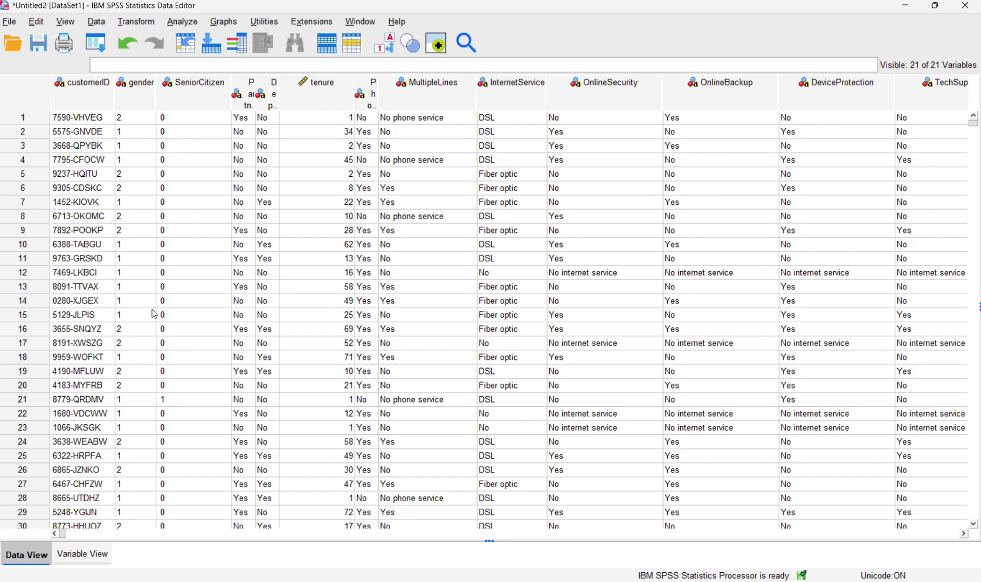
Step: Review the value labels defined for the SeniorCitizen variable and accept them as they are
click(82, 554)
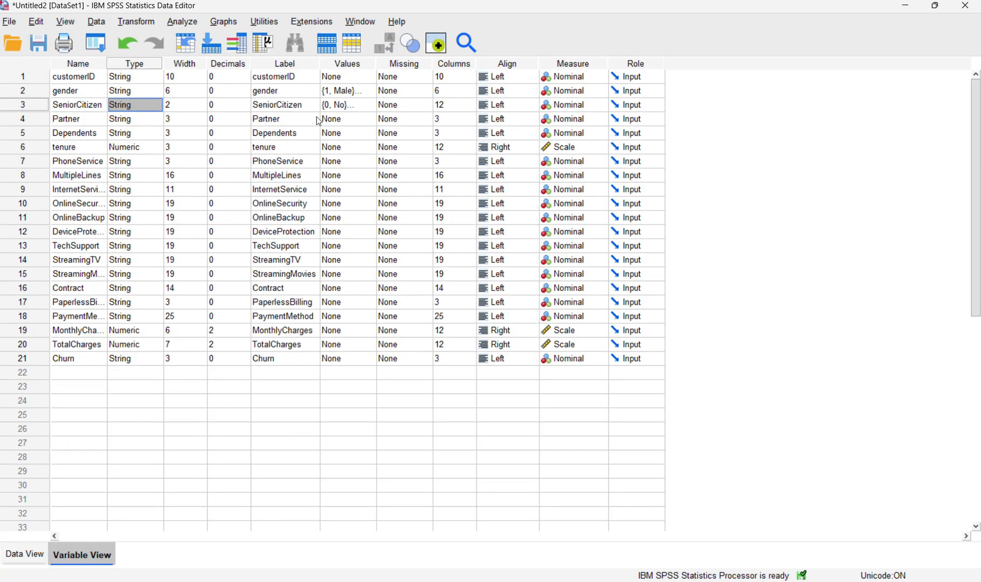
click(330, 106)
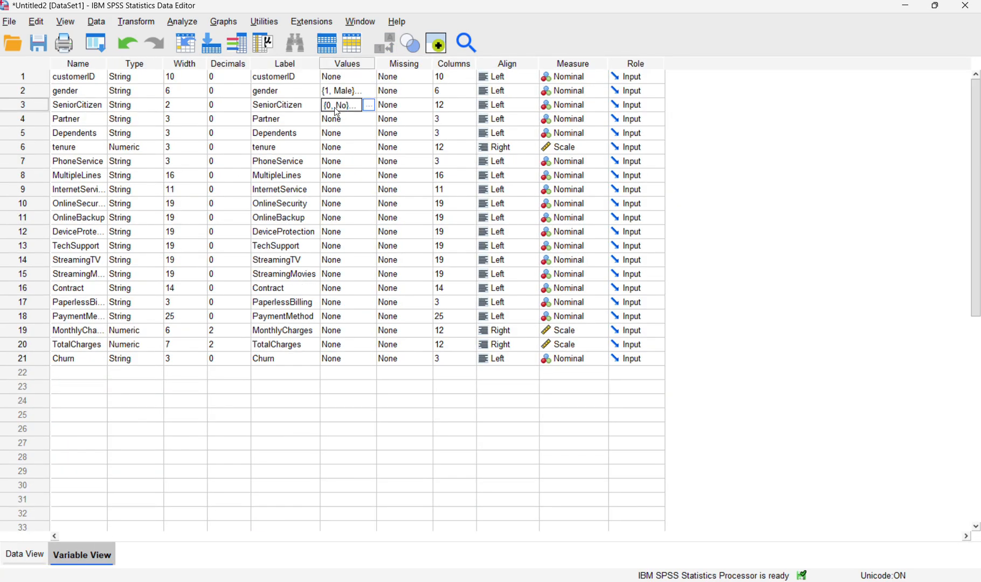
click(368, 105)
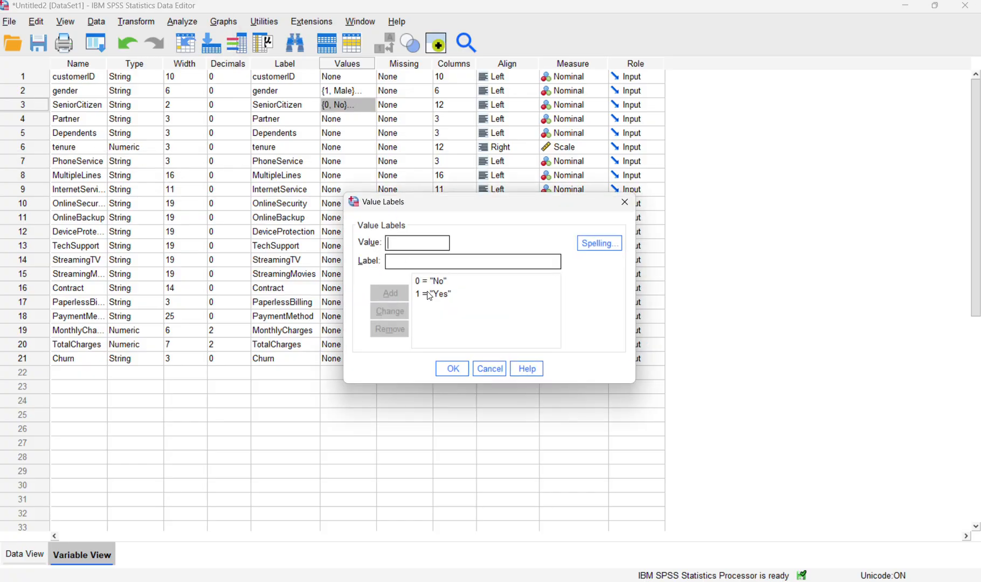
click(451, 368)
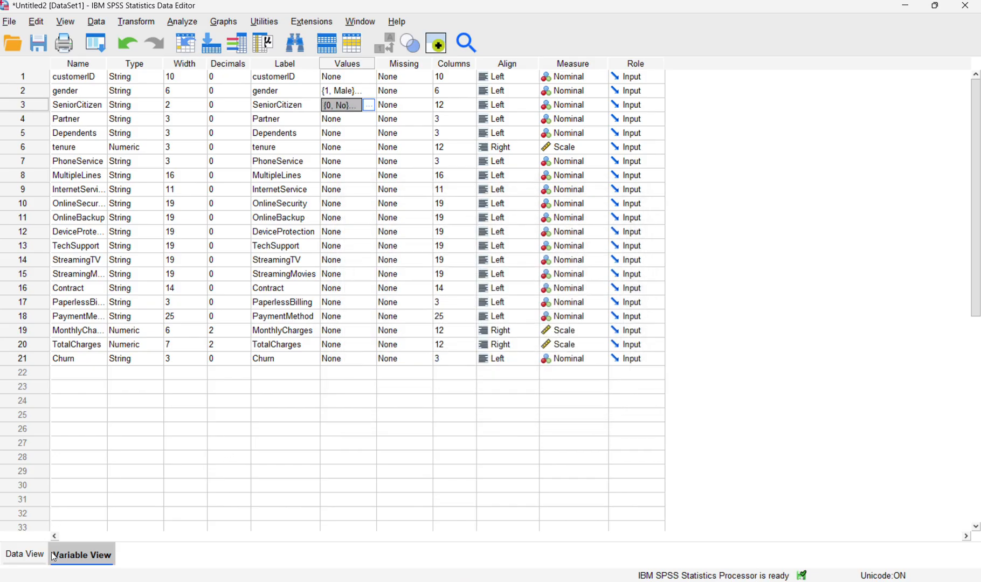
Step: Turn on value label display in the data and check the SeniorCitizen column starting from its first case
click(22, 554)
click(187, 120)
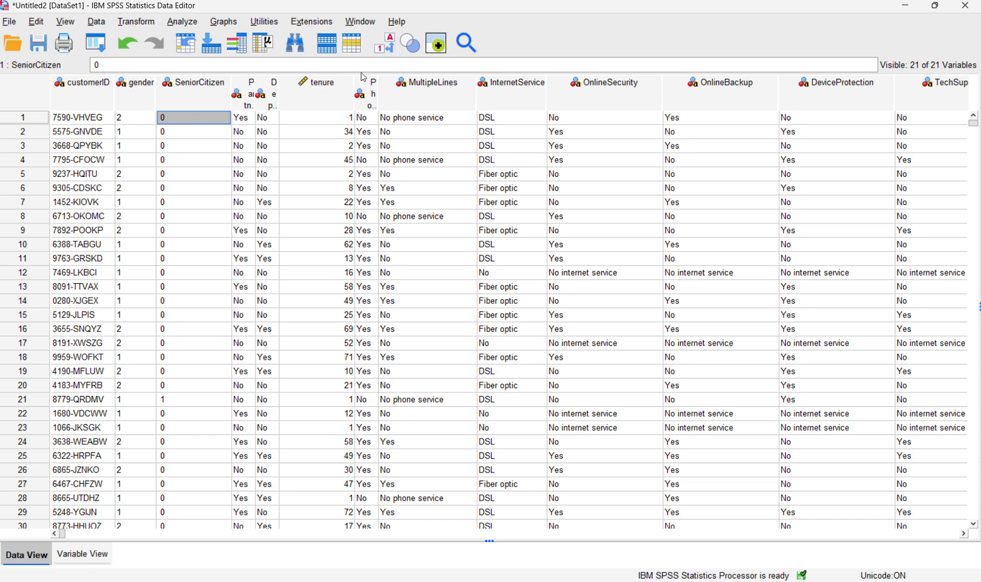
click(387, 51)
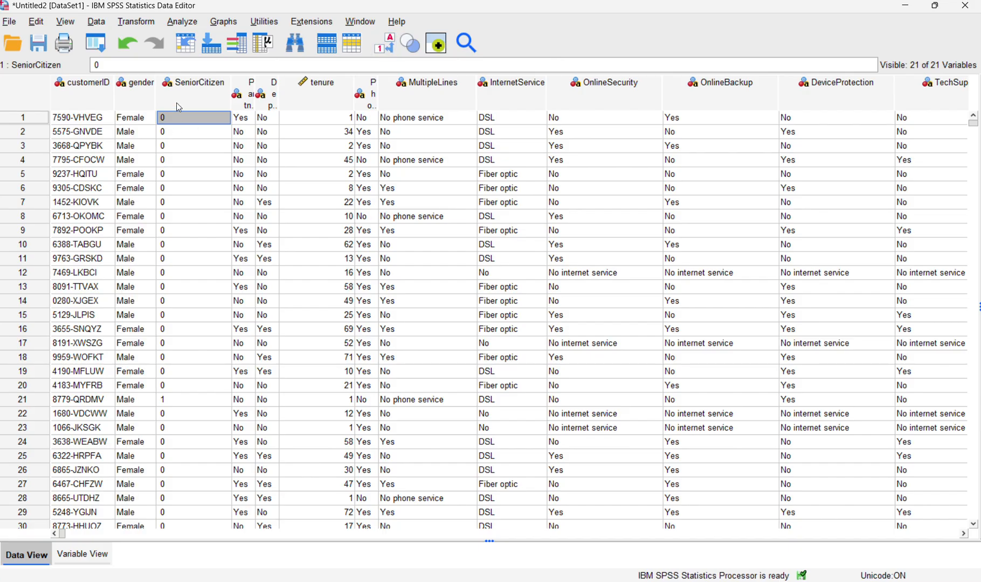
Step: Select the SeniorCitizen column, check its variable definition, and return to the data
click(189, 93)
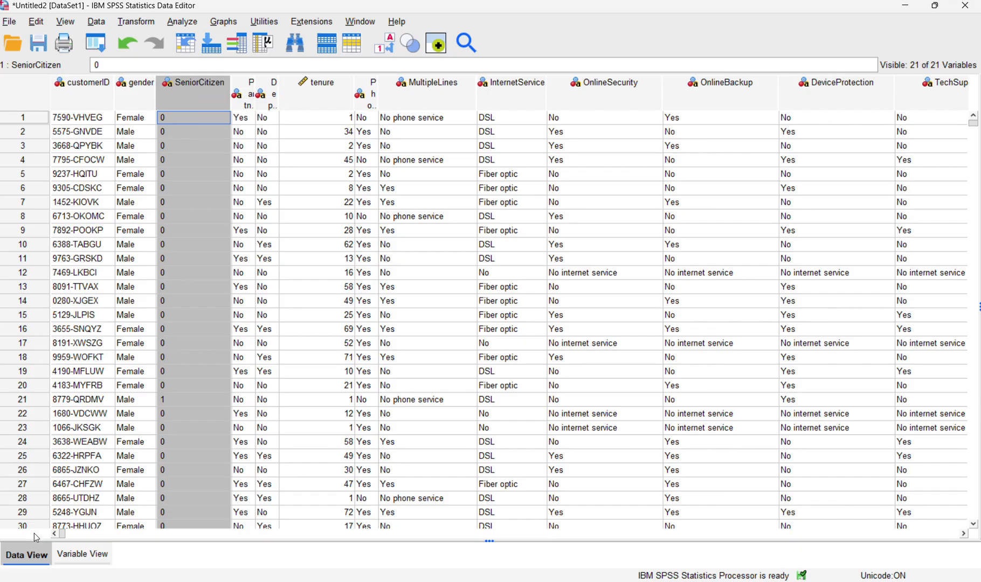
click(74, 555)
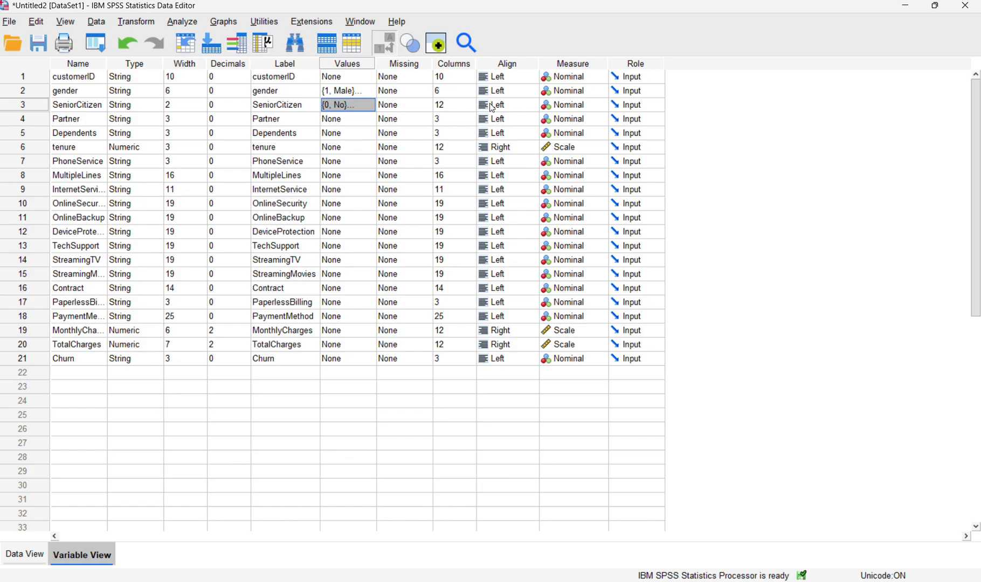
click(25, 555)
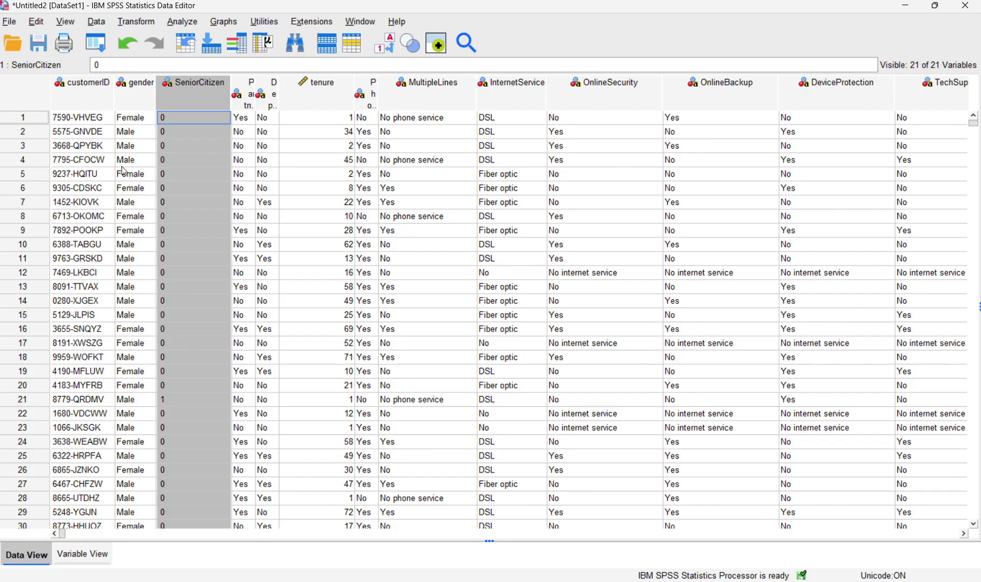
Step: Widen the gender and Partner columns in the data so their full names and entries fit
drag(156, 93, 216, 89)
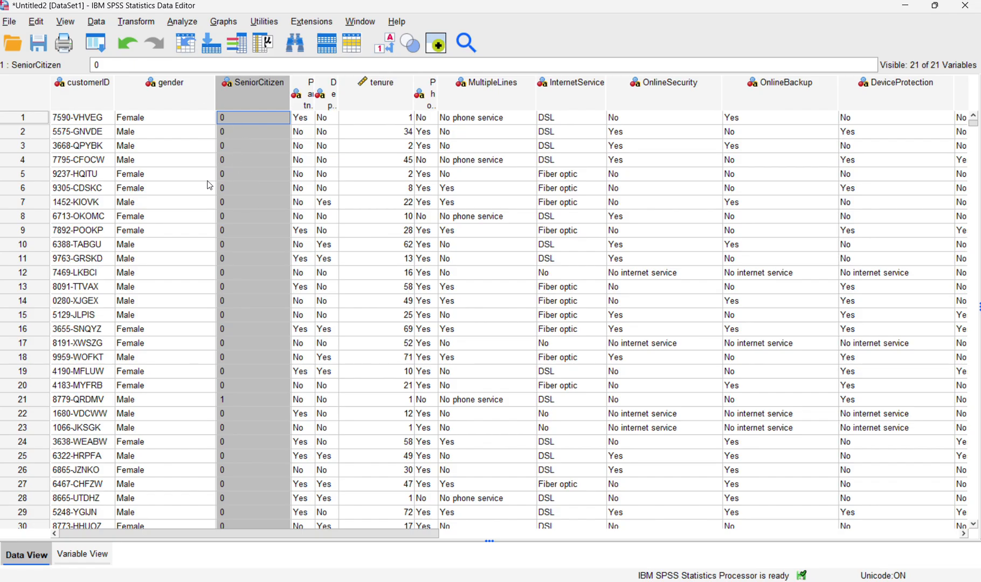
scroll(223, 274, down, 2)
scroll(223, 274, down, 1)
scroll(223, 273, up, 3)
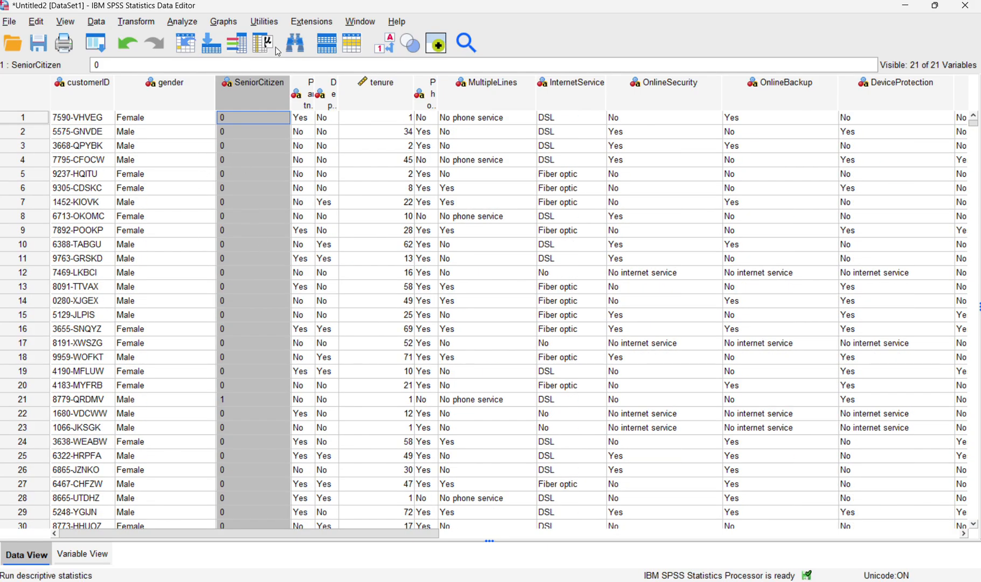
drag(314, 82, 385, 82)
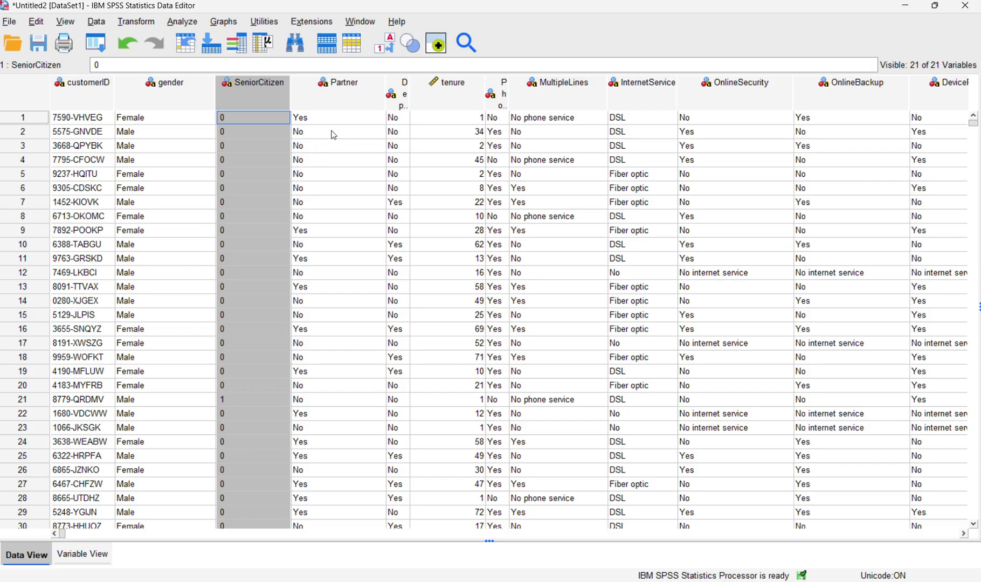
Step: Select the Partner column and check which value labels the variable has in its definition
click(339, 96)
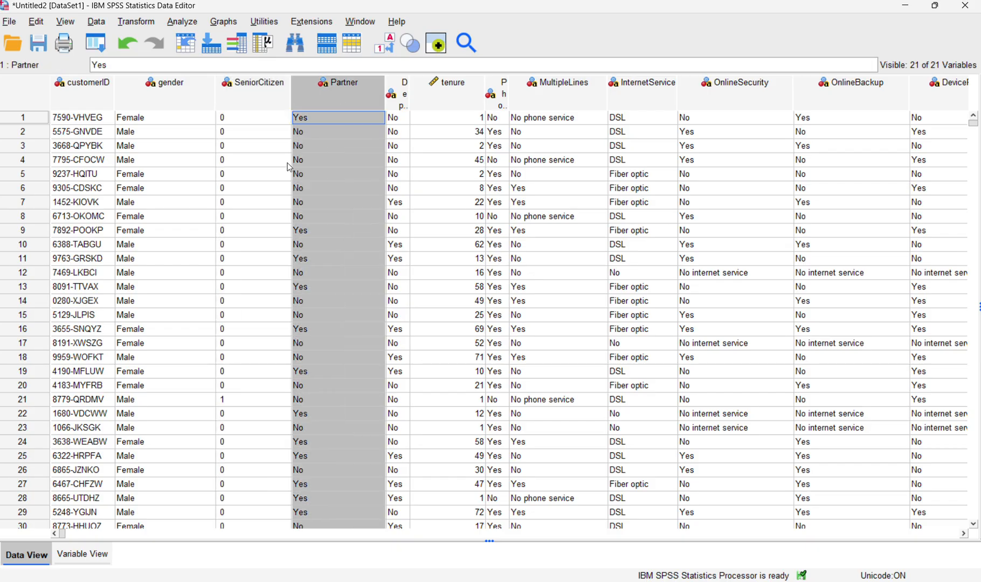
click(68, 552)
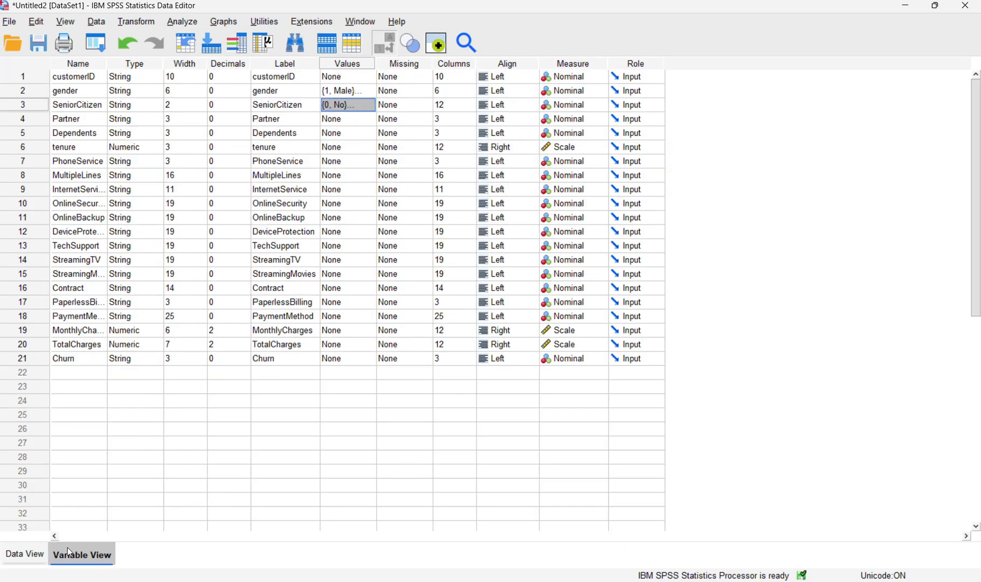
click(21, 553)
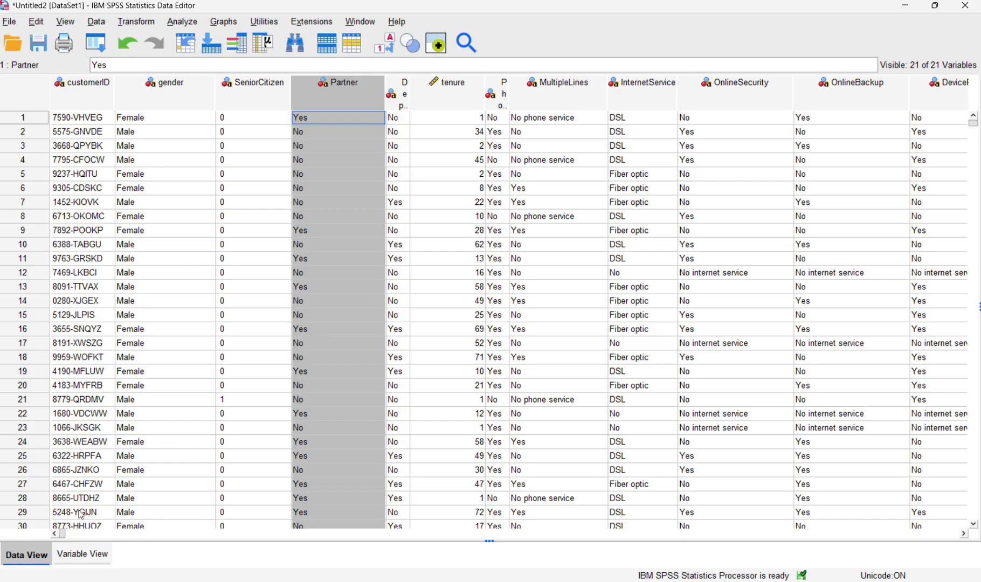
click(82, 565)
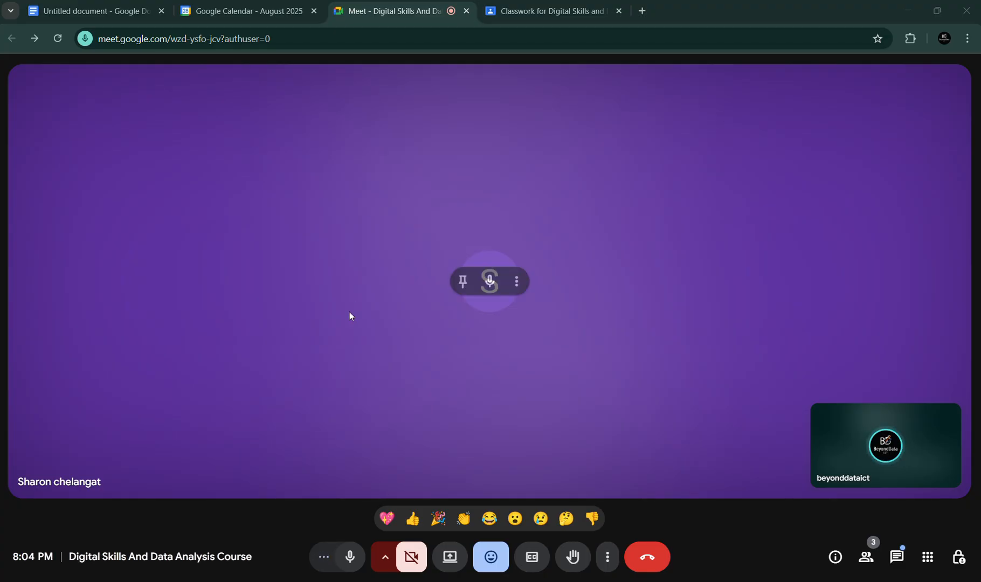
Step: Follow the participant's shared screen in the Google Meet call, muting and unmuting the microphone as needed and leaving it on
click(345, 565)
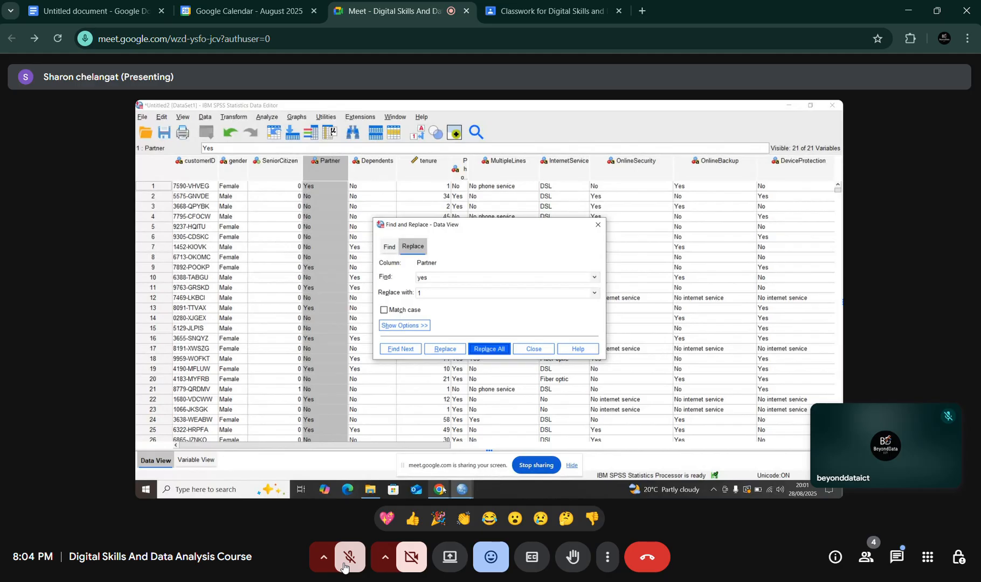
click(344, 566)
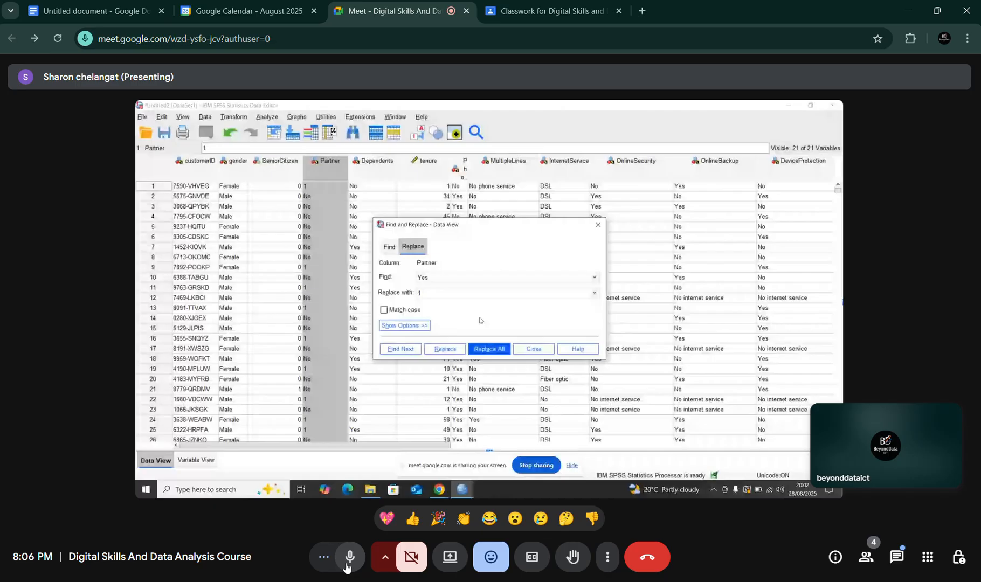
click(349, 558)
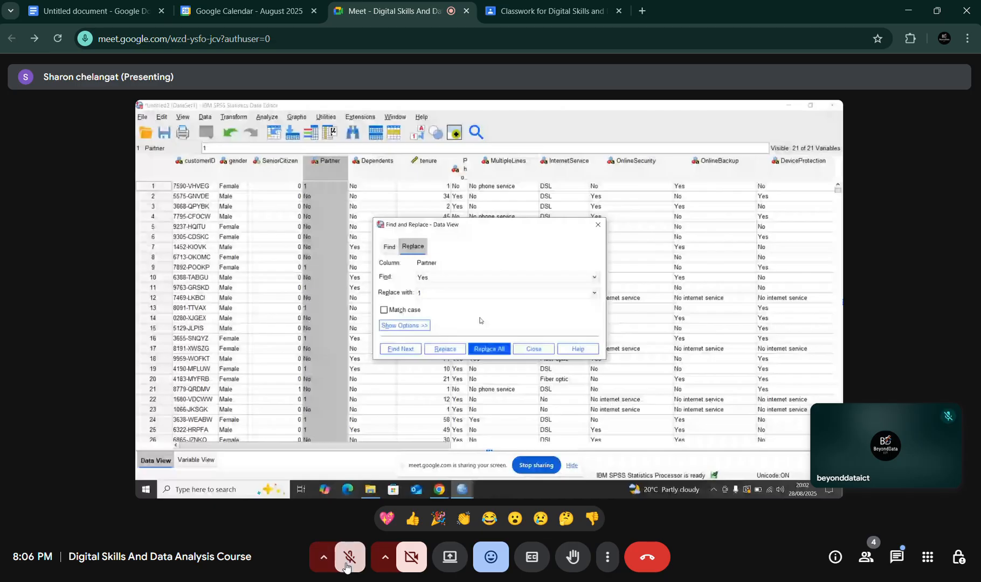
click(346, 564)
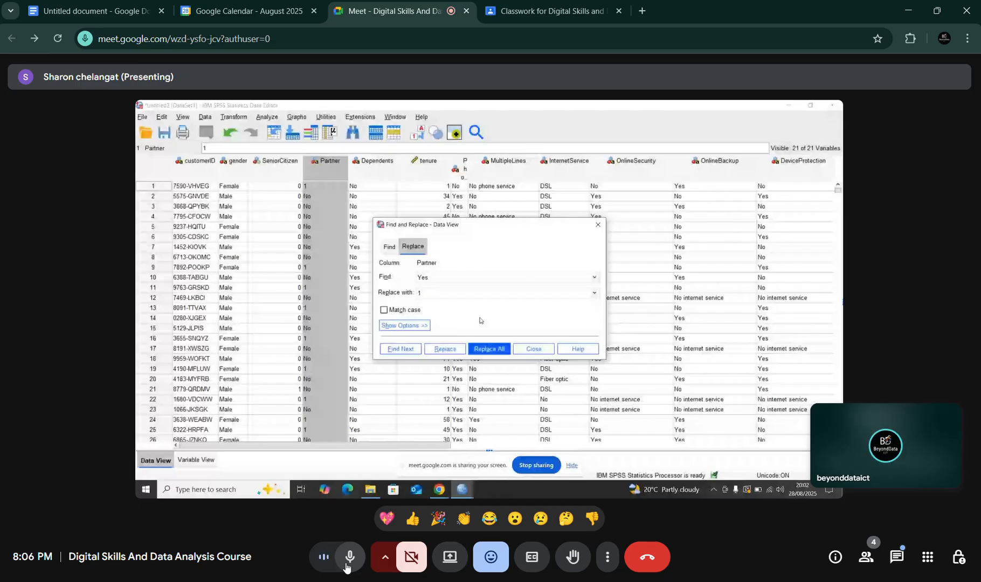
click(348, 564)
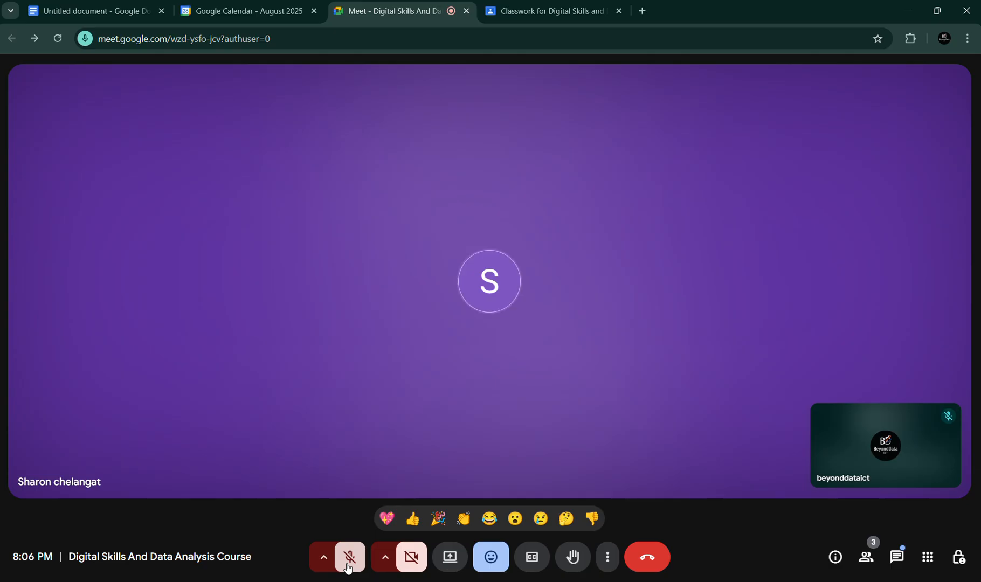
click(349, 557)
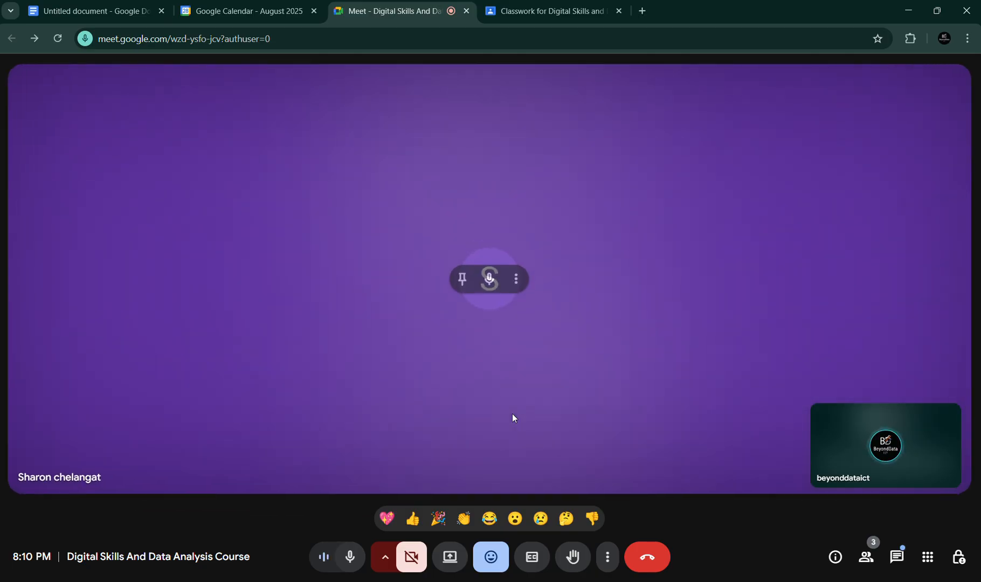
Step: Present the entire screen in the call, hide the sharing notice, and switch back to the SPSS data editor
click(449, 557)
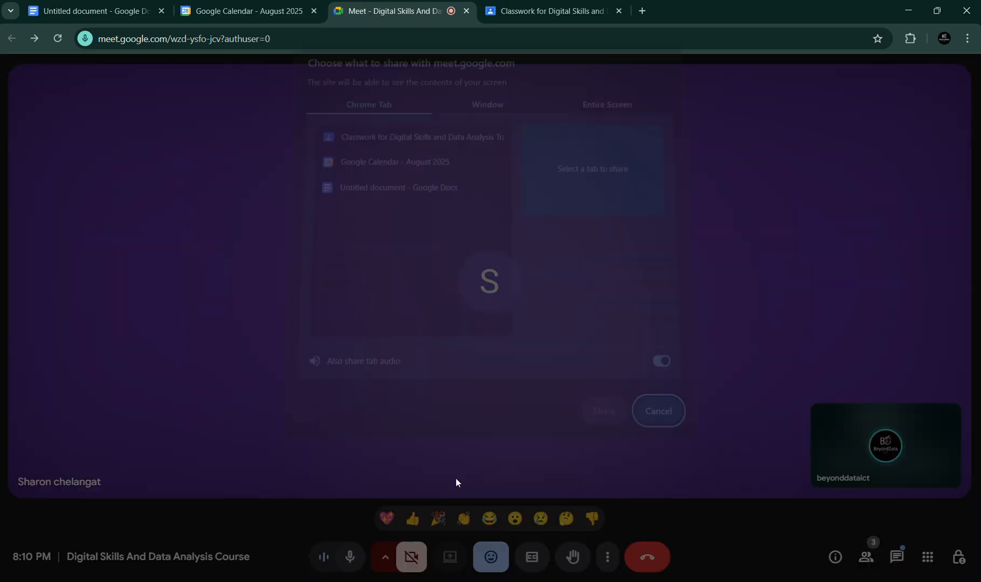
click(581, 116)
click(450, 189)
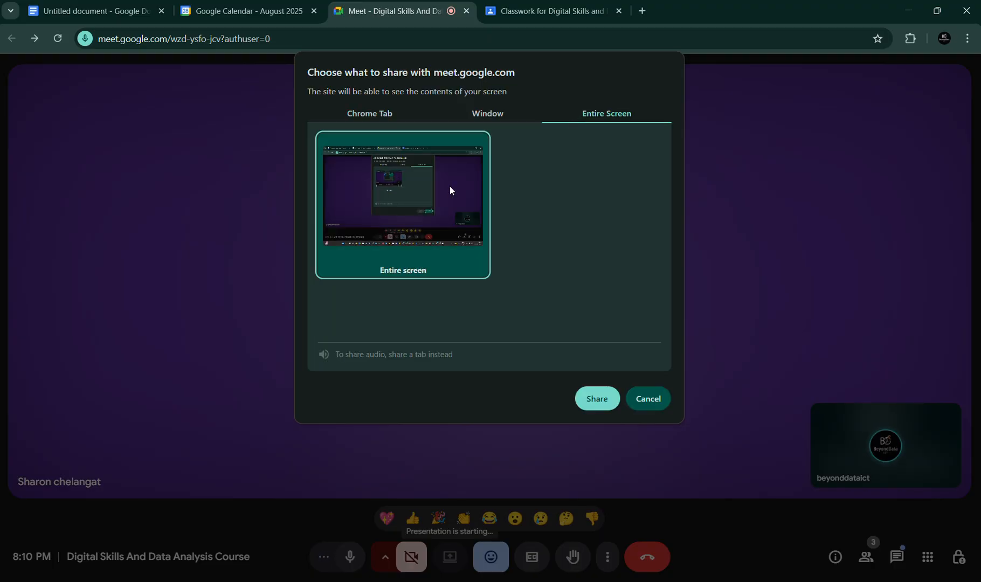
click(587, 399)
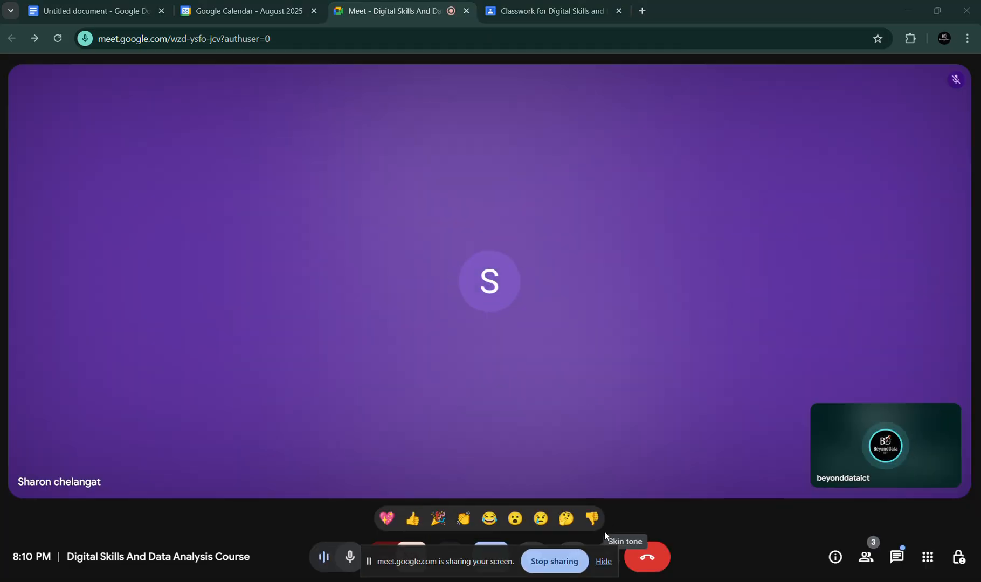
click(605, 564)
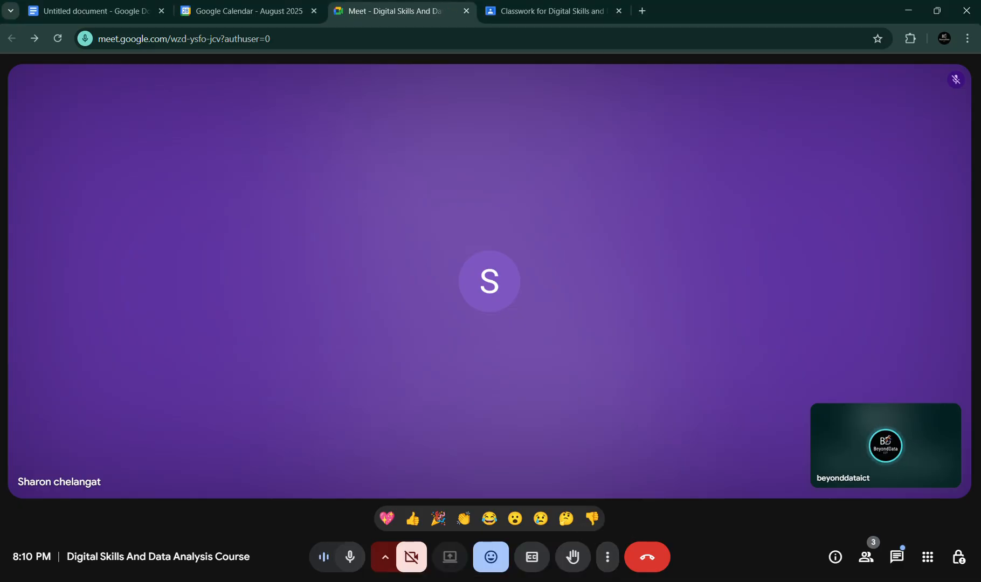
mouse_move(449, 581)
click(492, 532)
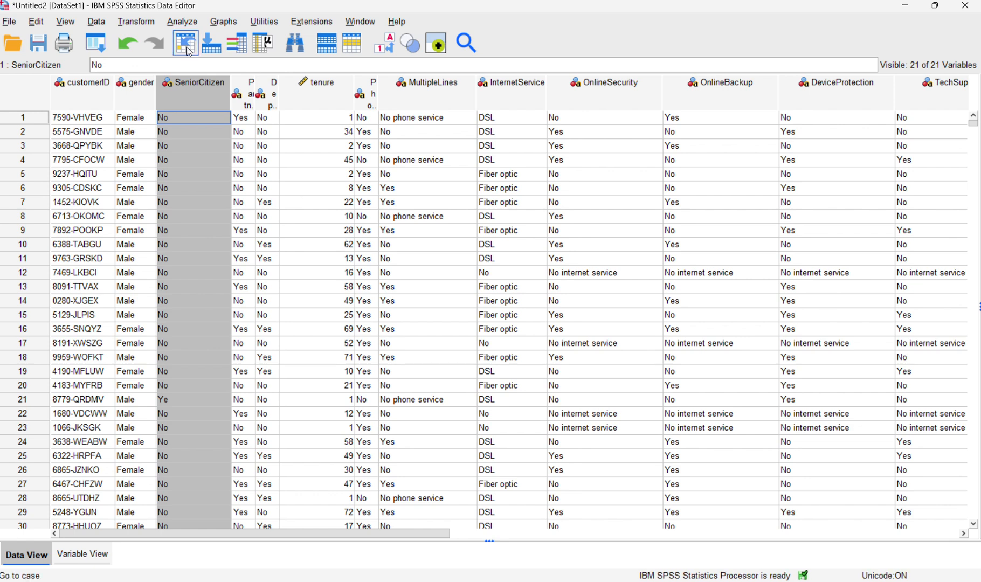
Step: Open the value labels of the Partner variable and add the label Yes for value 1
click(245, 87)
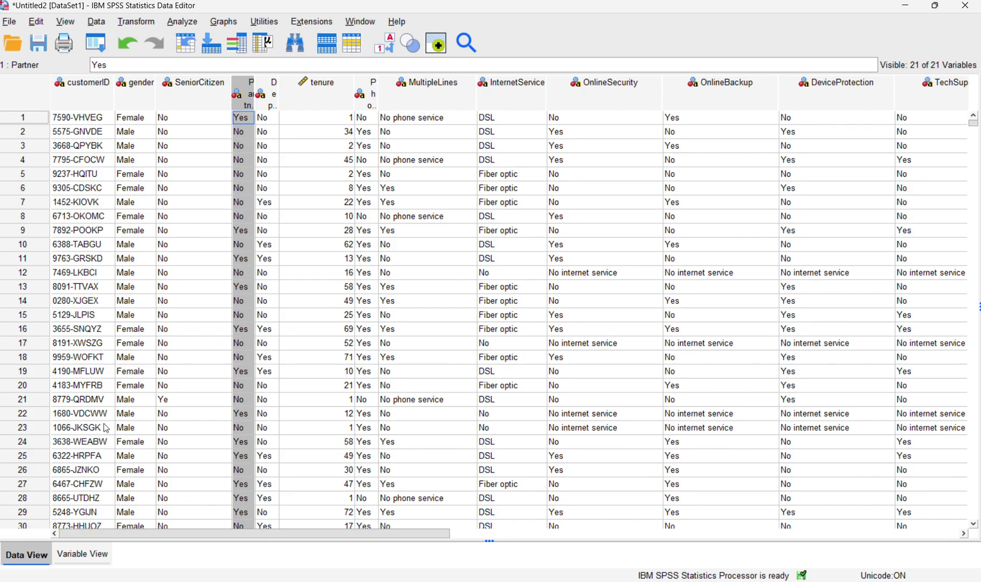
click(84, 555)
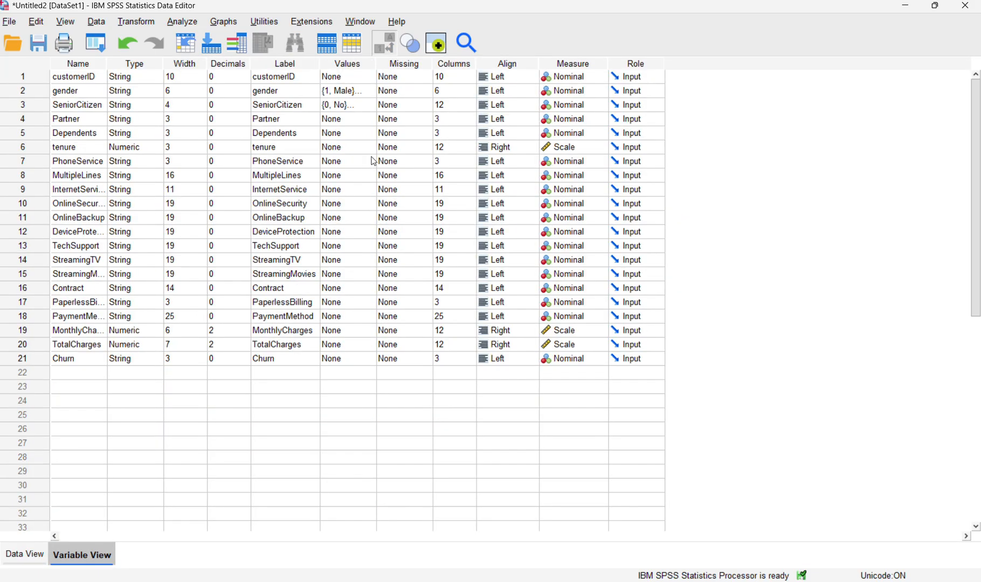
click(348, 119)
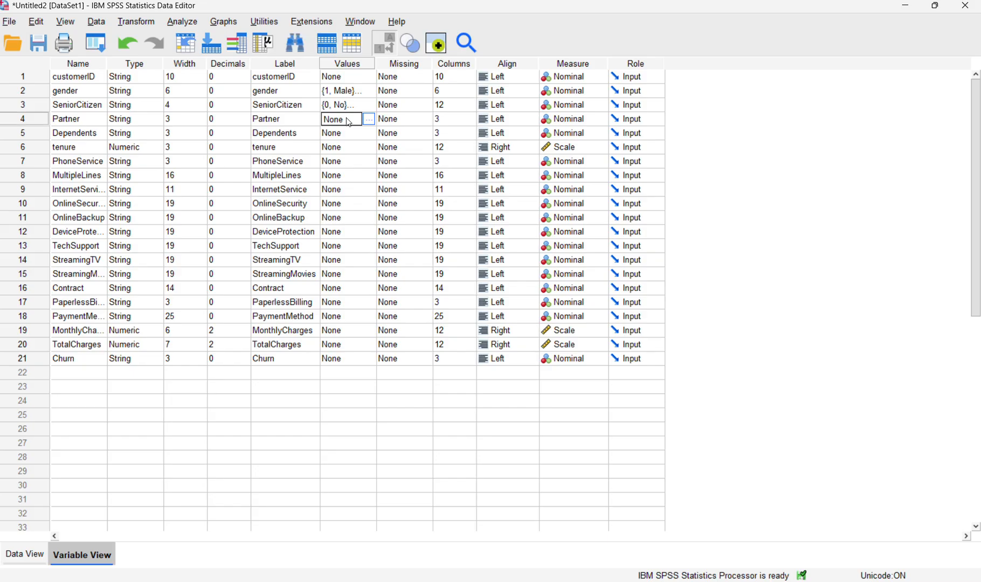
click(371, 119)
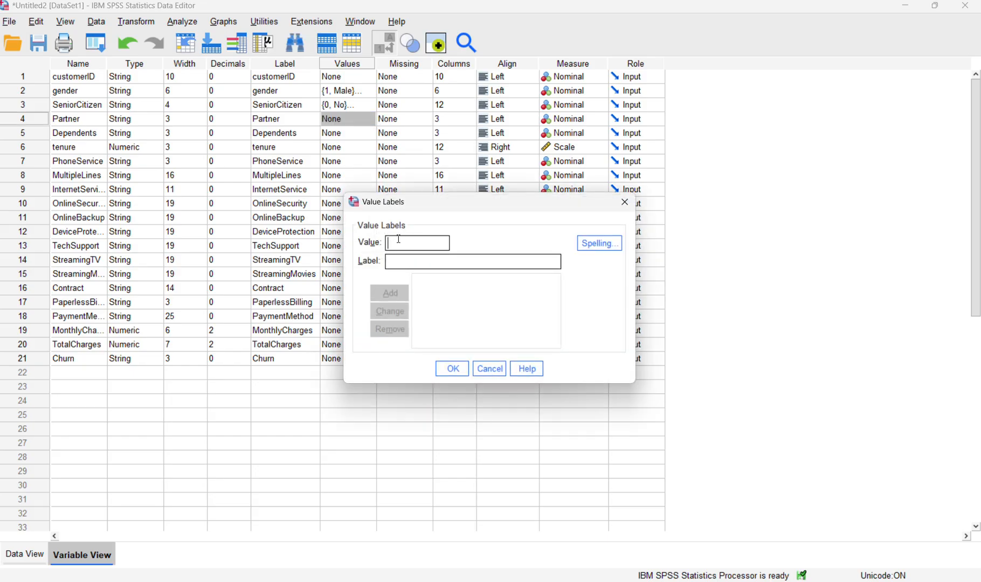
text(1)
text(Yes)
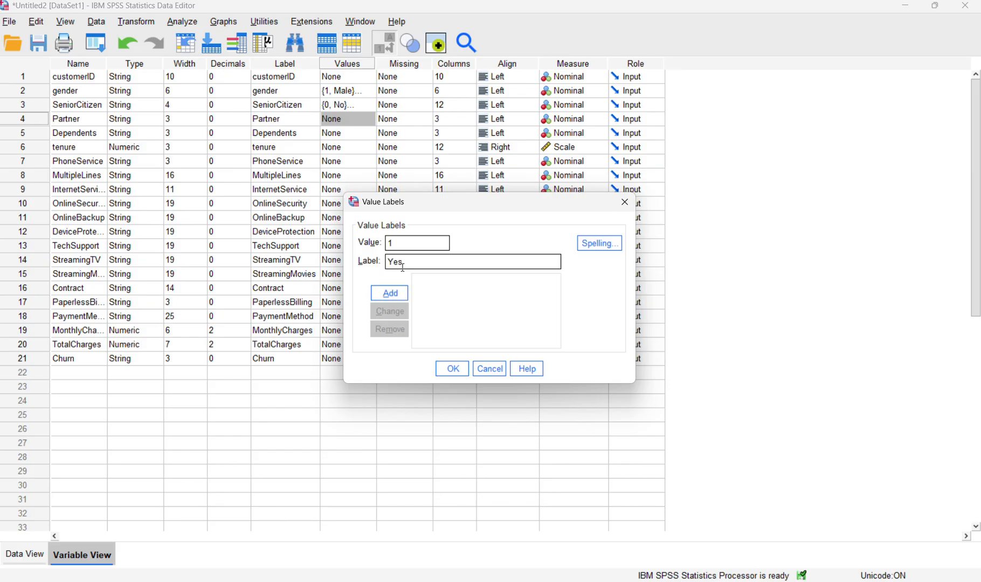
click(390, 293)
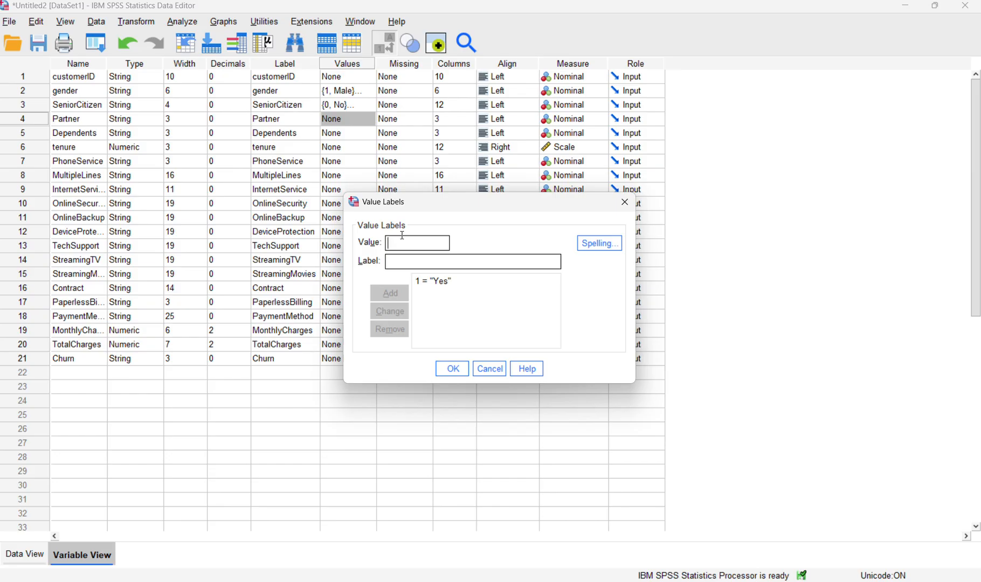
Step: Add the label No for value 0 to the Partner variable and accept its value labels
click(400, 261)
click(387, 247)
text(0)
click(390, 263)
text(No)
click(389, 293)
click(452, 370)
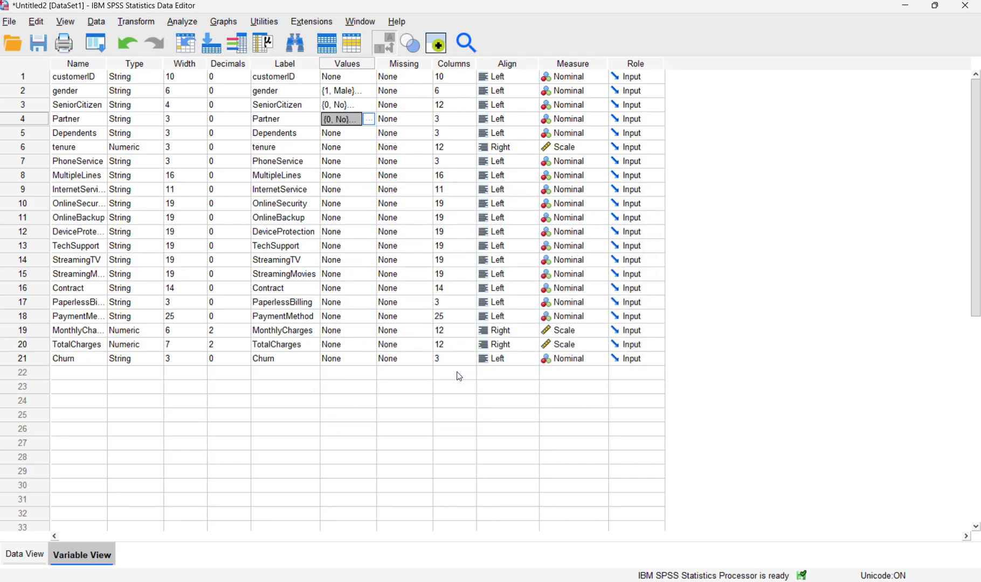
Step: Toggle value label display in the data to check how the Partner entries are shown
click(20, 553)
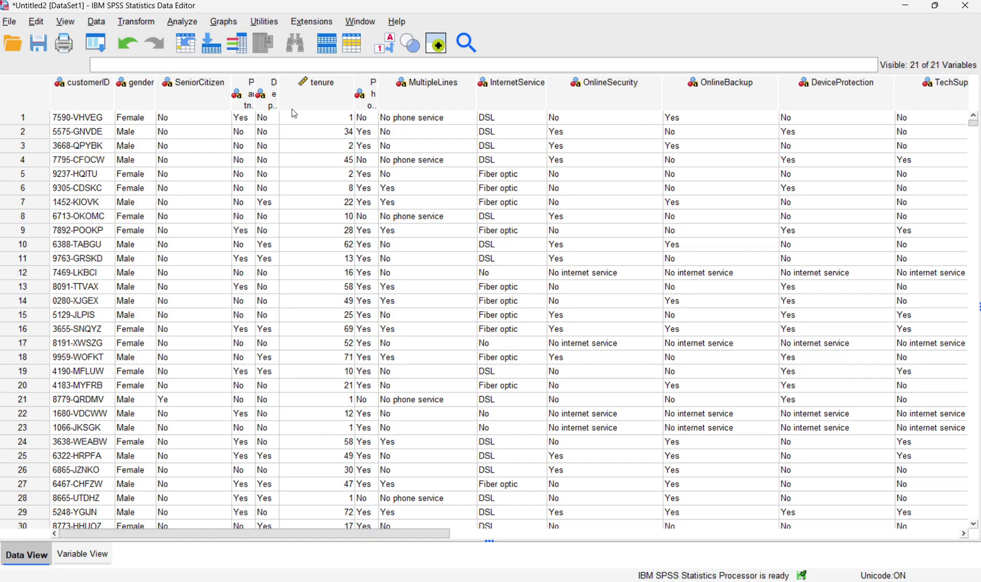
click(386, 45)
click(385, 45)
Step: Replace all Yes entries in the Partner column of the data with 1
click(242, 103)
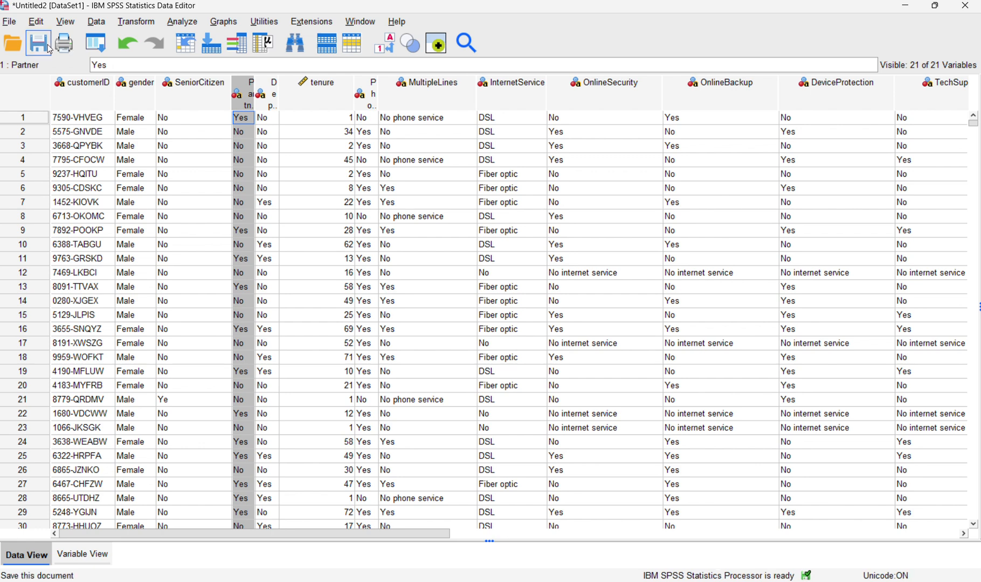
click(35, 22)
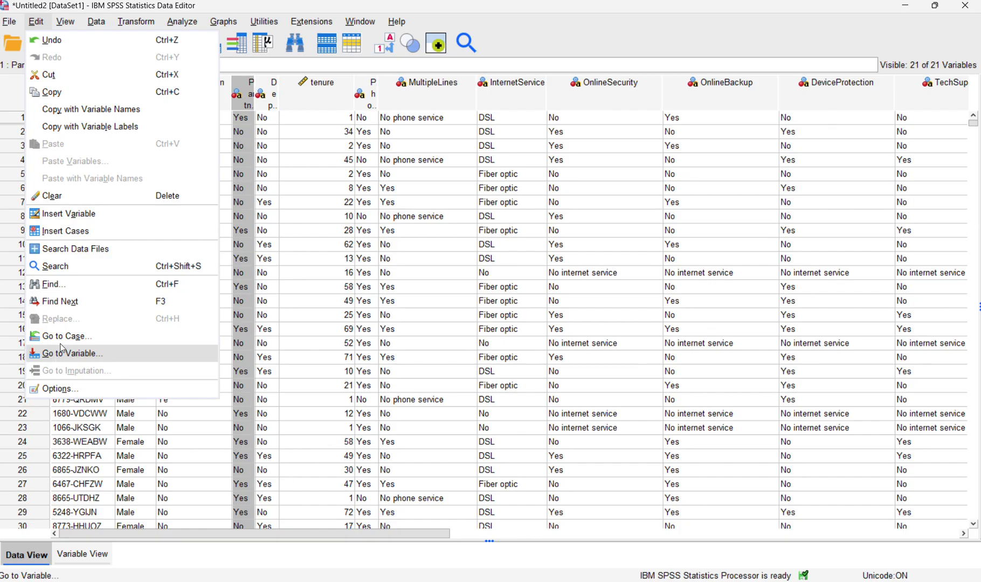
click(58, 286)
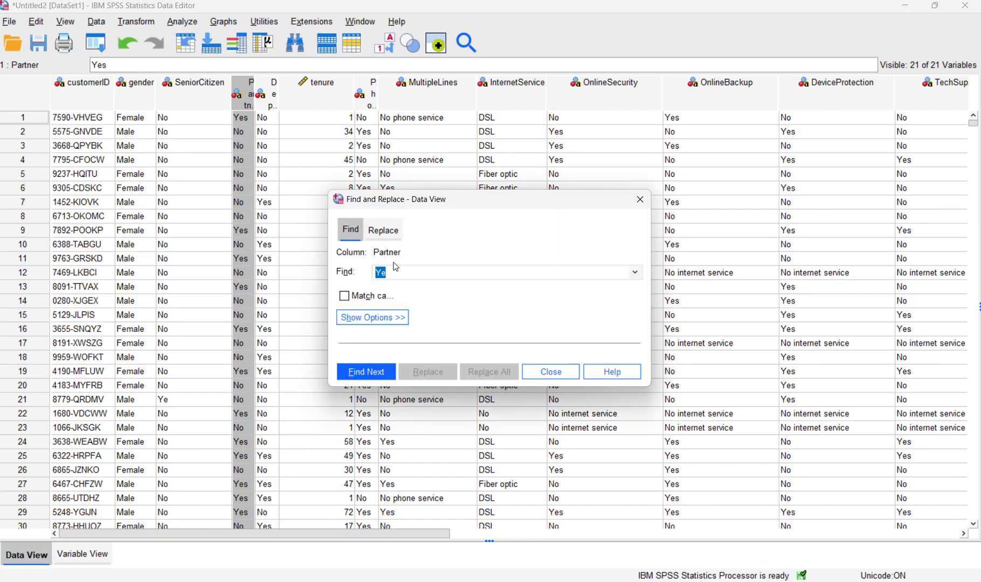
click(383, 230)
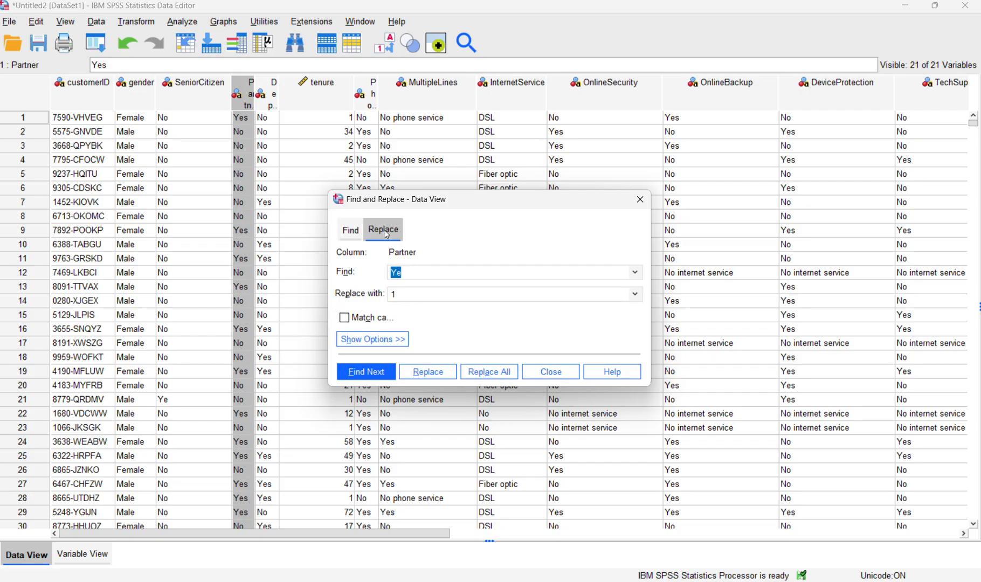
click(407, 273)
text(s)
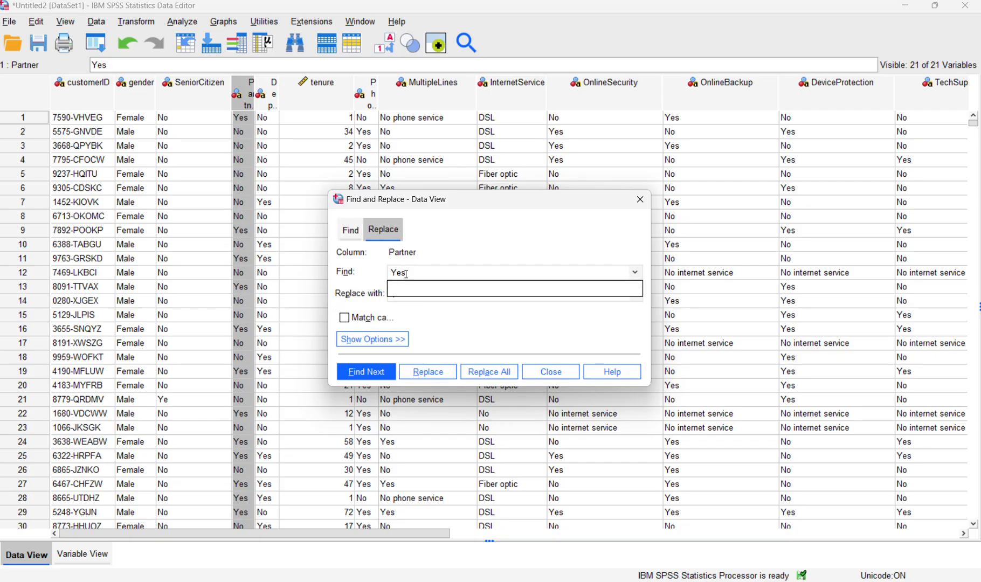
click(399, 298)
text(1)
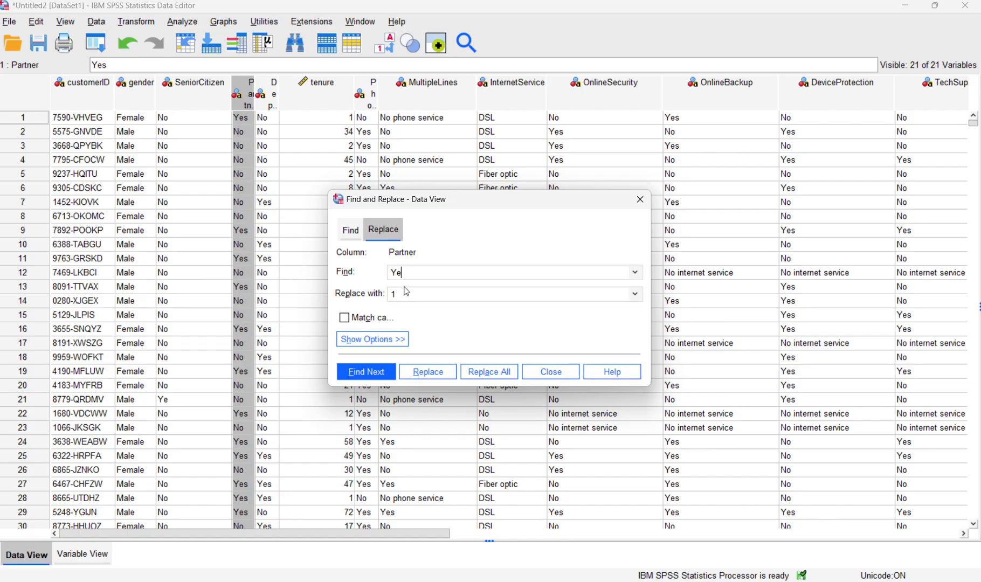
click(412, 277)
key(BackSpace)
text(s)
click(410, 296)
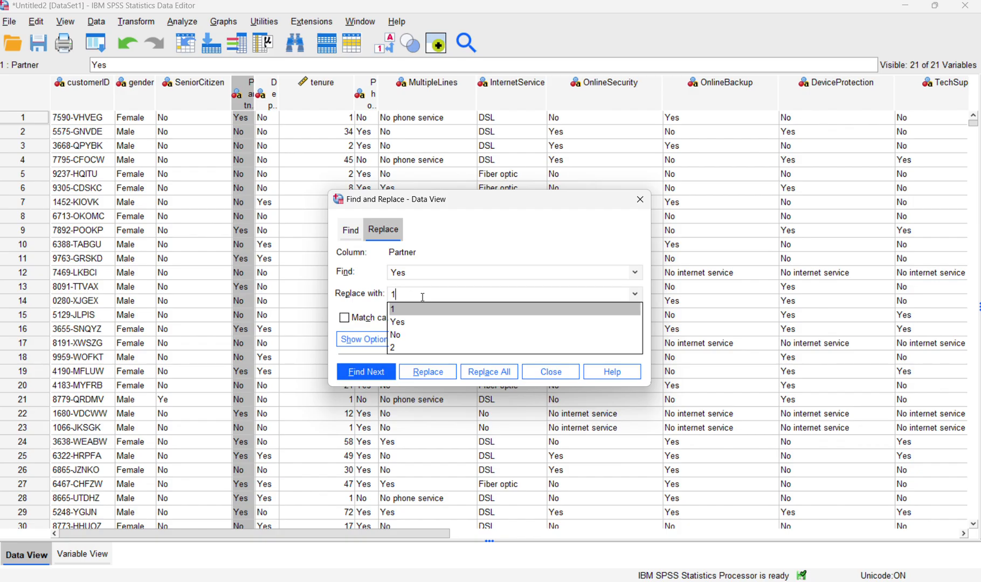
click(499, 238)
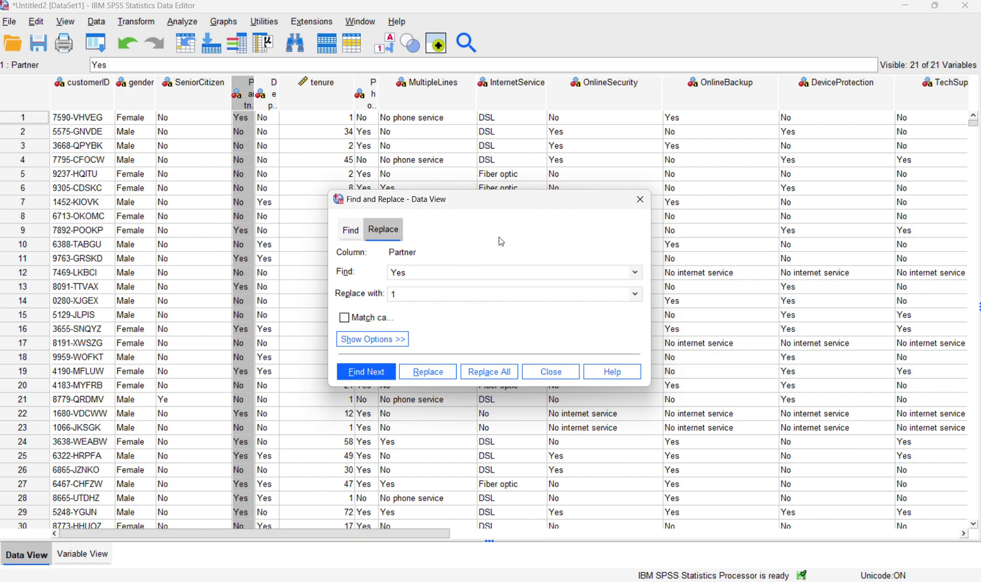
click(488, 371)
click(489, 322)
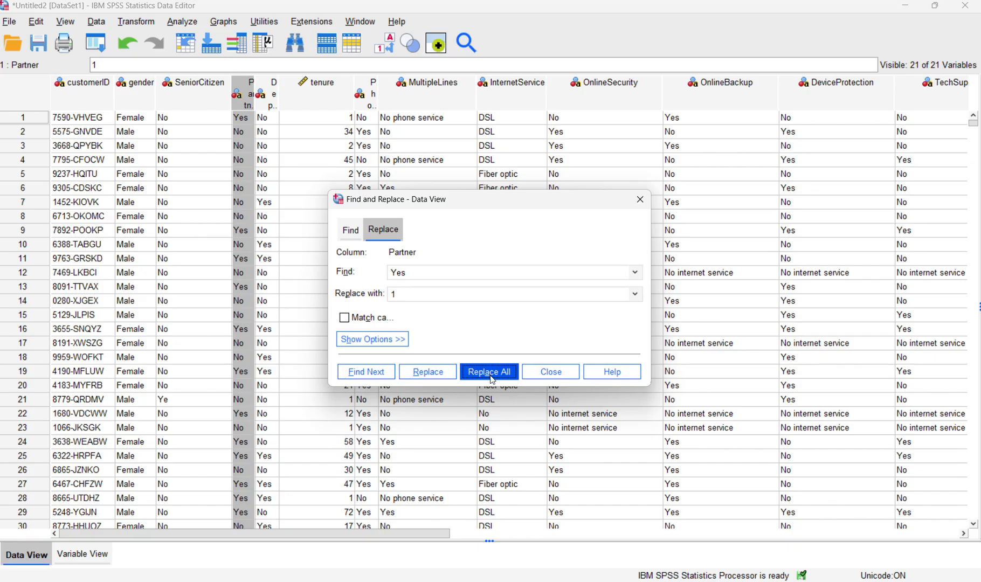
Step: Widen the Partner column and rerun the replacement of all Yes entries with 1
click(251, 96)
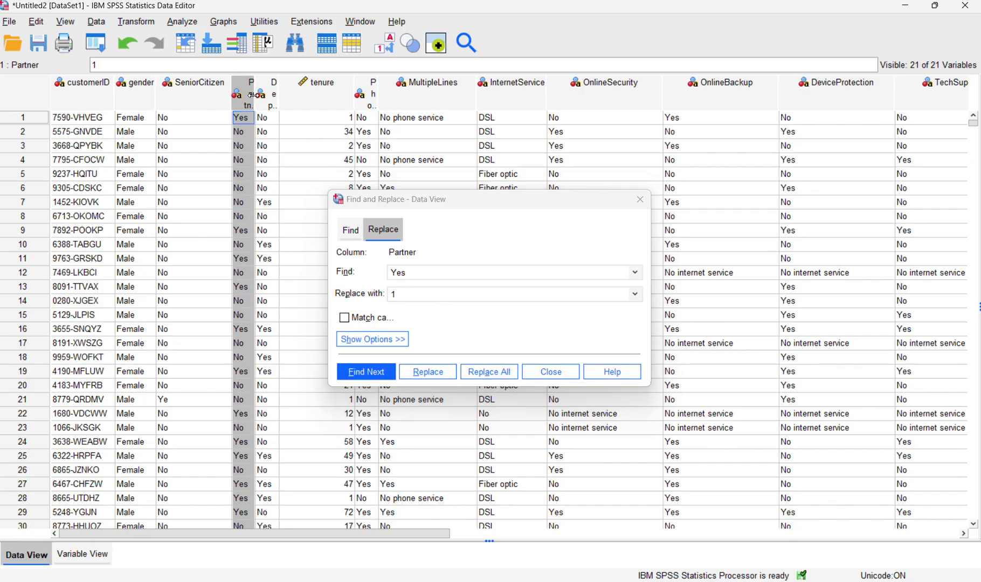
drag(251, 95, 287, 96)
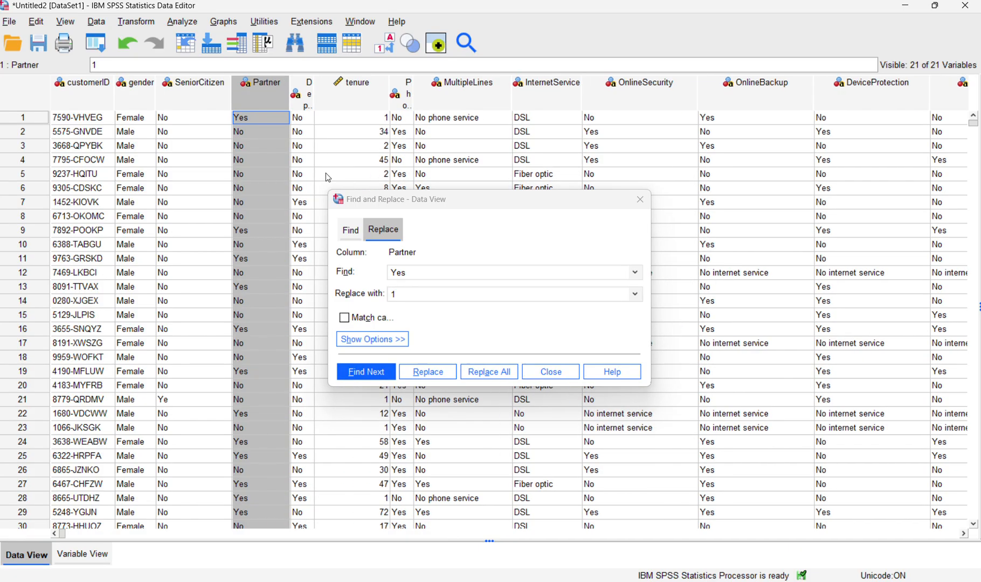
click(496, 375)
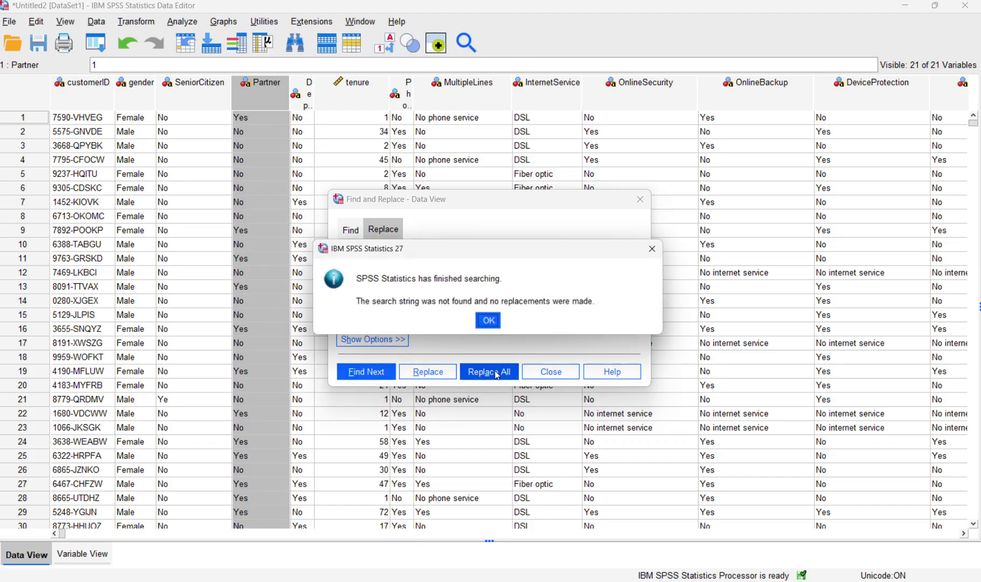
click(489, 323)
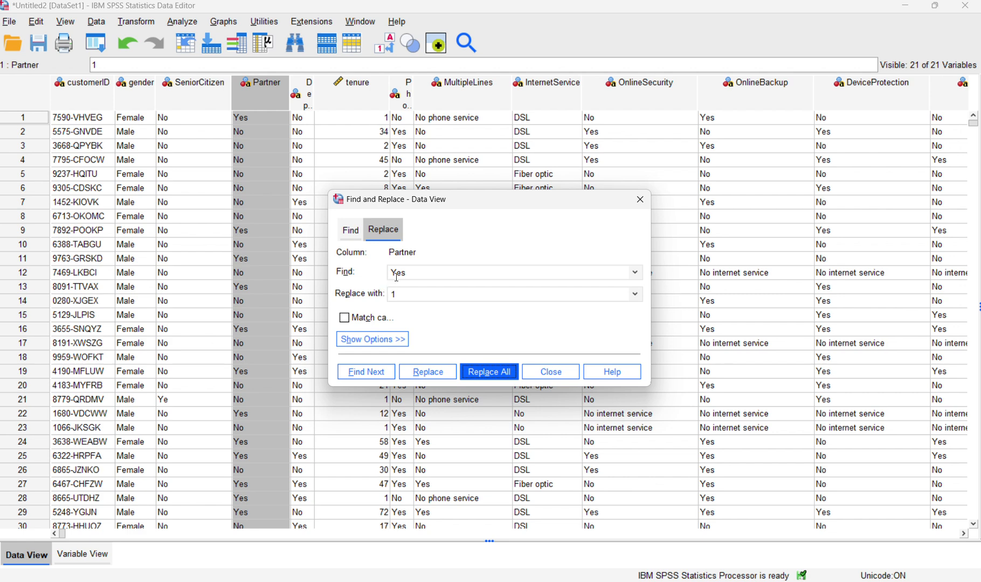
Step: Replace all No entries in the Partner column with 0 and close the find-and-replace dialog
click(414, 274)
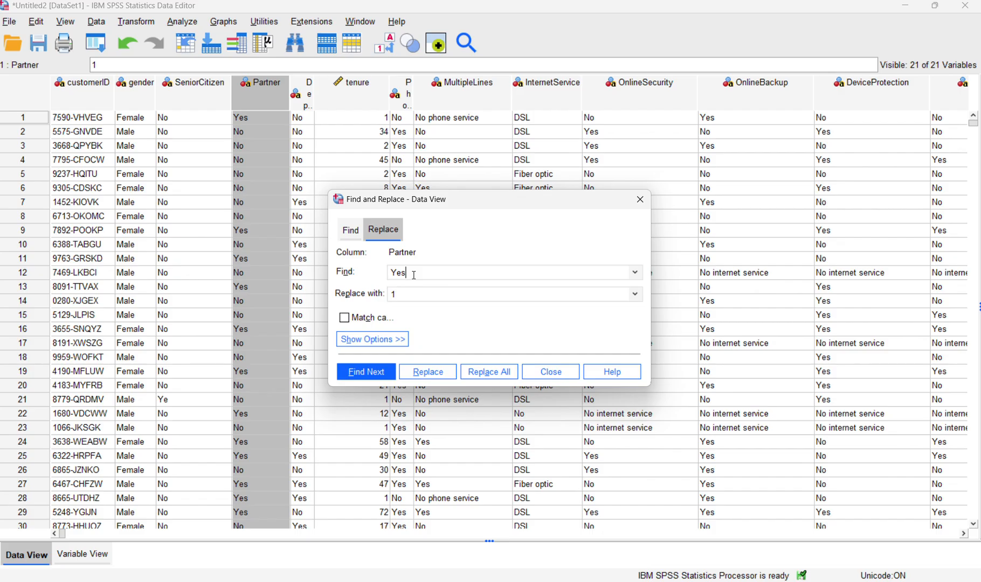
key(BackSpace)
key(BackSpace)
key(BackSpace)
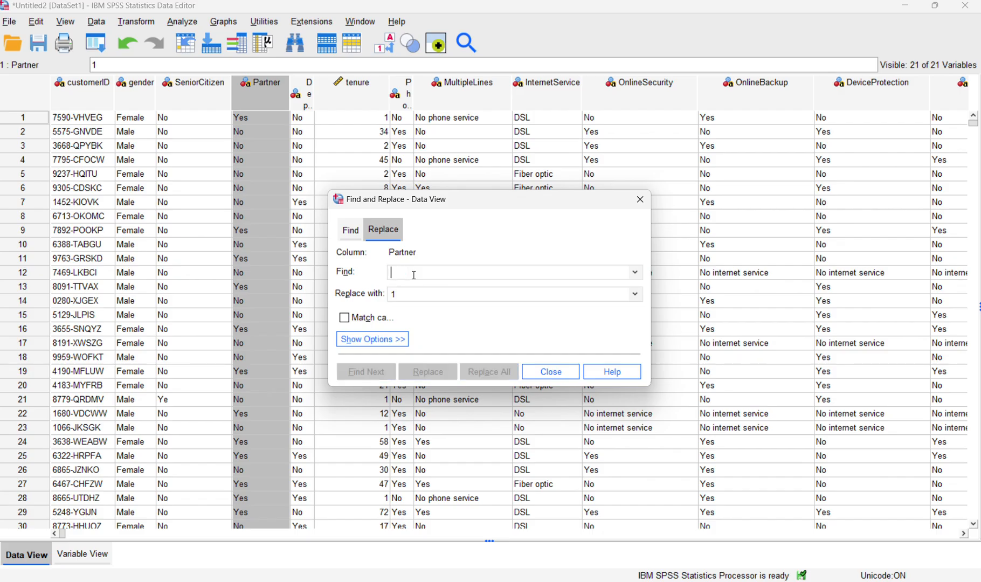
text(No)
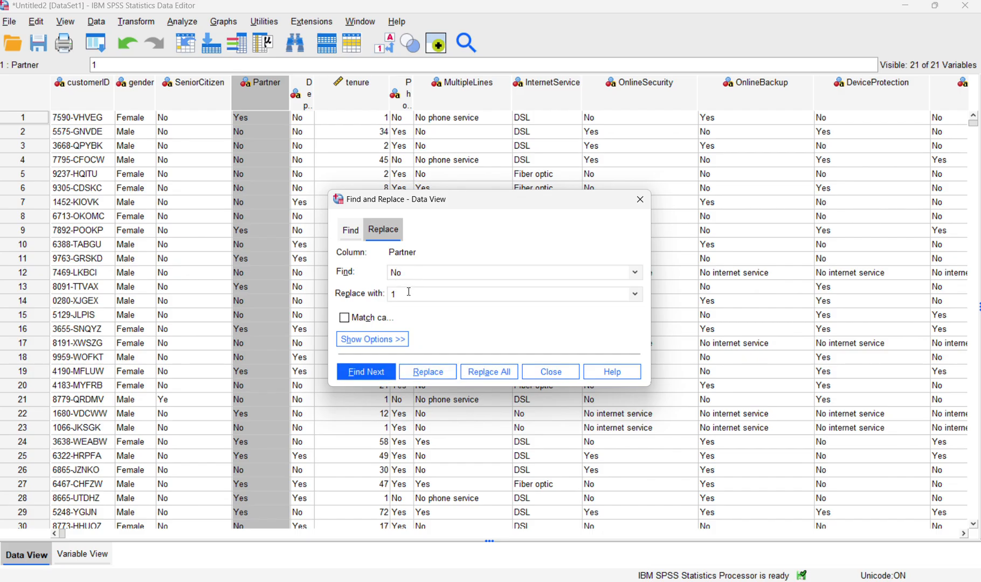
click(409, 291)
key(BackSpace)
text(0)
click(477, 378)
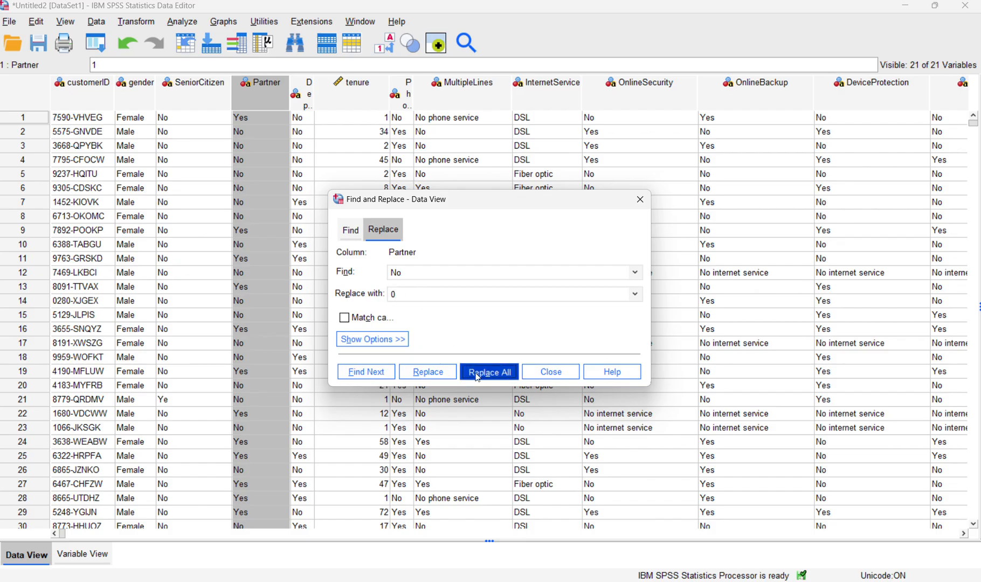
click(488, 322)
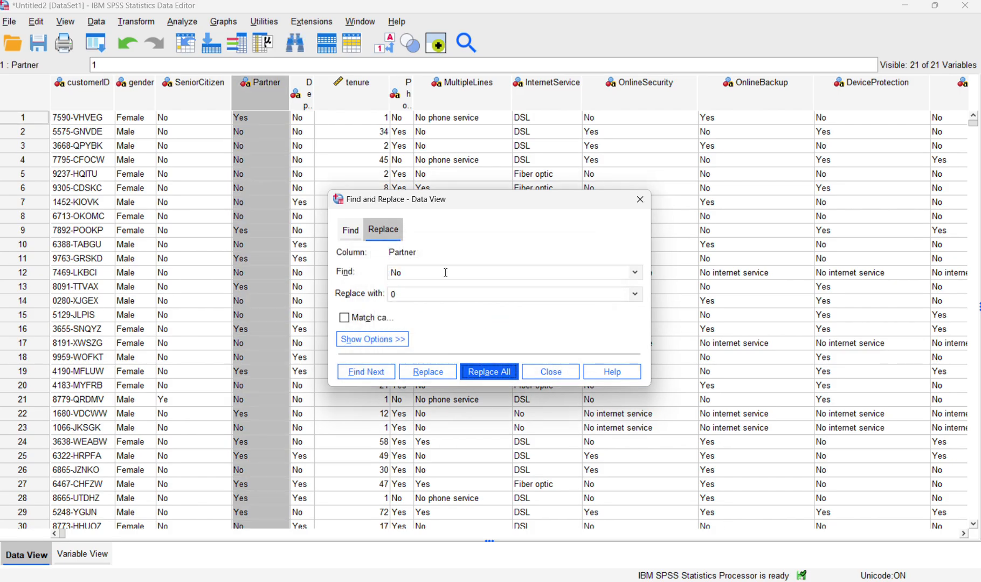
click(566, 373)
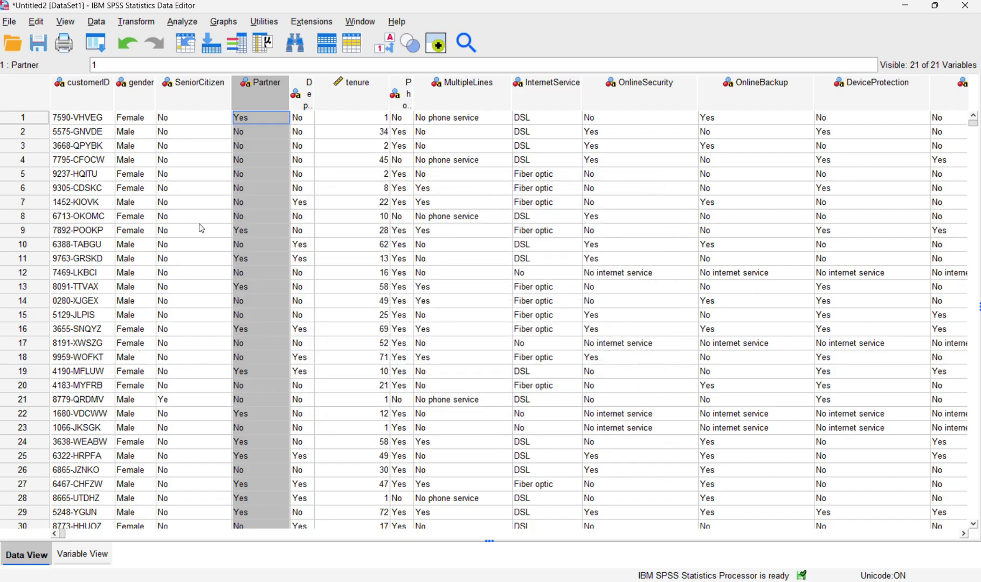
Step: Save the dataset as an SPSS Statistics file named Telco Churn in the SPSS folder
key(ctrl+s)
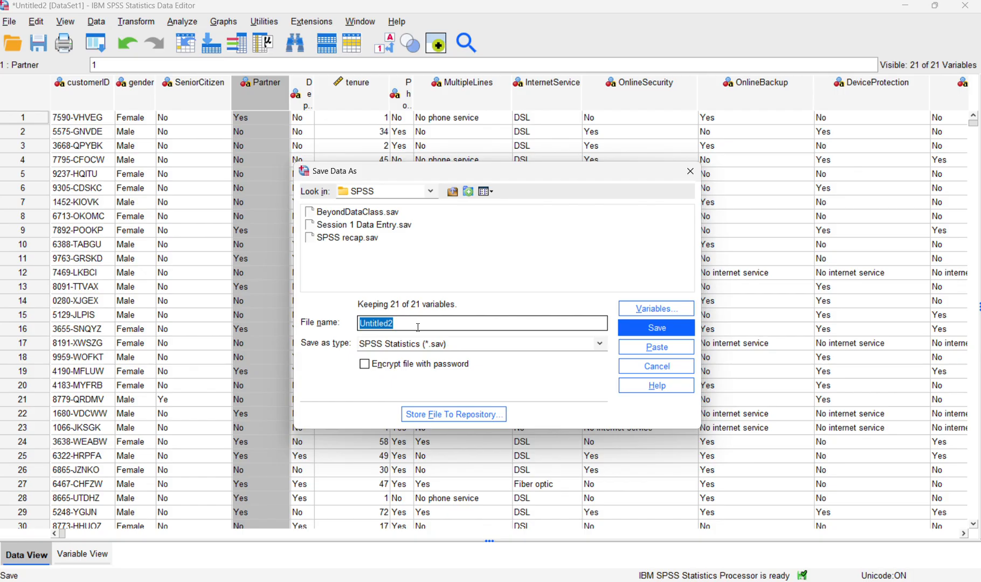
text(SPS)
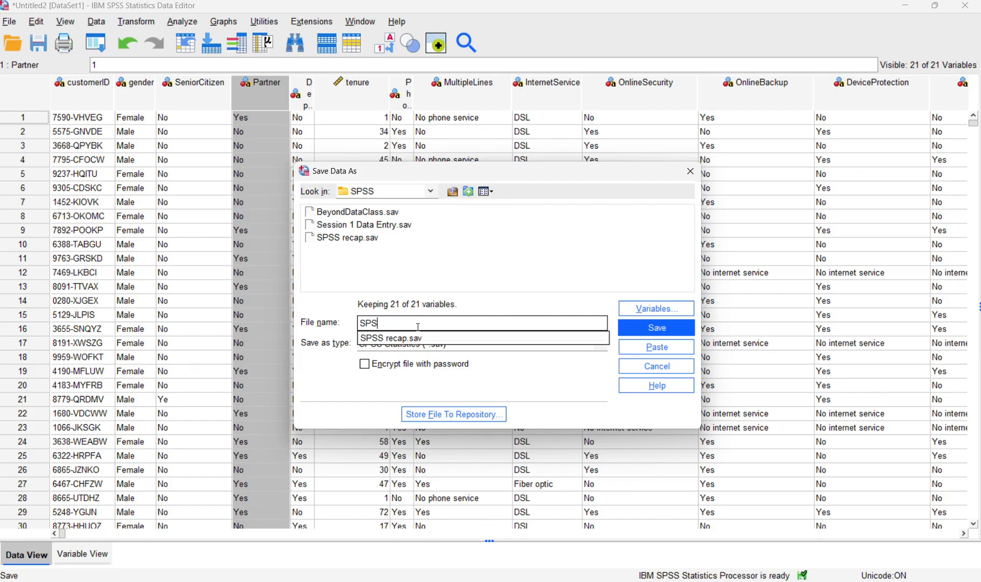
text(S)
key(BackSpace)
key(BackSpace)
key(BackSpace)
key(BackSpace)
text(Tec)
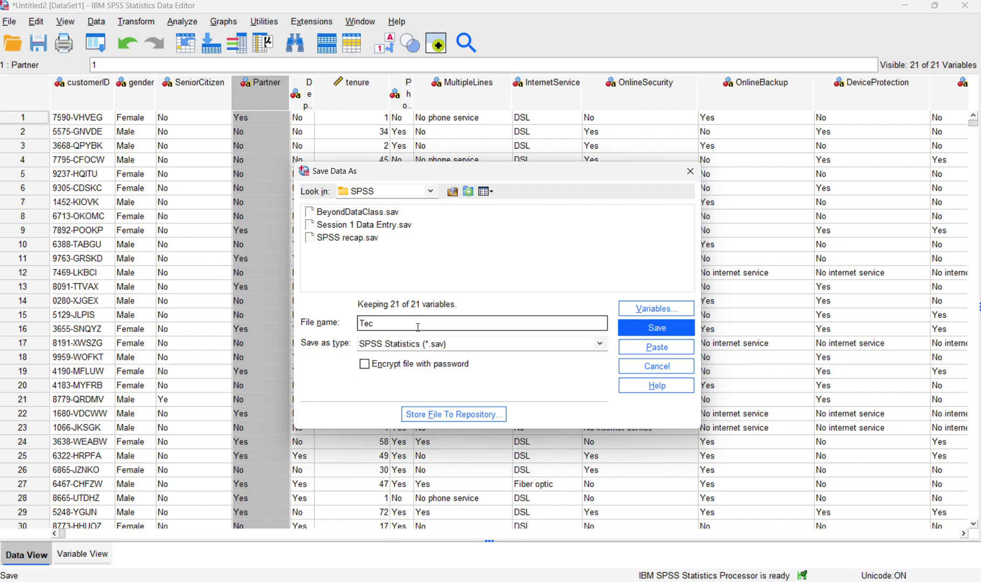
key(BackSpace)
key(BackSpace)
text(l)
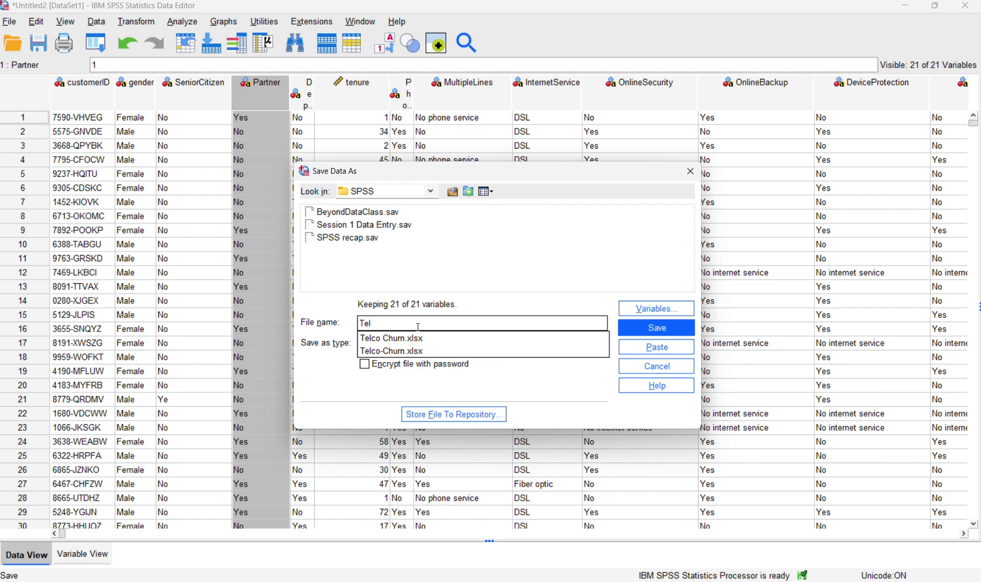
text(co Churn)
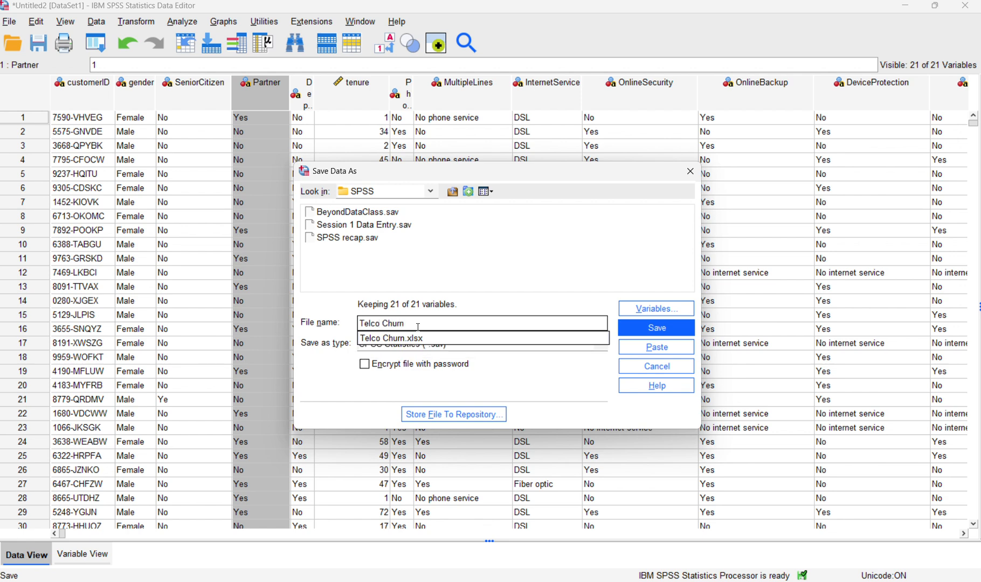
click(502, 294)
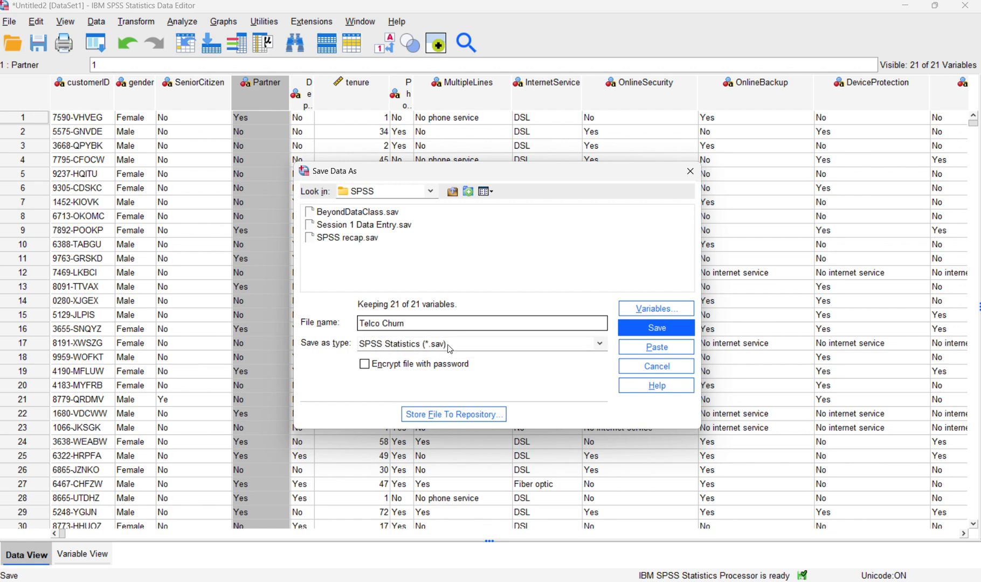
click(646, 328)
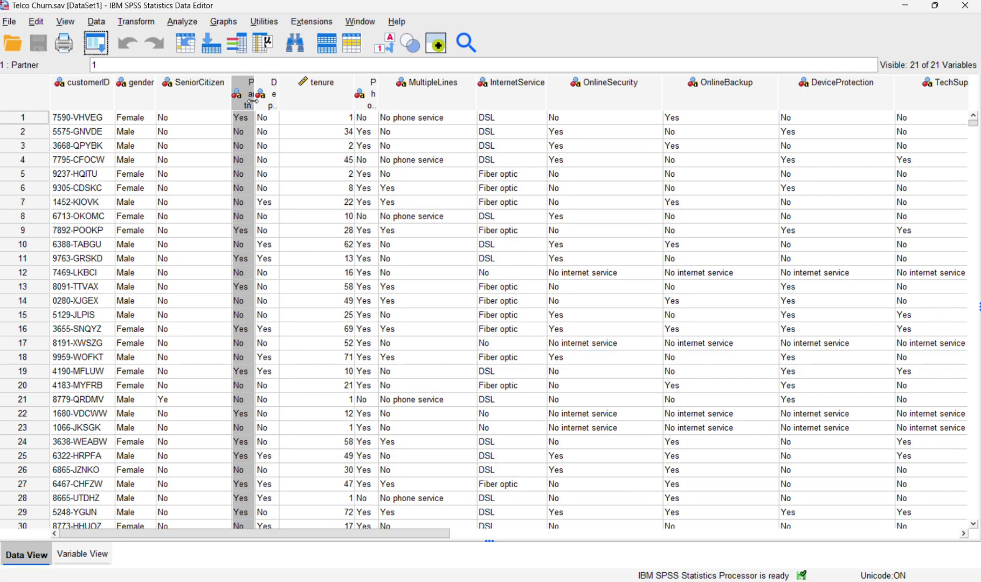
Step: Widen the Partner column and exit SPSS Statistics without saving the output viewer contents
drag(251, 101, 281, 103)
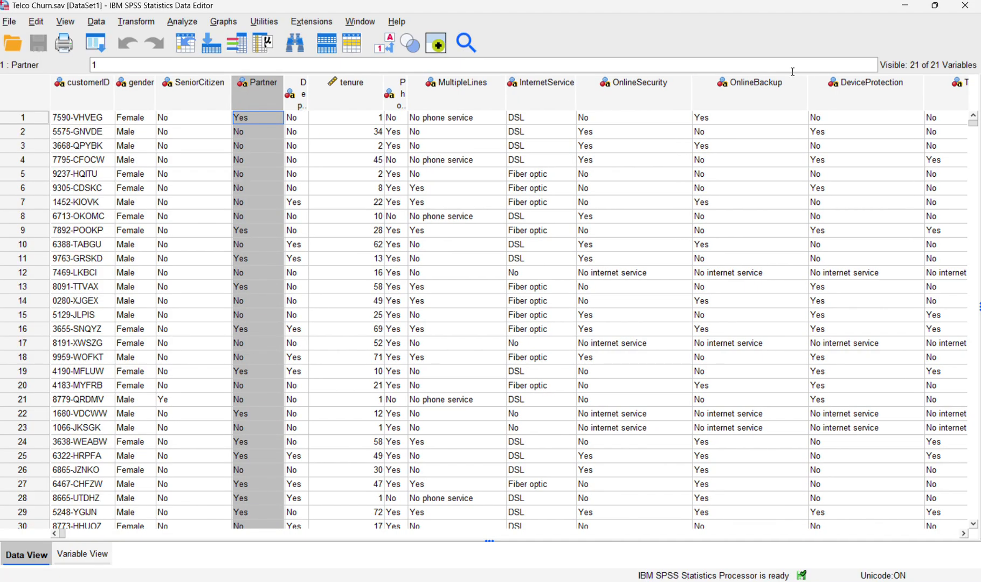
click(964, 6)
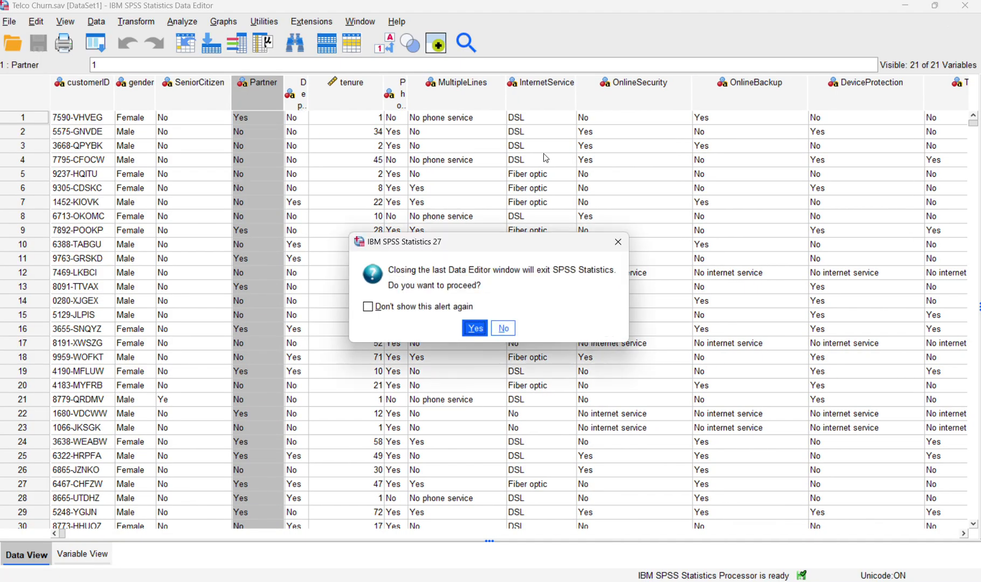
click(475, 328)
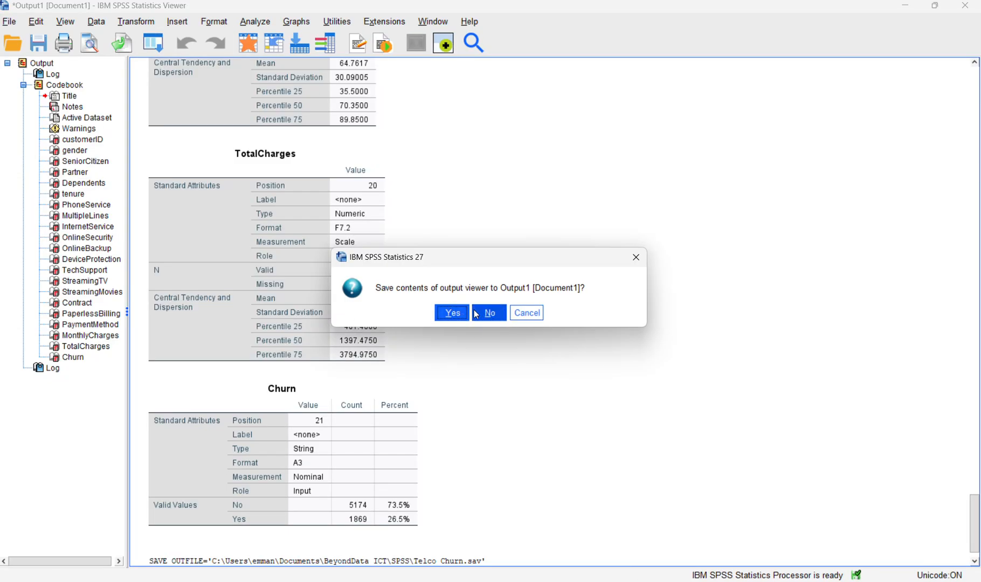
click(492, 313)
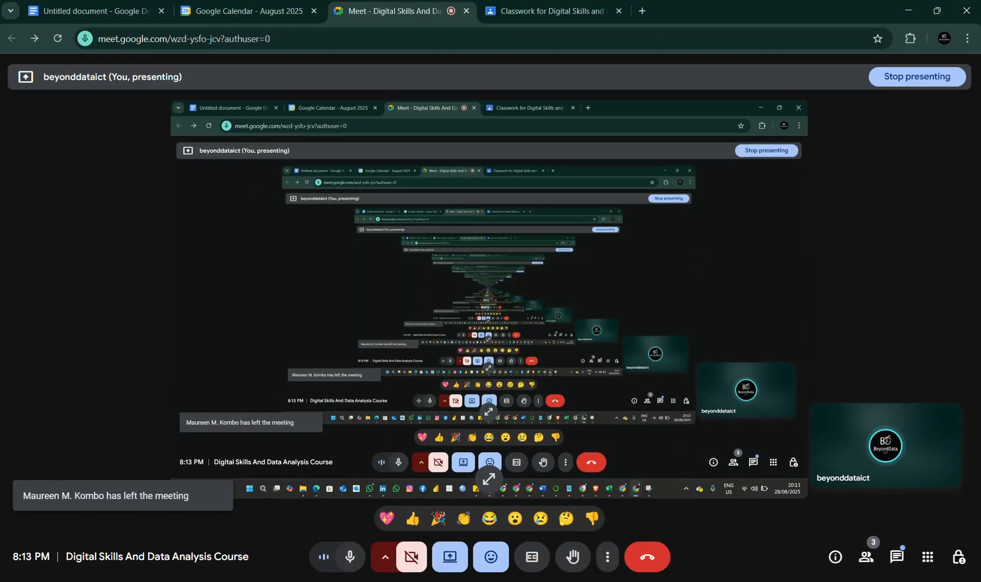
Step: Switch to SPSS Statistics, dismiss the welcome dialog, and open Telco Churn.sav from the SPSS folder
click(453, 581)
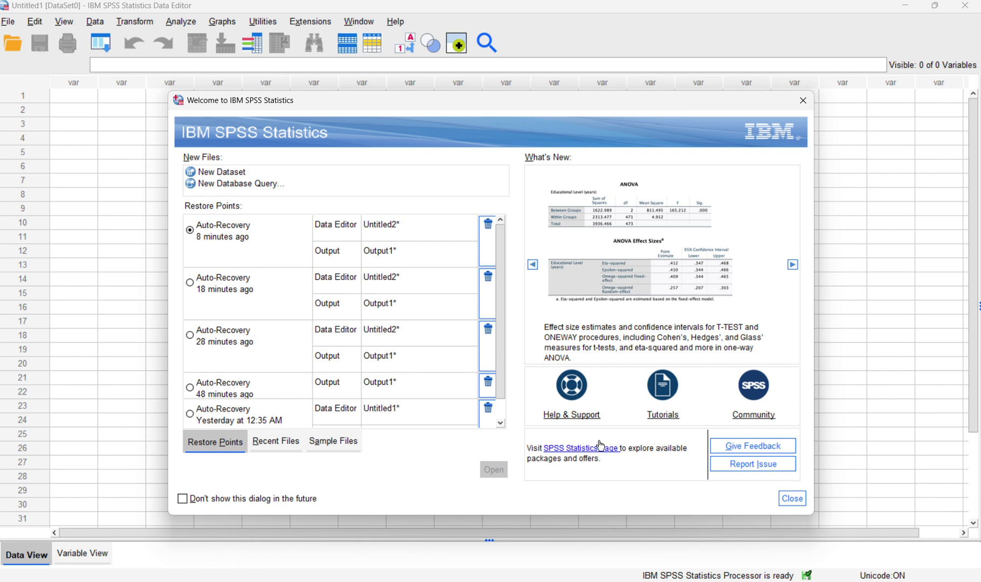
click(792, 498)
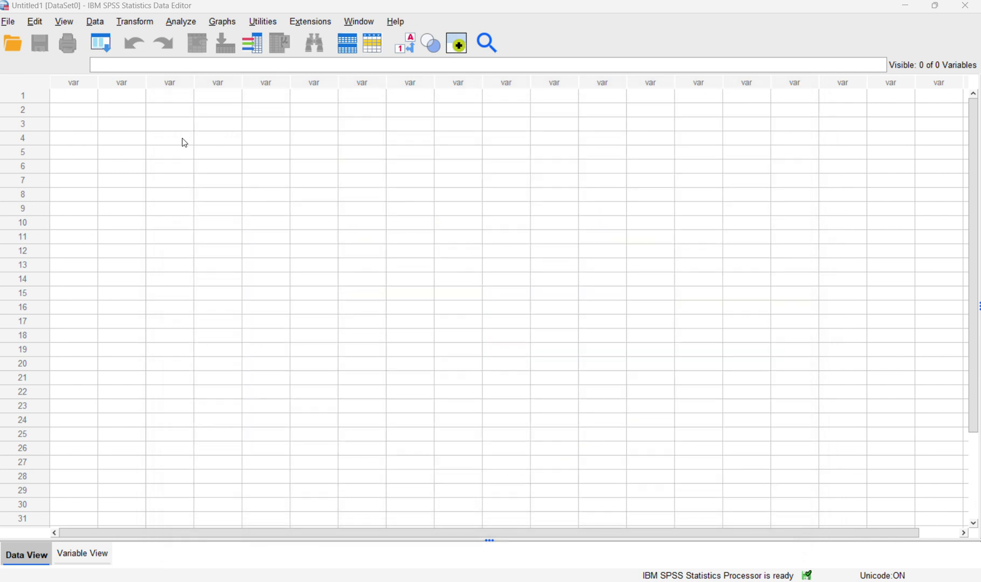
click(9, 26)
mouse_move(35, 57)
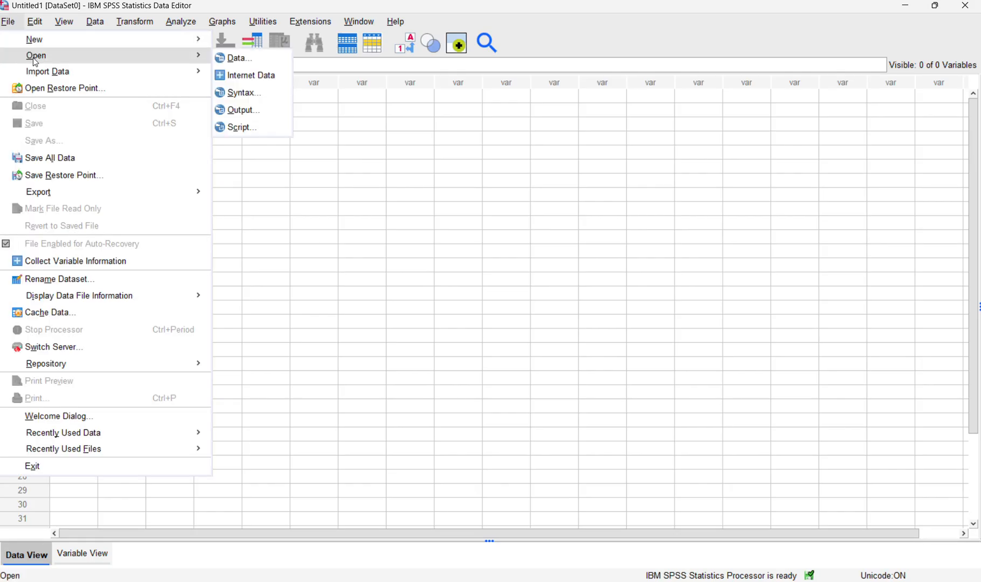
click(245, 63)
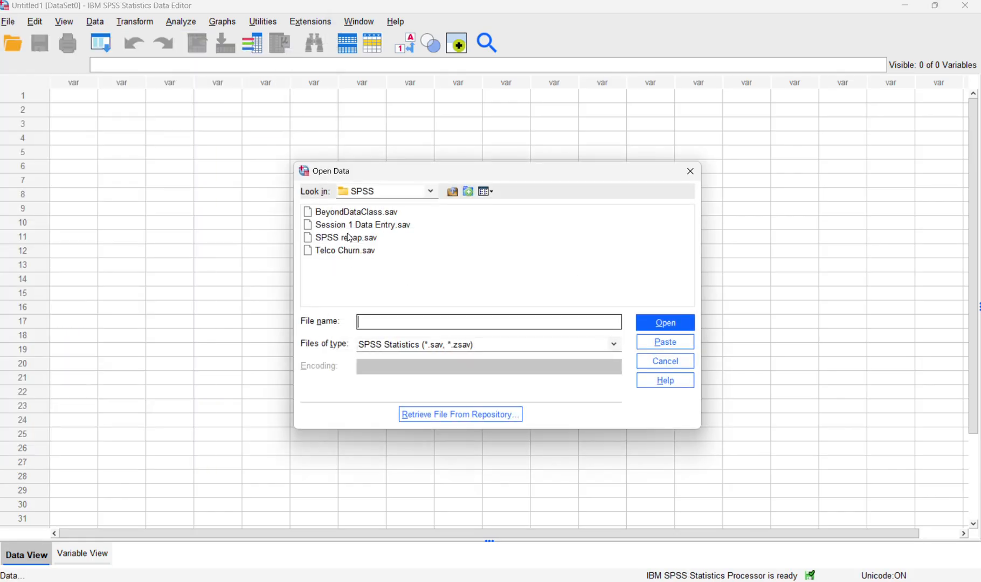
click(351, 251)
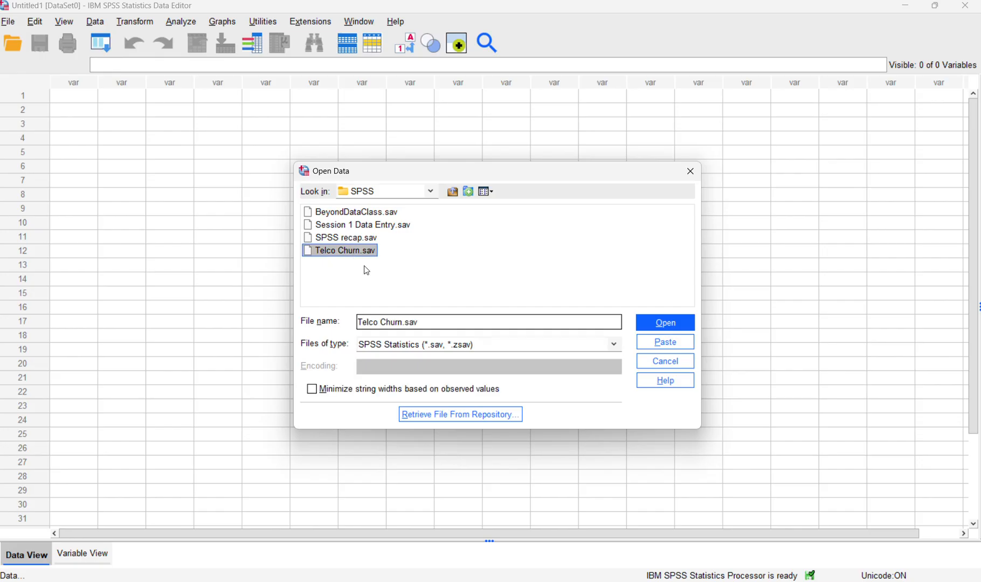
click(658, 326)
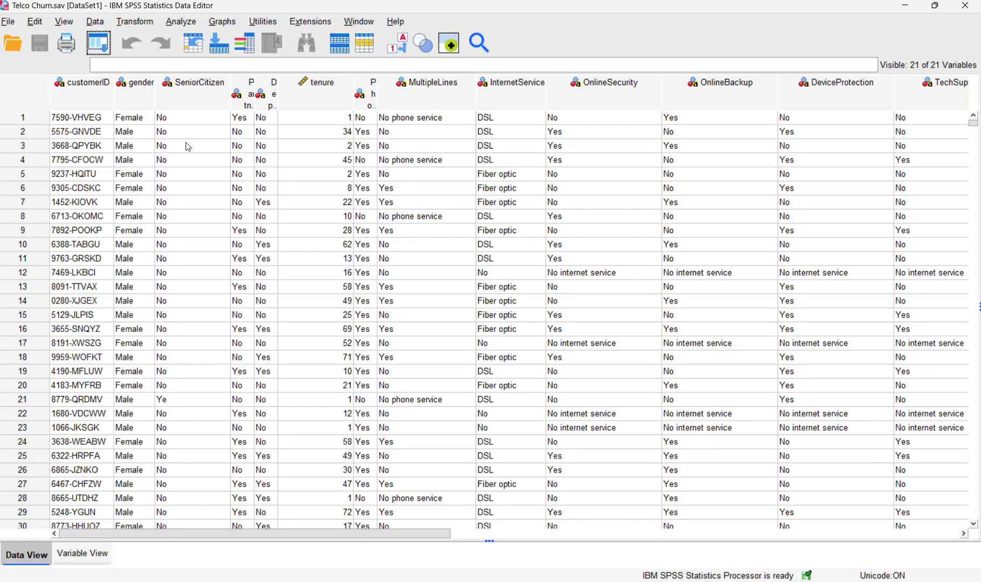
Step: Toggle the value labels display off and on, and widen the Partner column to fit its name
click(402, 48)
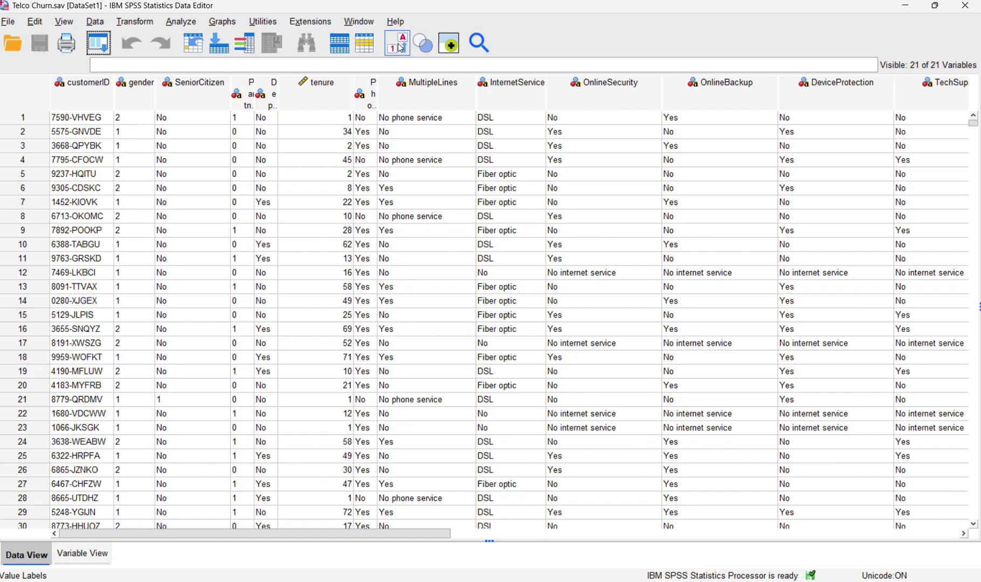
click(402, 47)
click(401, 47)
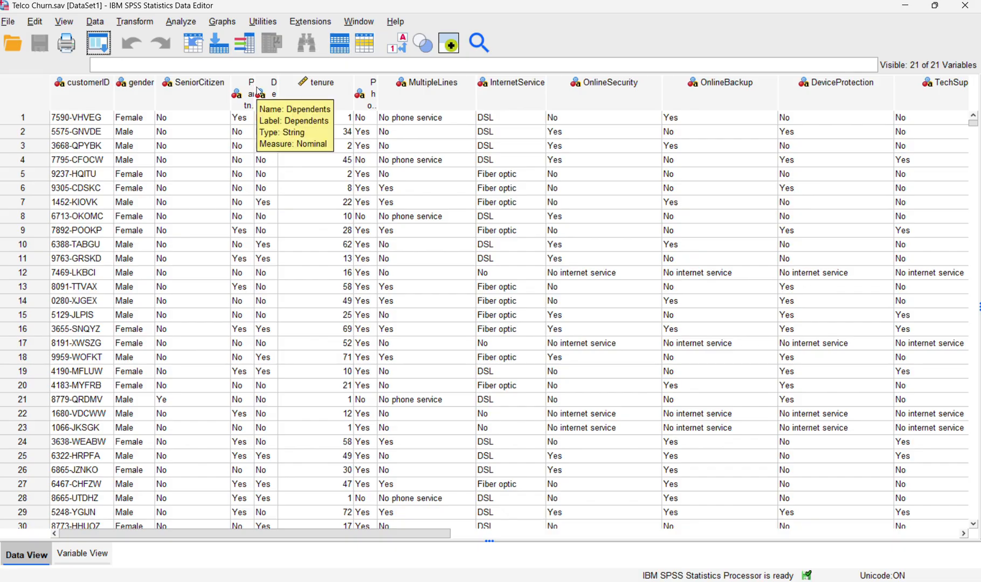
drag(264, 87, 294, 88)
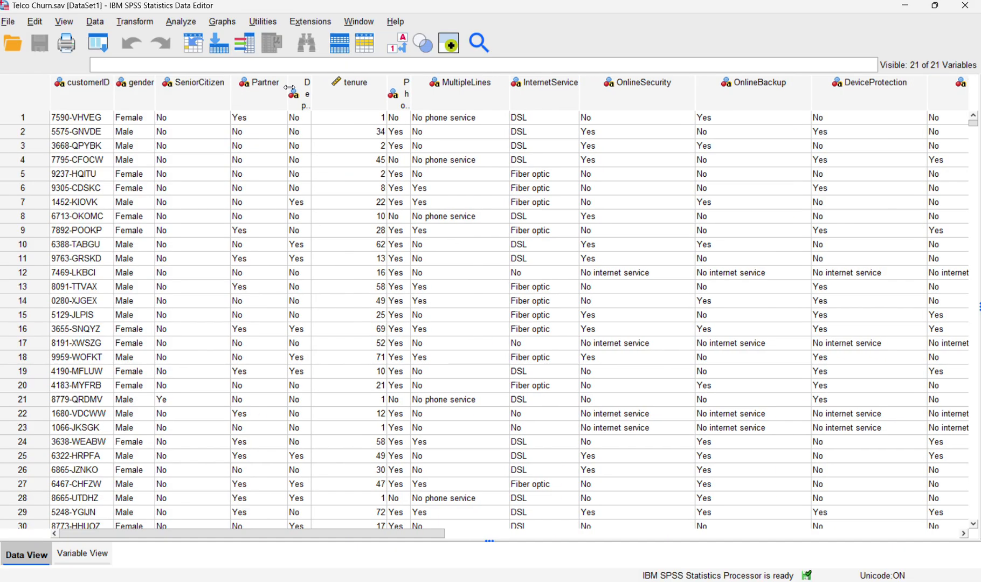
Step: Compare the numeric codes with their value labels in gender, SeniorCitizen and Partner, and check the remaining columns through Churn
click(389, 53)
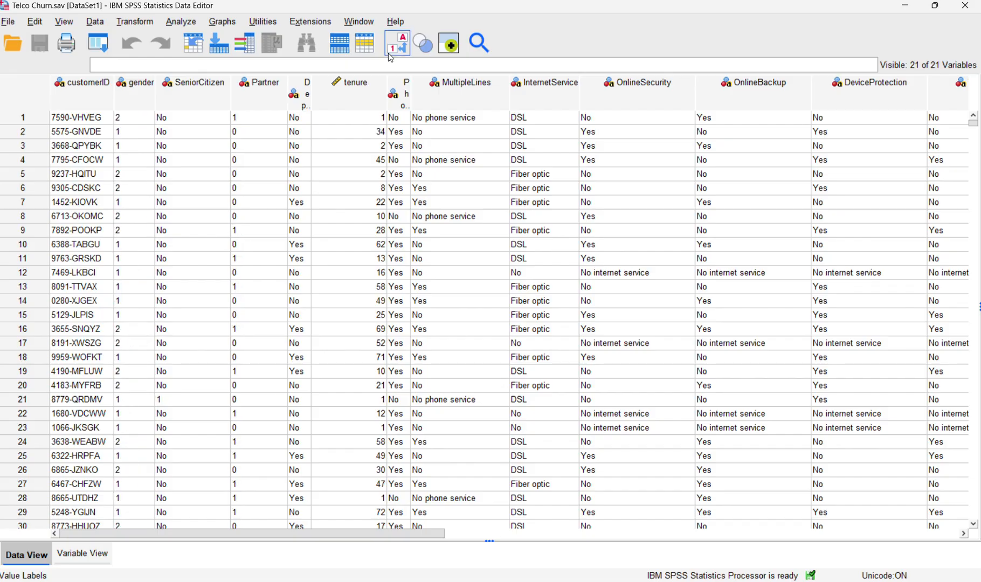
click(388, 54)
click(389, 54)
click(389, 54)
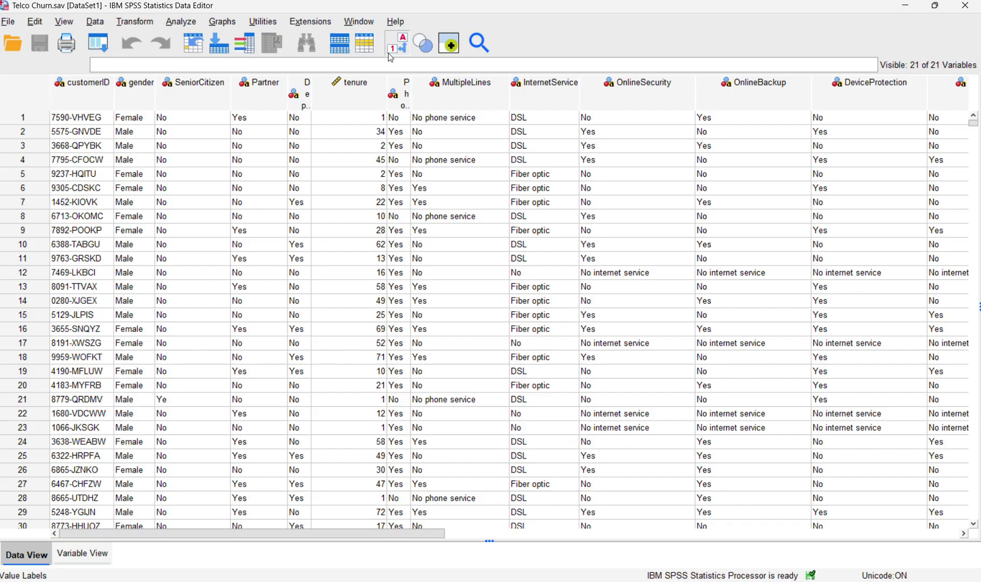
click(388, 53)
click(389, 54)
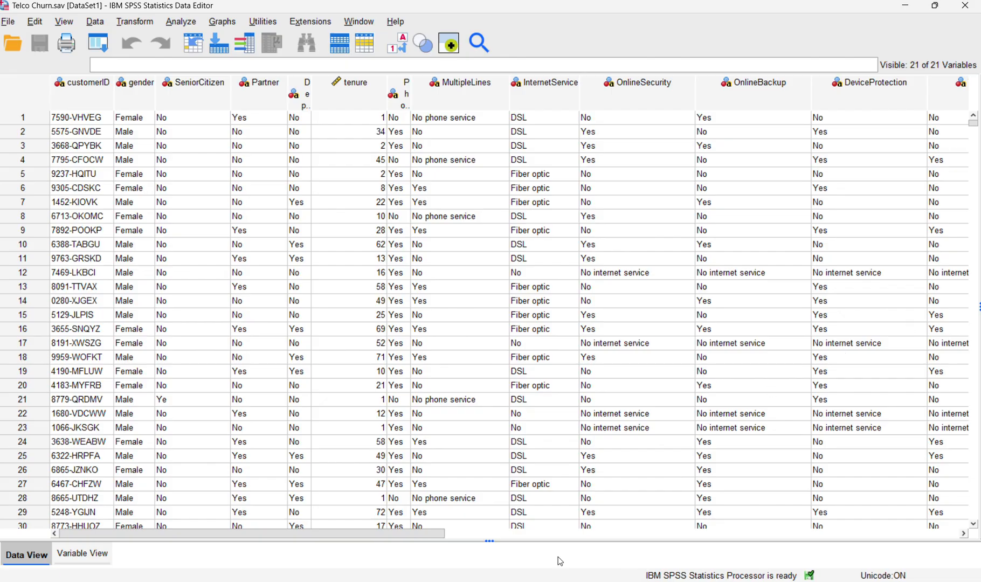
drag(416, 542, 788, 463)
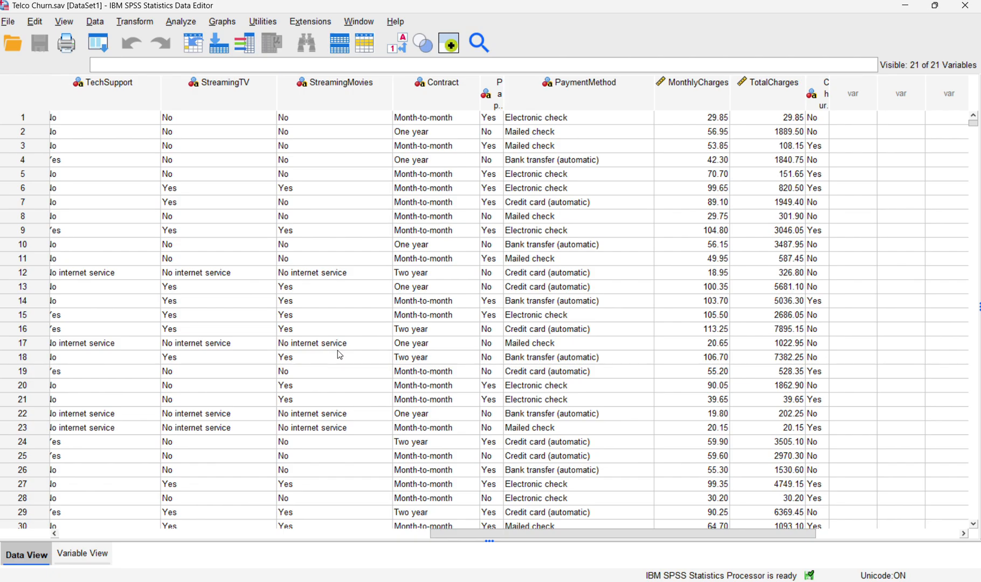
drag(507, 536, 17, 521)
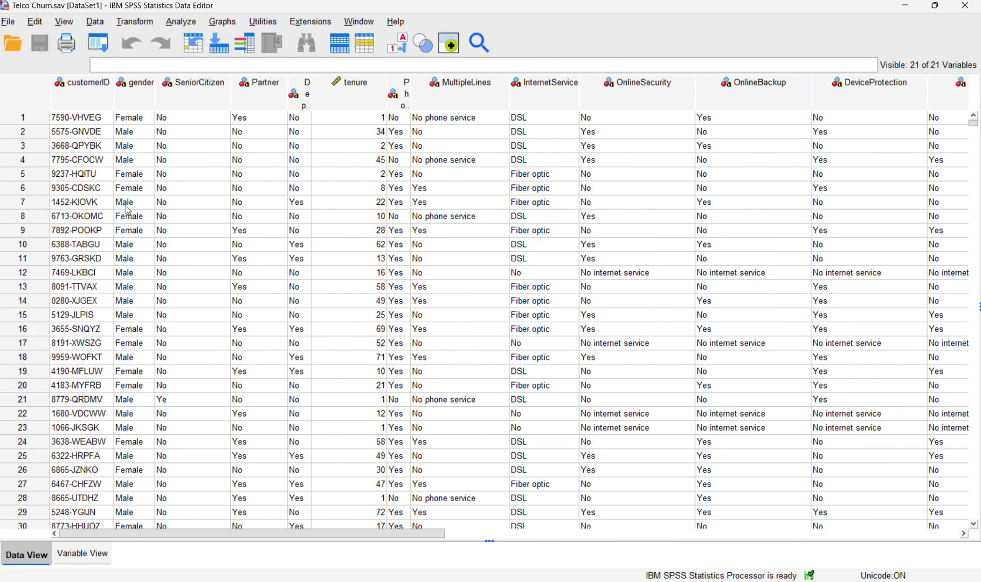
Step: Generate a Codebook report for all variables from Dependents through Churn
click(176, 24)
mouse_move(204, 57)
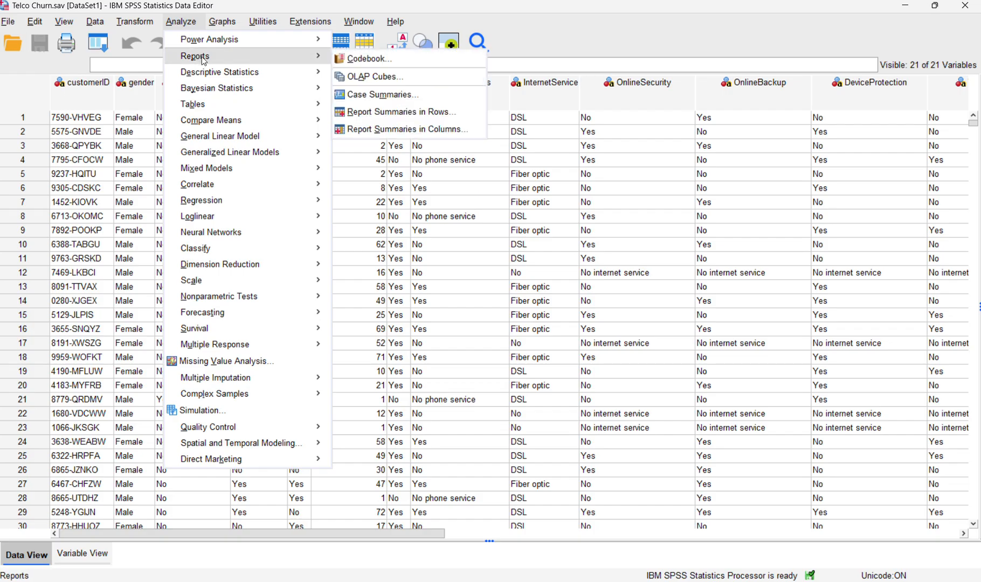
click(359, 61)
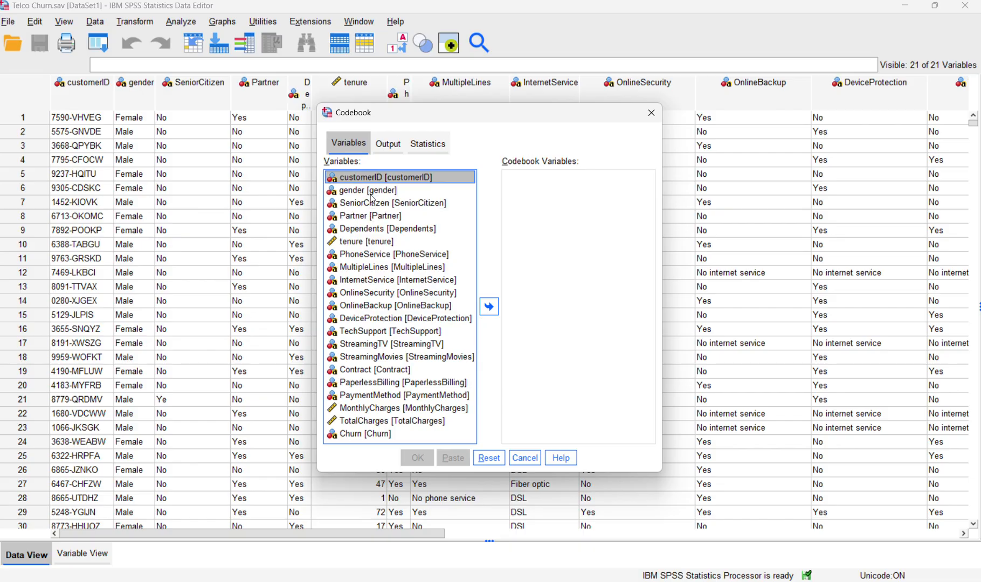
click(373, 230)
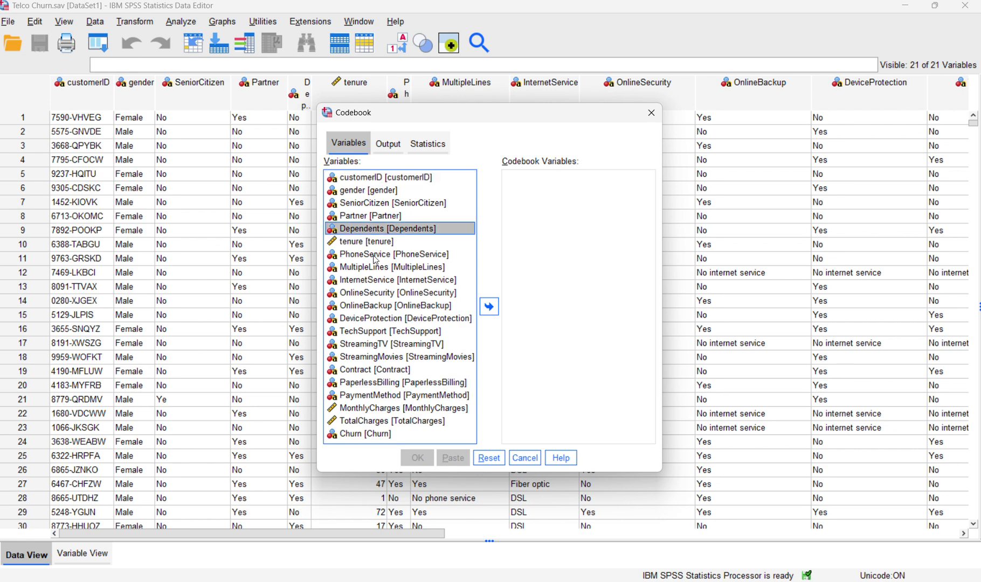
shift+click(367, 437)
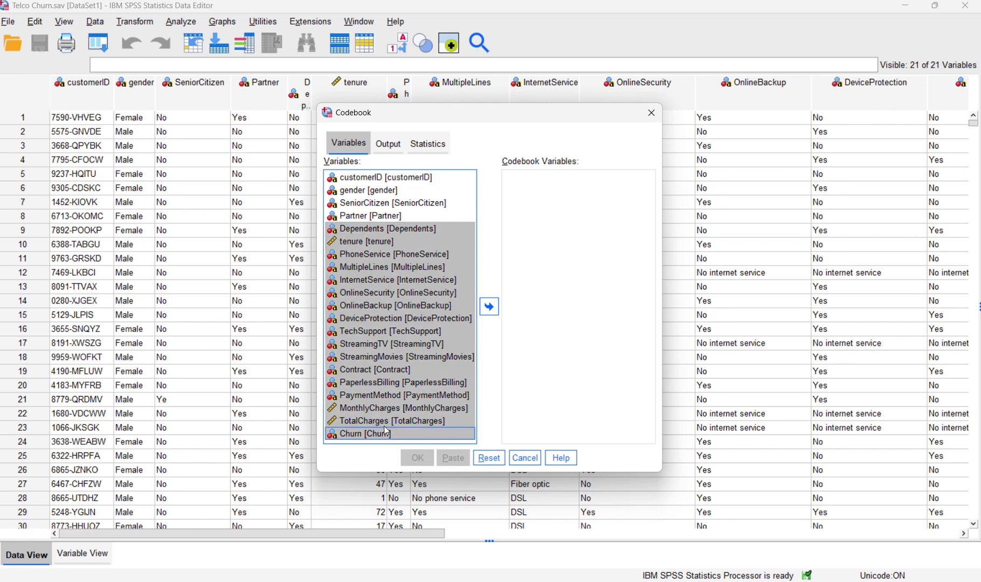
click(489, 307)
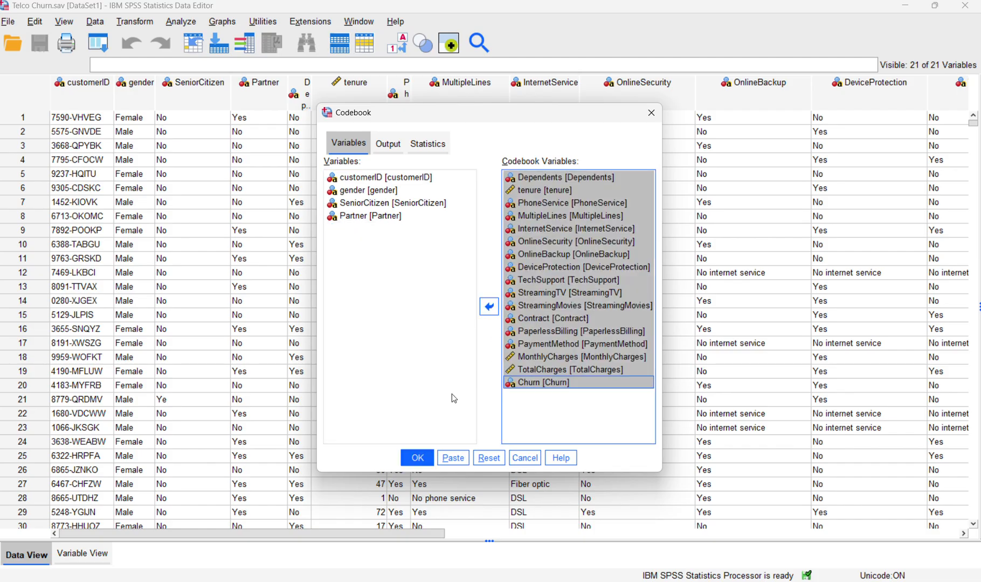
click(405, 459)
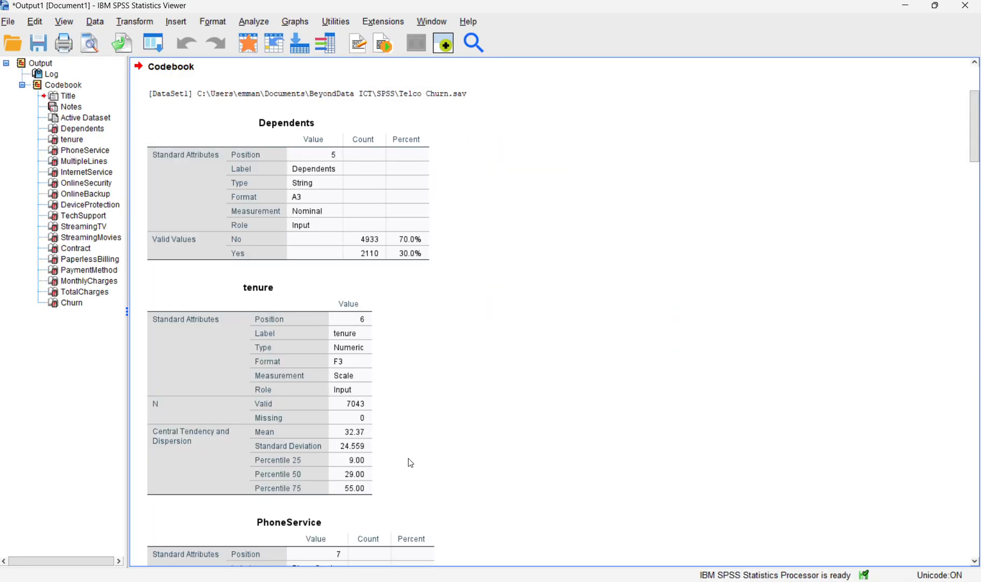
Step: Examine the codebook tables from Dependents to TotalCharges for each variable's type and its valid categories or summary statistics
click(336, 313)
click(300, 237)
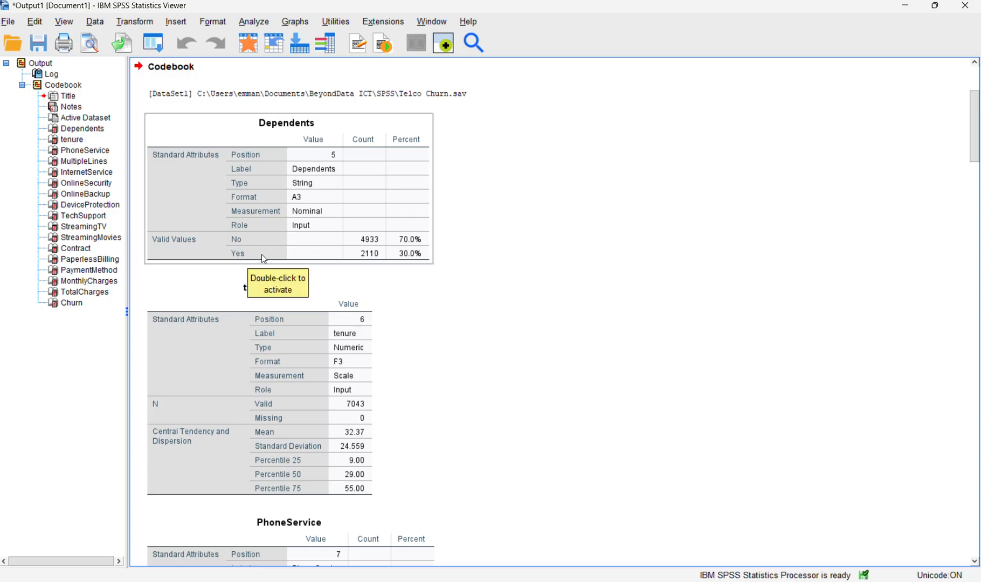
scroll(270, 249, down, 3)
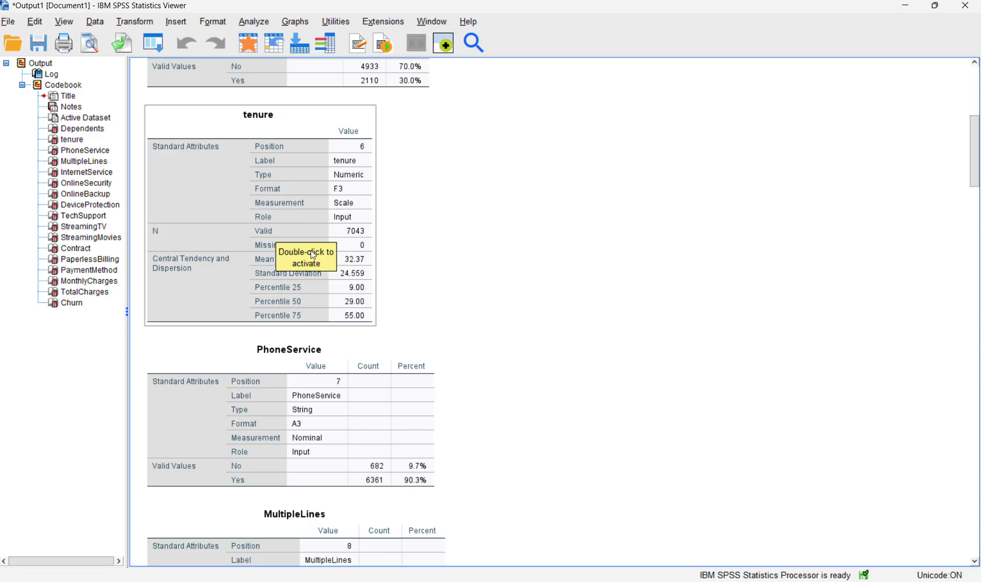
scroll(313, 255, down, 3)
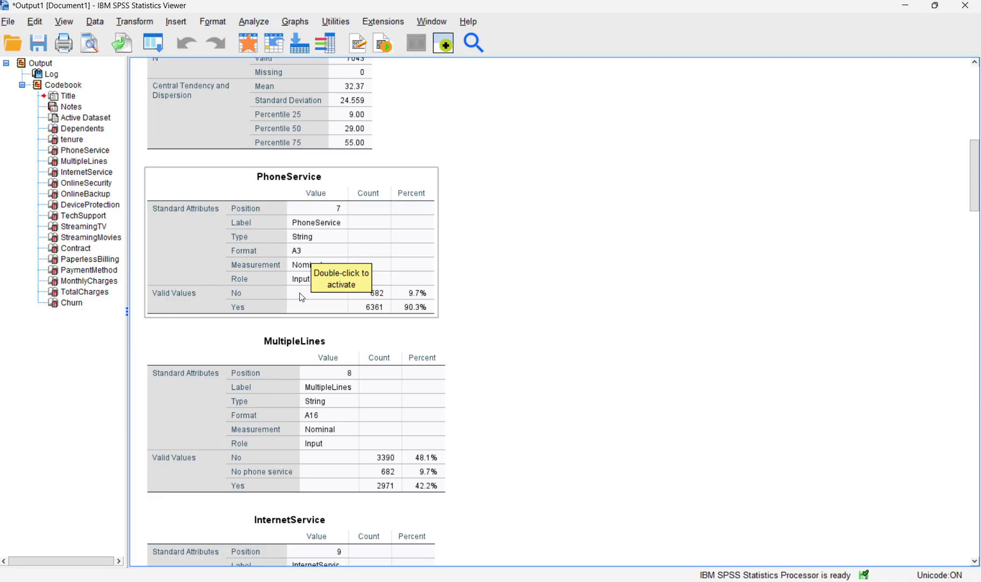
scroll(282, 302, down, 2)
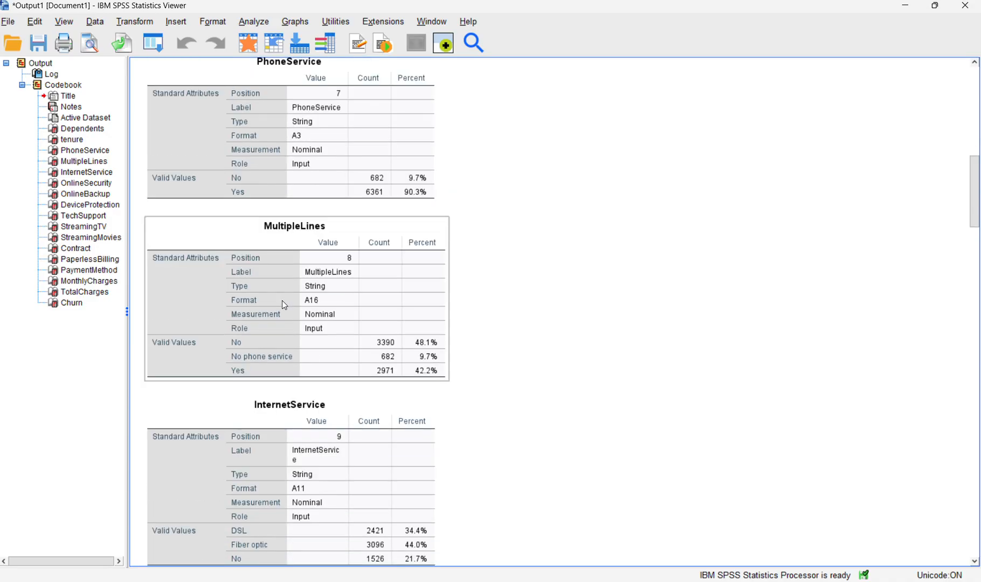
scroll(282, 301, down, 2)
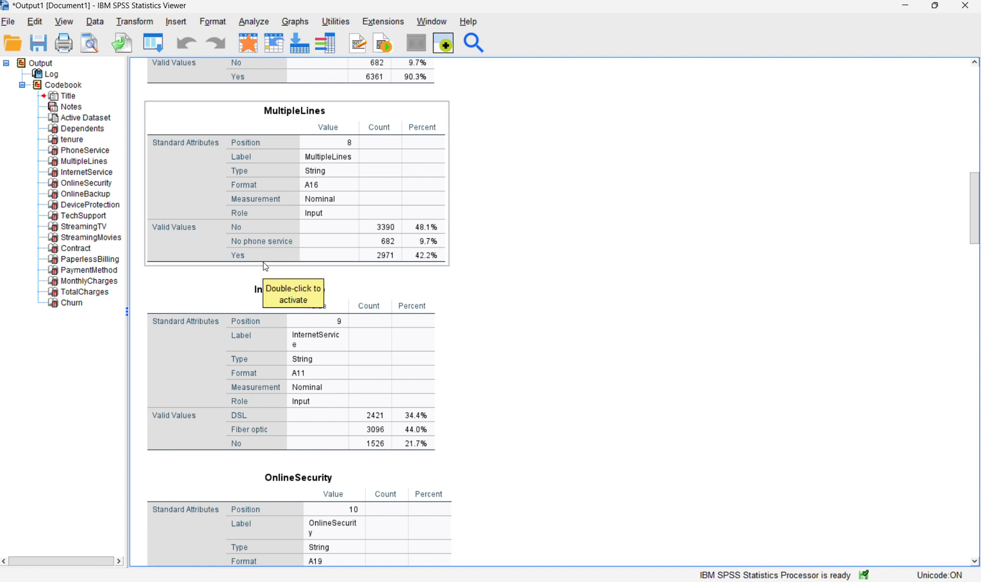
scroll(253, 260, down, 2)
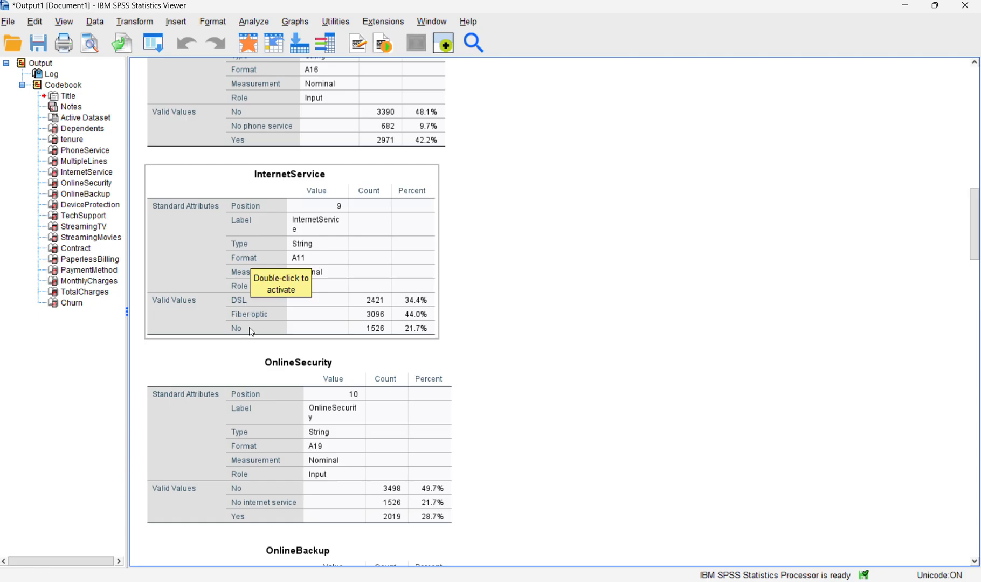
scroll(259, 312, down, 1)
scroll(259, 312, down, 3)
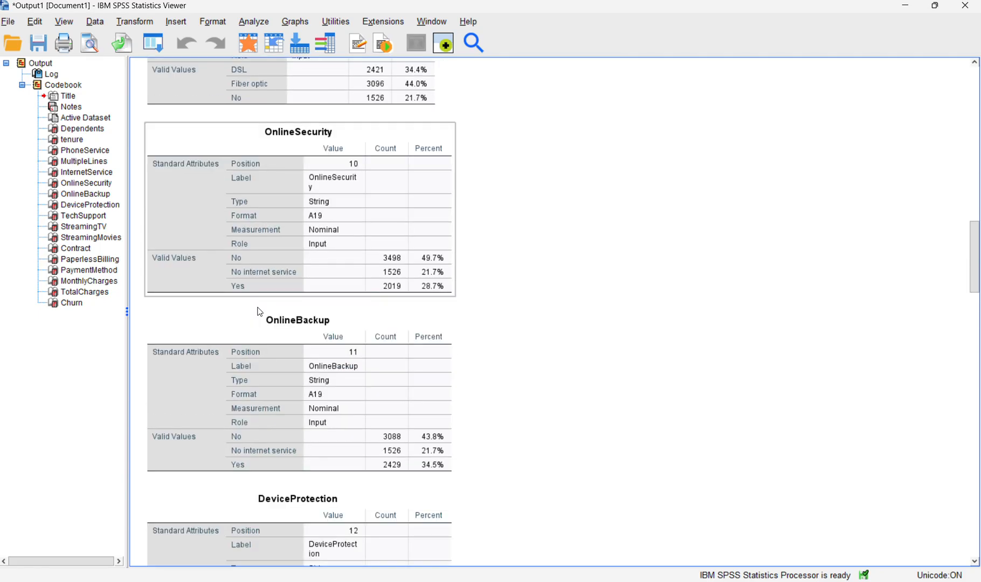
scroll(259, 312, down, 3)
scroll(259, 311, down, 9)
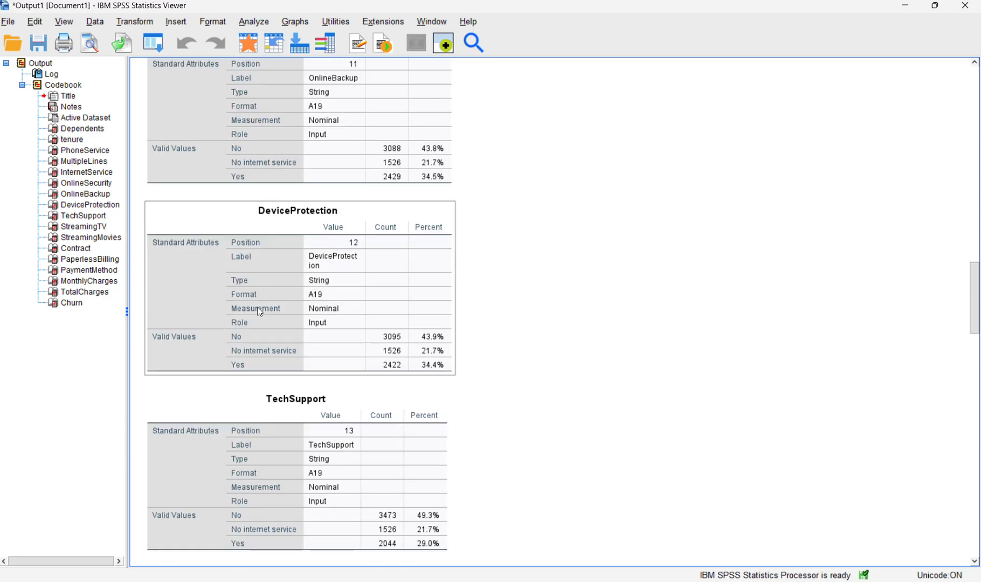
scroll(259, 312, down, 8)
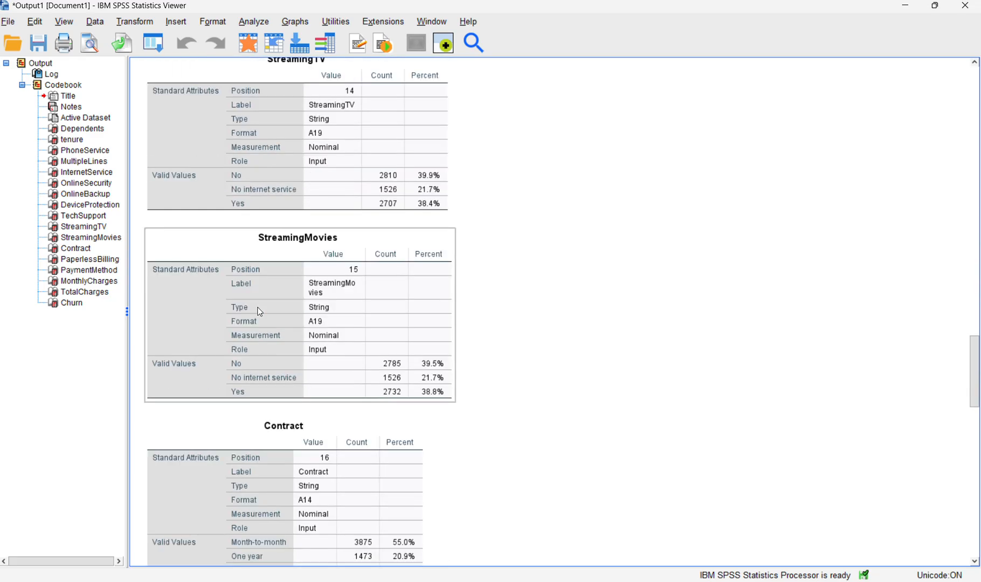
scroll(259, 311, down, 4)
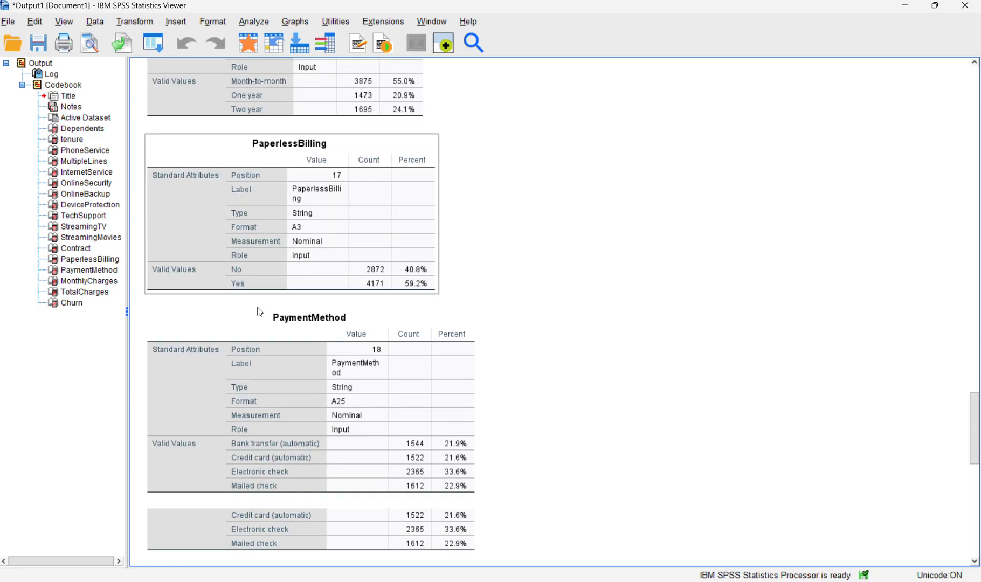
scroll(259, 312, down, 4)
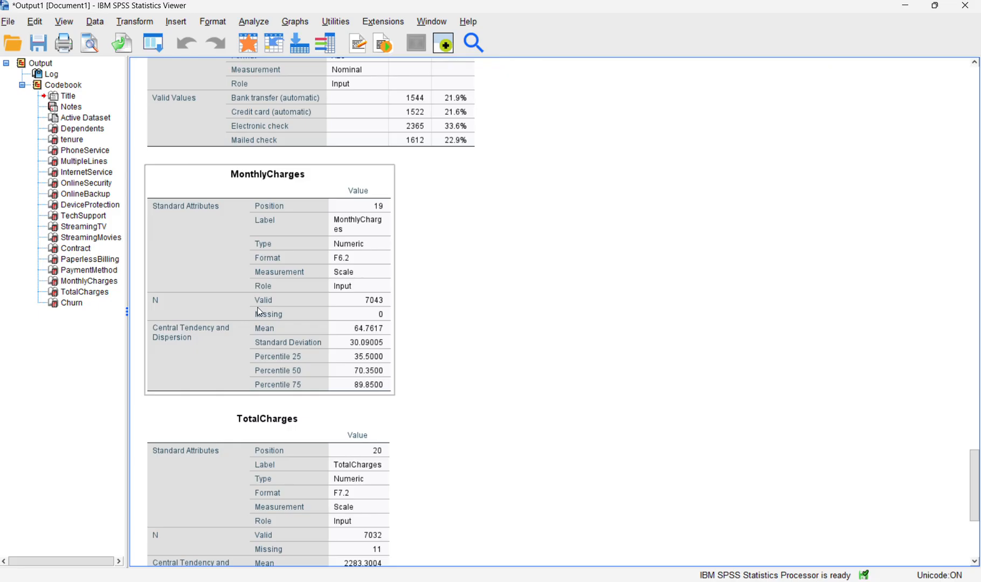
Step: Review the valid categories in the codebook tables again, from MonthlyCharges back through Contract to TechSupport
scroll(259, 311, up, 6)
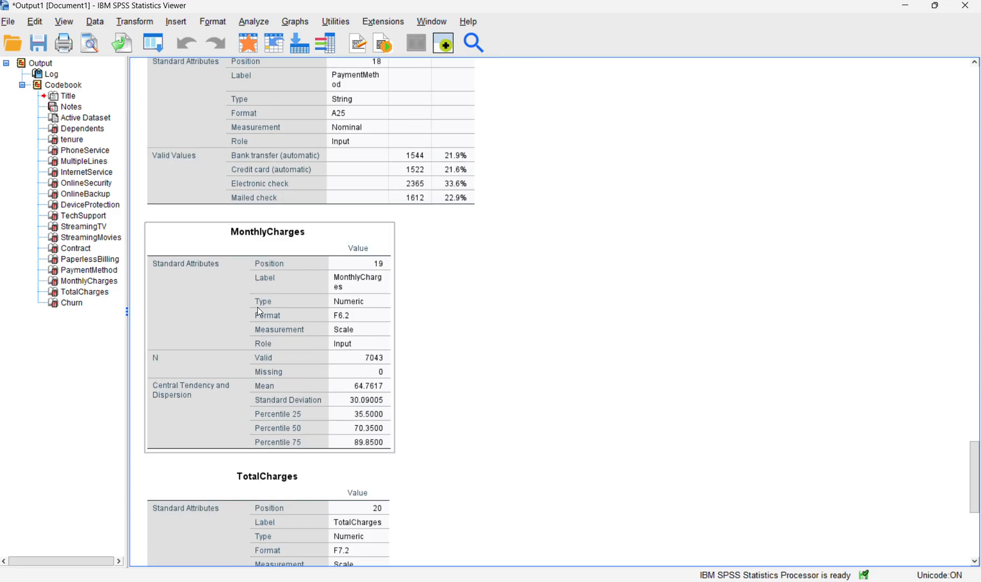
scroll(259, 312, up, 4)
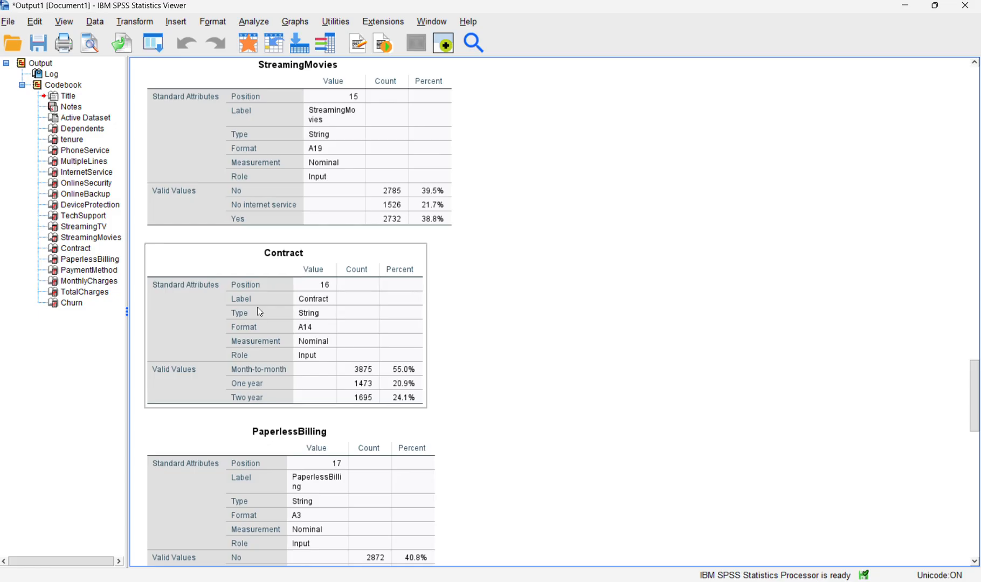
click(259, 312)
scroll(259, 311, up, 1)
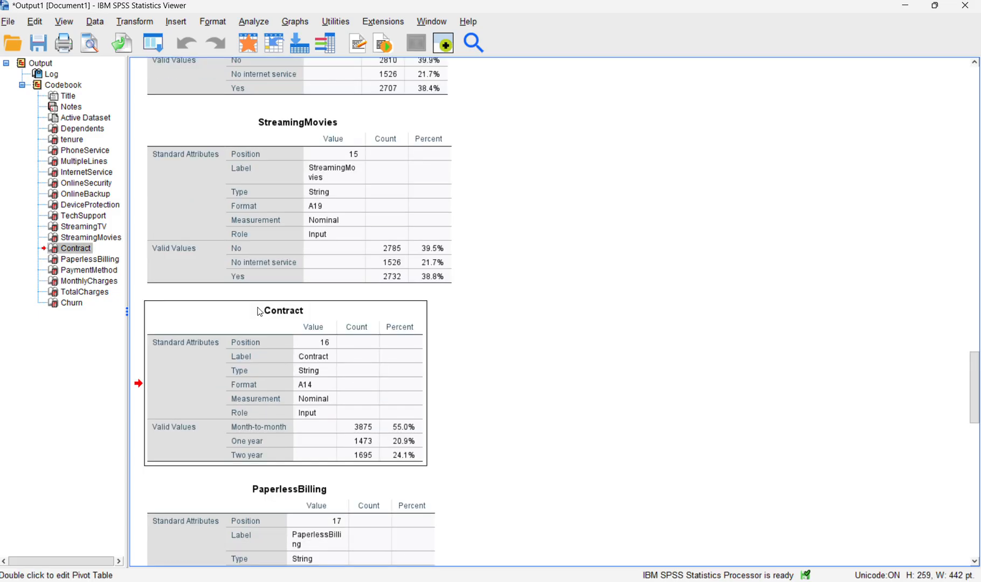
scroll(259, 312, up, 9)
scroll(259, 311, down, 1)
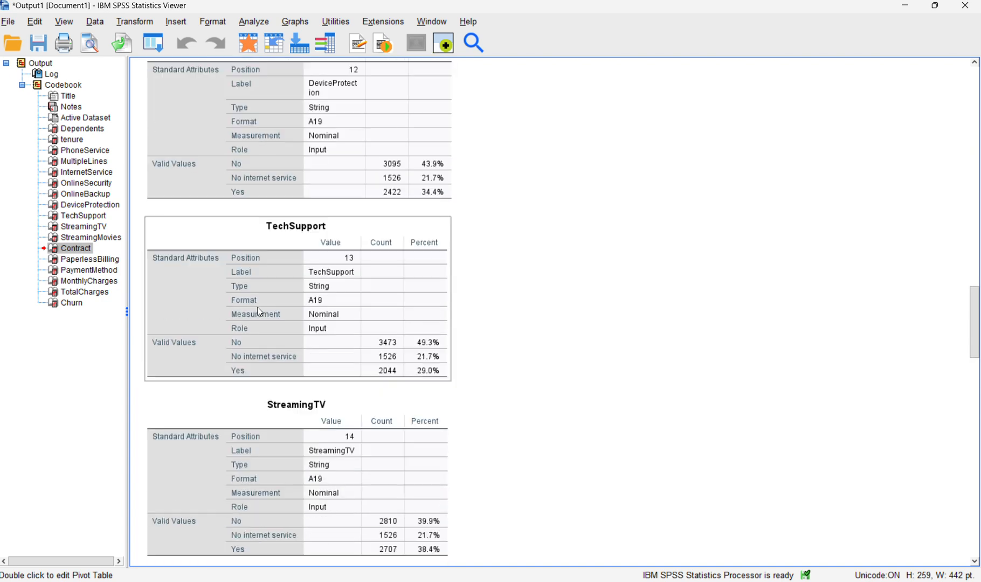
Step: Review the valid categories in the codebook tables from TechSupport through StreamingTV and StreamingMovies to Contract
scroll(260, 311, down, 5)
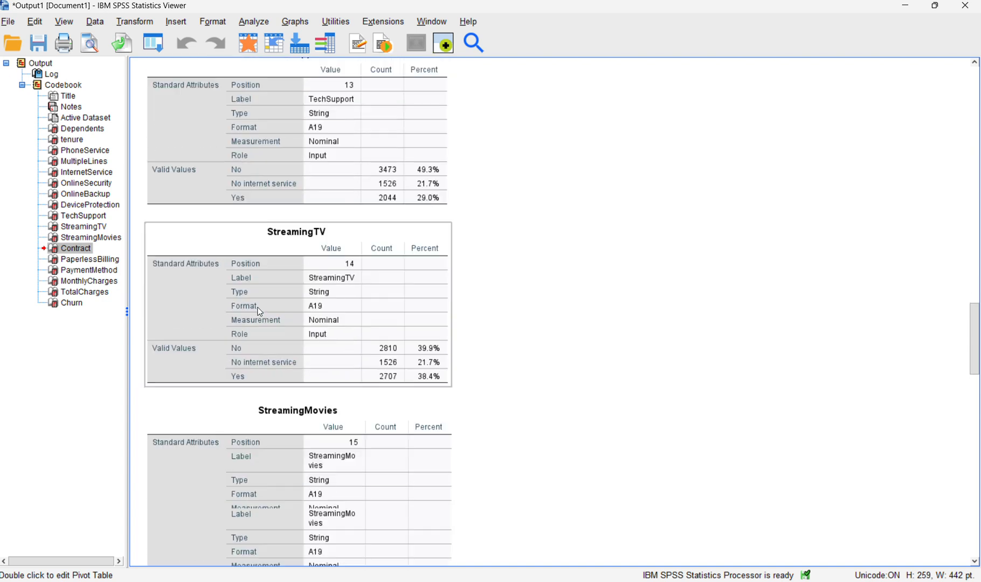
click(260, 311)
scroll(259, 312, down, 5)
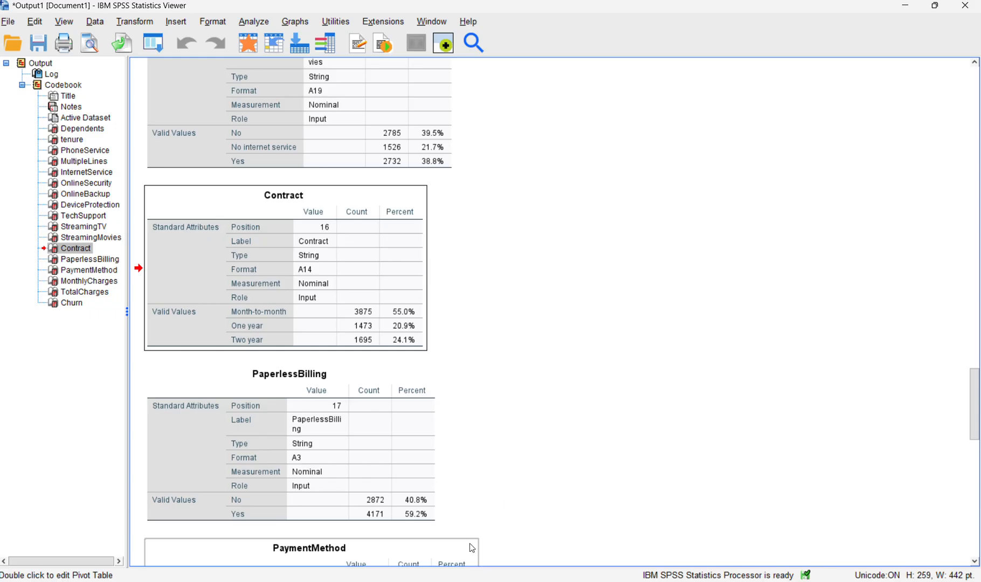
Step: Switch to the Telco Churn data file and inspect the Dependents, PhoneService, MultipleLines, InternetService, OnlineSecurity and OnlineBackup columns for their categories
mouse_move(427, 563)
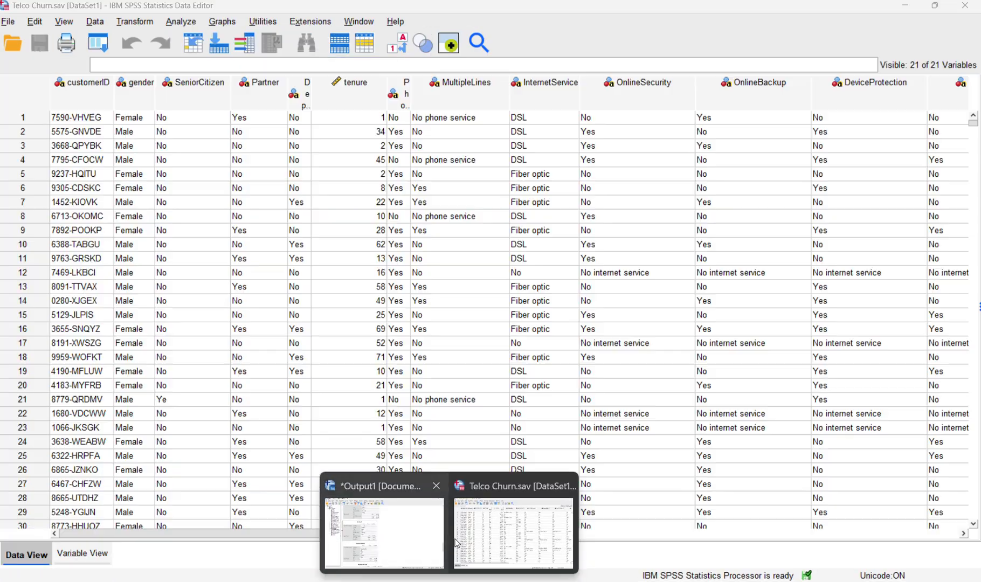
click(504, 540)
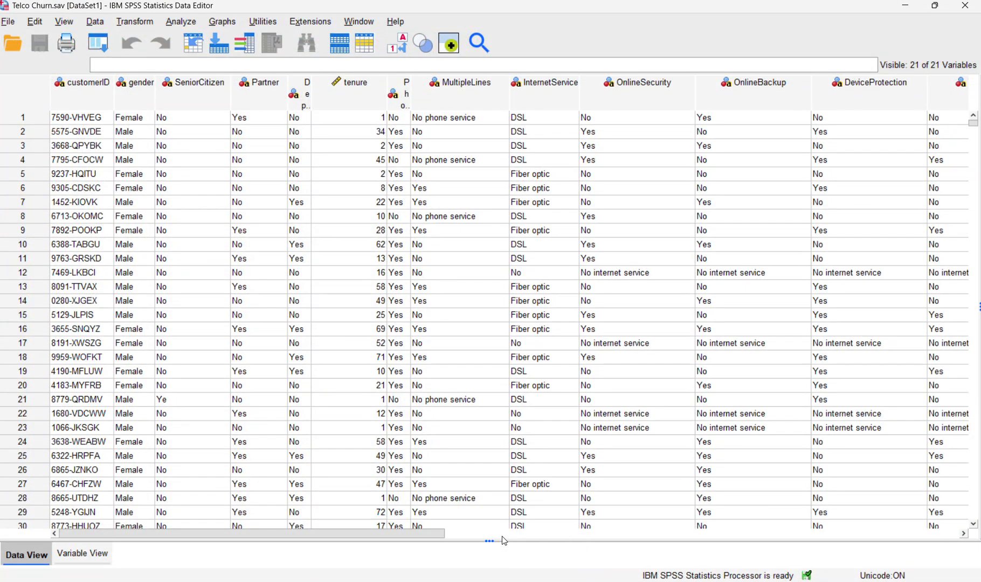
click(271, 88)
click(301, 88)
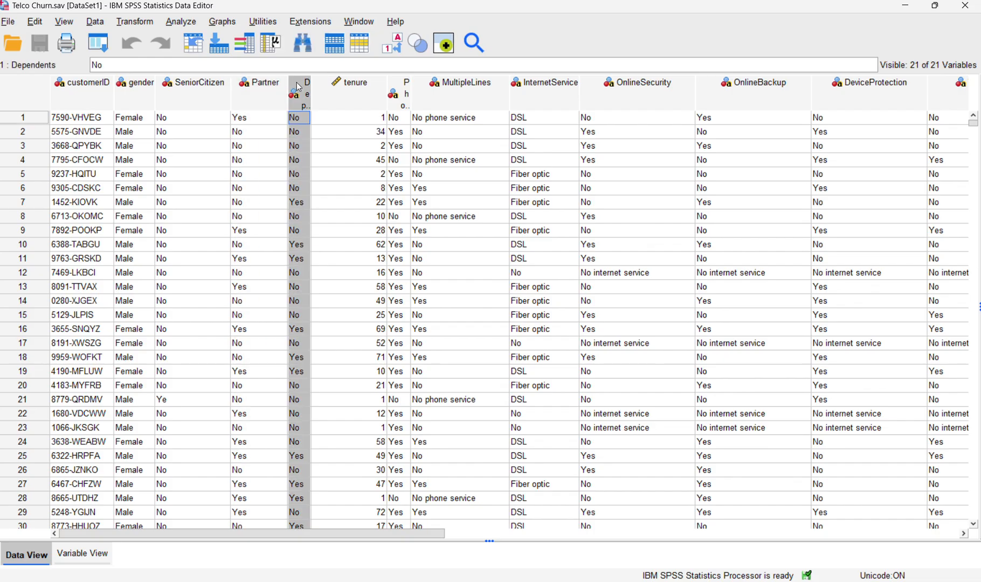
click(406, 83)
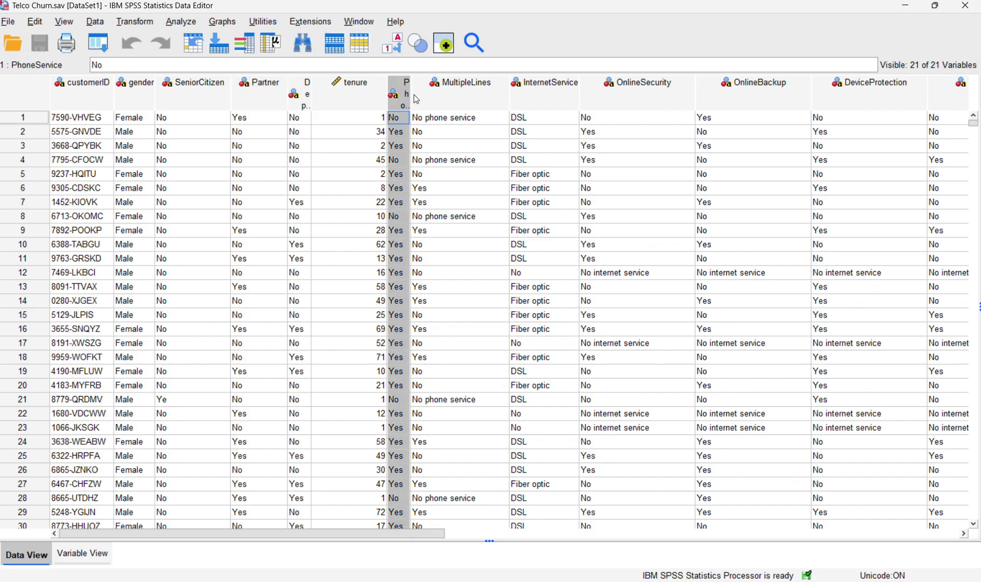
click(450, 91)
click(522, 86)
click(600, 94)
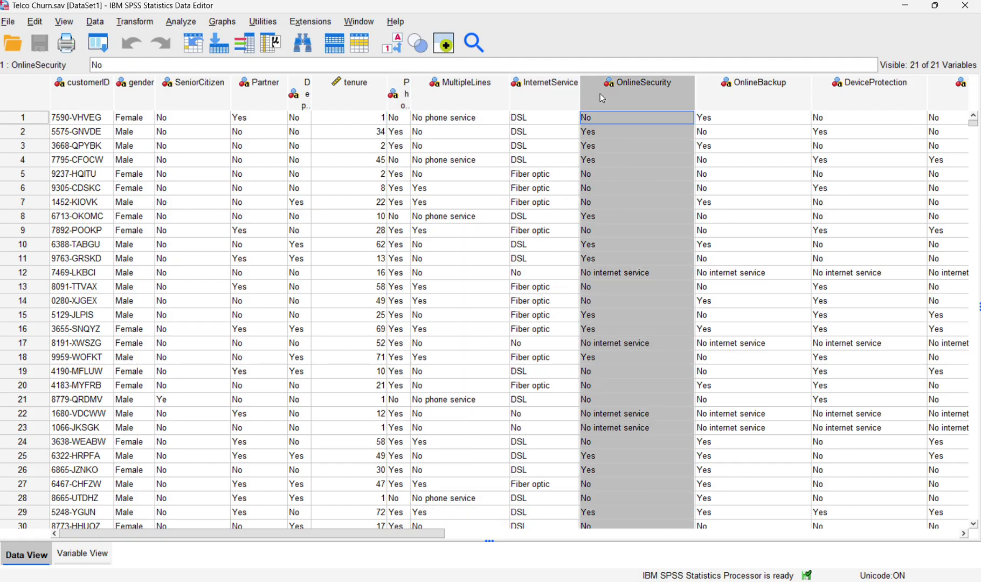
click(728, 106)
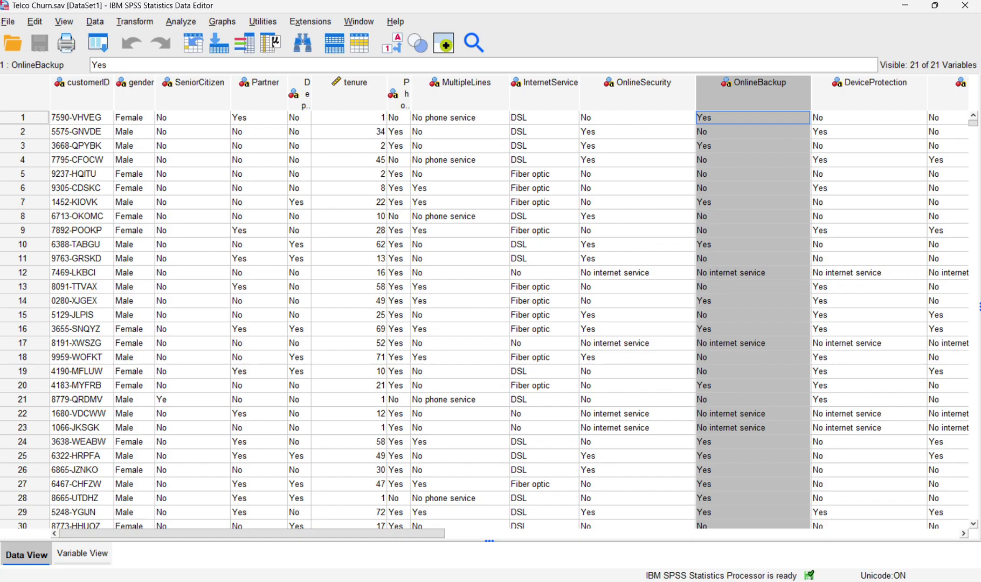
Step: Return to the codebook output and examine the Contract, PaperlessBilling, PaymentMethod, MonthlyCharges, TotalCharges and Churn tables
mouse_move(449, 581)
click(389, 531)
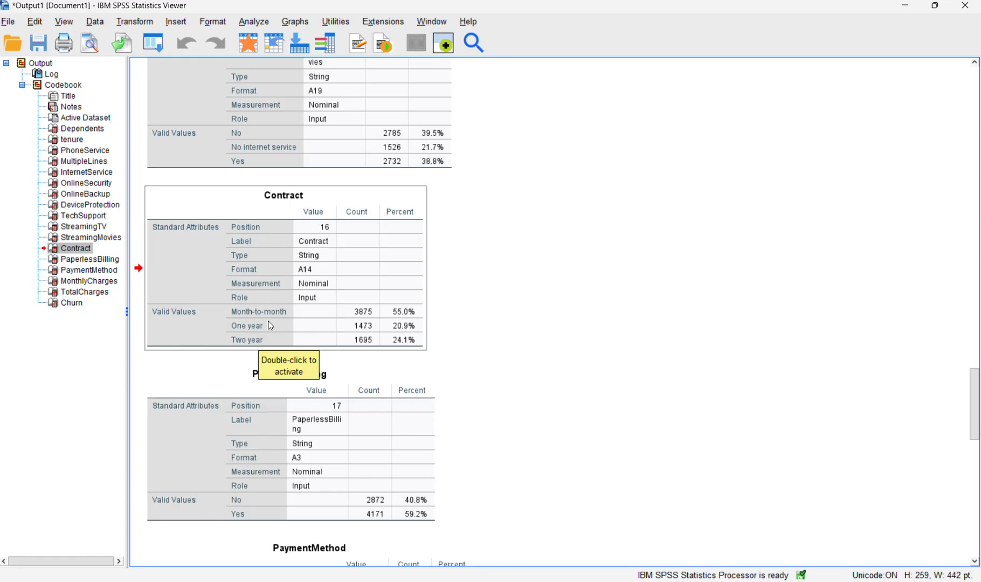
scroll(271, 326, down, 1)
scroll(271, 326, down, 1)
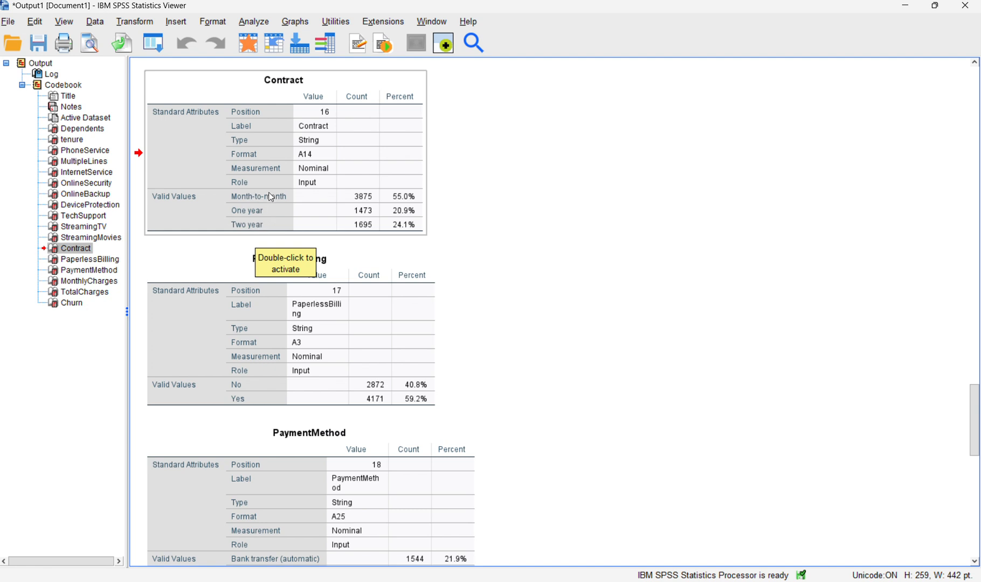
scroll(272, 210, down, 1)
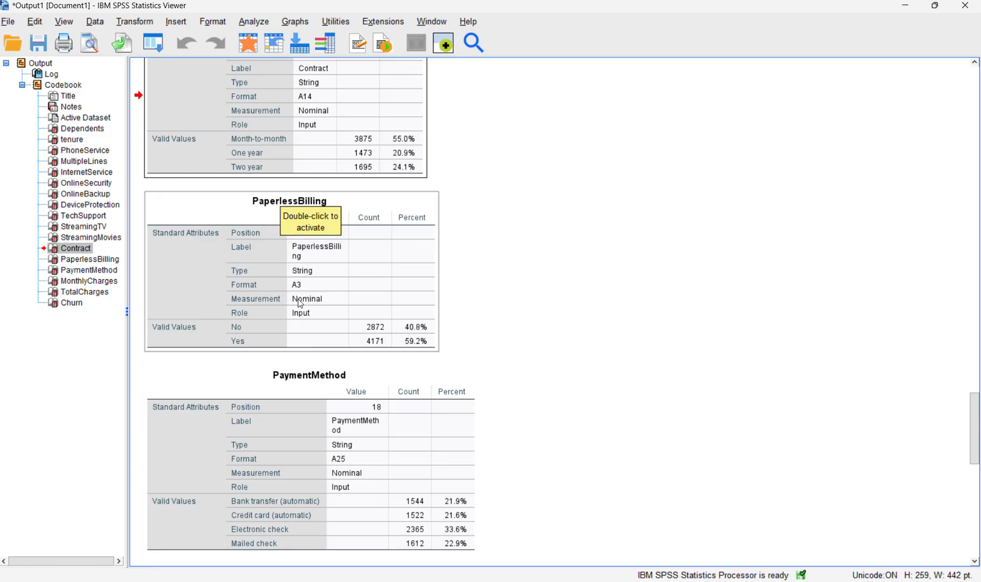
scroll(311, 303, down, 1)
scroll(313, 302, down, 5)
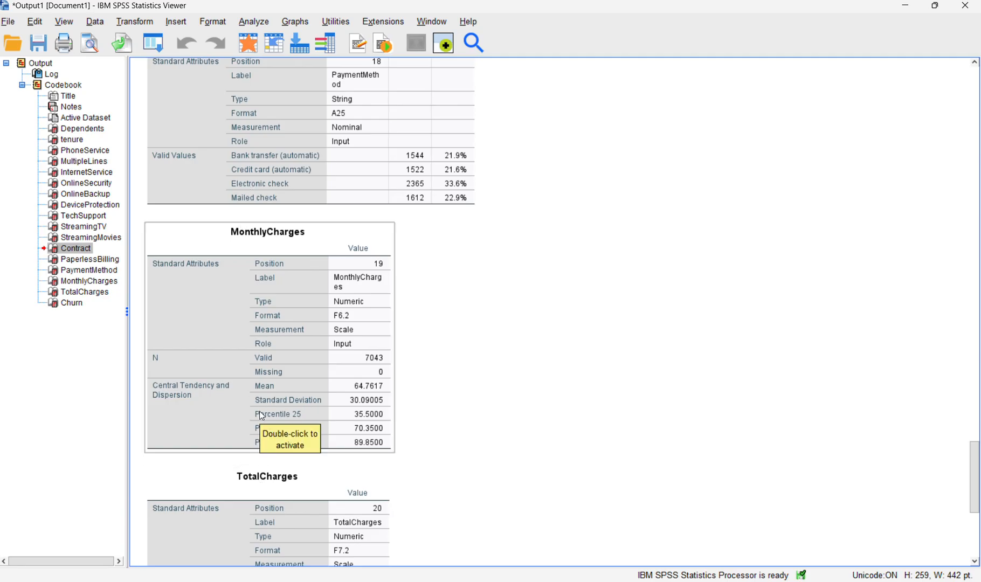
scroll(260, 414, down, 2)
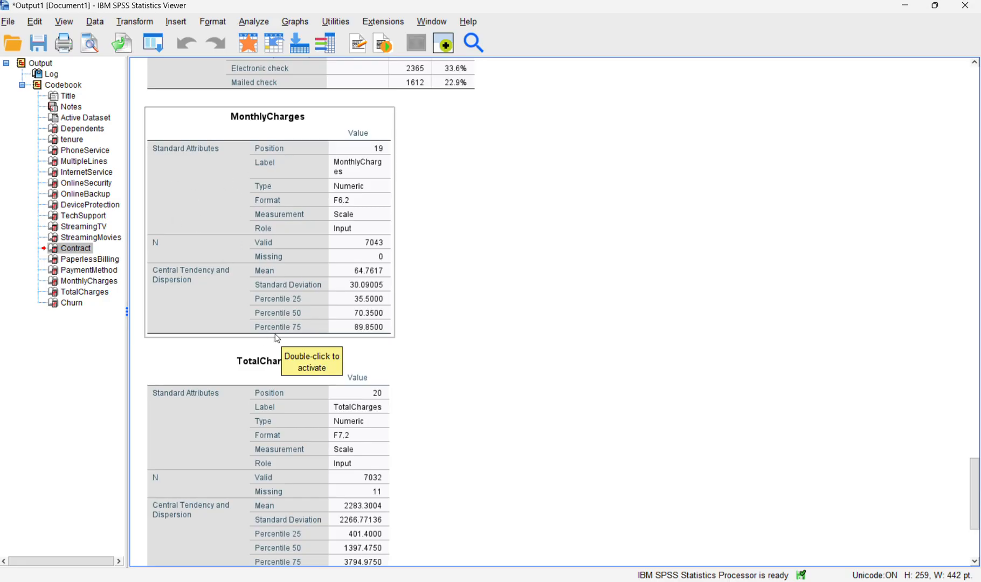
scroll(251, 341, down, 3)
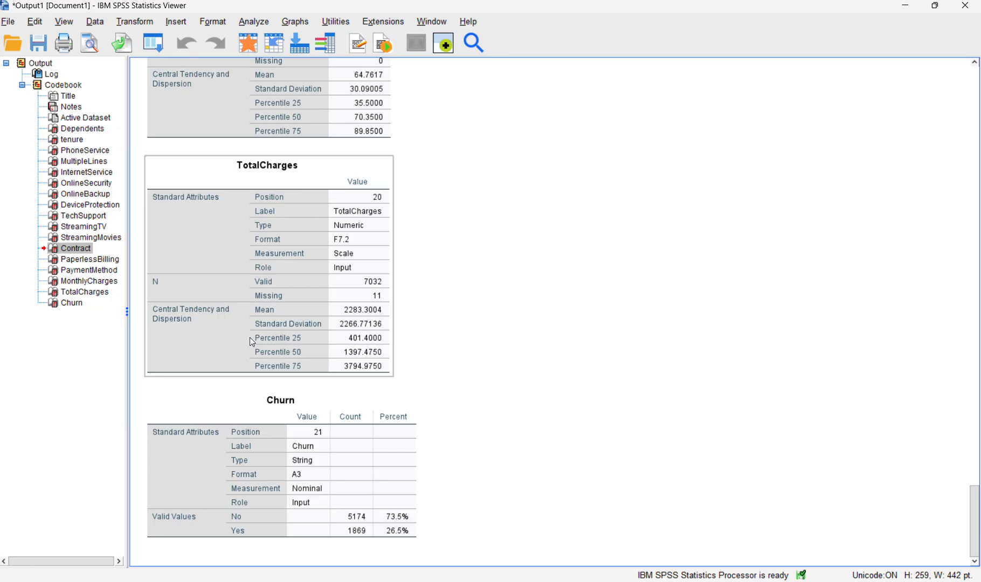
Step: Review the codebook tables in reverse from Churn back to MultipleLines, checking each categorical variable's valid values
key(super)
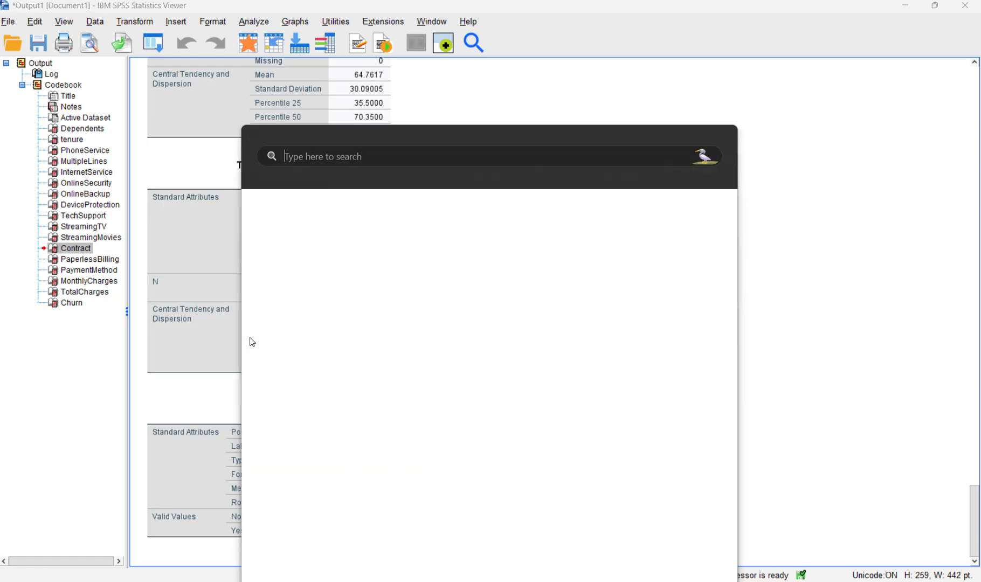
click(185, 495)
scroll(304, 335, up, 5)
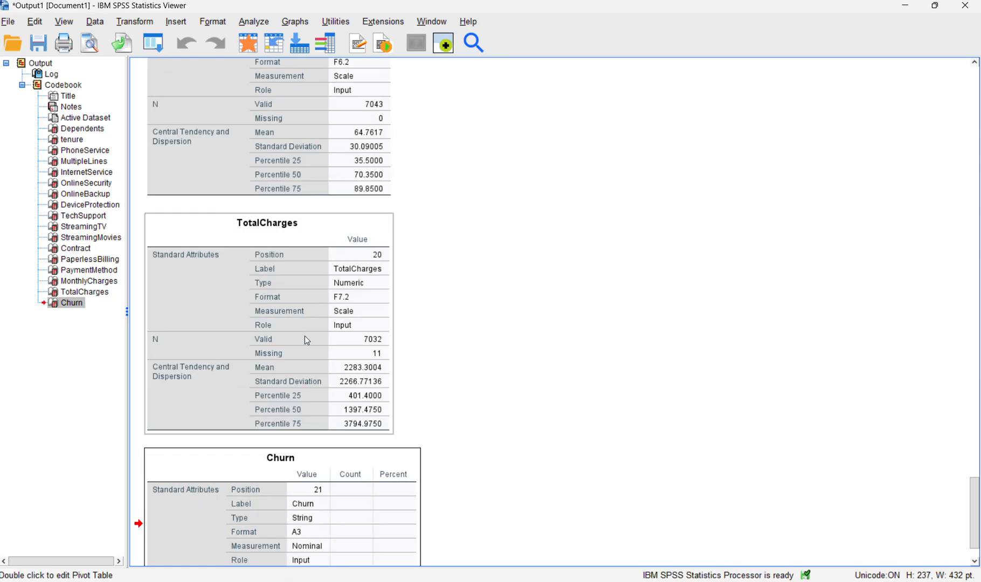
scroll(305, 338, up, 4)
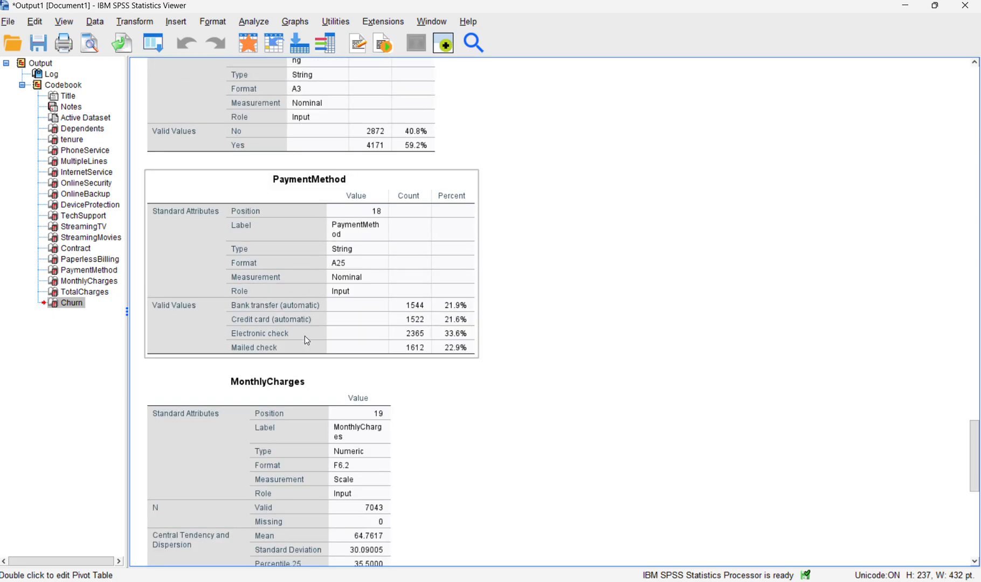
scroll(305, 339, up, 3)
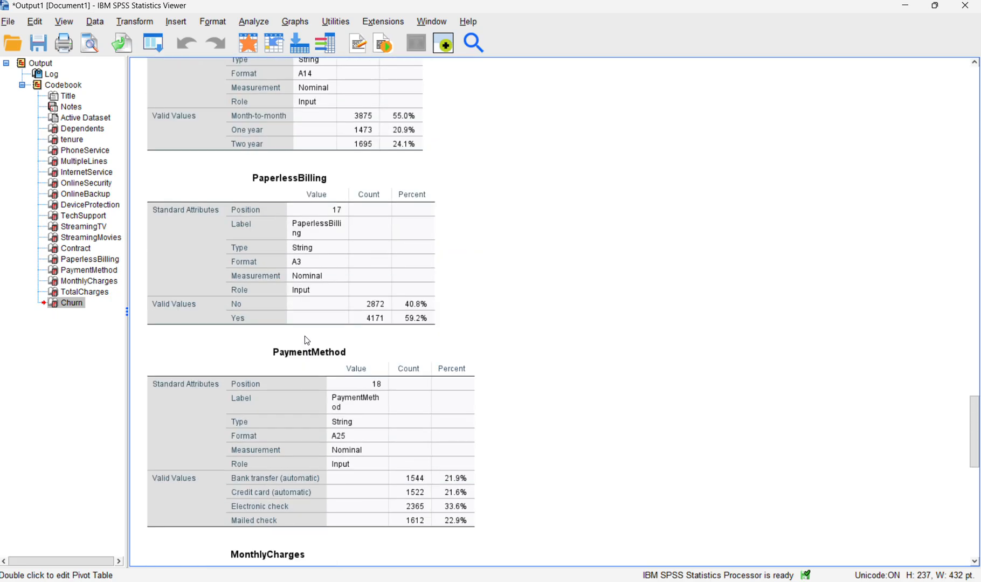
scroll(305, 340, up, 5)
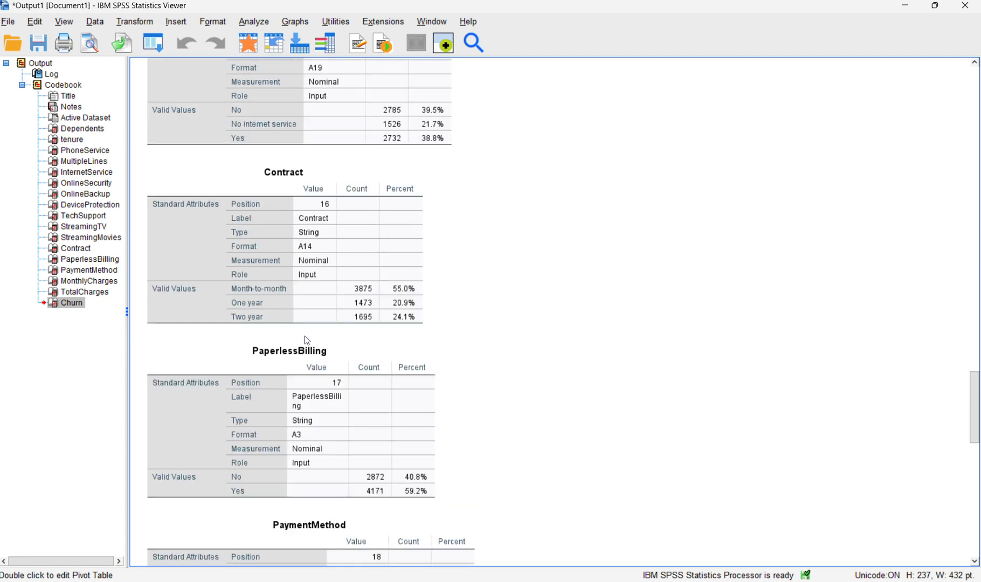
scroll(307, 340, up, 2)
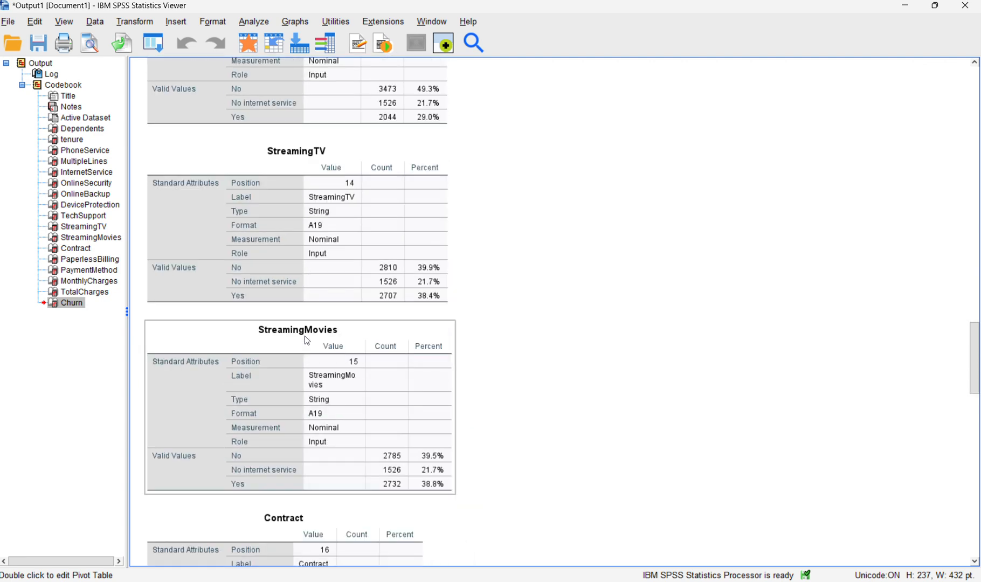
scroll(306, 340, up, 1)
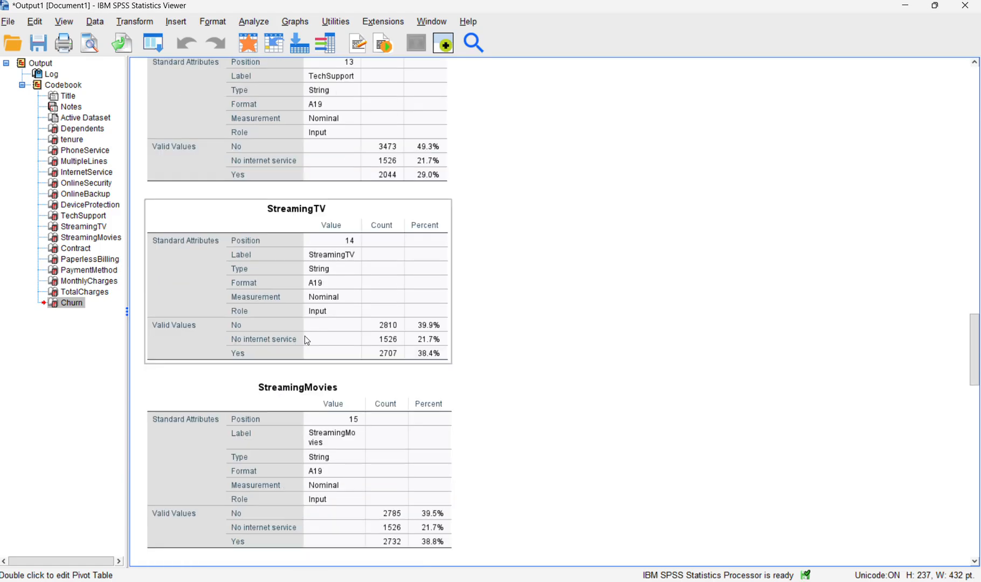
scroll(305, 338, up, 8)
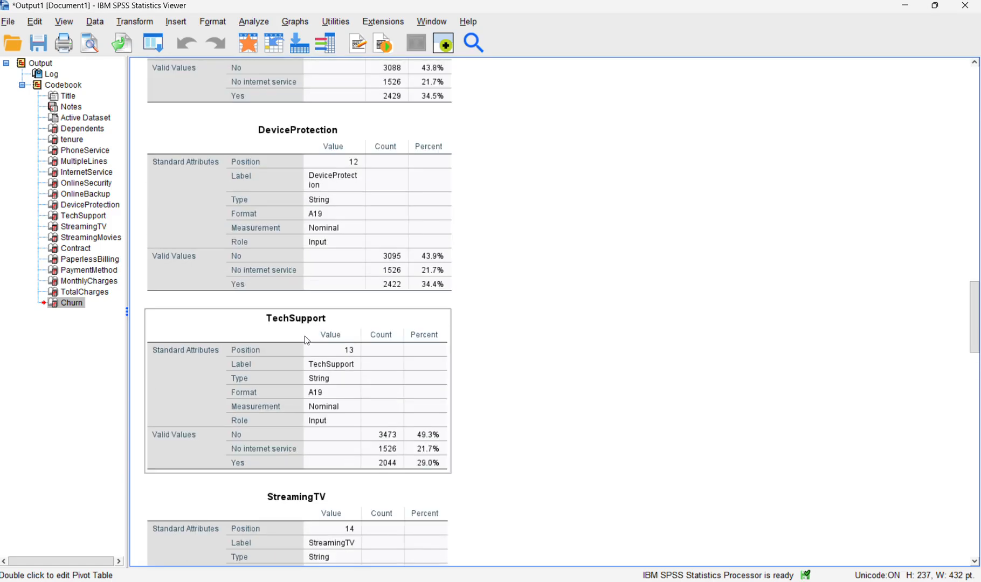
scroll(306, 340, up, 10)
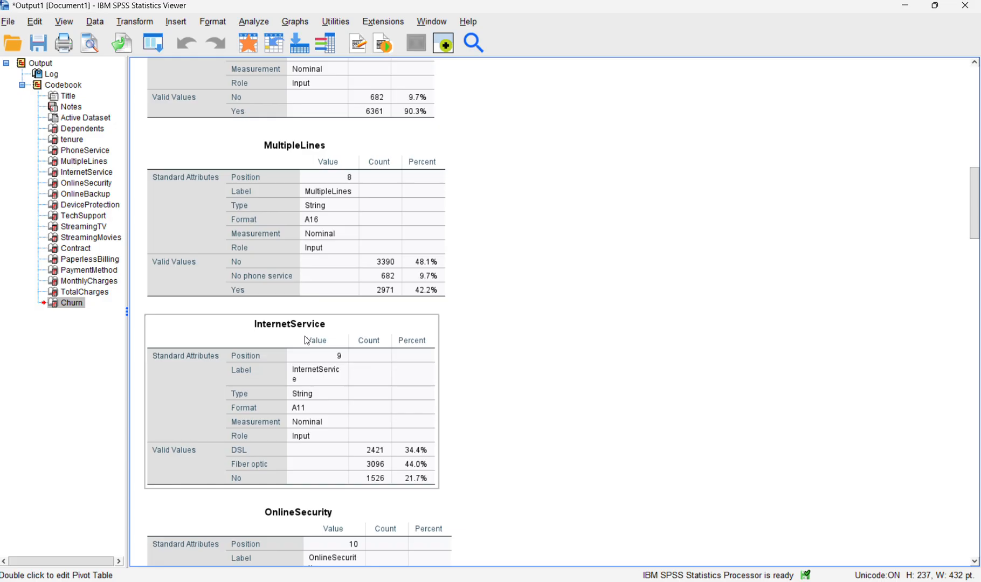
click(283, 302)
click(308, 251)
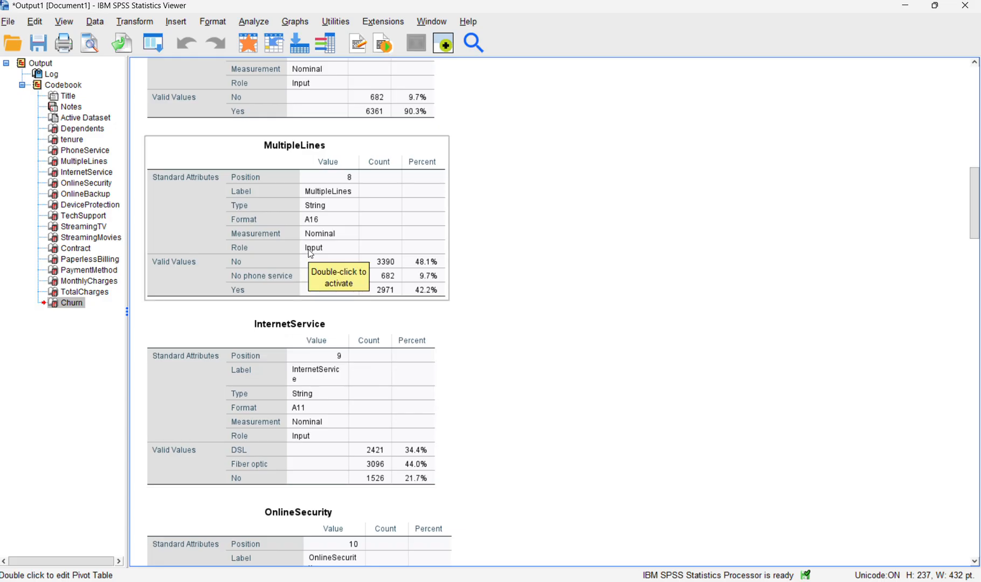
click(481, 229)
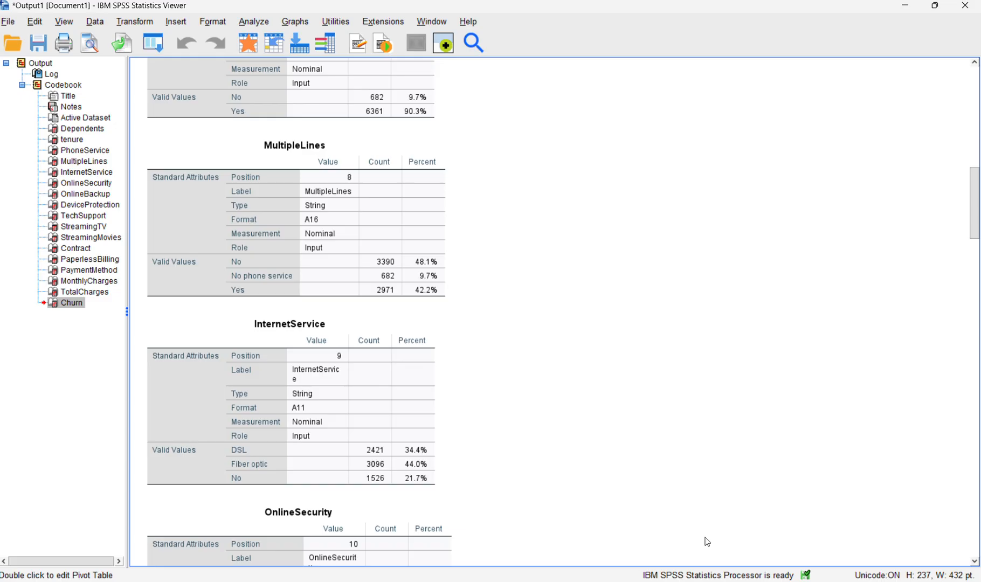
Step: Switch to the Google Meet call, mute the microphone and turn it back on
mouse_move(716, 579)
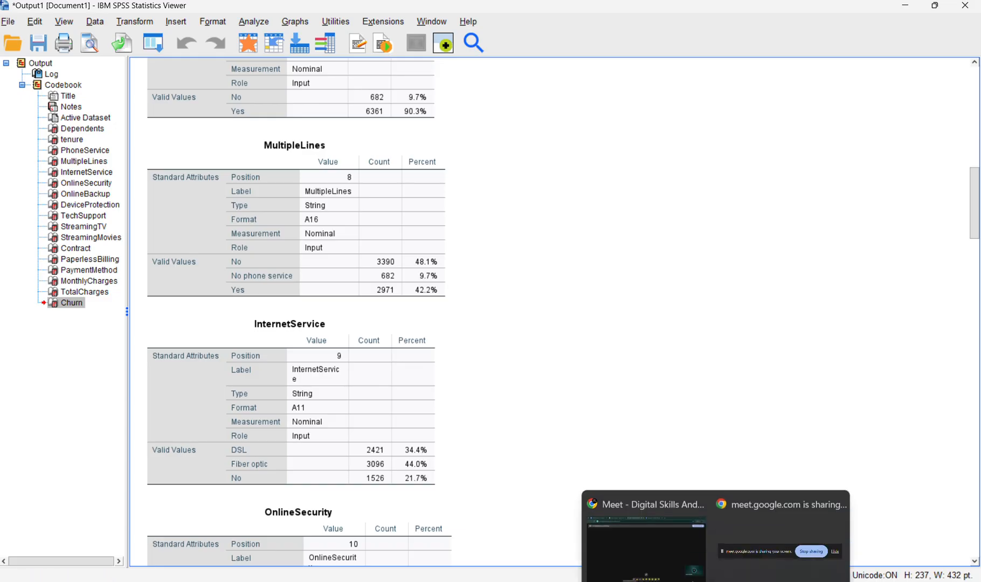
click(657, 535)
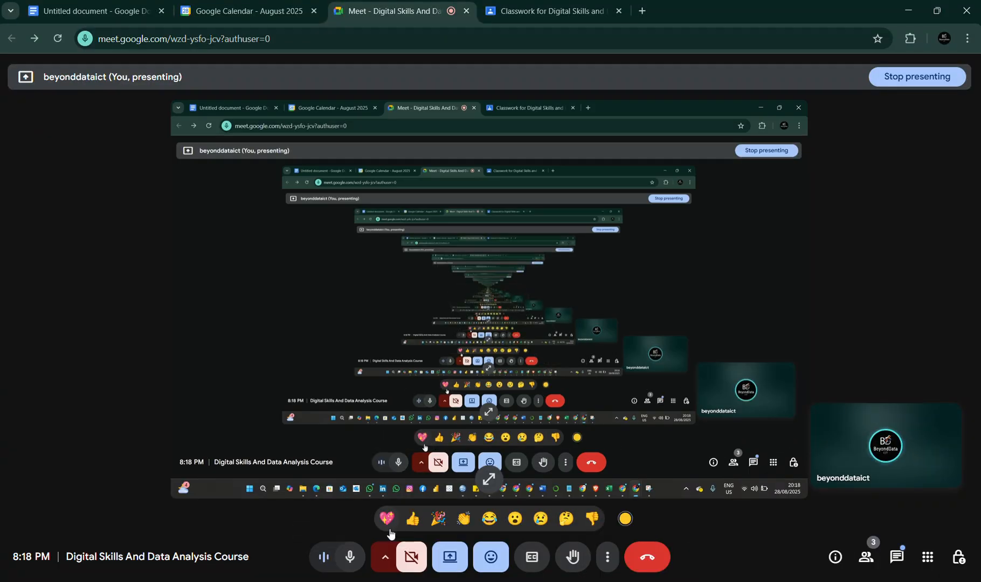
click(354, 557)
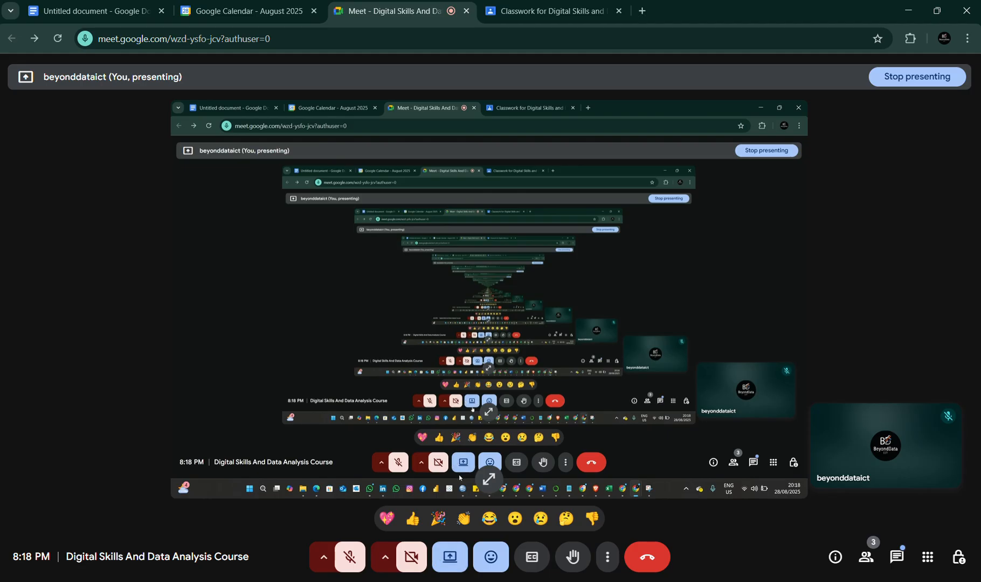
click(486, 545)
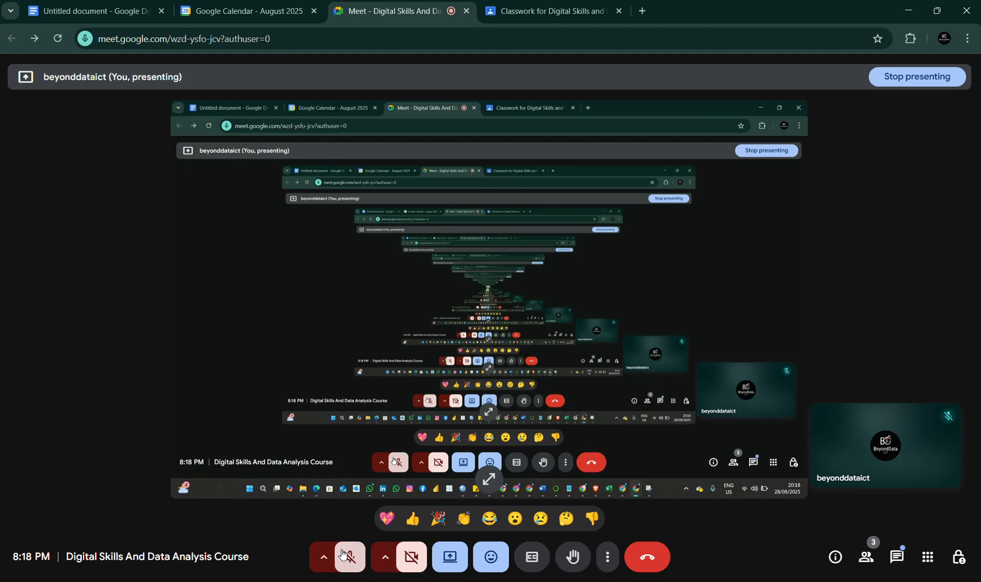
click(345, 556)
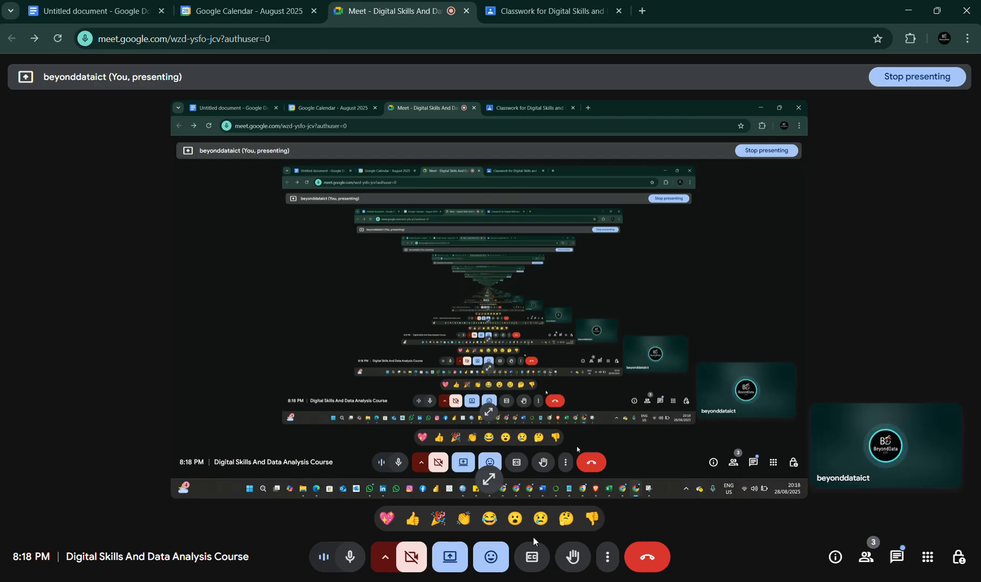
Step: Switch from the Google Meet call back to the codebook output in SPSS Statistics
mouse_move(448, 575)
click(396, 520)
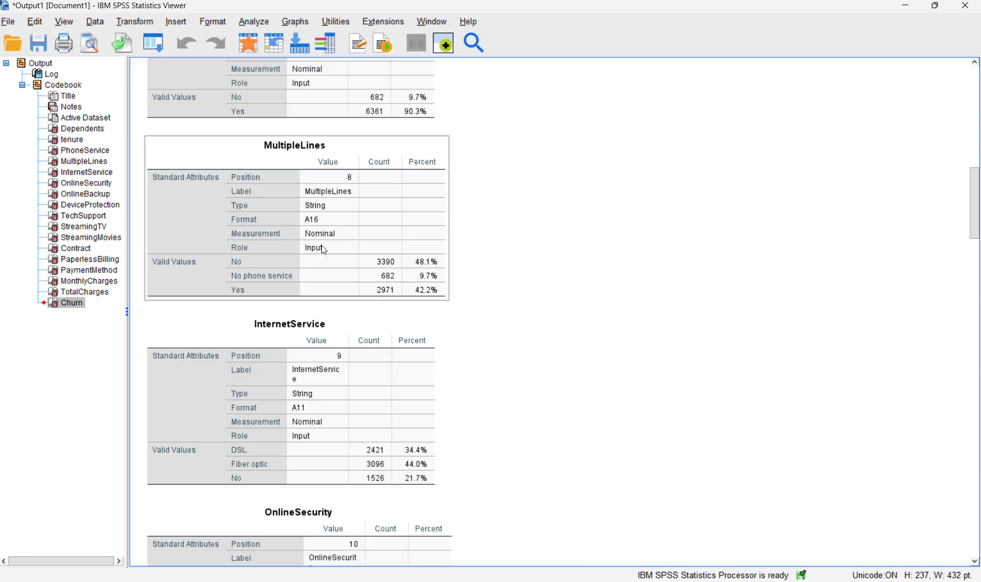
click(254, 17)
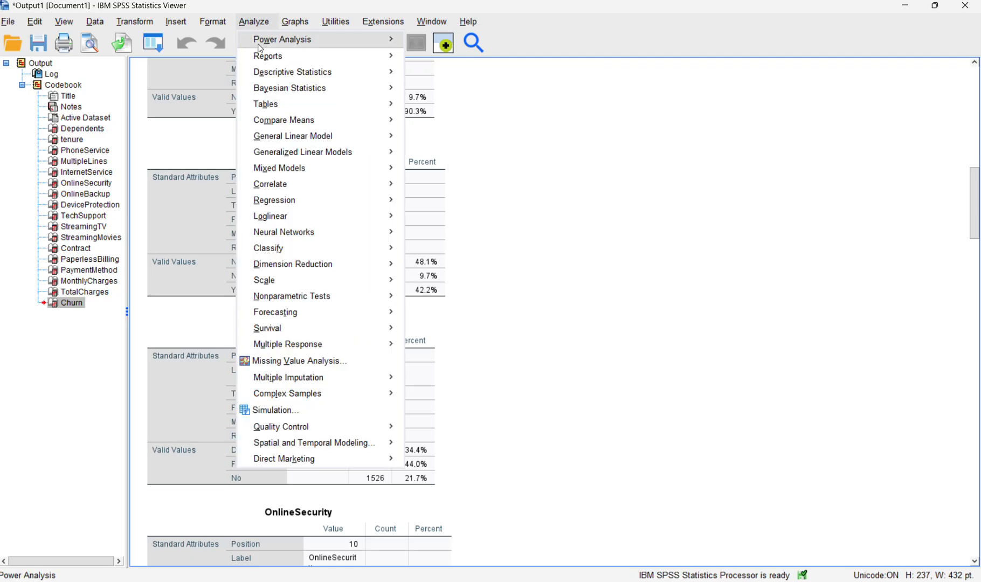
mouse_move(307, 57)
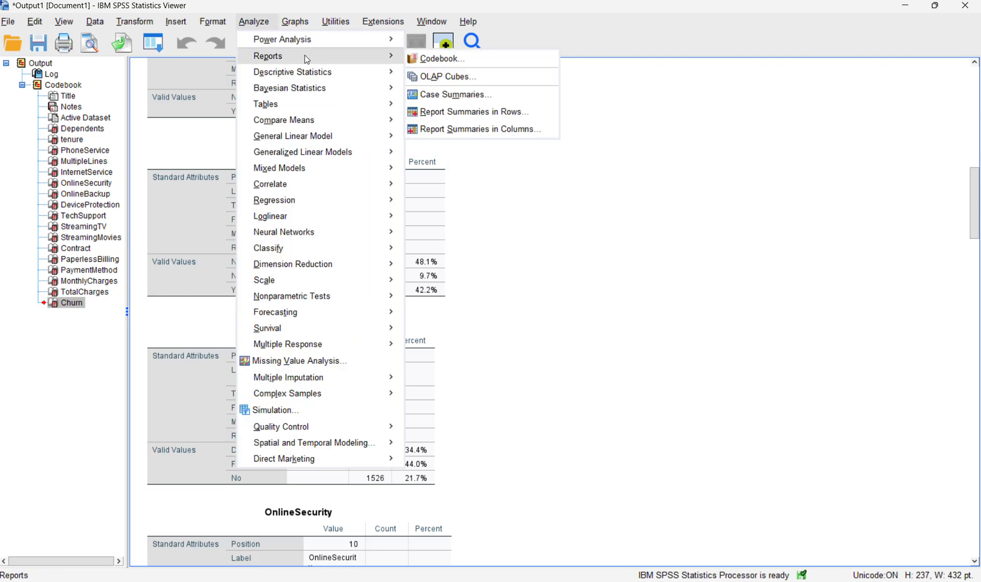
click(423, 57)
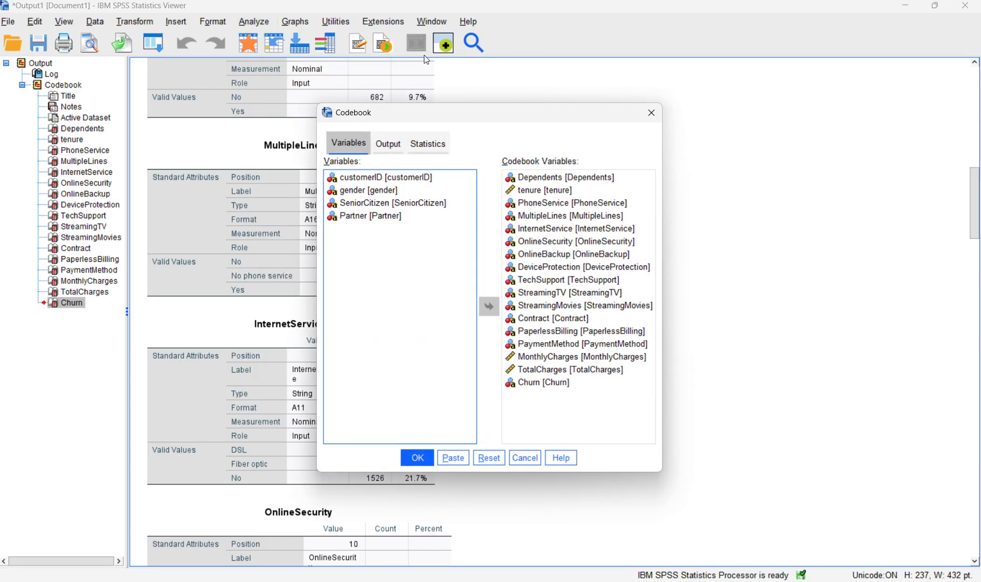
click(357, 177)
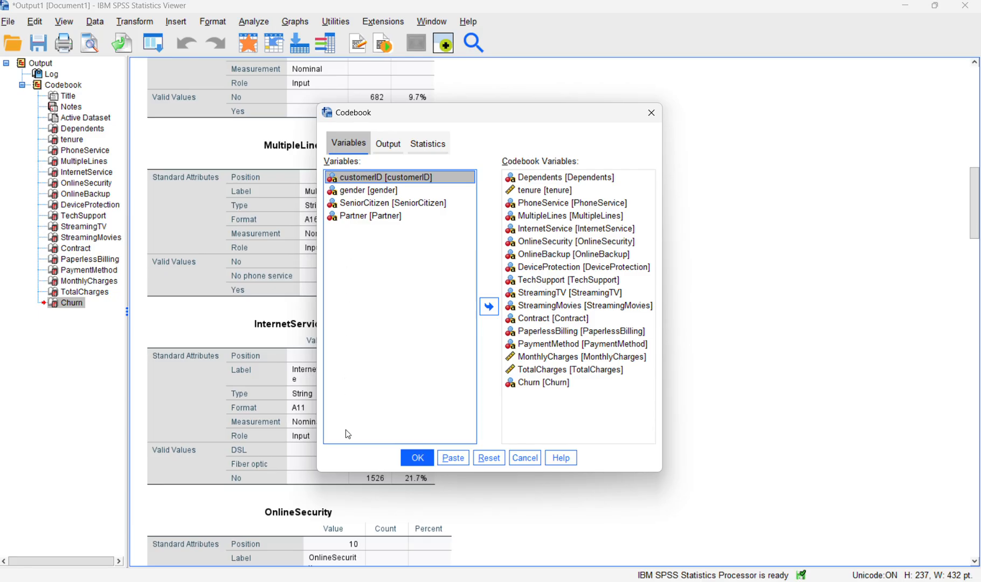
key(Down)
key(Down)
key(Down)
click(368, 167)
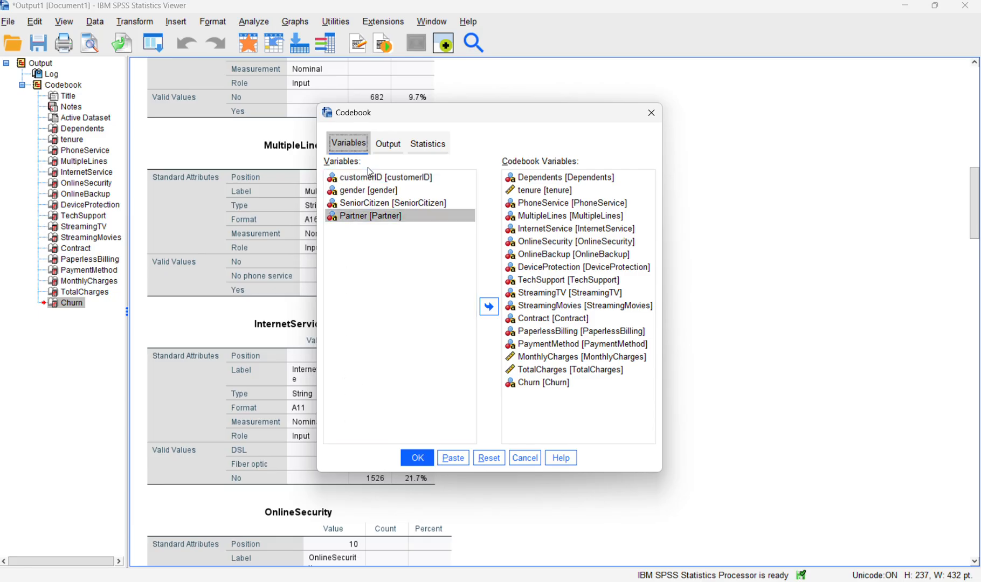
click(367, 170)
click(365, 176)
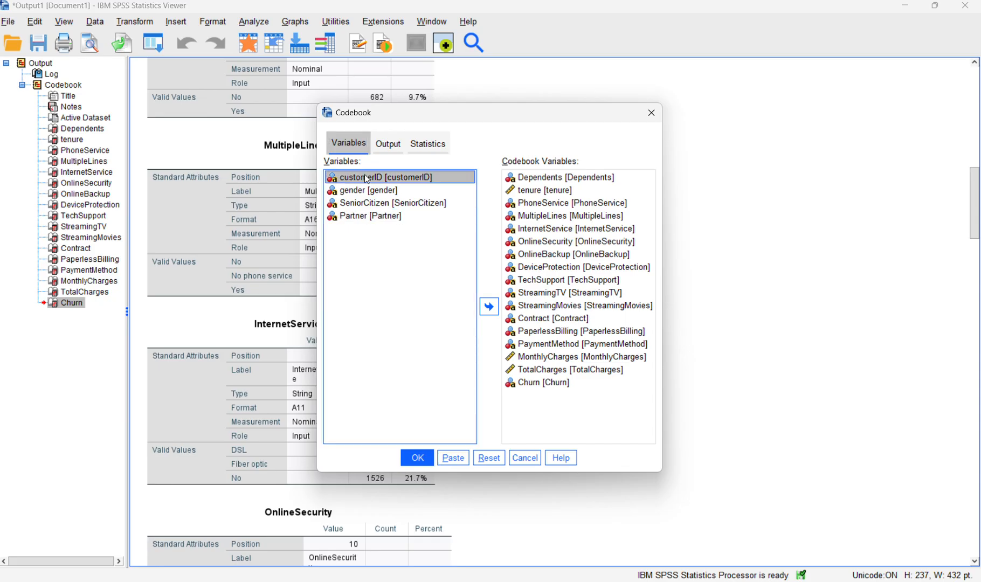
shift+click(368, 217)
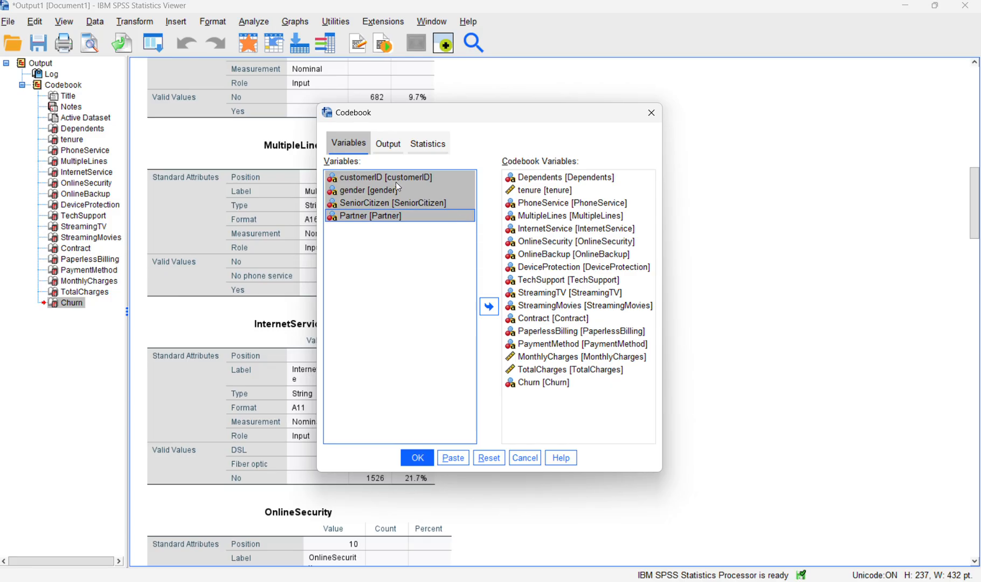
drag(398, 187, 344, 175)
click(650, 113)
Step: Switch to the Telco Churn workbook in Excel and insert a PivotTable based on Table1 on a new worksheet
scroll(490, 211, down, 15)
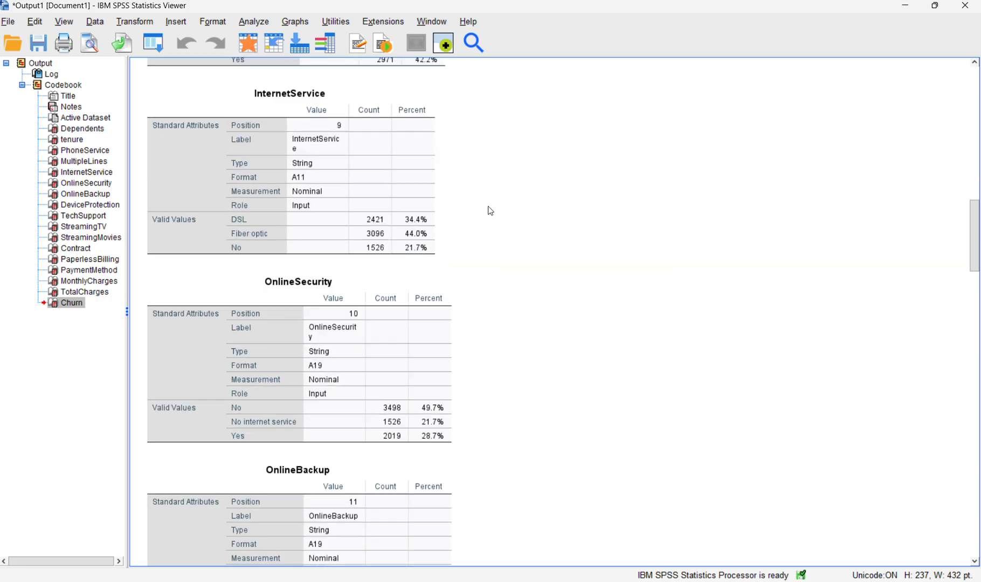
scroll(490, 211, down, 10)
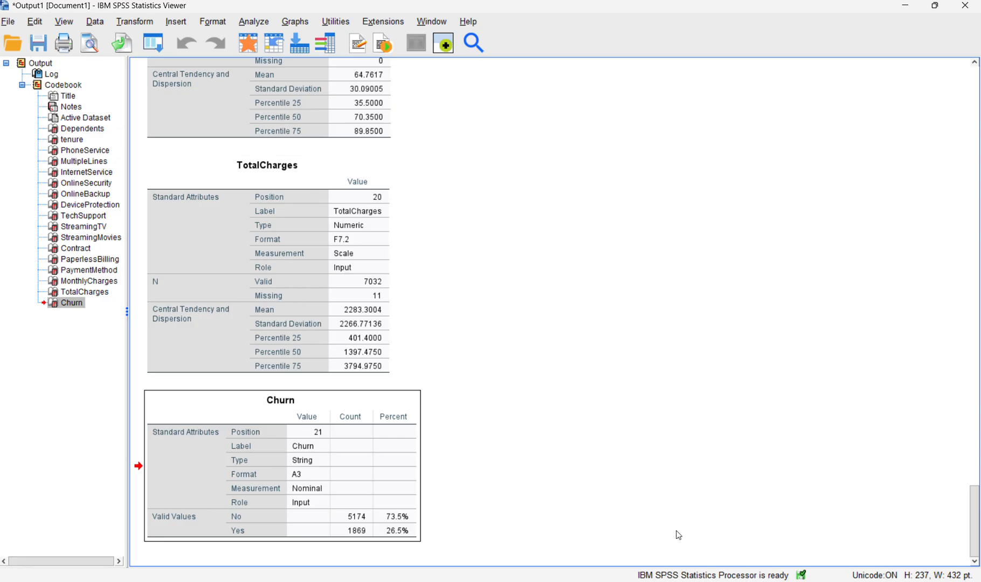
mouse_move(675, 576)
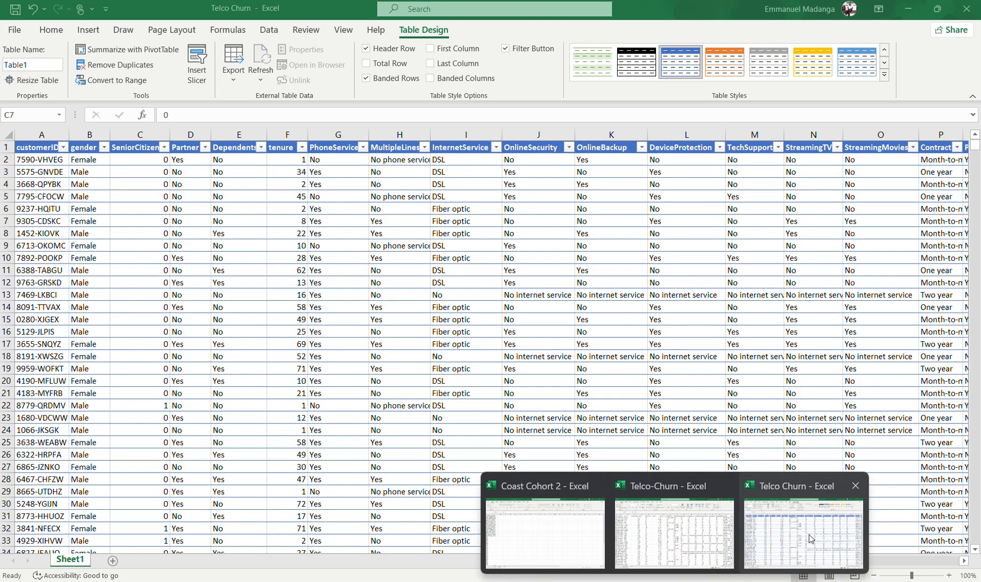
click(810, 535)
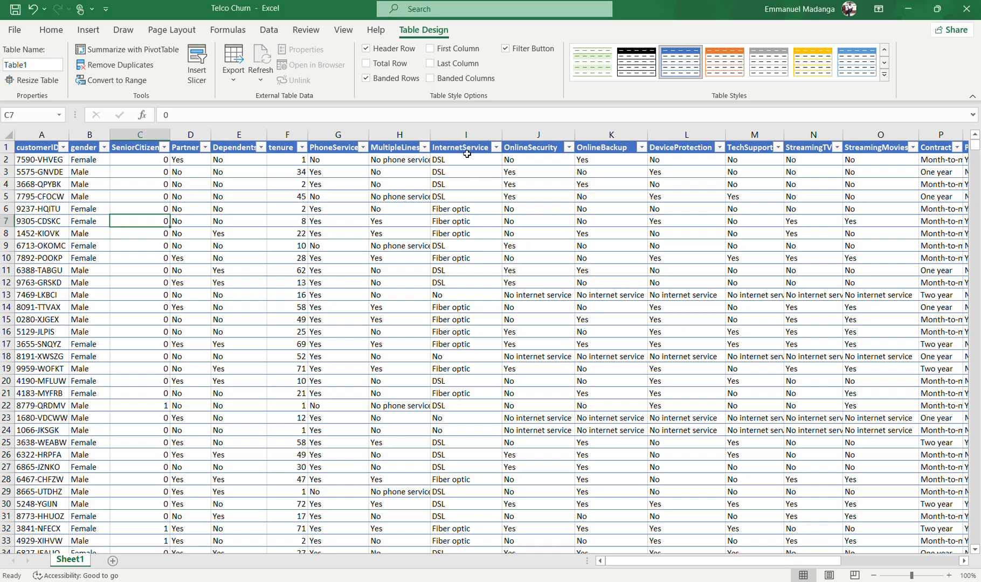
click(477, 245)
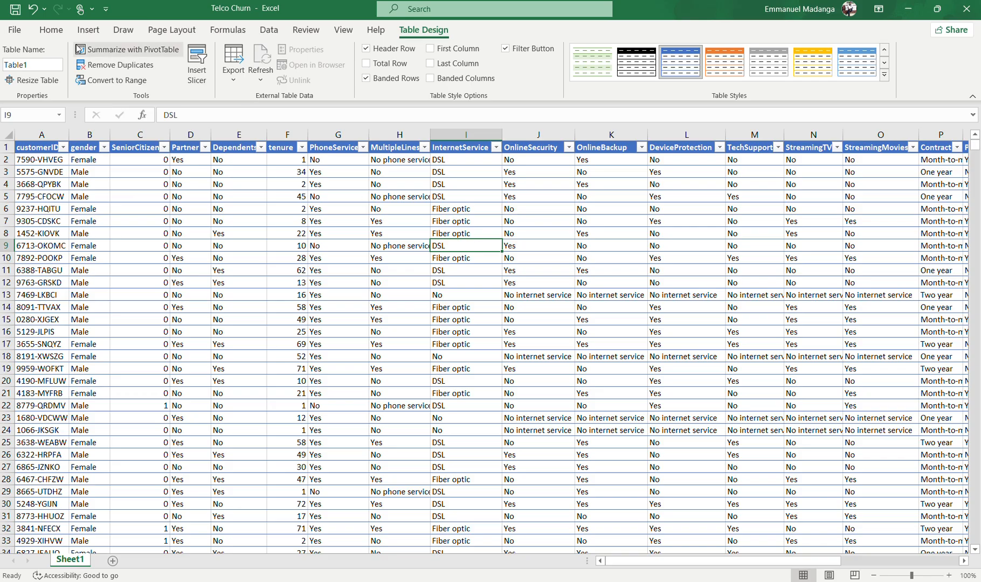
click(88, 33)
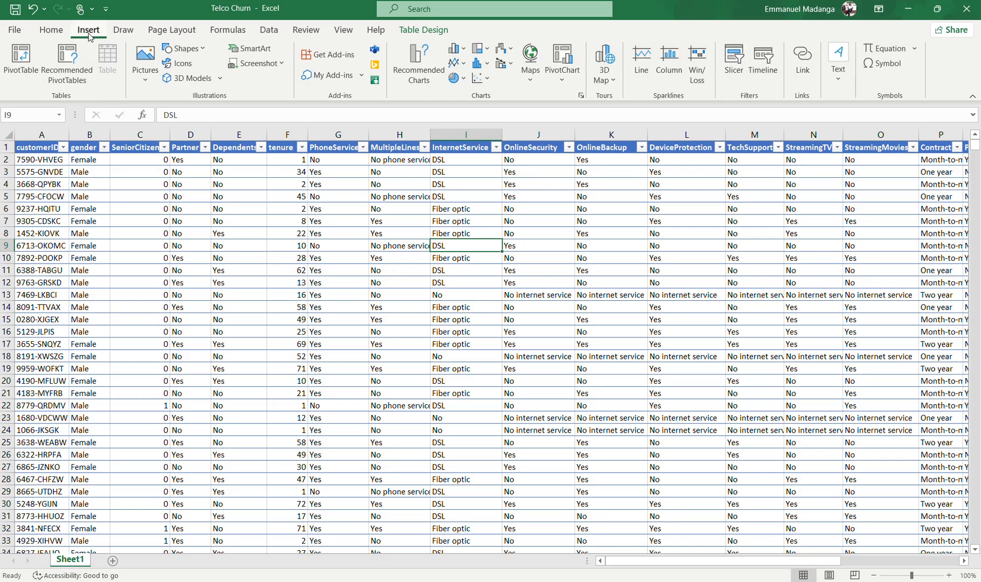
click(21, 57)
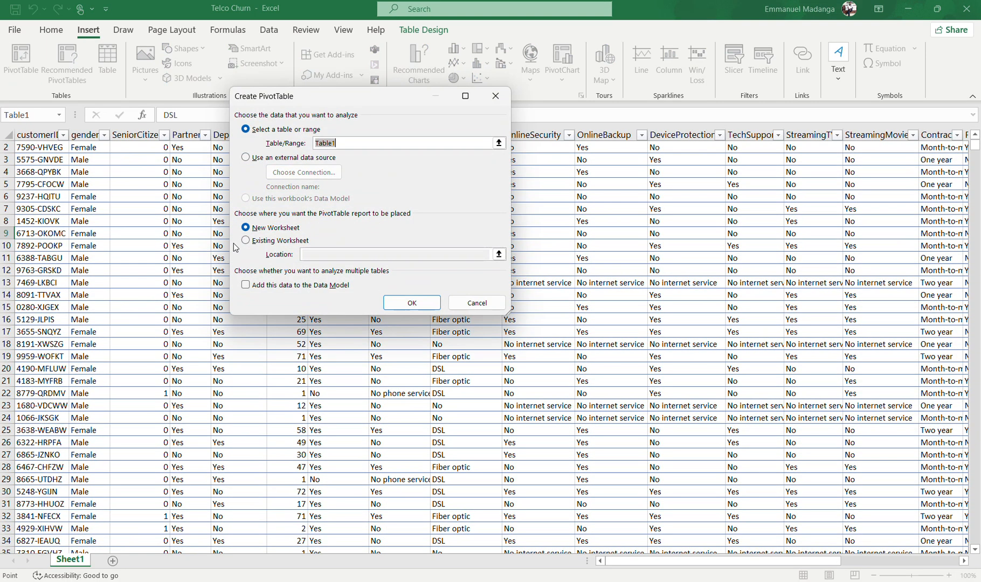
click(402, 305)
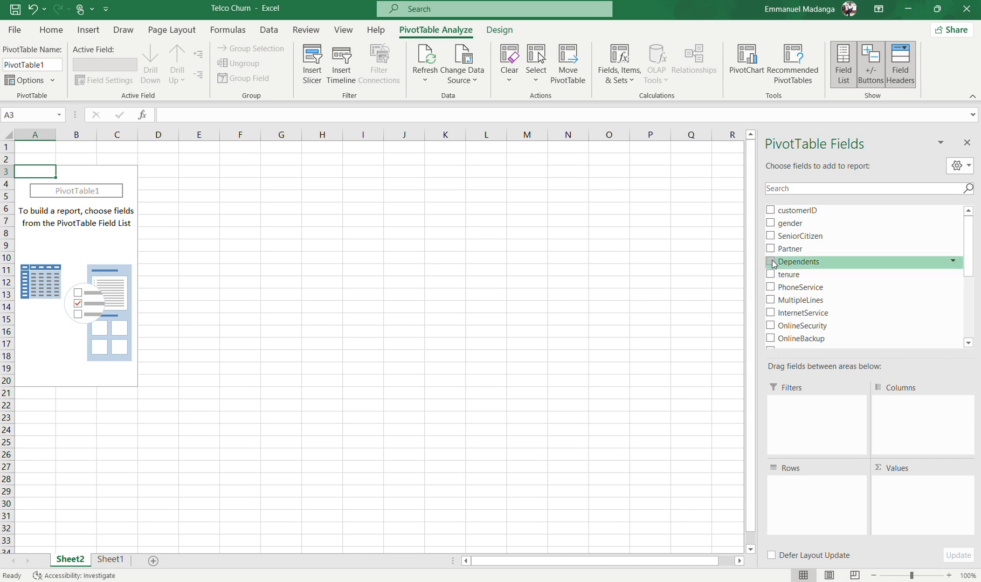
Step: Build the PivotTable with MultipleLines as rows and the count of customerID as values, then minimize the workbook
click(773, 302)
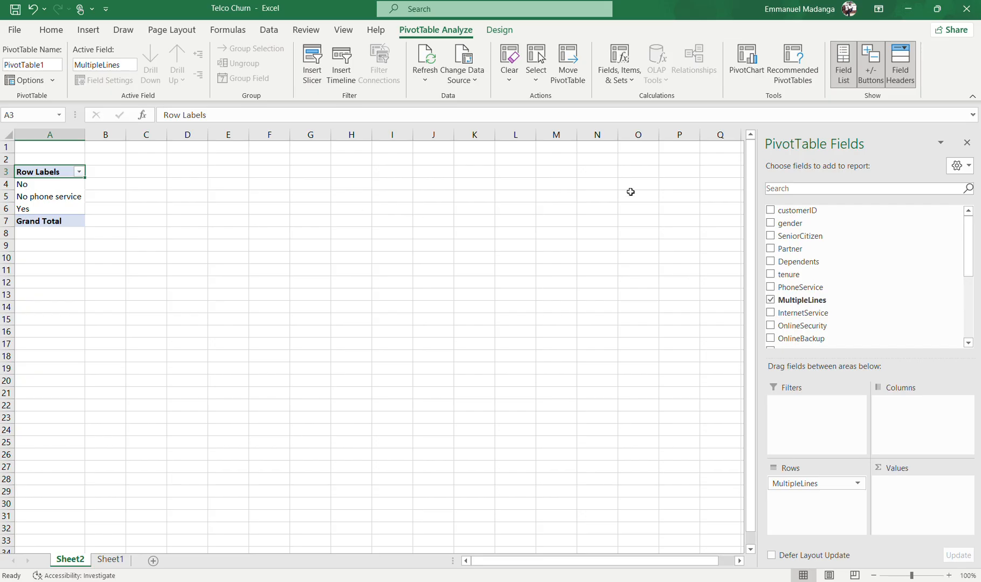
drag(771, 212, 907, 482)
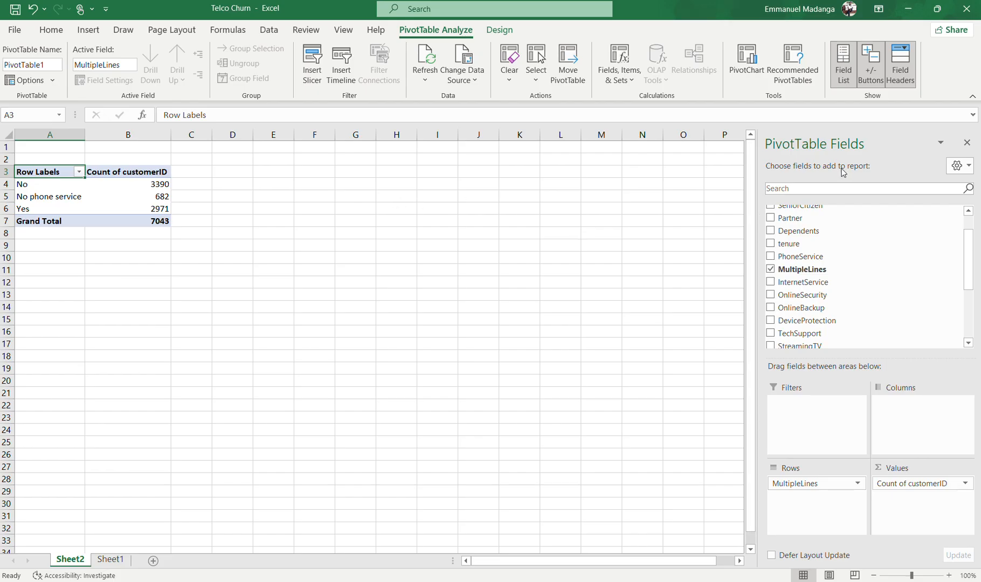
click(908, 9)
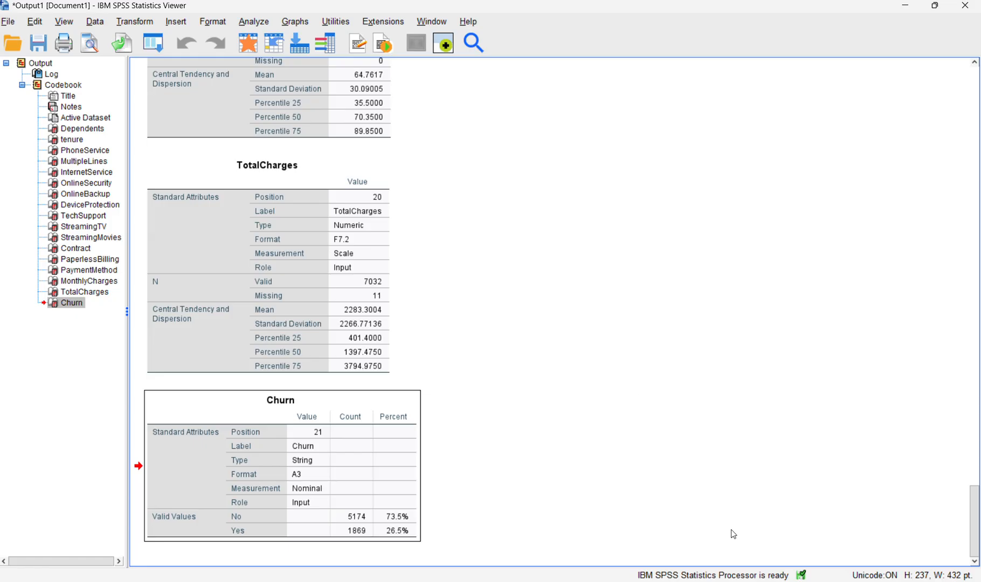
Step: Switch to the Google Meet call, check the in-call messages and close them
mouse_move(706, 577)
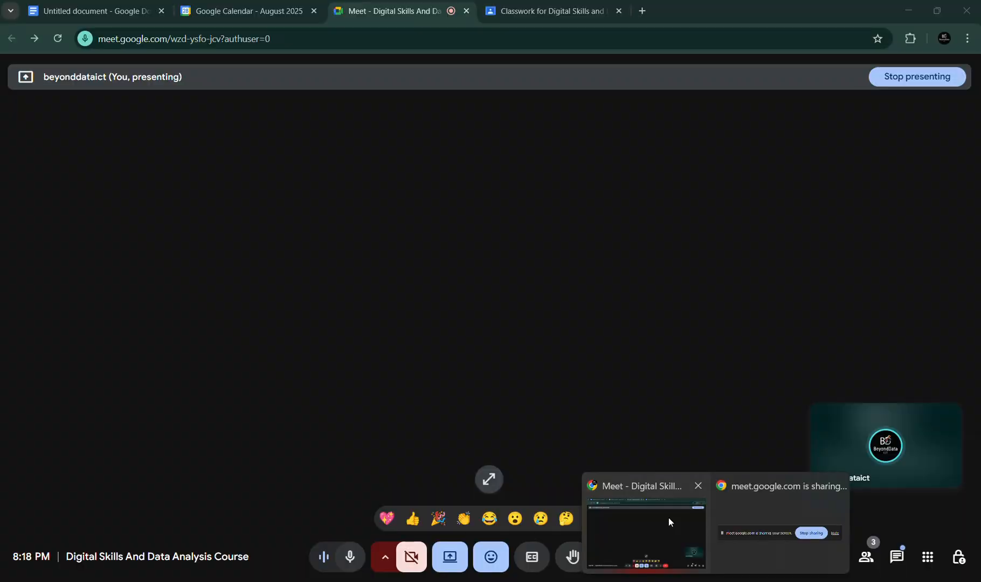
click(668, 517)
click(897, 558)
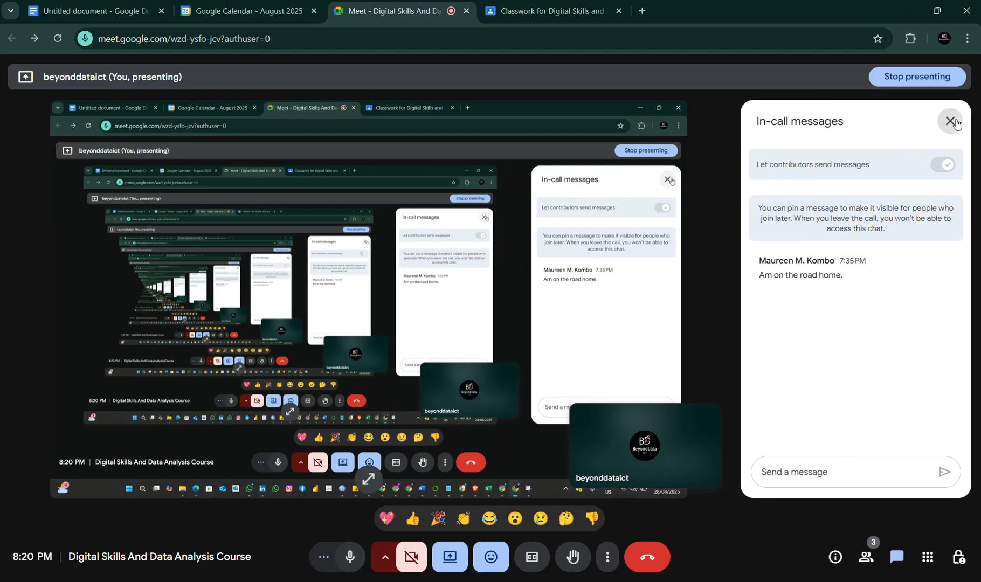
click(949, 121)
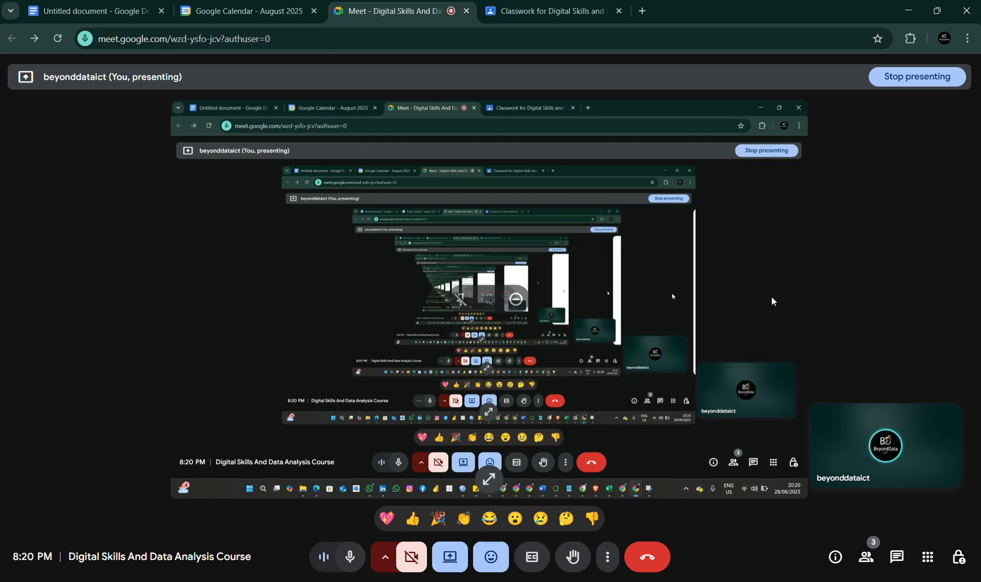